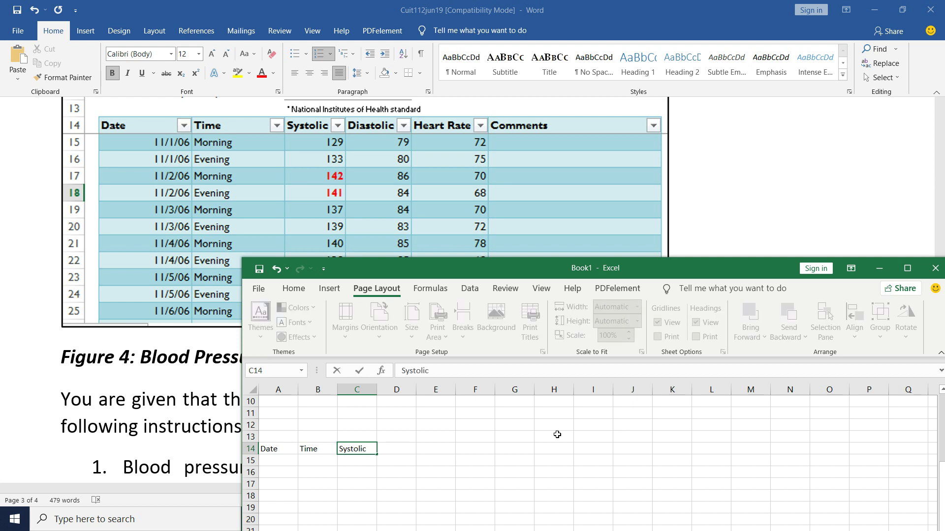
- Enter the headings Diastolic, Heart Rate and Comments in D14, E14 and F14
key(Tab)
text(D)
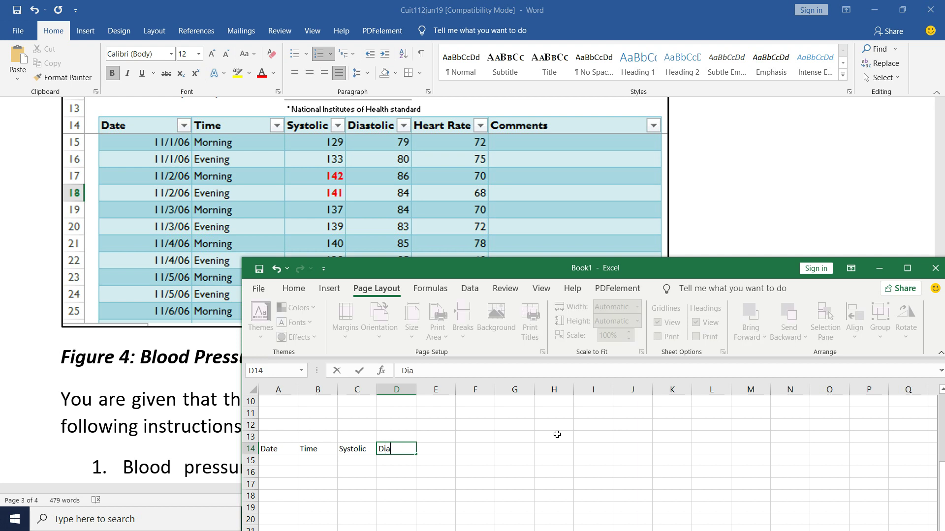
text(iastolic)
key(Tab)
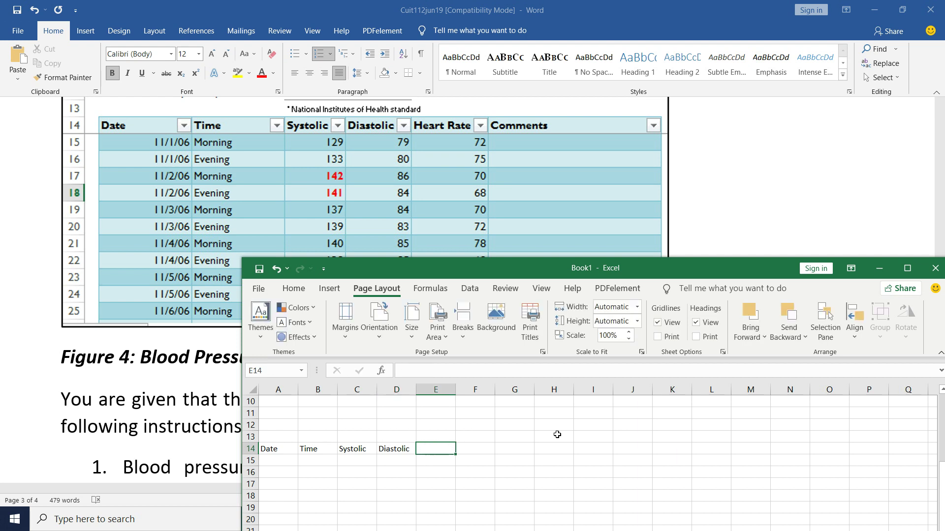
text(Heart)
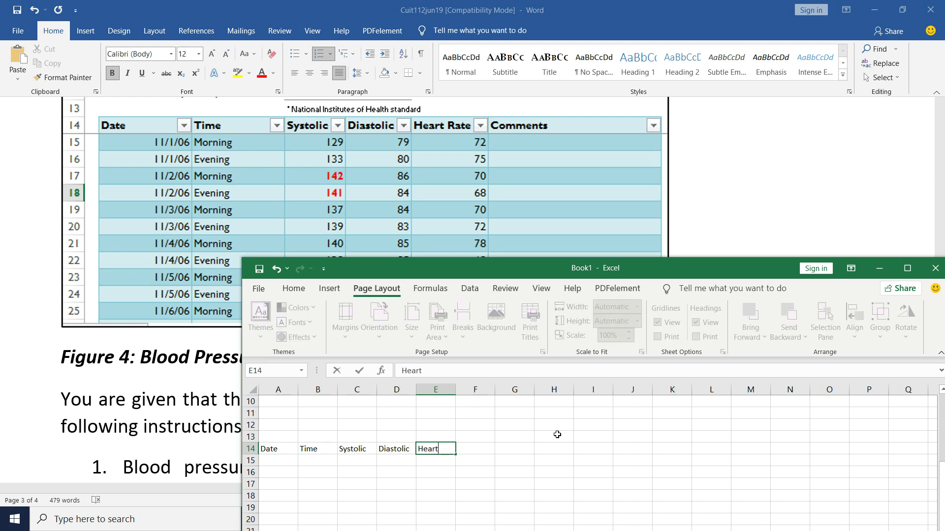
text( Rate)
key(Tab)
text(Comments)
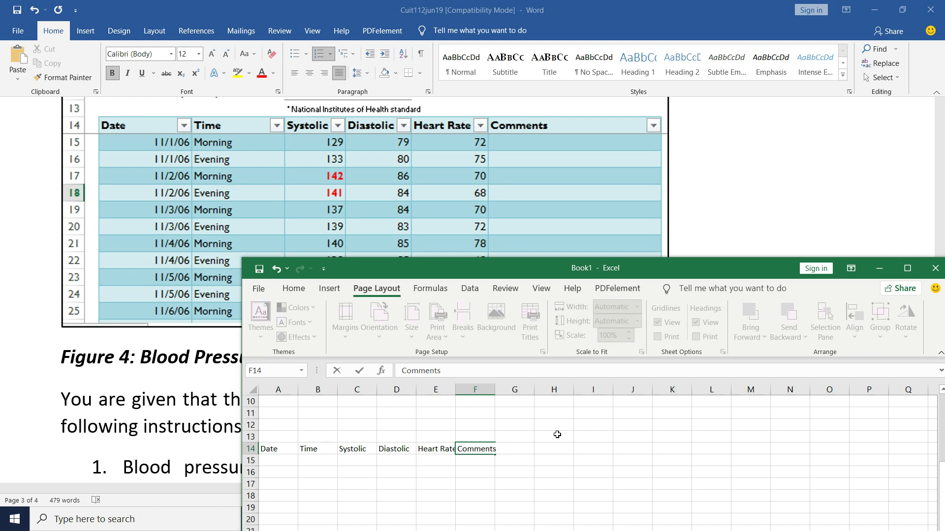
- Widen the Date column A and the Heart Rate column E so that their contents fit
click(289, 457)
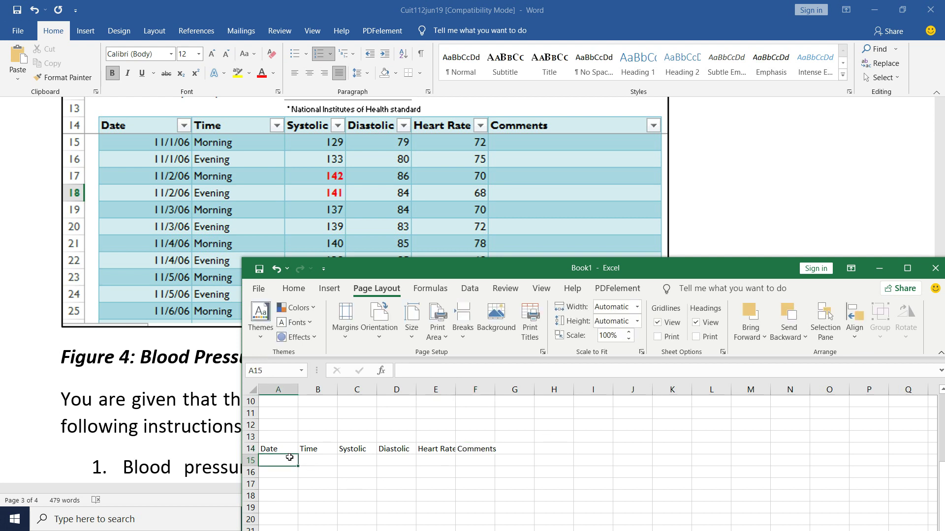
drag(298, 393, 356, 388)
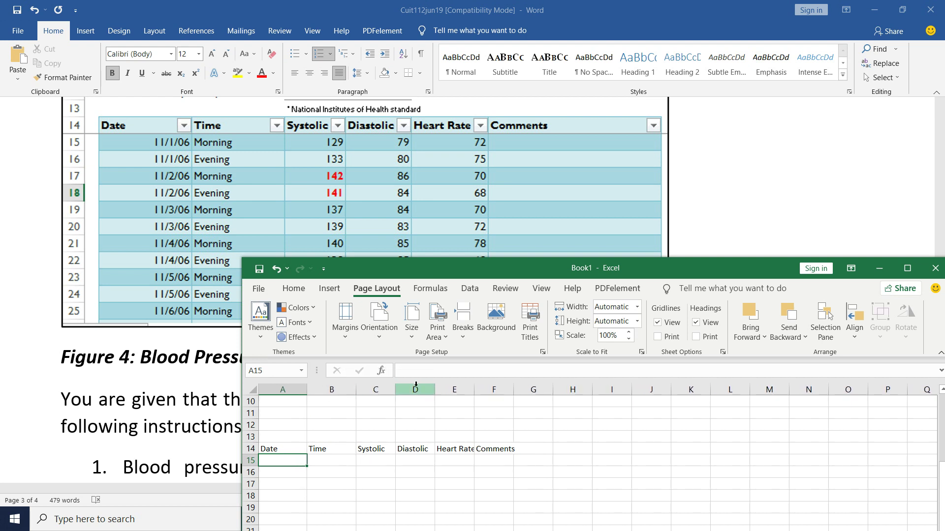
drag(474, 390, 490, 389)
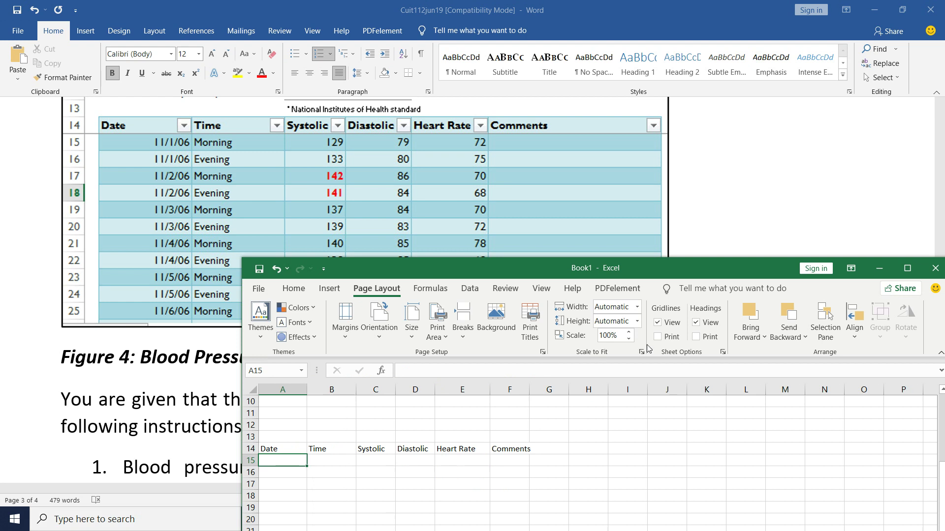
key(super)
click(591, 521)
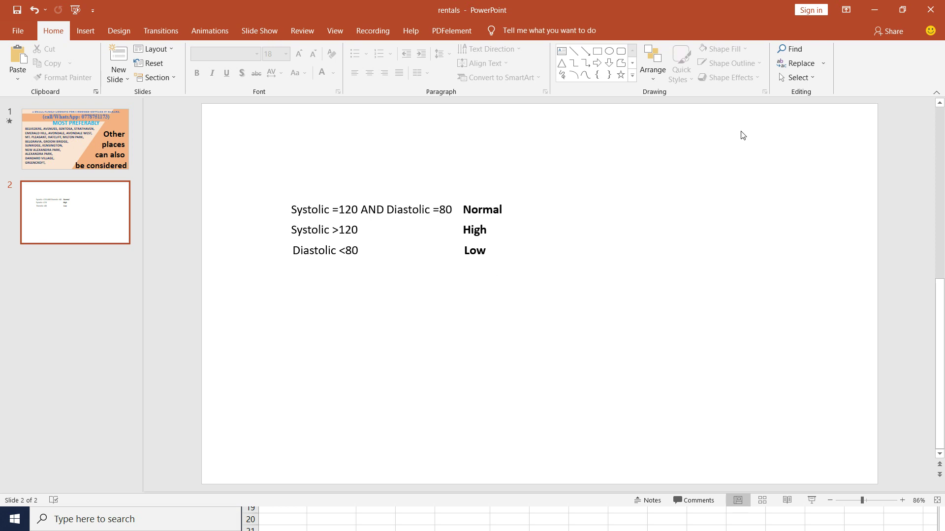
click(874, 10)
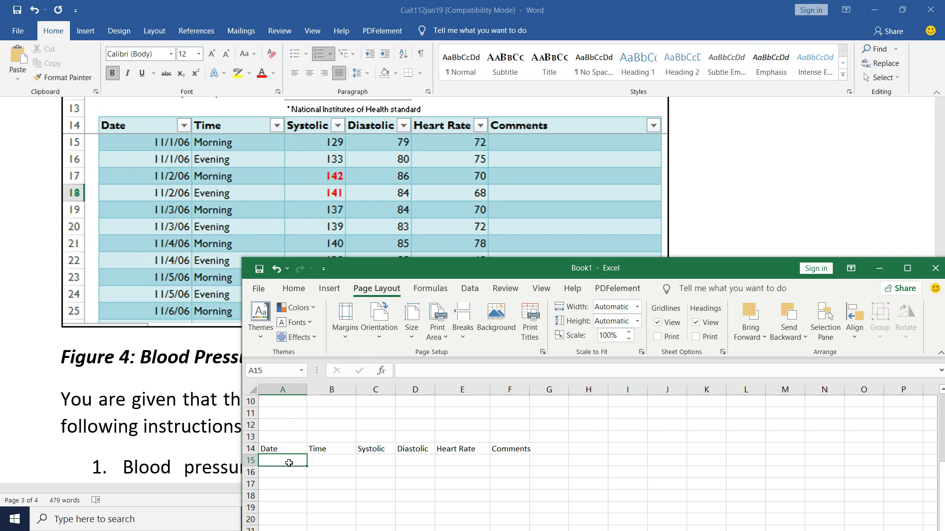
- Enter the date 11/1/2006 in A15
text(11)
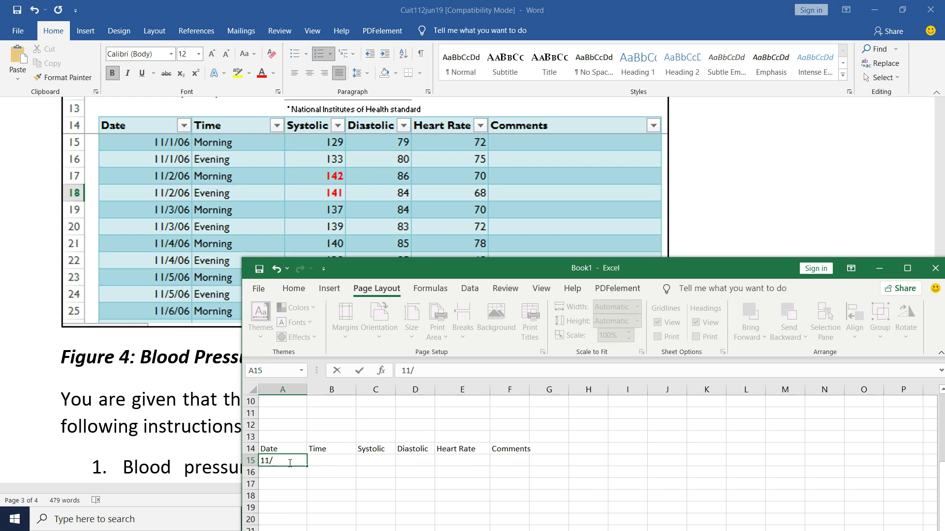
text(/1/200)
text(6)
key(Return)
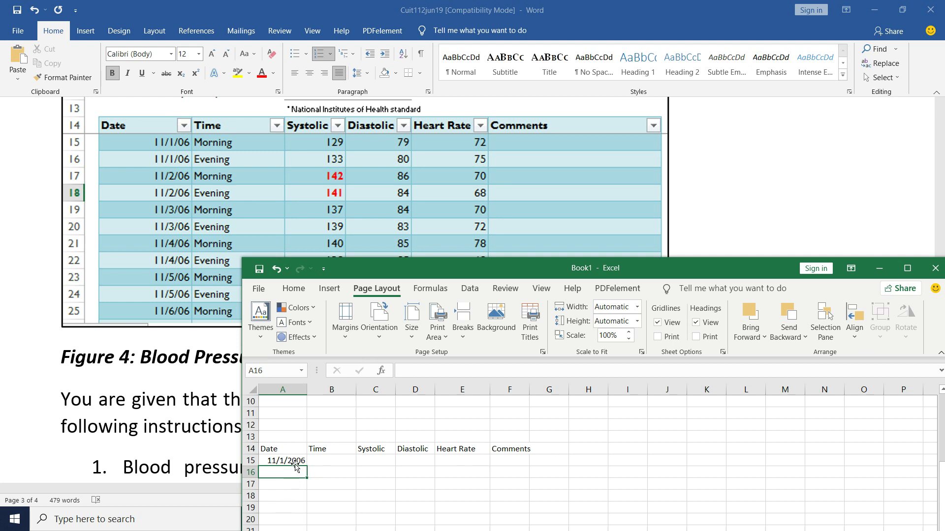
- Fill the date from A15 down to A16 and correct A16 to 11/1/2006
click(295, 460)
drag(306, 467, 295, 484)
click(283, 473)
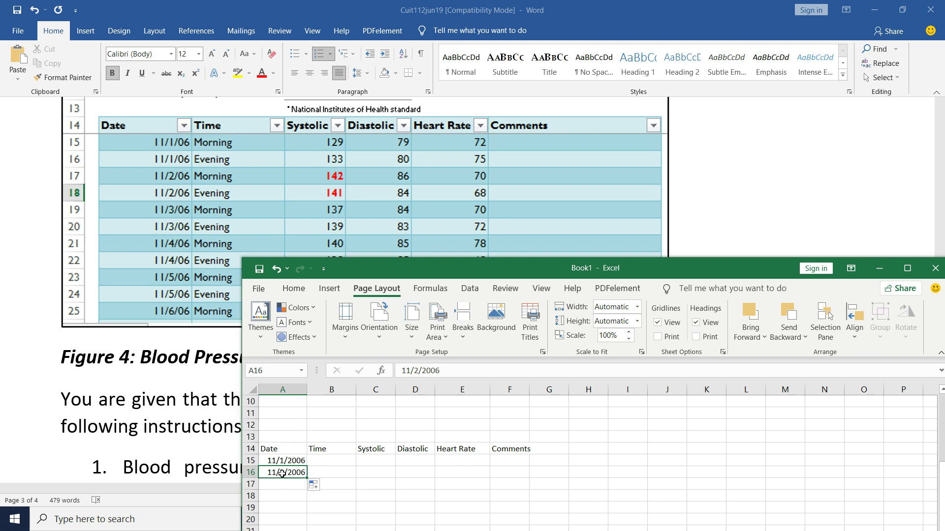
double_click(283, 473)
key(BackSpace)
text(1)
click(283, 484)
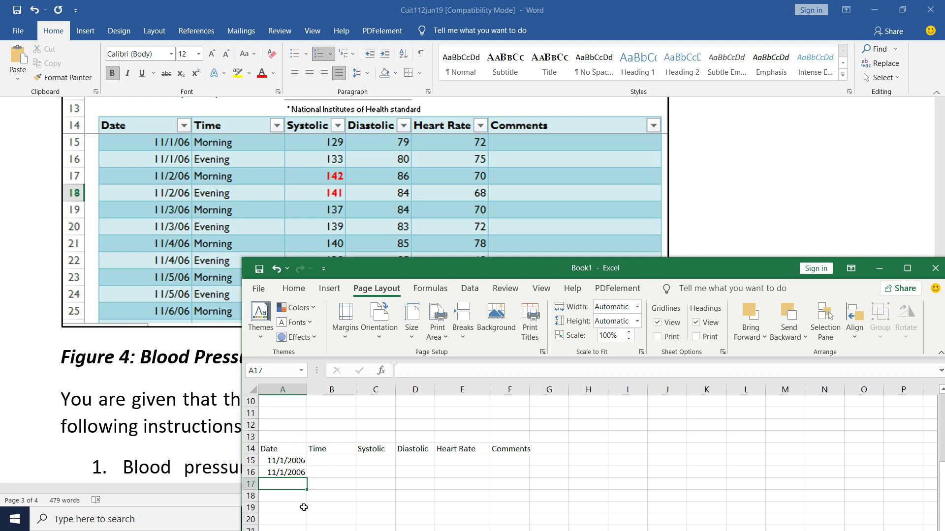
- Fill the dates down to A17 and A18, setting both cells to 11/2/2006
click(295, 473)
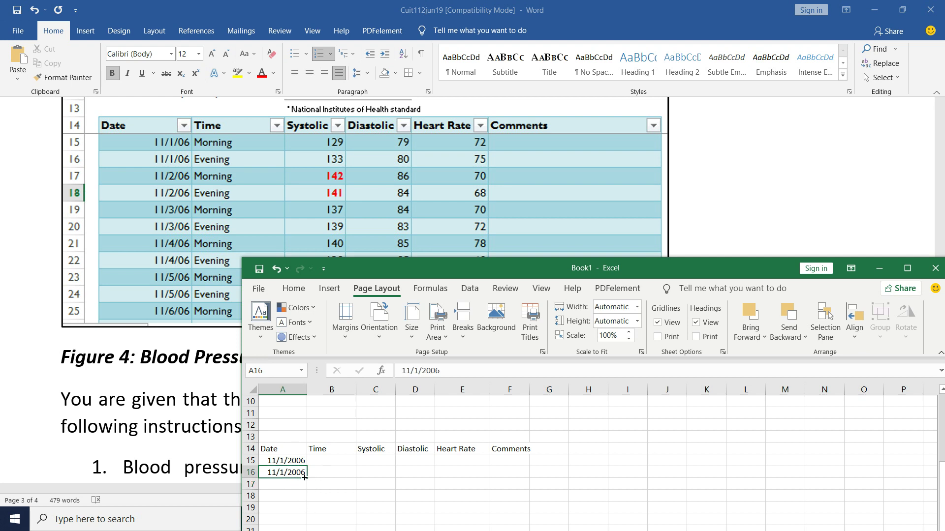
drag(307, 478, 300, 493)
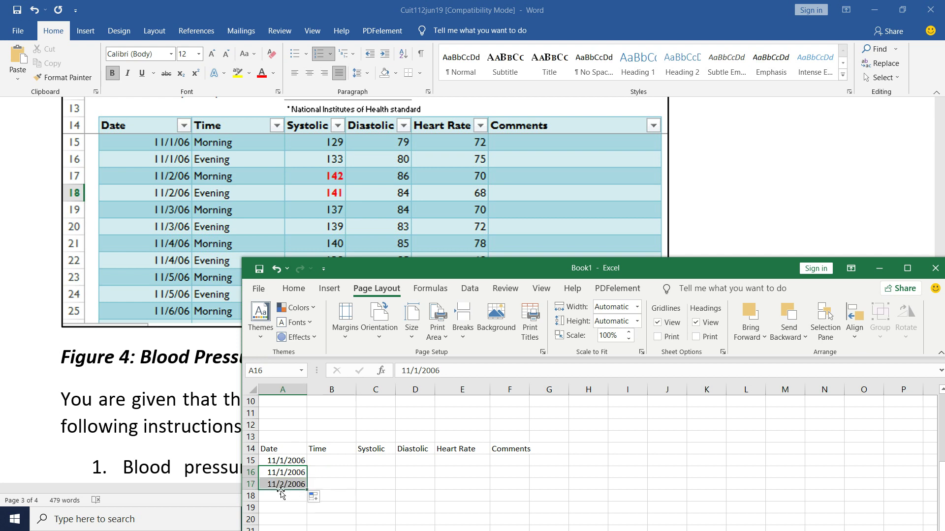
drag(306, 496, 305, 502)
double_click(284, 497)
key(BackSpace)
text(2/2006)
- Fill the dates down to A19 and A20, setting both cells to 11/3/2006
scroll(297, 477, down, 2)
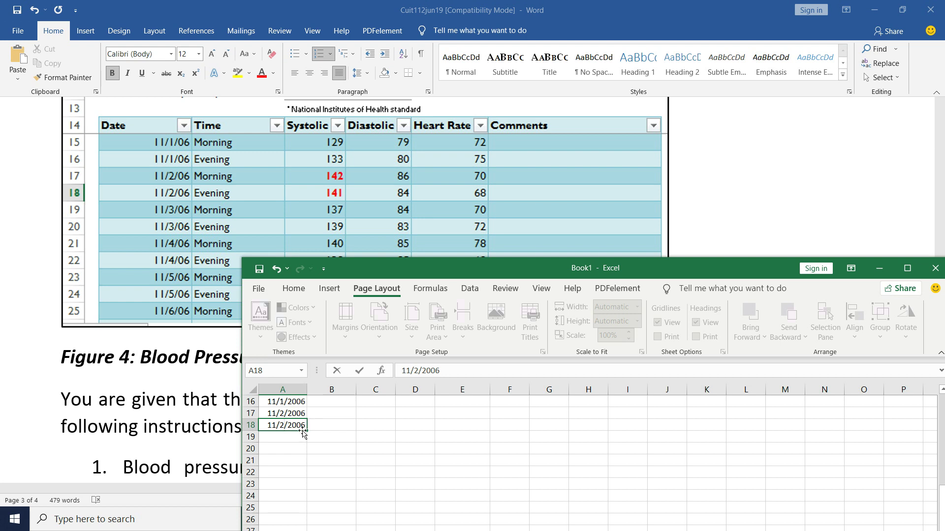
drag(308, 433, 308, 454)
double_click(285, 449)
key(BackSpace)
text(3)
- Move the workbook window higher on the screen and zoom in on the worksheet
drag(513, 270, 530, 163)
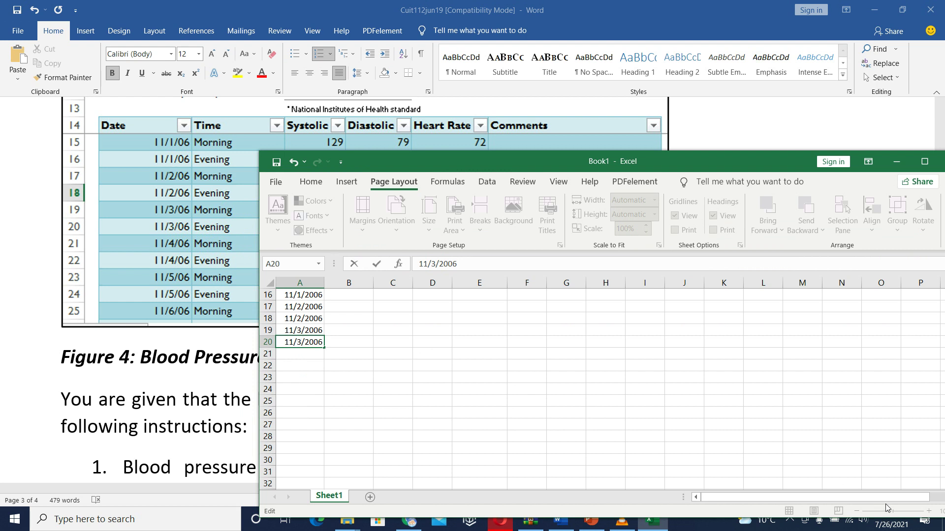
click(492, 398)
scroll(518, 439, up, 1)
ctrl+scroll(518, 439, up, 2)
ctrl+scroll(518, 439, up, 4)
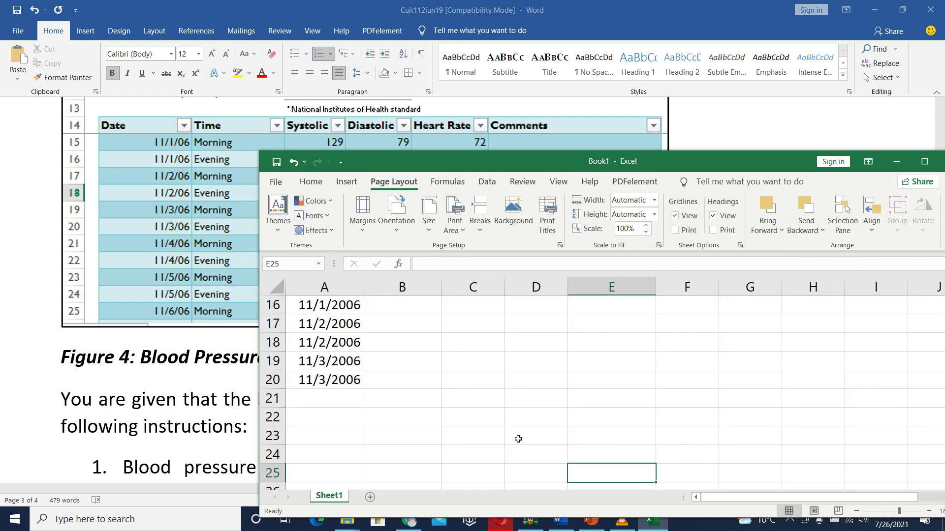
scroll(518, 439, up, 3)
scroll(518, 439, down, 4)
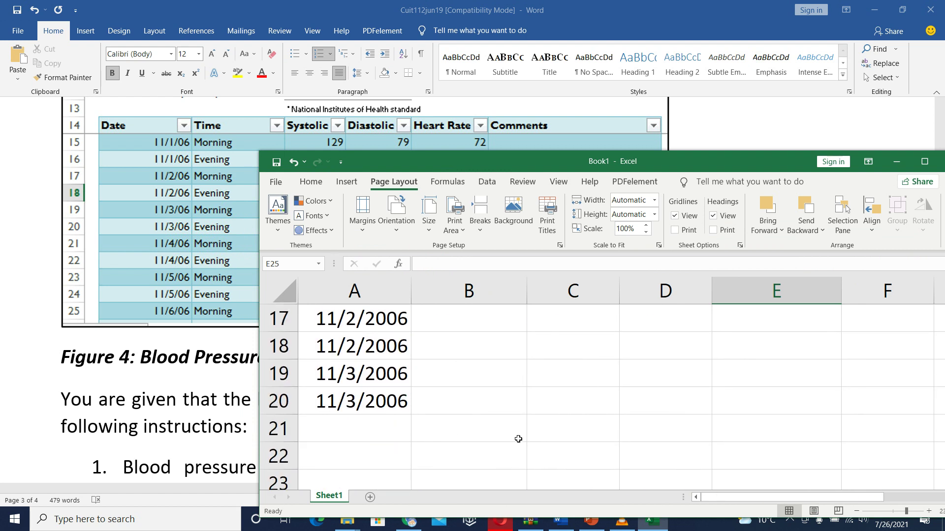
- Fill the dates down to A21 and A22, setting both cells to 11/4/2006
click(367, 427)
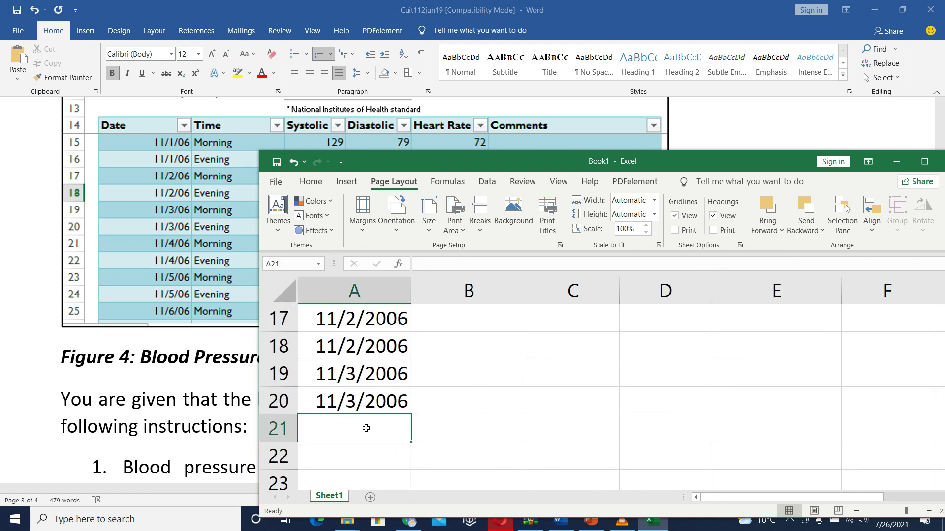
click(387, 407)
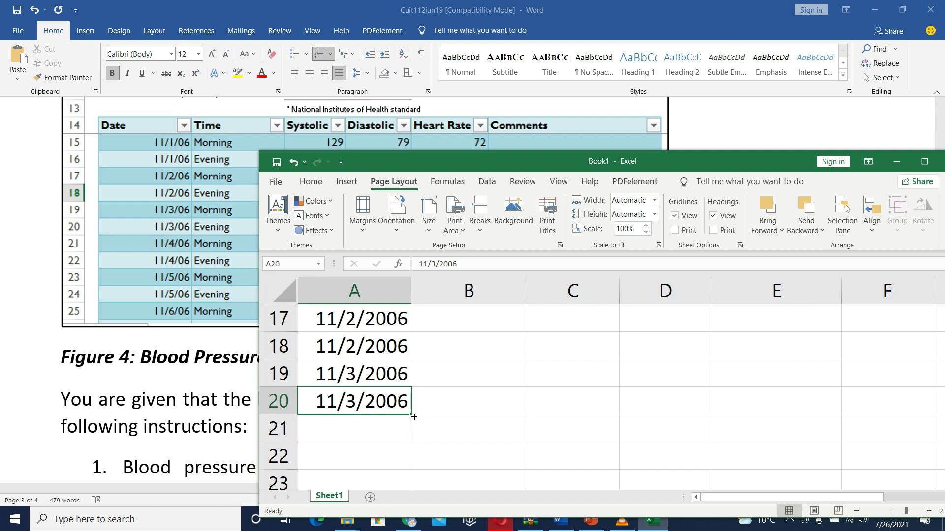
drag(409, 415, 415, 439)
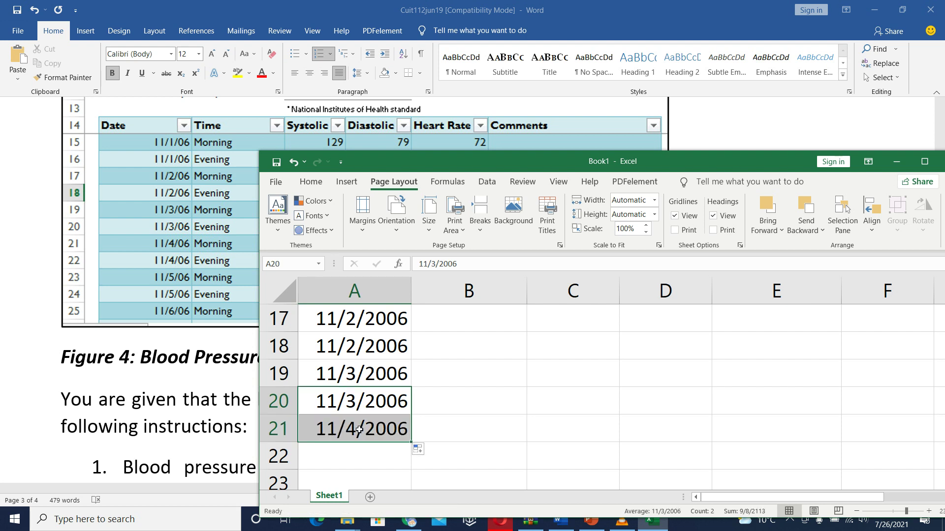
drag(411, 443, 414, 470)
click(356, 458)
double_click(355, 457)
key(BackSpace)
text(4)
- Continue filling the date column with 11/5/2006 in A23 and A24 and 11/6/2006 in A25
scroll(359, 443, down, 2)
scroll(359, 391, up, 1)
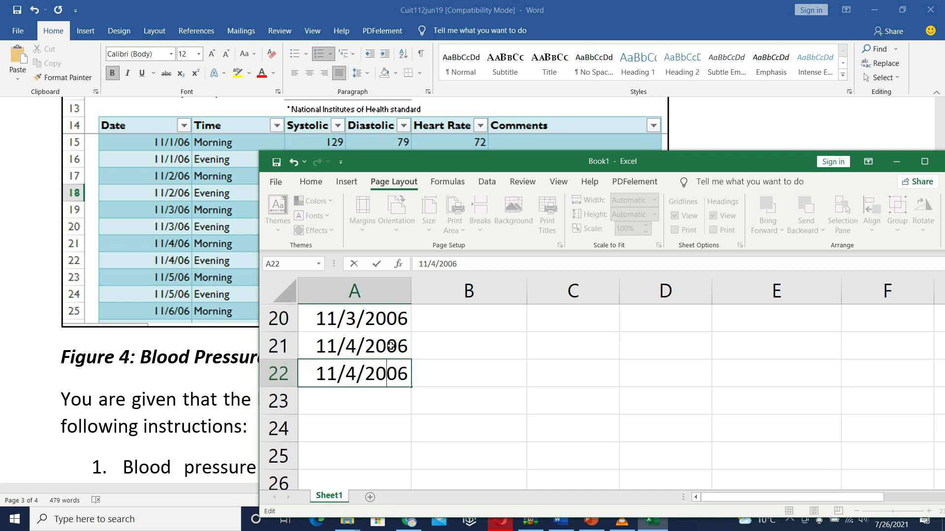
click(396, 344)
click(400, 375)
drag(411, 388, 414, 416)
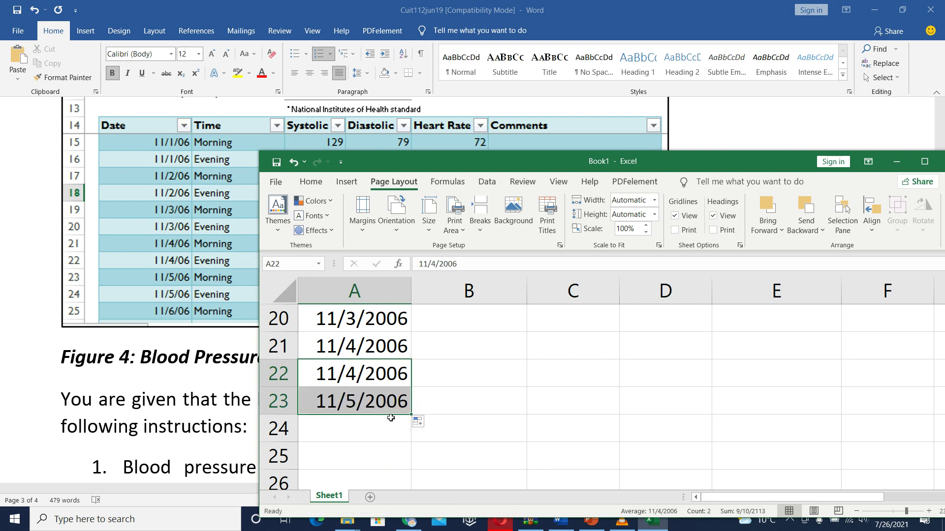
click(406, 421)
click(409, 411)
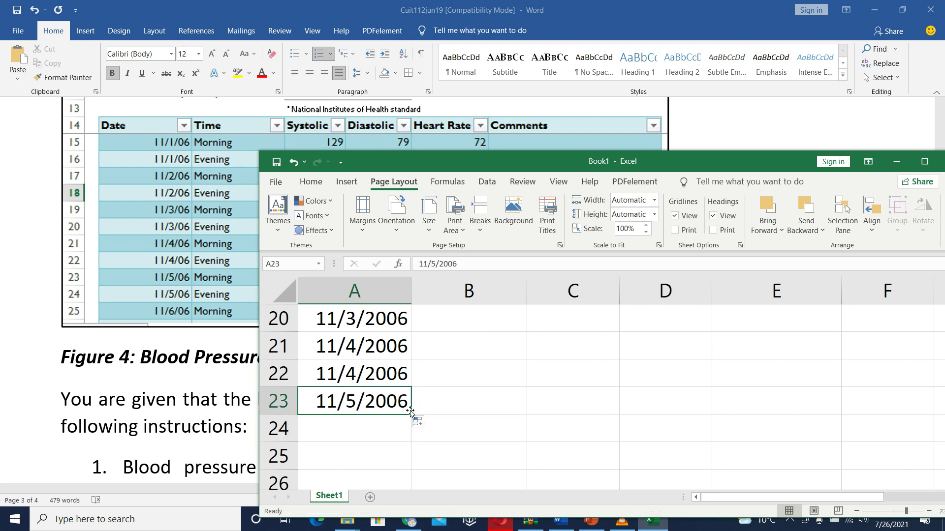
drag(412, 416, 376, 428)
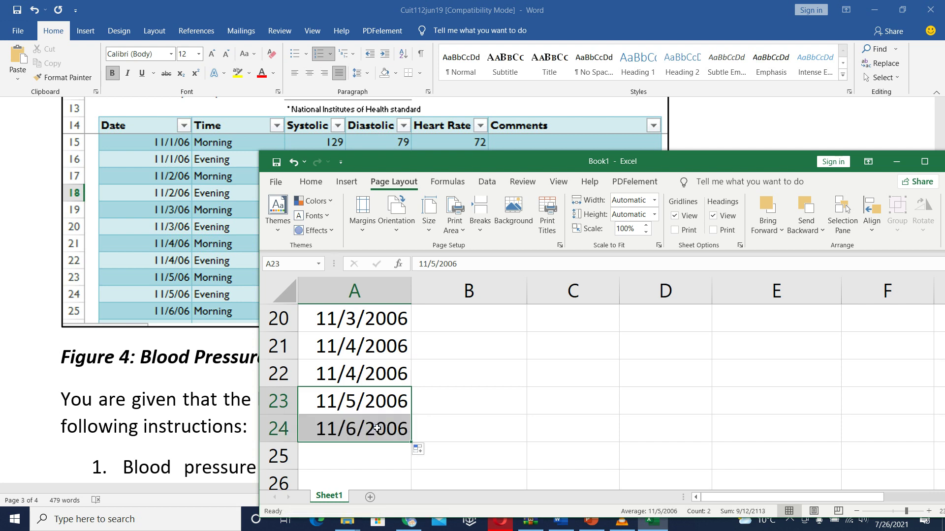
double_click(357, 429)
key(BackSpace)
text(5)
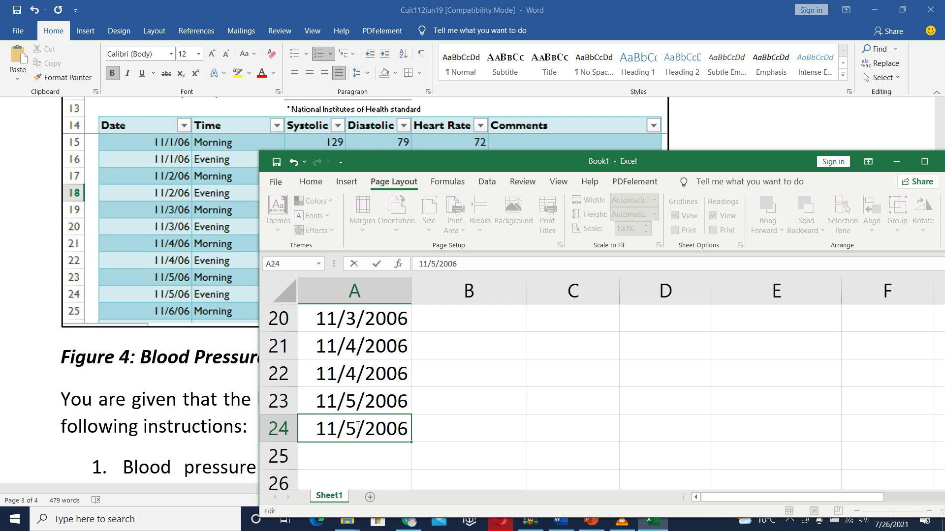
drag(411, 441, 409, 463)
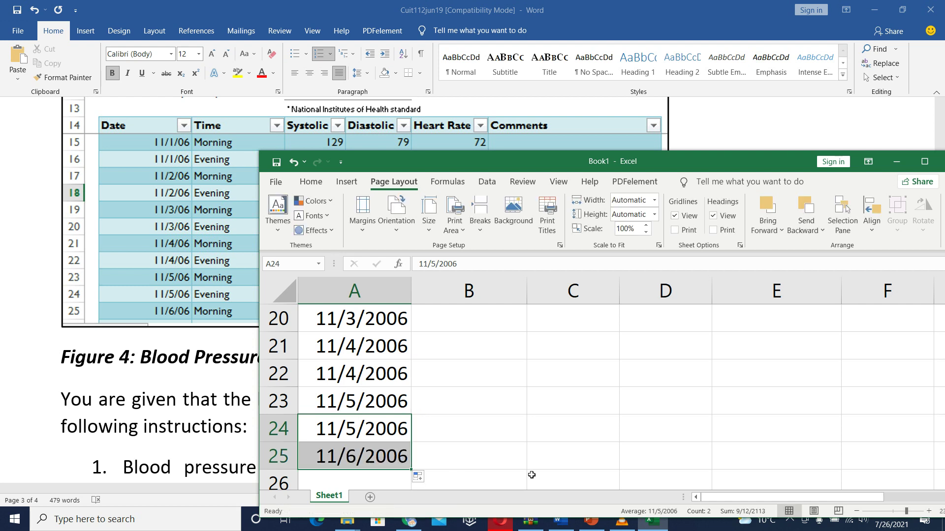
- Enter Morning, Evening and Morning in the Time column cells B15, B16 and B17
scroll(463, 387, up, 4)
scroll(462, 387, down, 1)
click(460, 429)
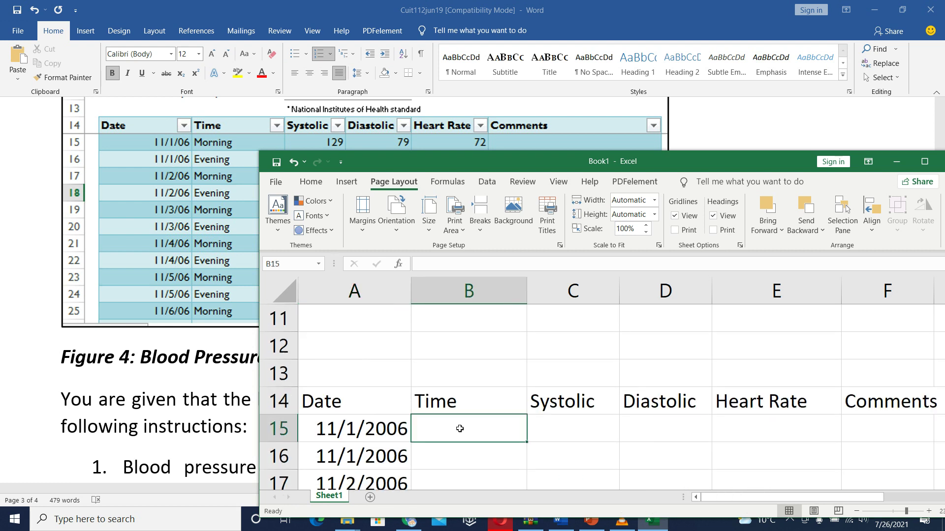
text(Mornn)
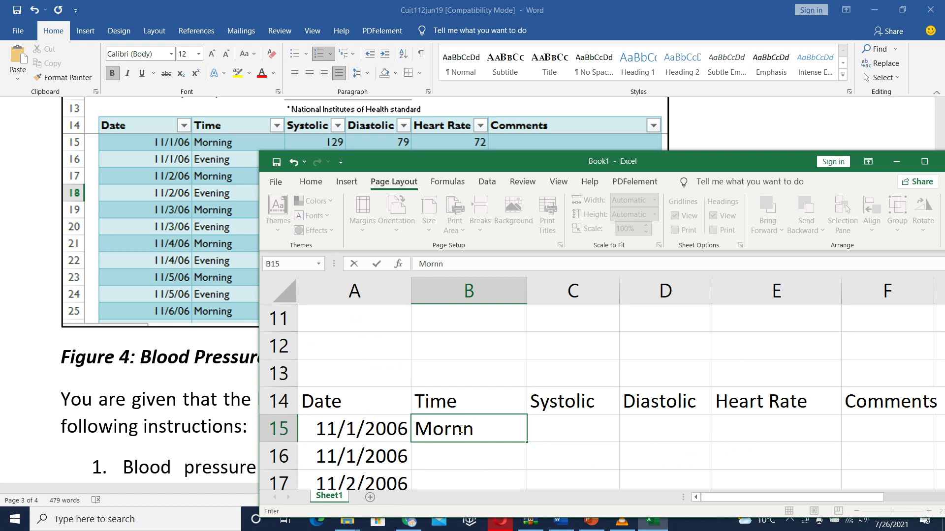
key(BackSpace)
text(ing)
key(Return)
text(Evenin)
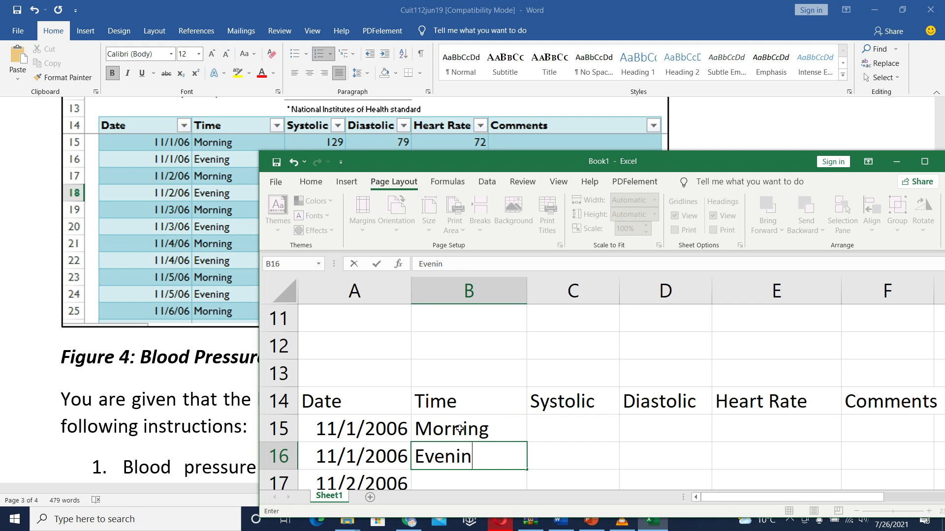
text(g)
key(Return)
text(Morni)
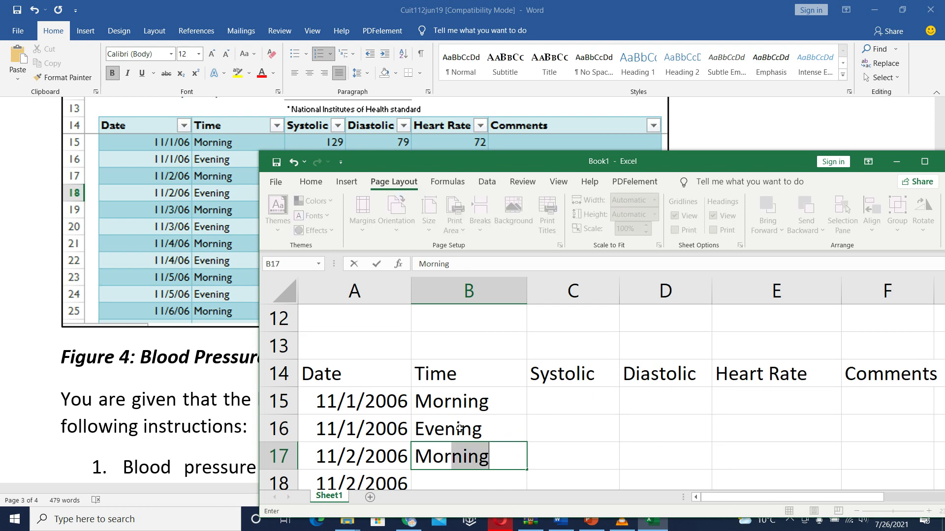
text(ng)
key(Return)
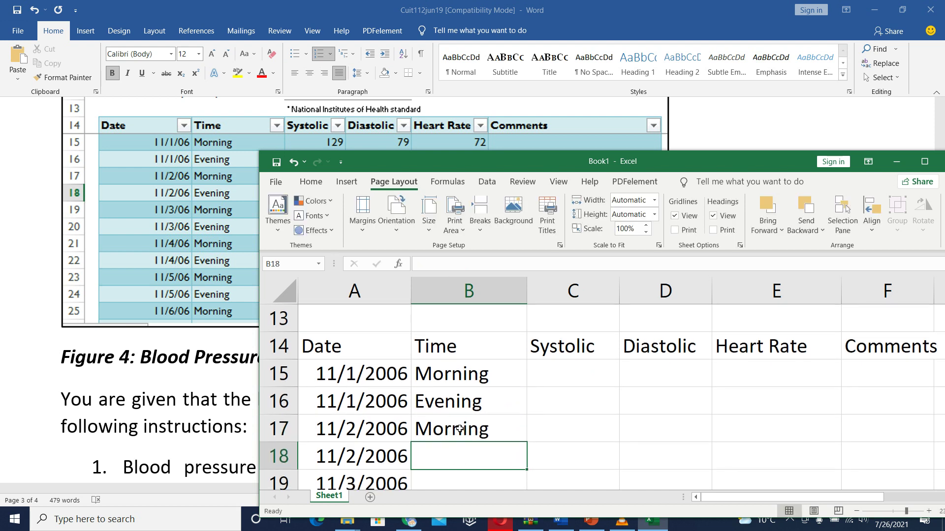
- Fill the alternating Evening and Morning pattern from B16:B17 down to B25
click(502, 402)
drag(505, 404, 501, 437)
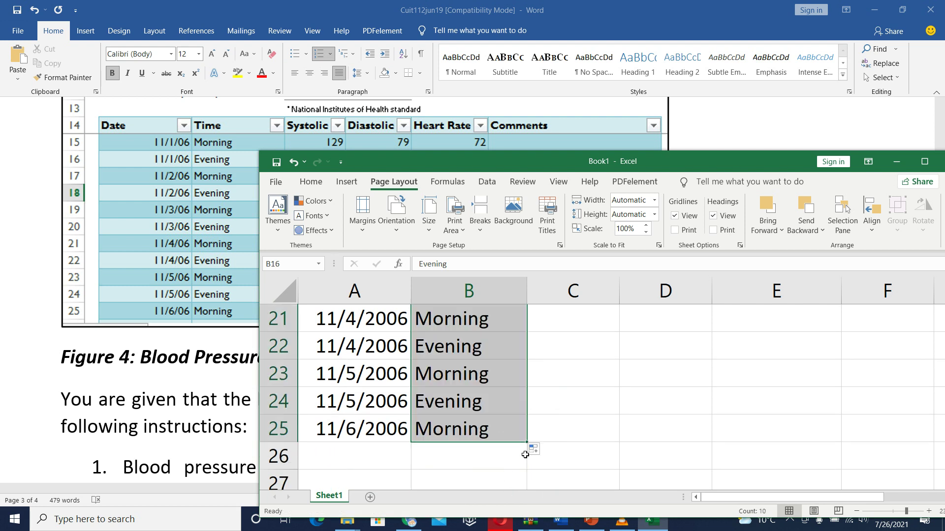
scroll(517, 433, up, 2)
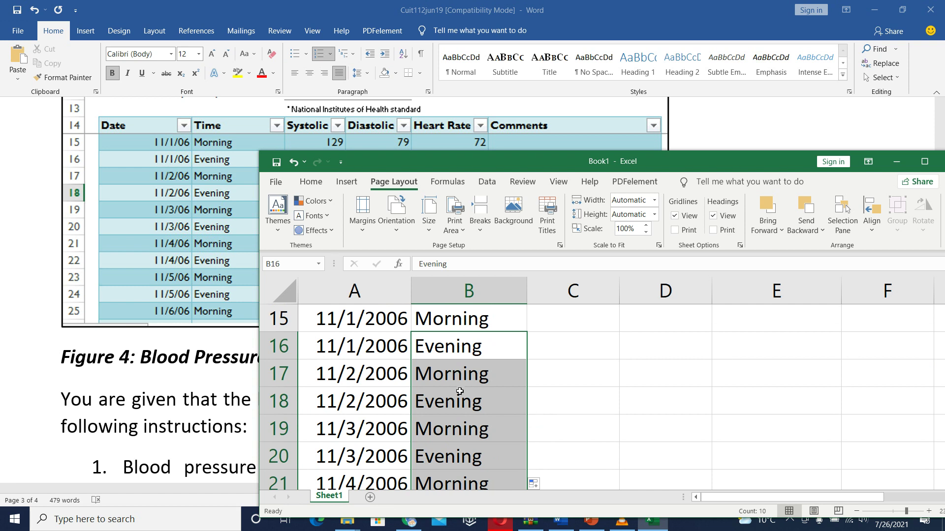
- Enter the Systolic readings 129, 133 and 142 in cells C15, C16 and C17
scroll(468, 389, down, 1)
drag(371, 158, 260, 265)
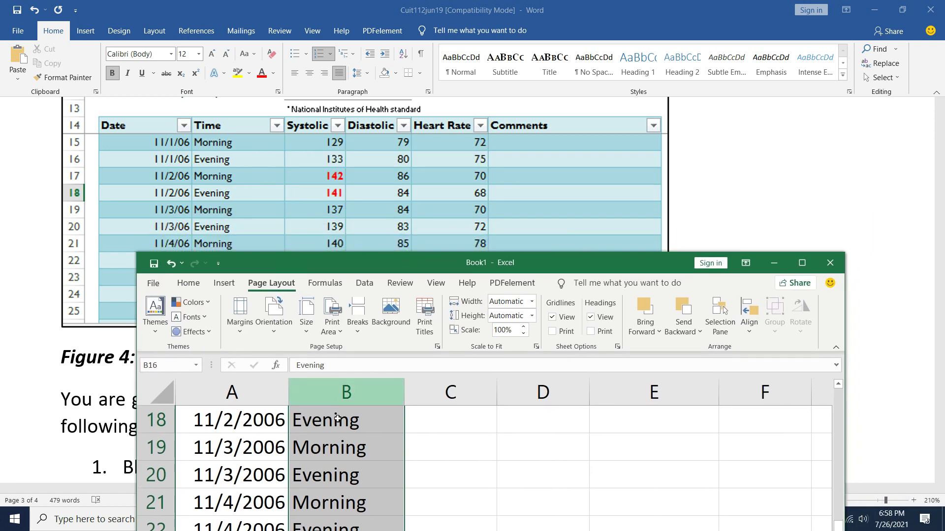
scroll(472, 468, up, 2)
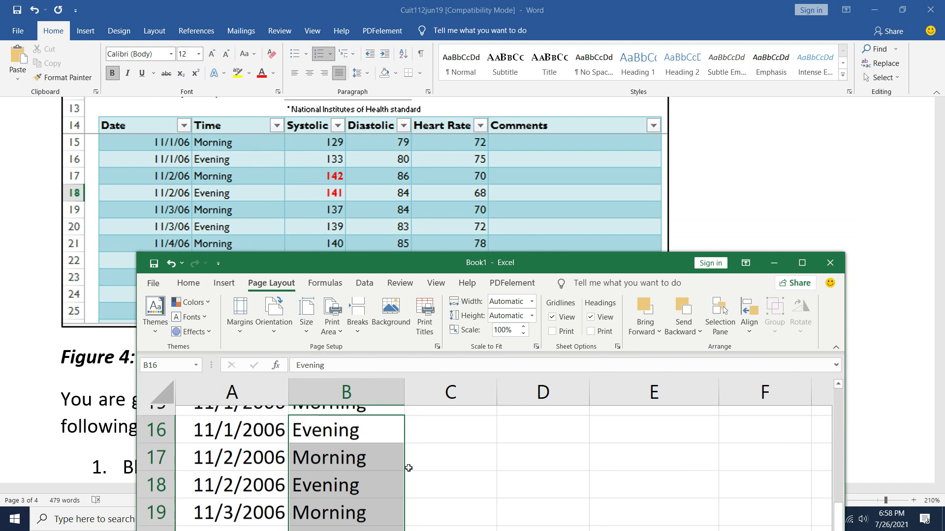
click(449, 500)
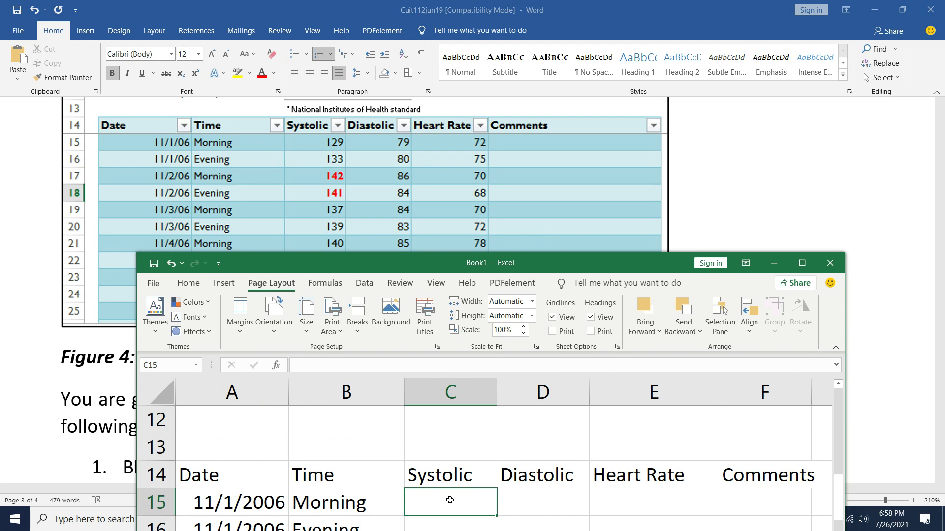
text(129)
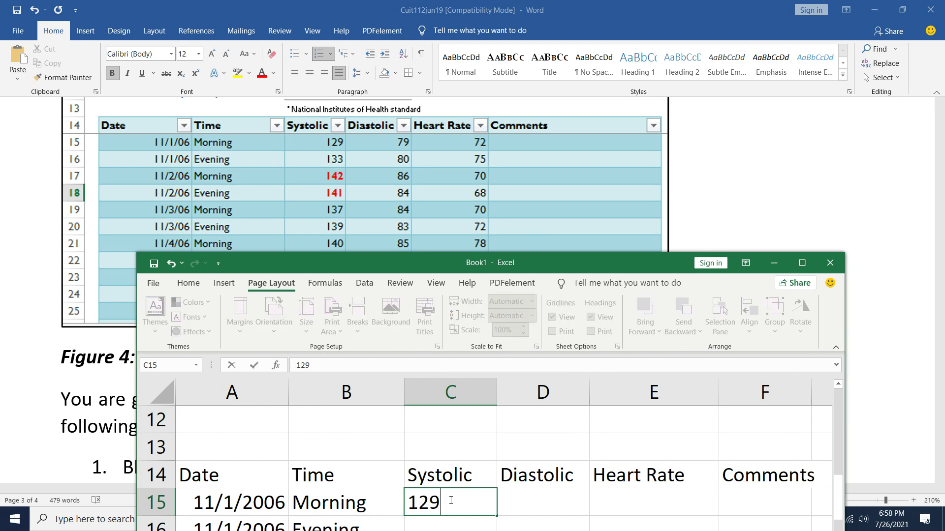
key(Return)
text(133)
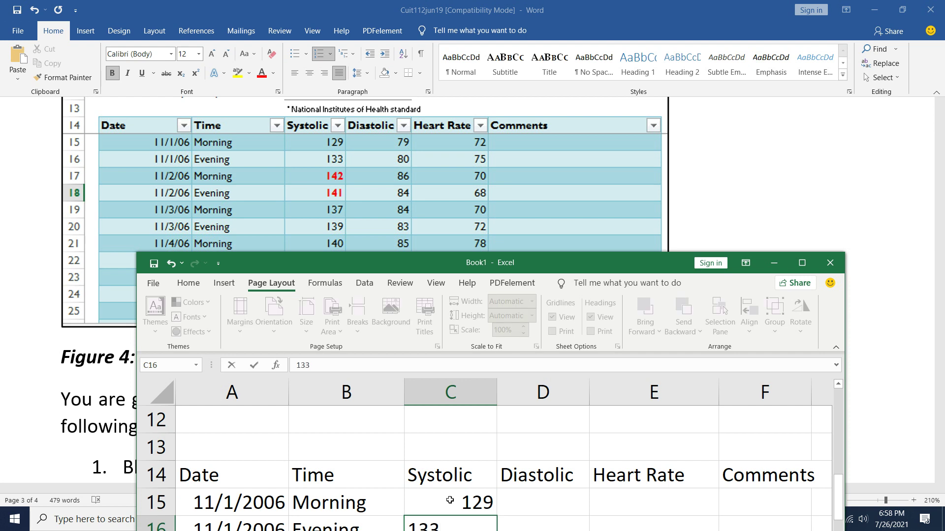
key(Return)
text(1)
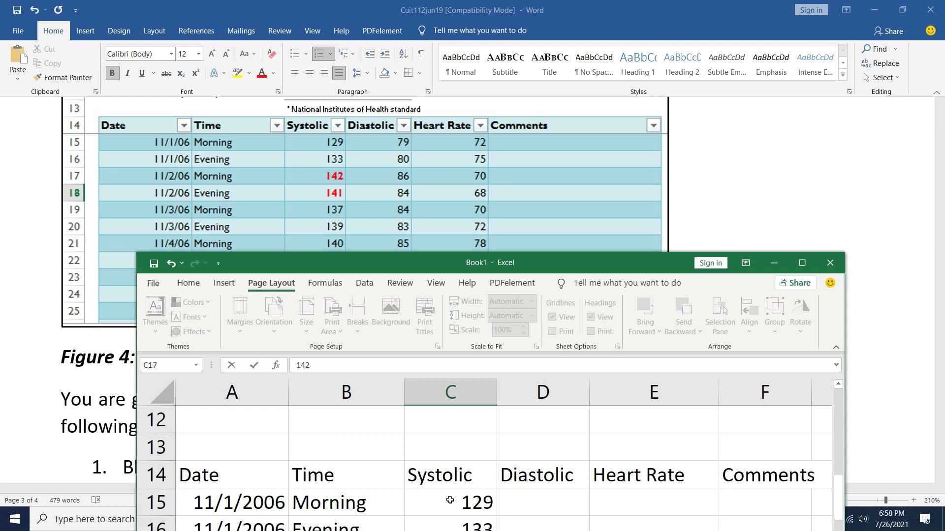
text(42)
- Narrow the Excel window and move it beside the Word table so the source reading columns stay uncovered
scroll(542, 491, down, 1)
scroll(542, 491, up, 1)
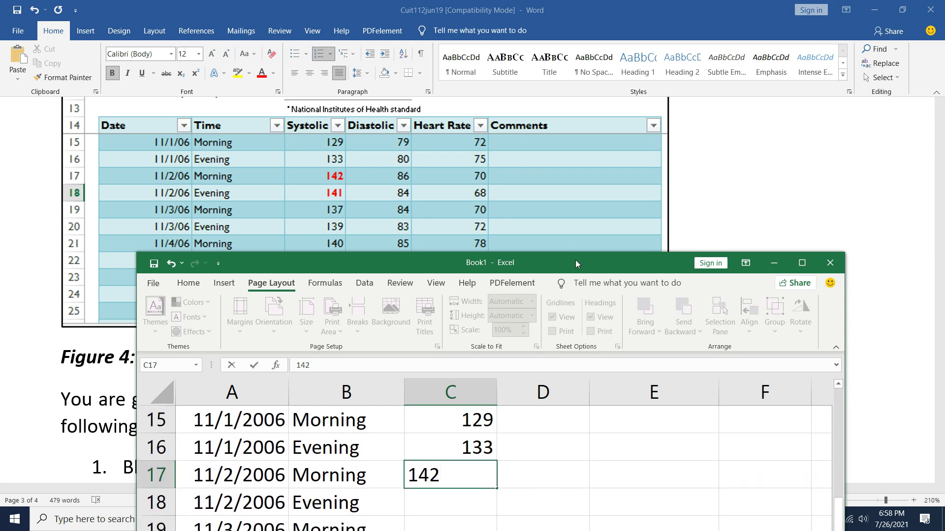
drag(133, 322, 453, 323)
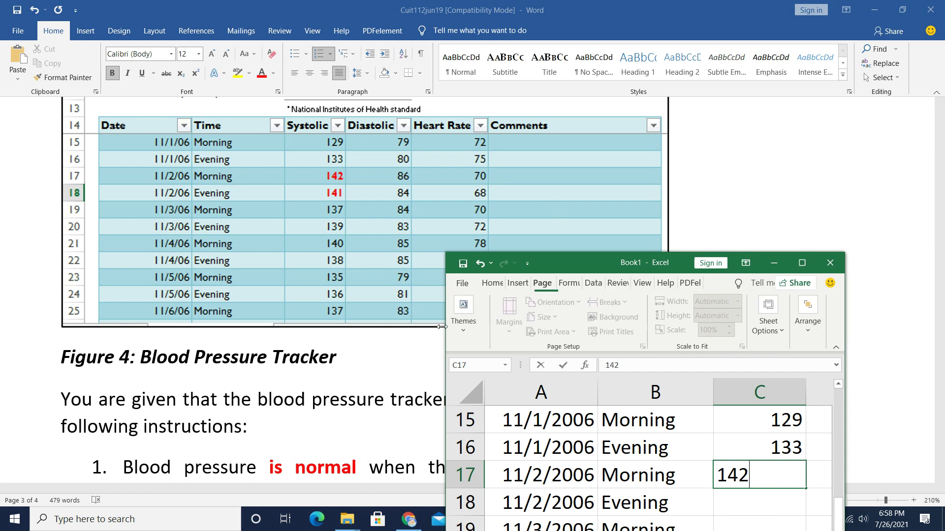
drag(662, 224, 713, 96)
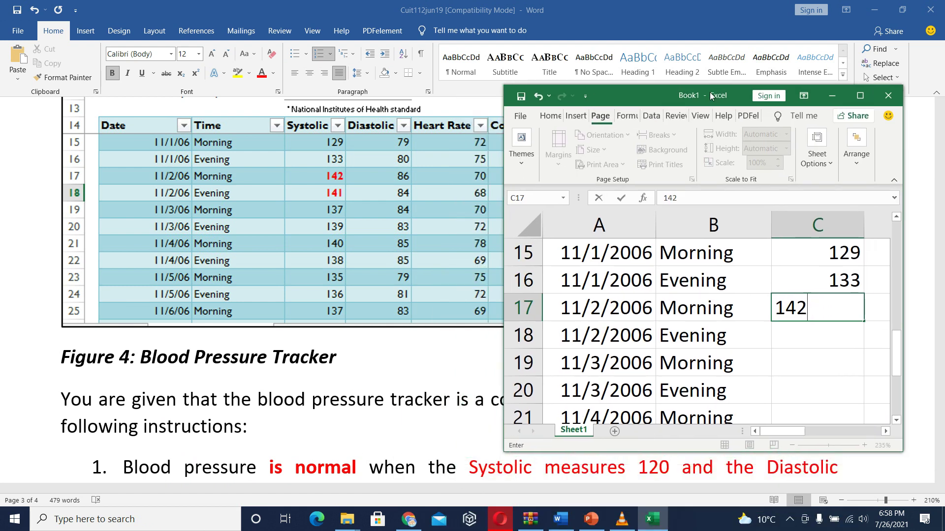
- Continue the Systolic column with 141, 137, 139 and 140 in cells C18 to C21
click(831, 332)
text(141)
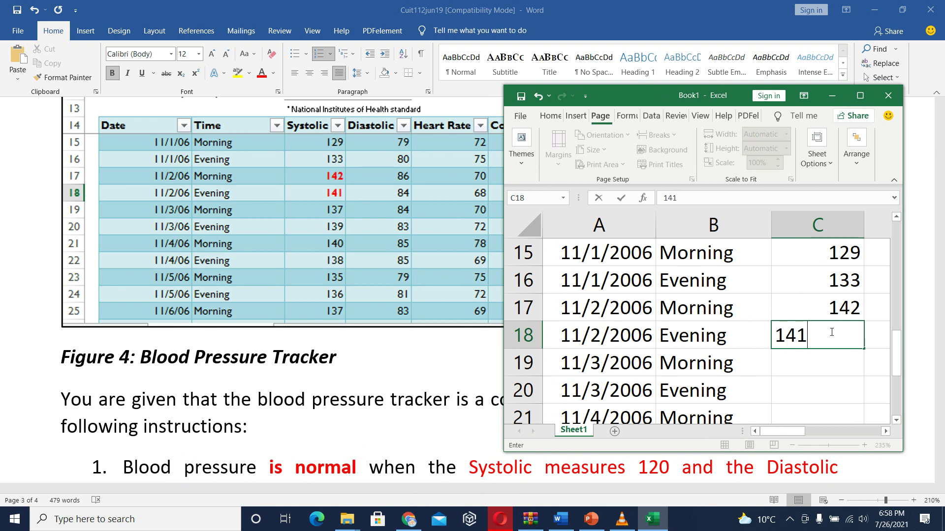
text(37)
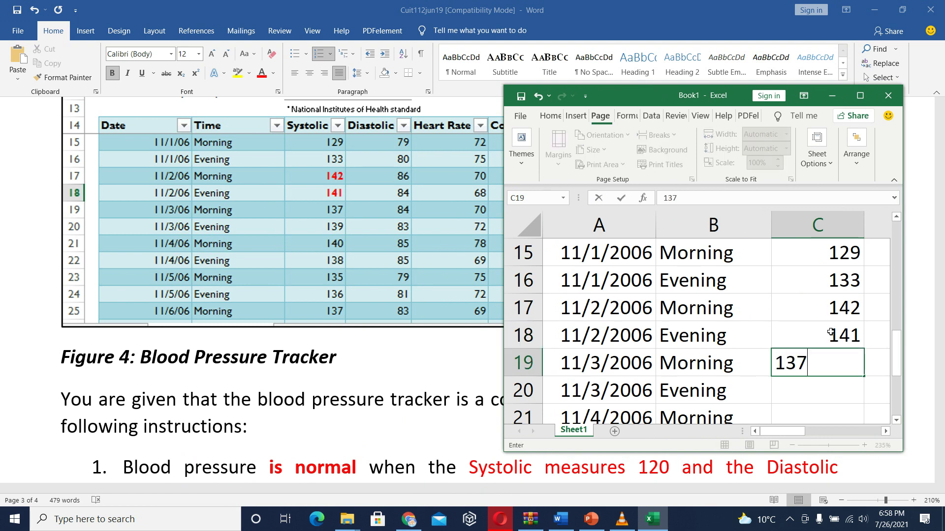
key(Return)
text(139)
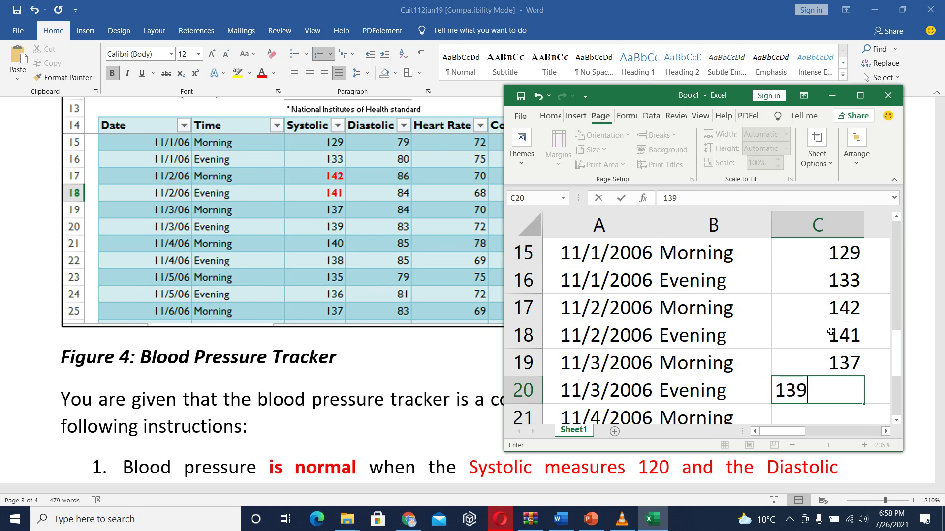
key(Return)
text(140)
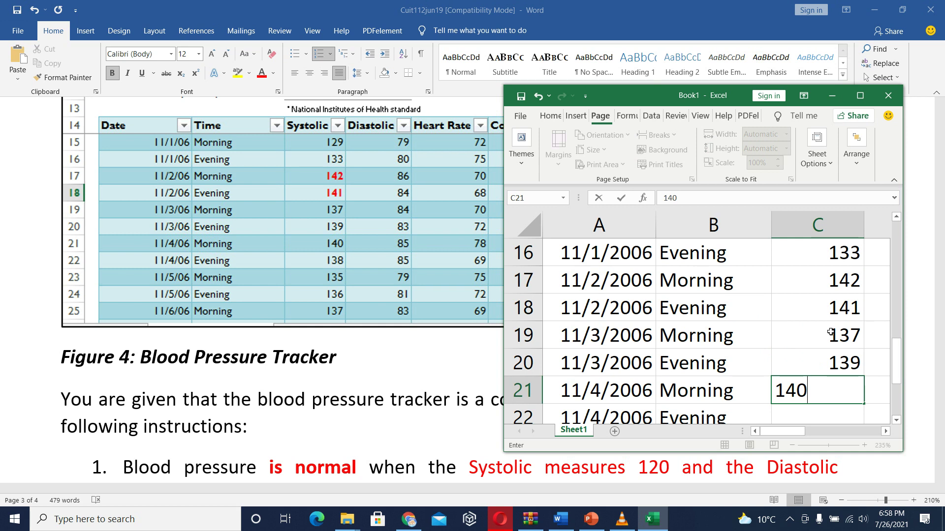
key(Return)
- Complete the Systolic column with 138, 135, 136 and 137 in cells C22 to C25
text(138)
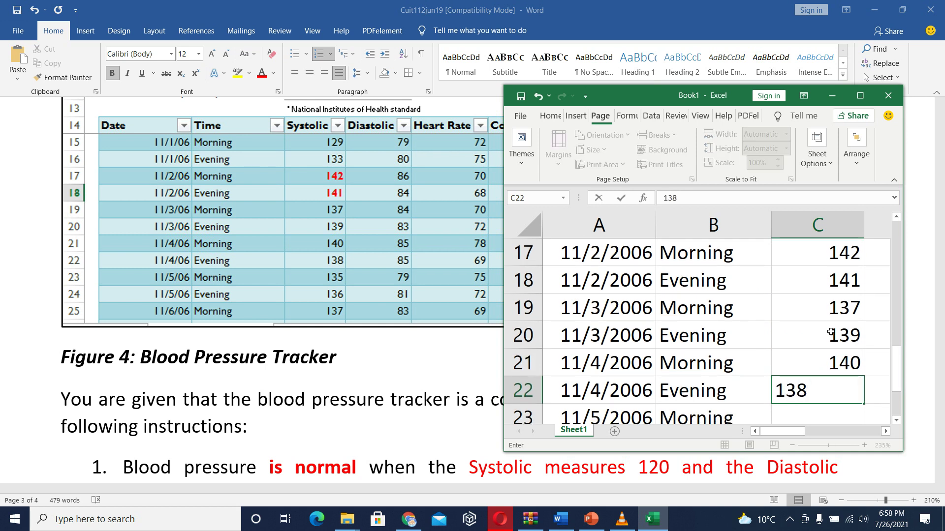
key(Return)
text(135)
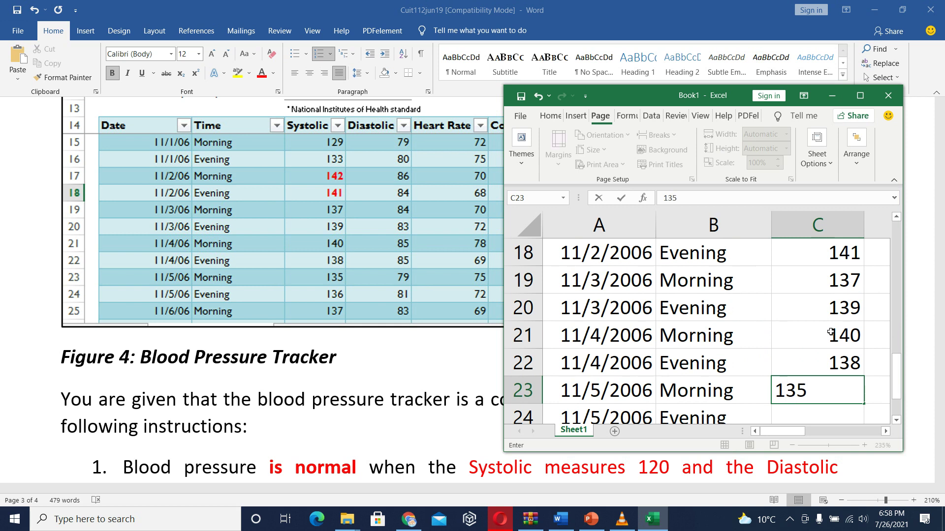
key(Return)
text(136)
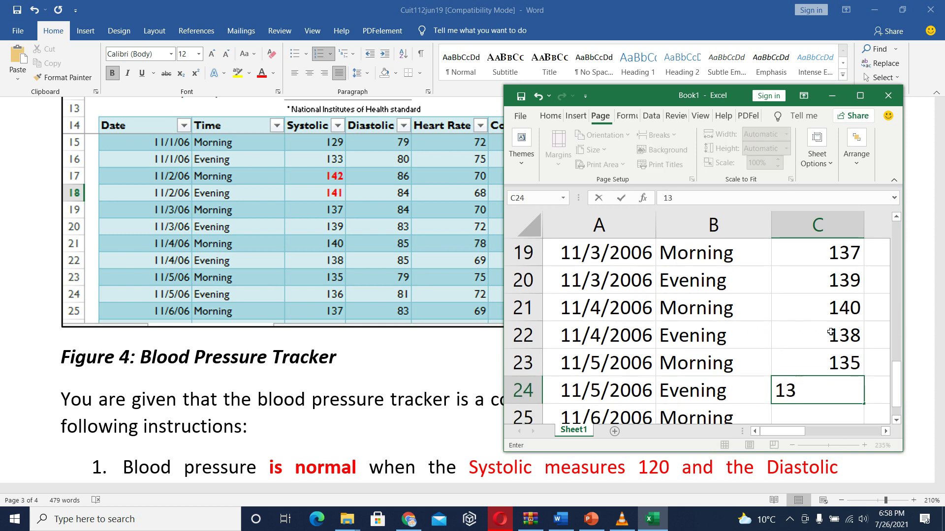
key(Return)
text(137)
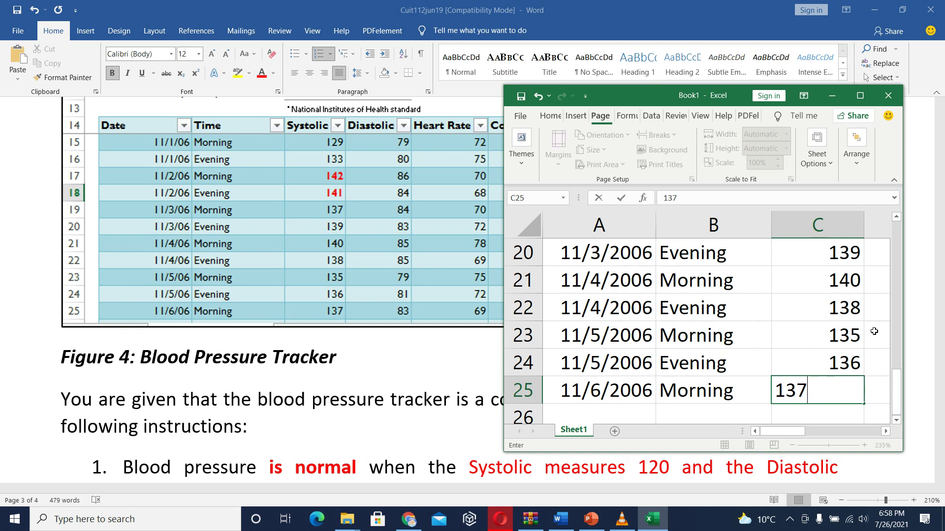
- Enter the Diastolic readings 79, 80 and 86 in cells D15, D16 and D17
scroll(846, 339, up, 3)
click(867, 369)
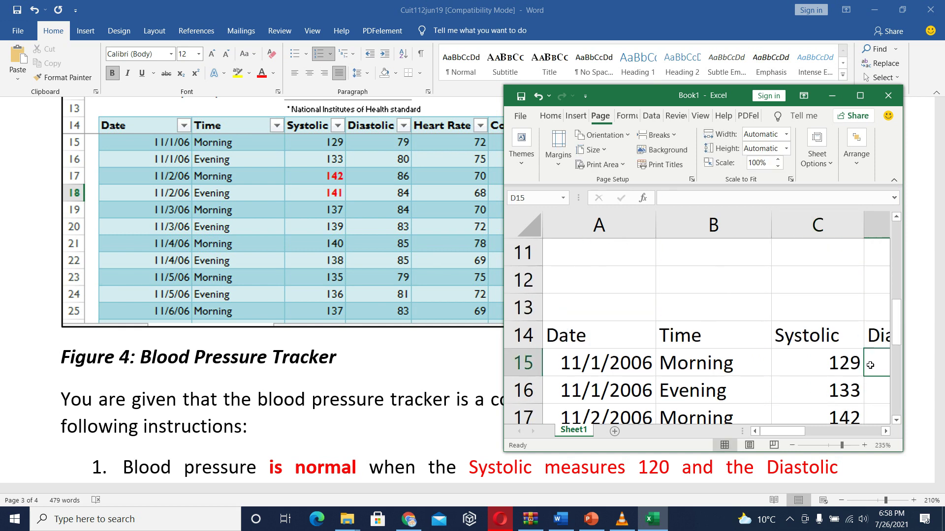
drag(788, 432, 802, 433)
text(79)
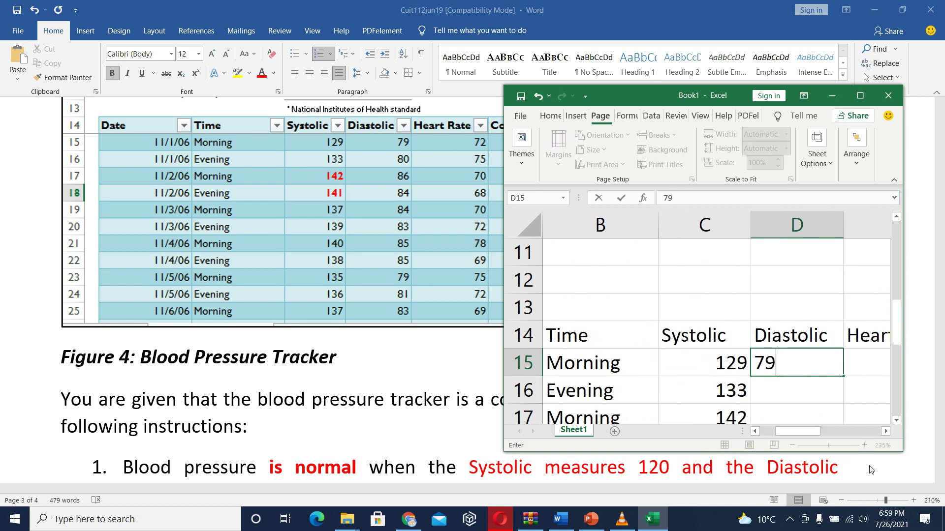
key(Return)
text(80)
key(ctrl+Return)
key(Return)
text(86)
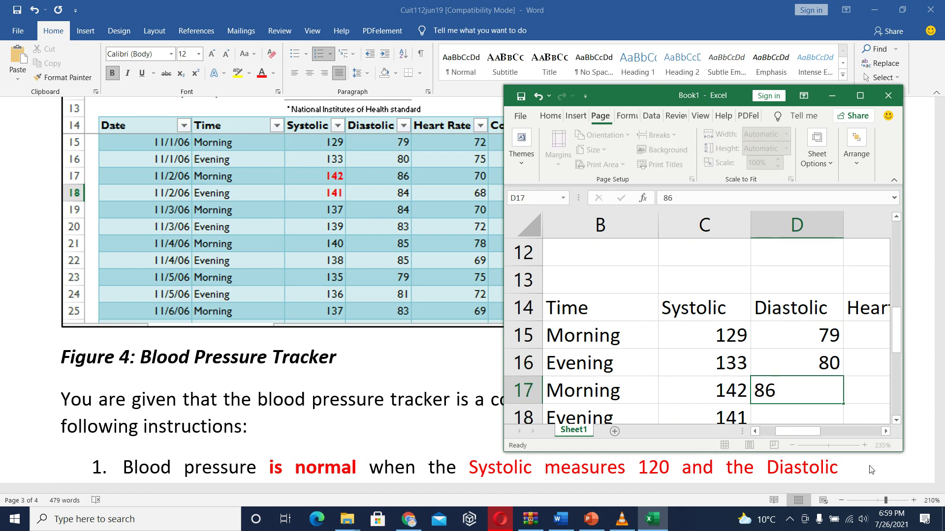
key(Return)
- Continue the Diastolic column with 84, 84 and 83 in cells D18, D19 and D20
text(84)
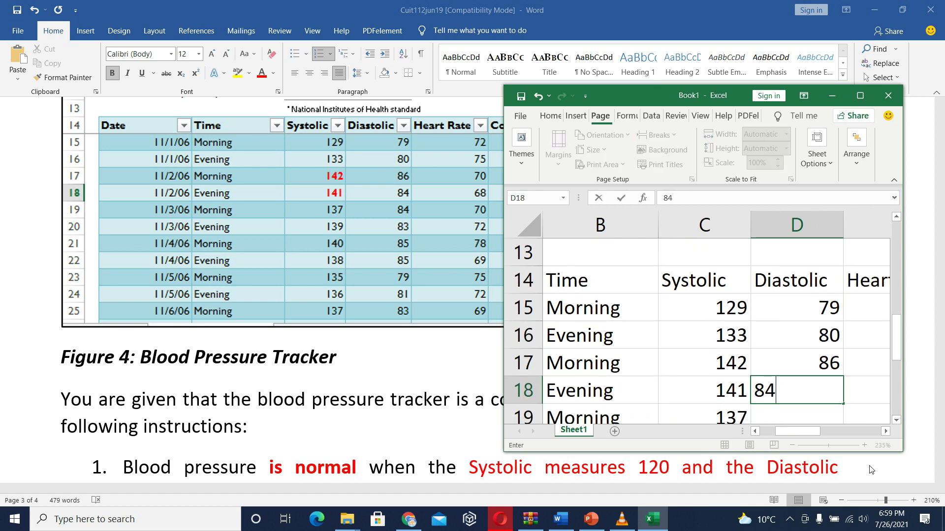
key(Return)
text(84)
key(Return)
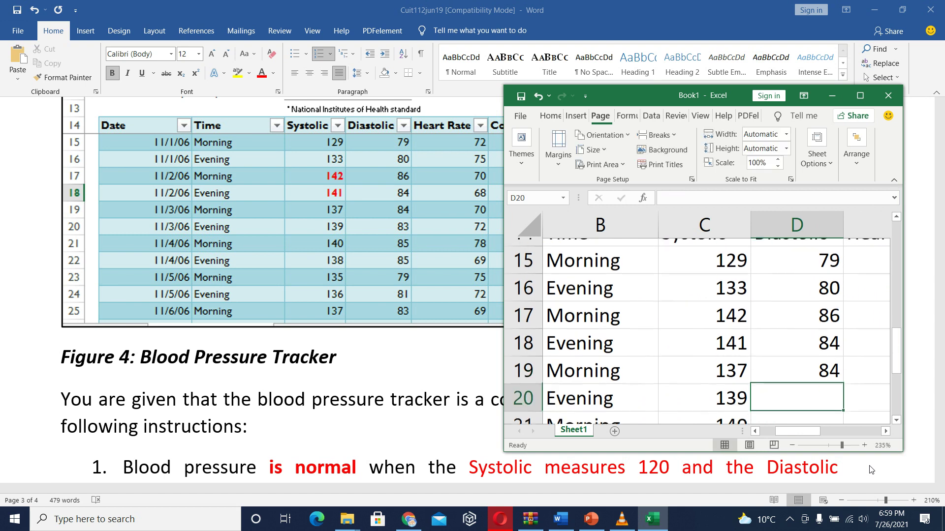
text(83)
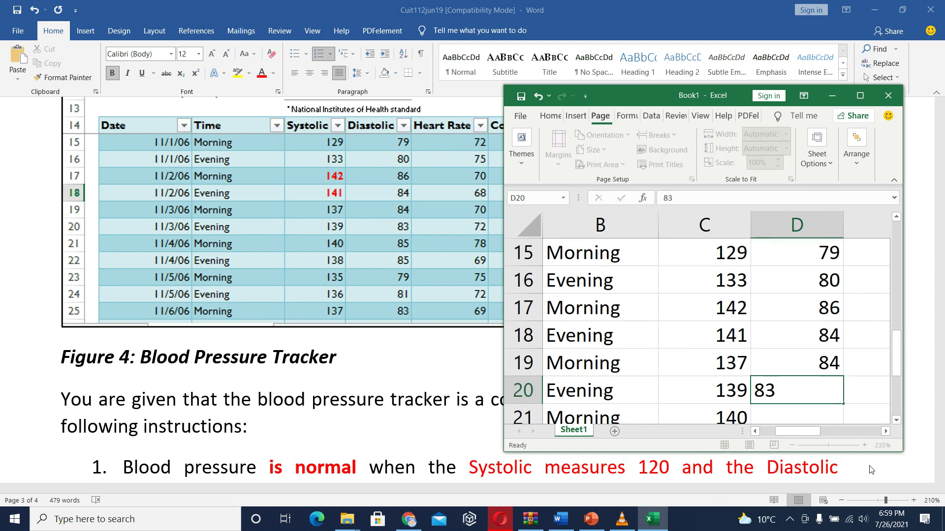
key(Return)
- Complete the Diastolic column with 85, 85, 79, 81 and 83 in cells D21 to D25
text(85)
key(Return)
text(85)
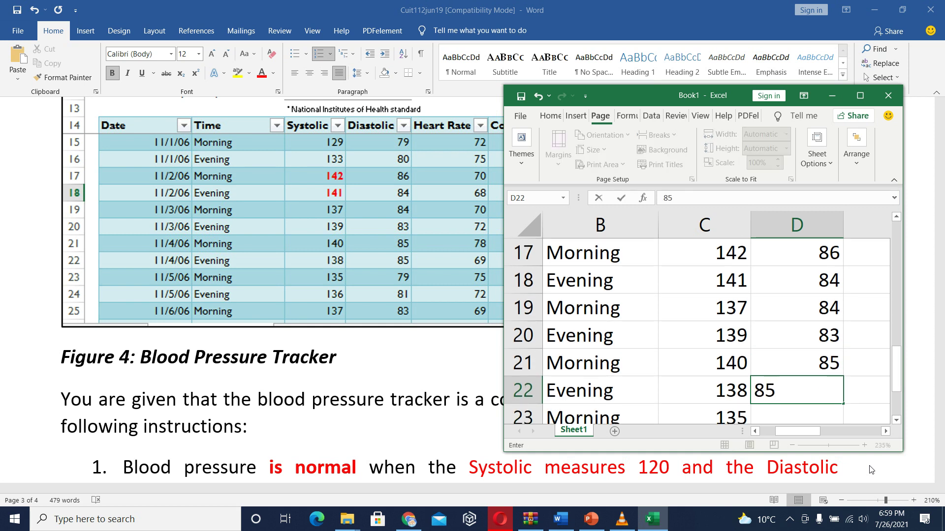
key(Return)
text(79)
key(Return)
text(81)
key(Return)
text(83)
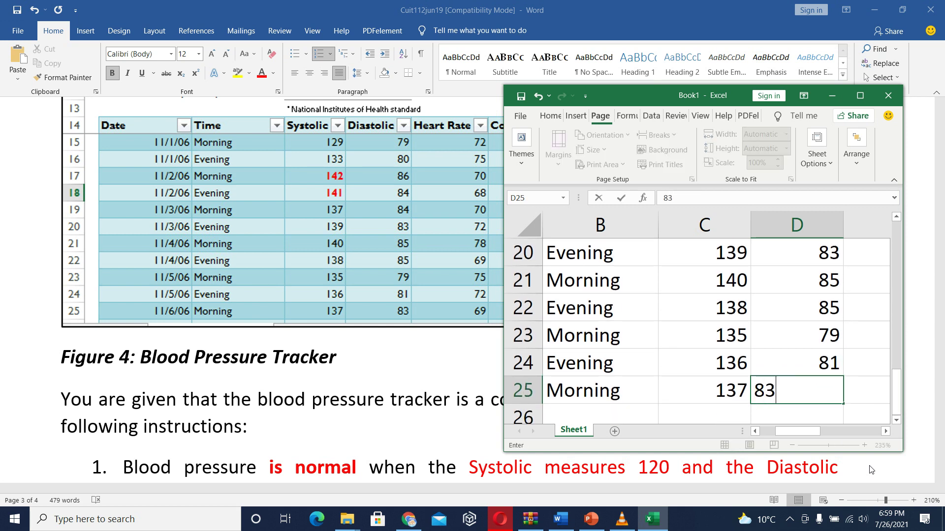
key(Return)
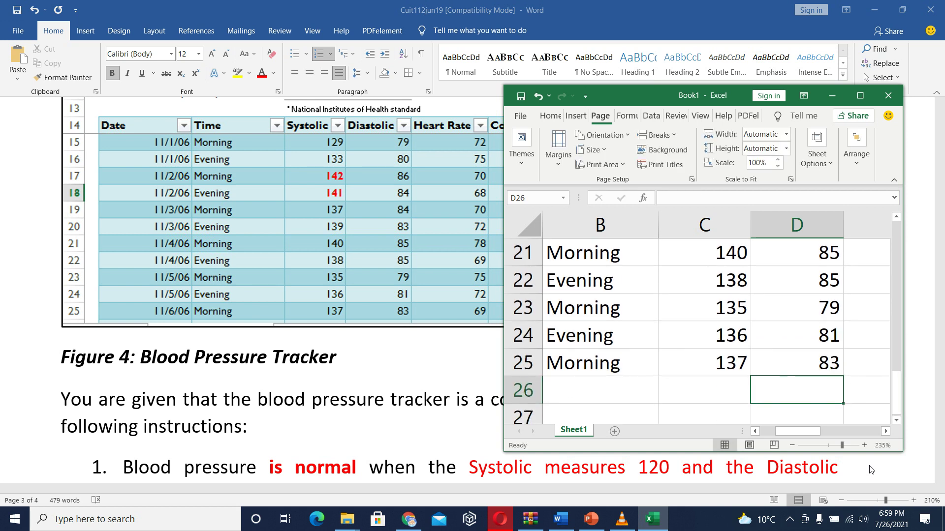
- Enter the Heart Rate values 72, 75 and 70 in cells E15, E16 and E17
click(886, 431)
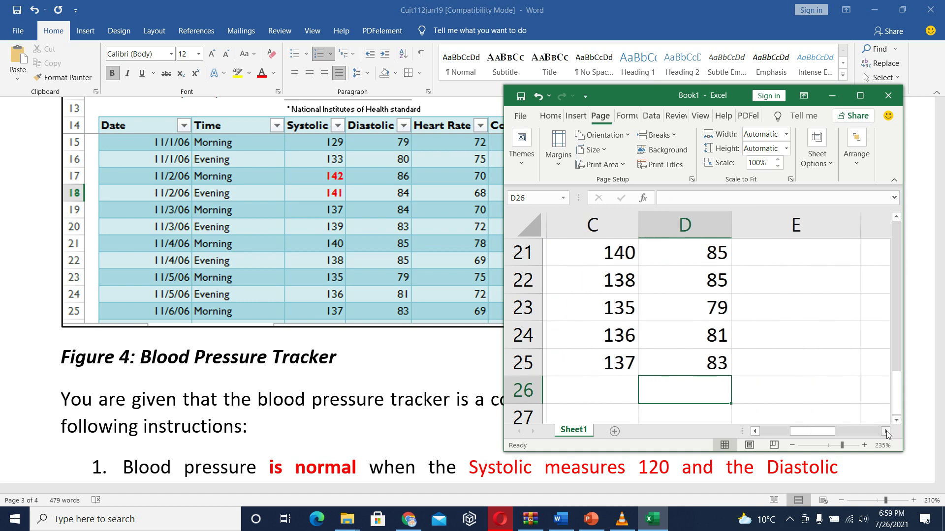
scroll(826, 336, up, 1)
scroll(825, 336, up, 2)
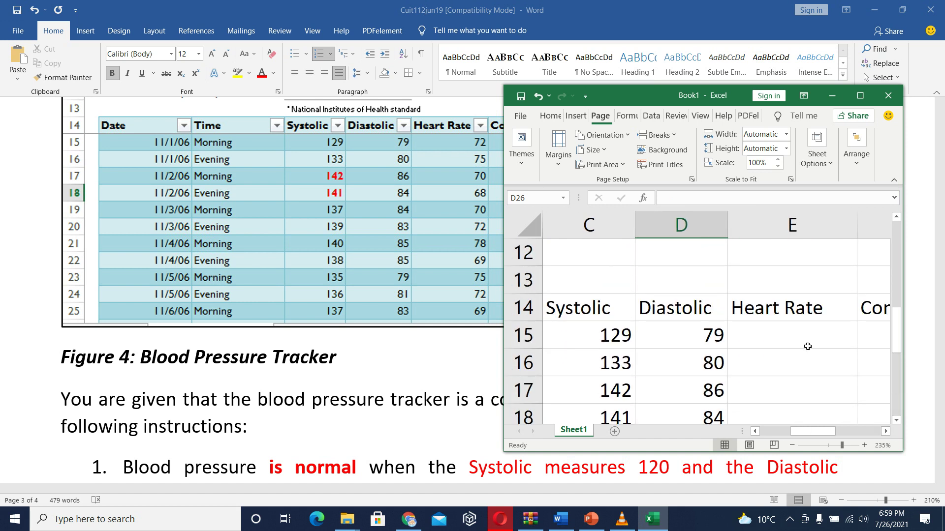
click(807, 341)
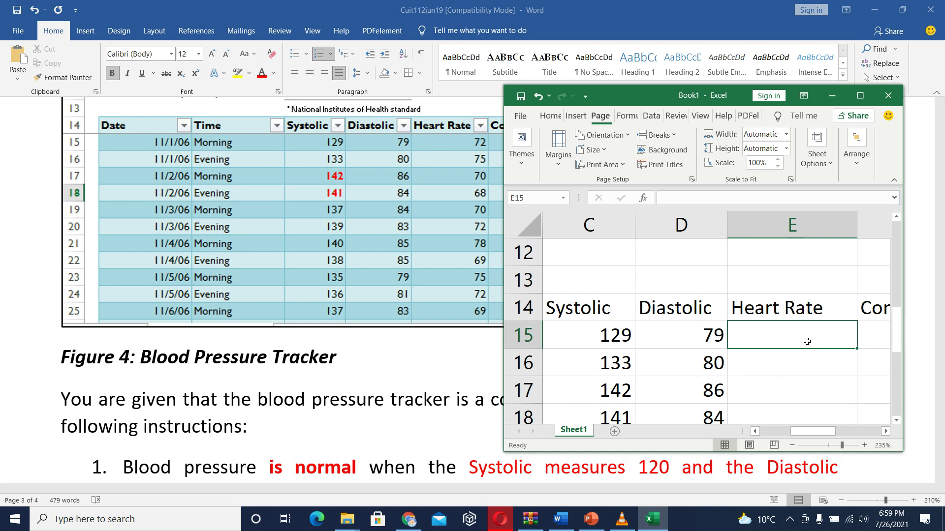
text(72)
key(Return)
text(75)
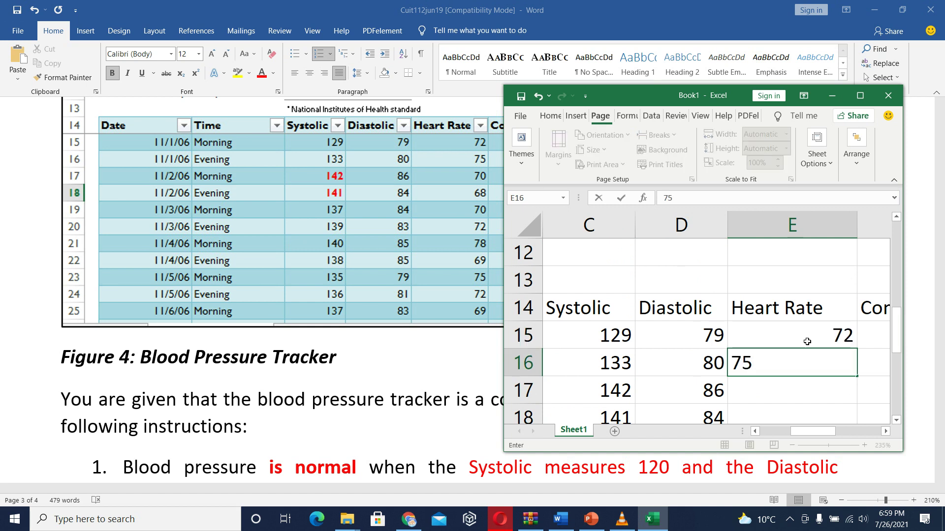
key(Return)
text(70)
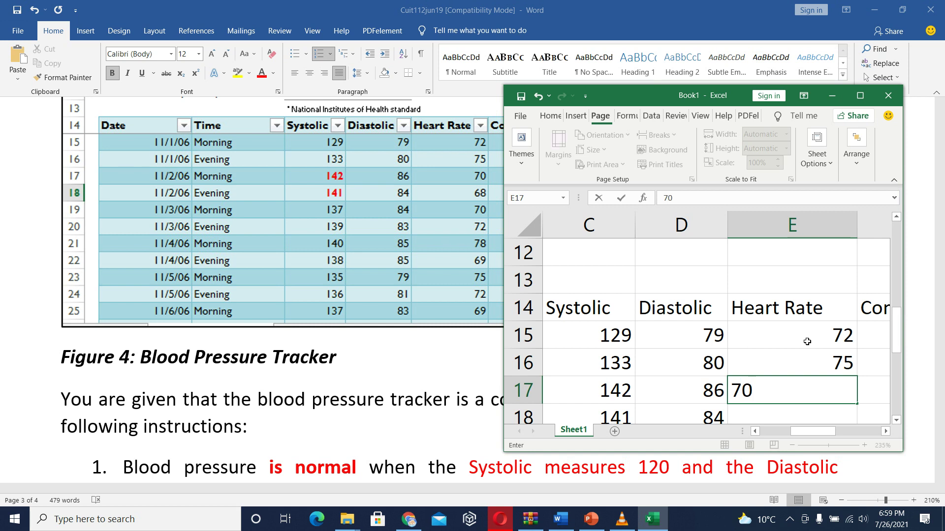
key(Return)
- Continue the Heart Rate column with 68, 70 and 72 in cells E18, E19 and E20
text(68)
key(Return)
text(70)
key(Return)
text(72)
key(Return)
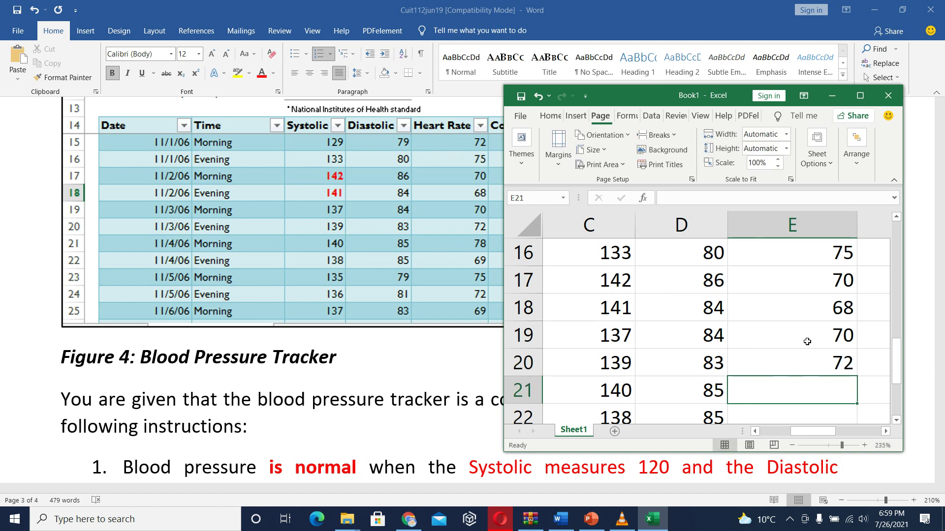
- Complete the Heart Rate column with 78, 69, 75, 72 and 69 in cells E21 to E25
text(78)
key(Return)
text(69)
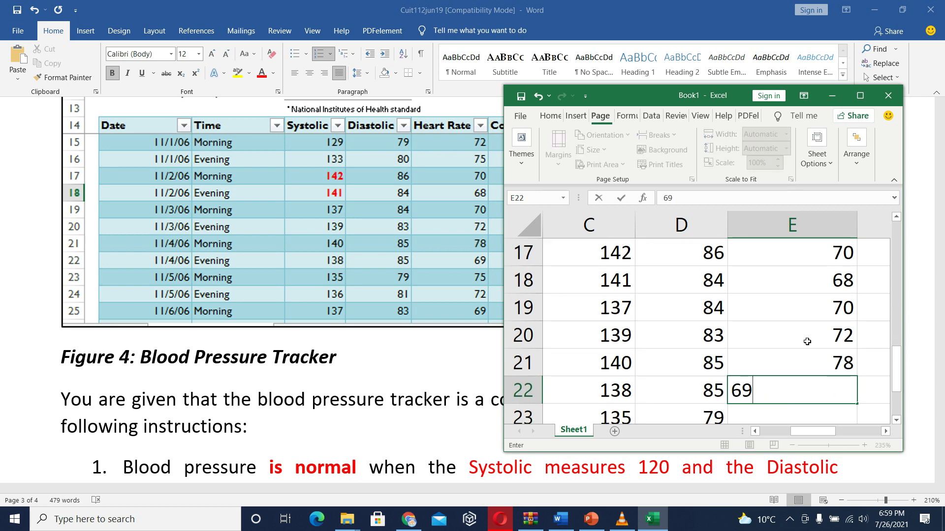
key(Return)
text(75)
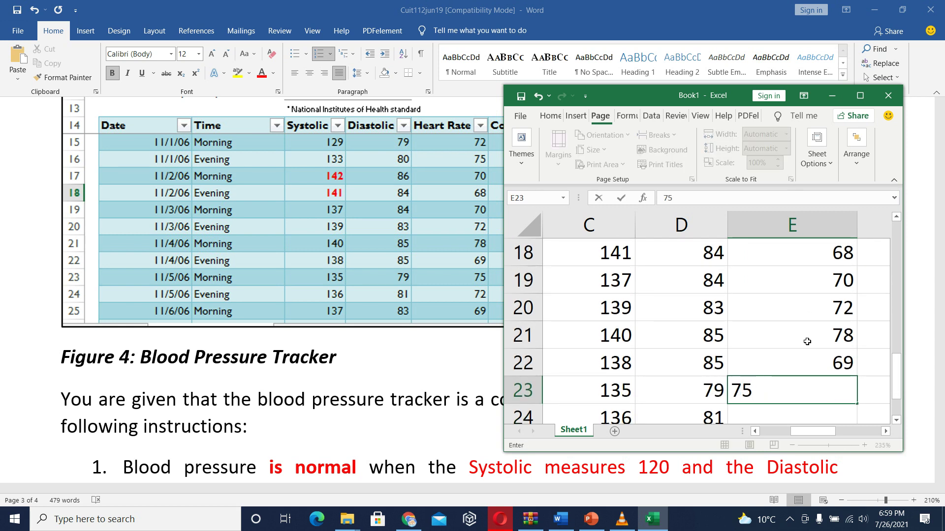
key(Return)
text(72)
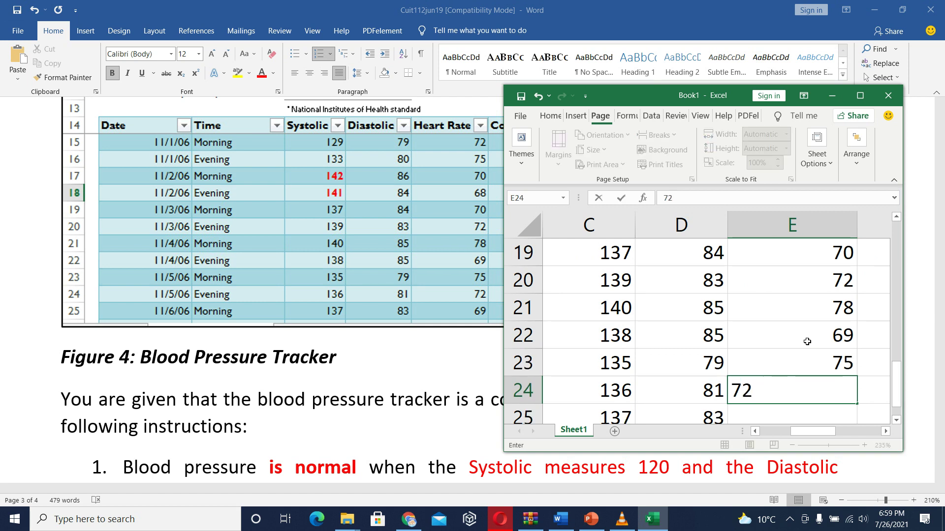
key(Return)
text(69)
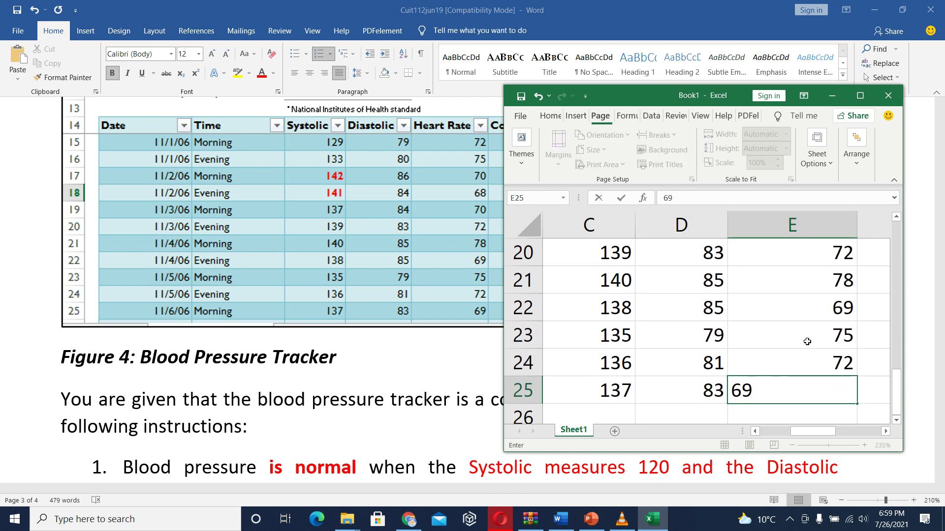
key(Return)
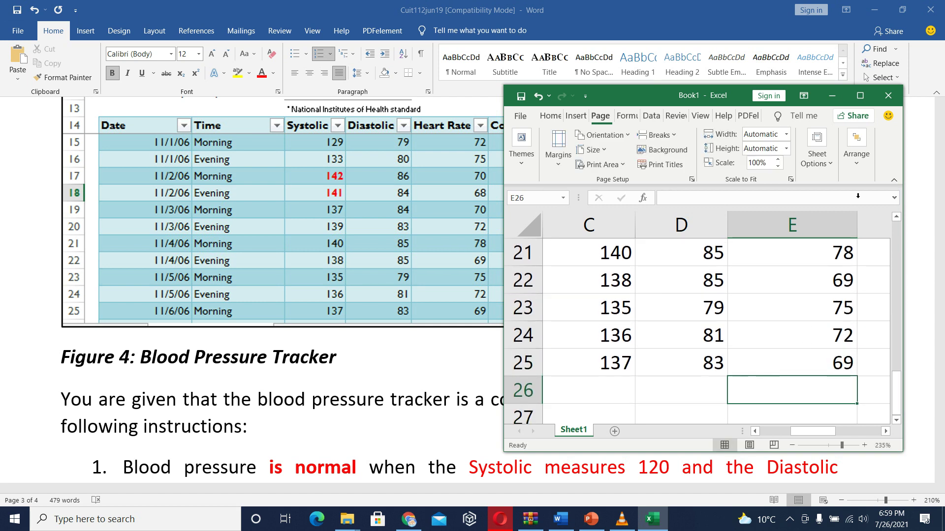
- Maximize the Excel window and show the tracker table from the Date column through Comments
drag(635, 91, 513, 99)
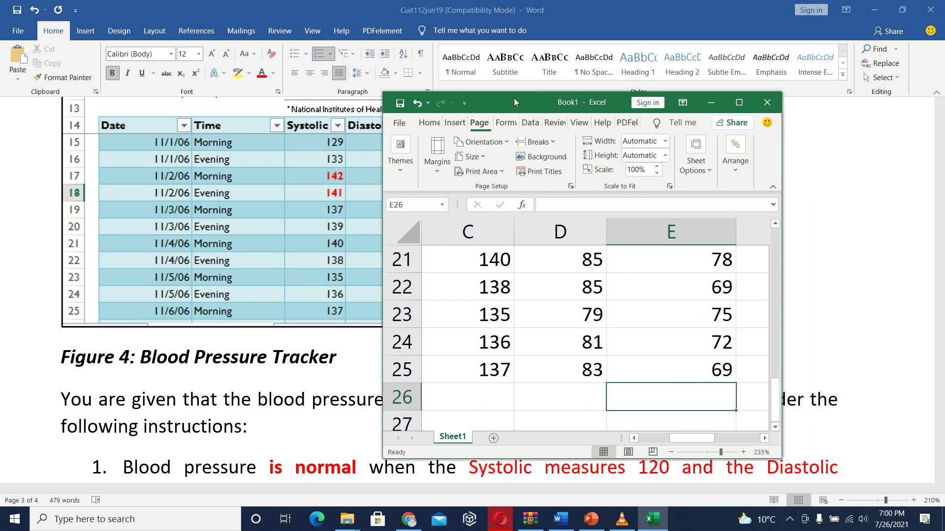
click(739, 102)
scroll(416, 204, up, 5)
scroll(443, 243, down, 2)
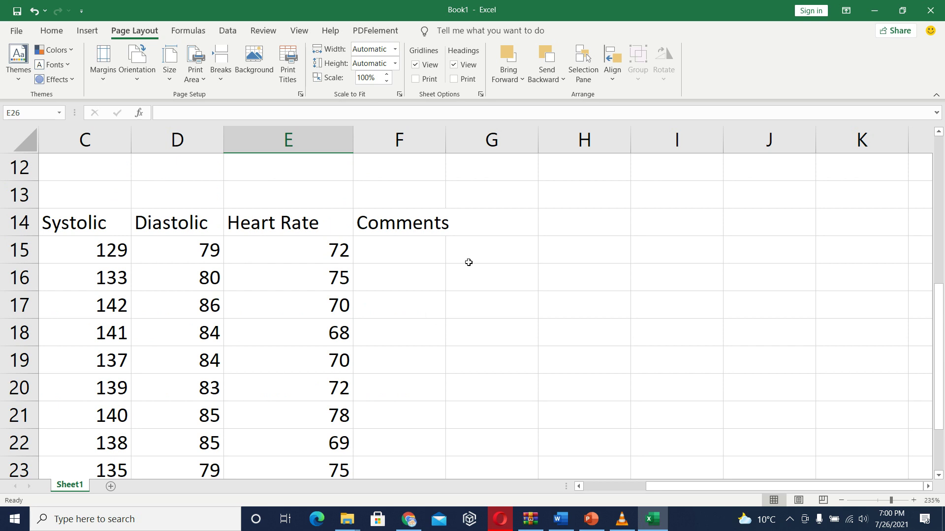
click(616, 488)
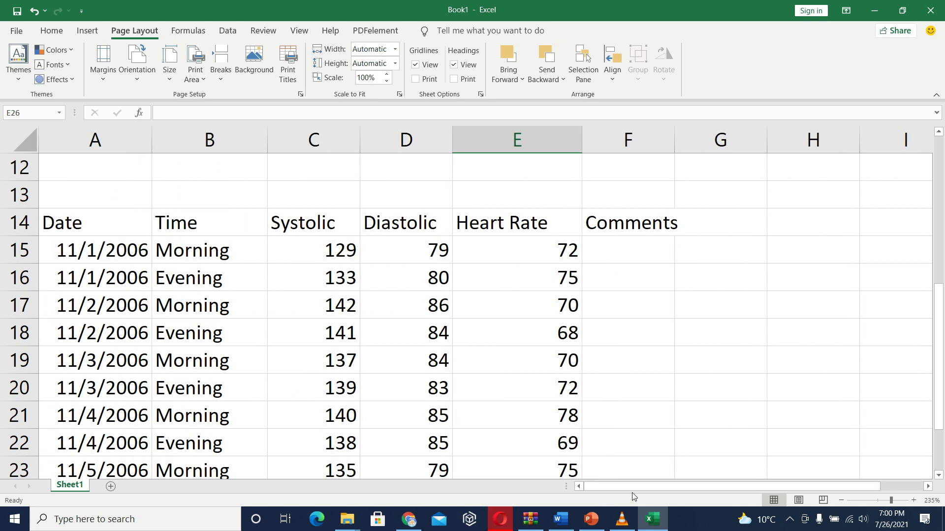
- Switch to the Word assignment and format the [10] mark under question a) as bold, 18 pt and green
click(561, 519)
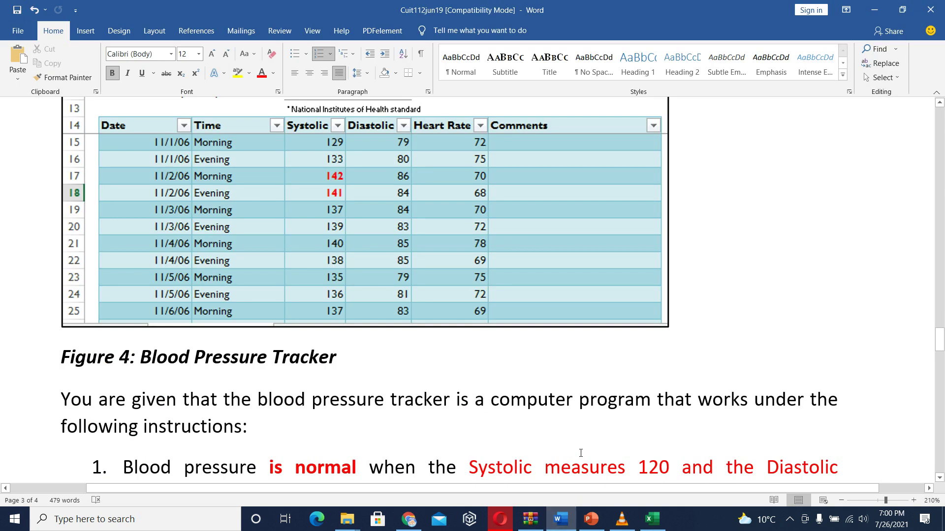
scroll(581, 452, down, 7)
drag(218, 288, 183, 288)
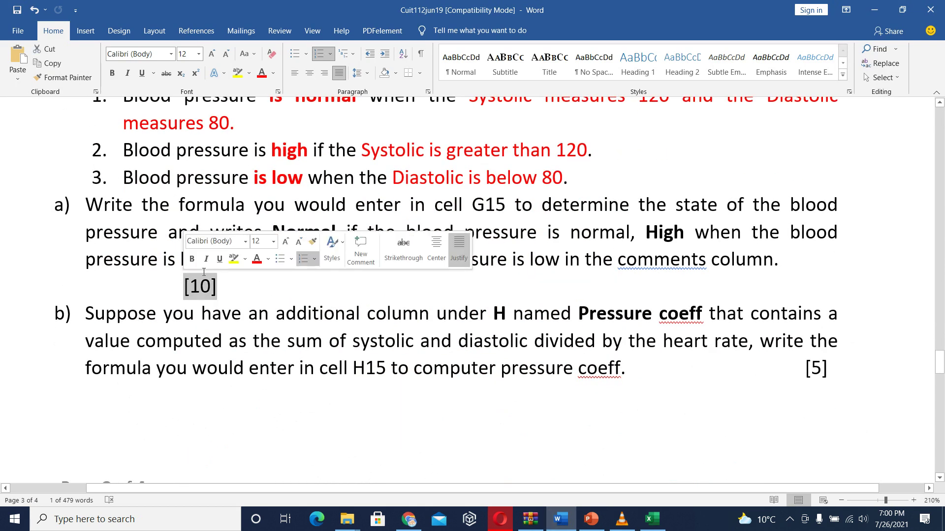
click(192, 259)
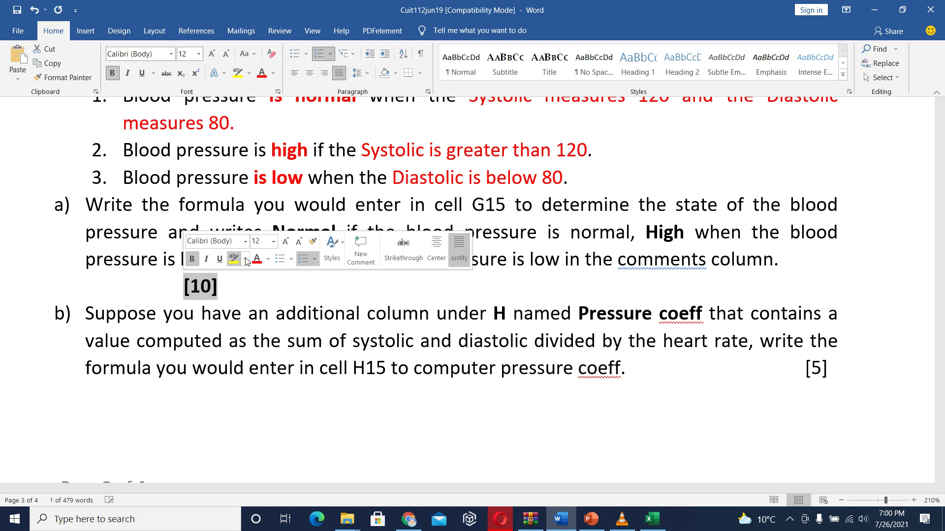
click(286, 247)
click(287, 247)
click(287, 247)
click(268, 259)
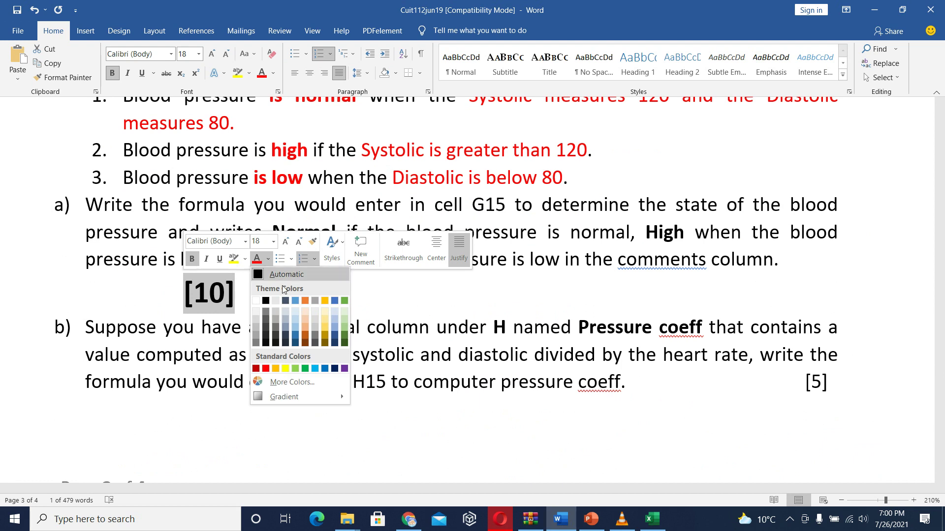
click(306, 369)
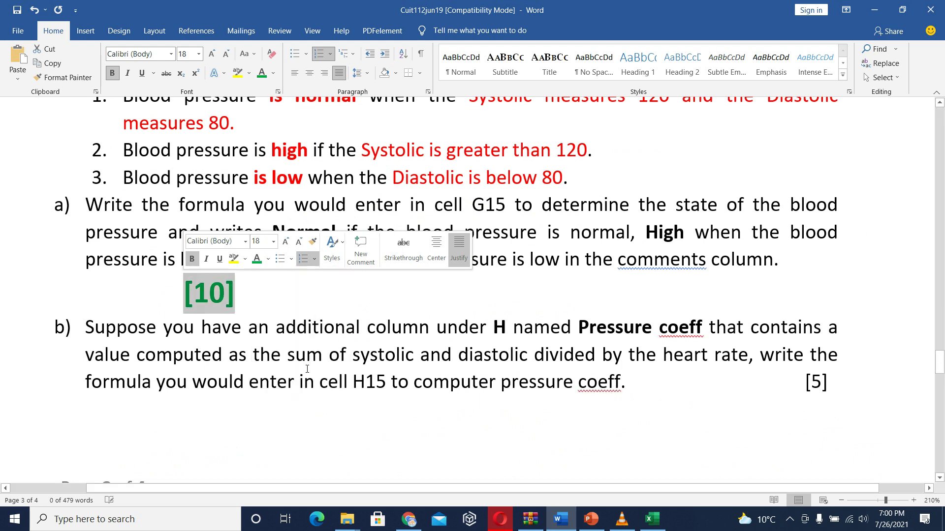
click(275, 301)
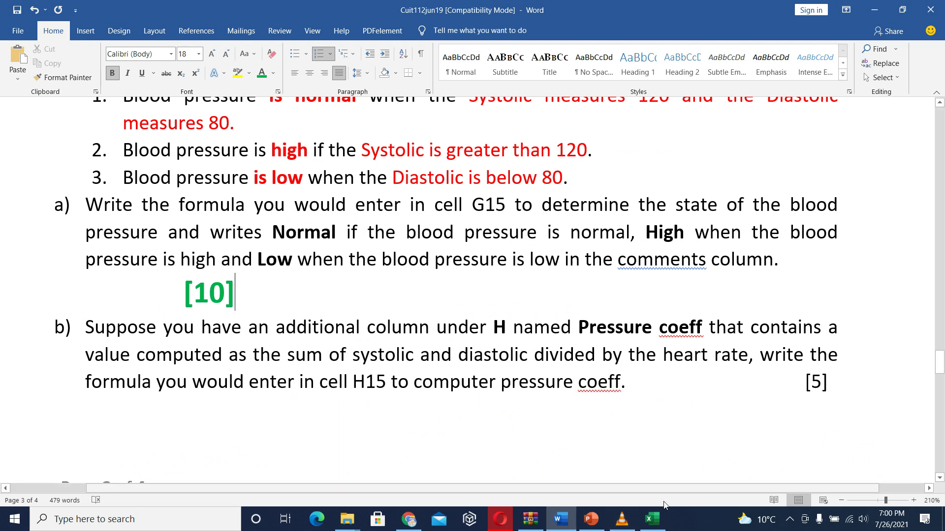
- Copy all the blood pressure condition and result text boxes from the PowerPoint slide into the Excel worksheet at cell H13
mouse_move(522, 526)
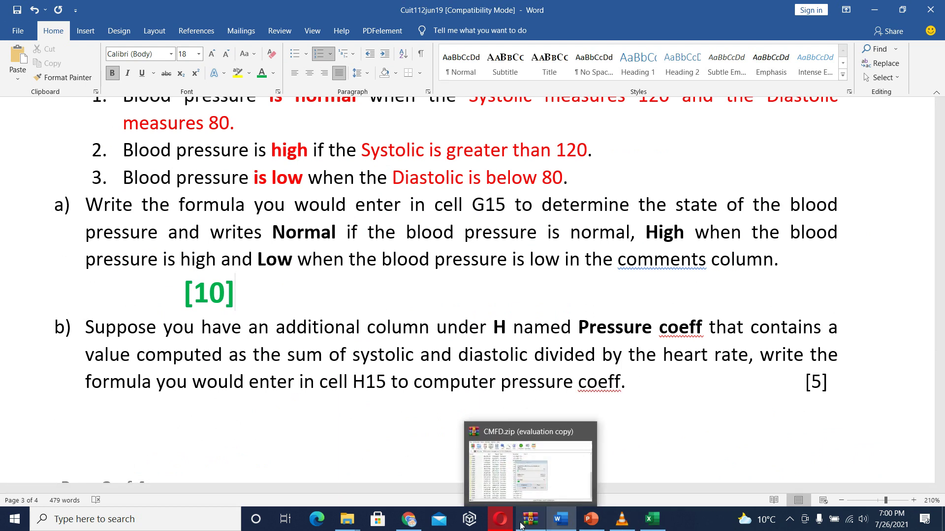
click(653, 519)
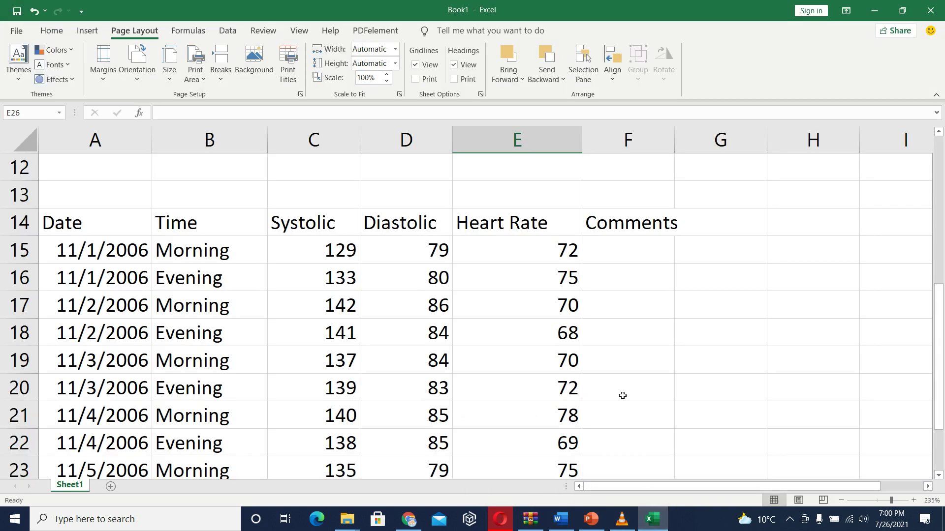
click(590, 528)
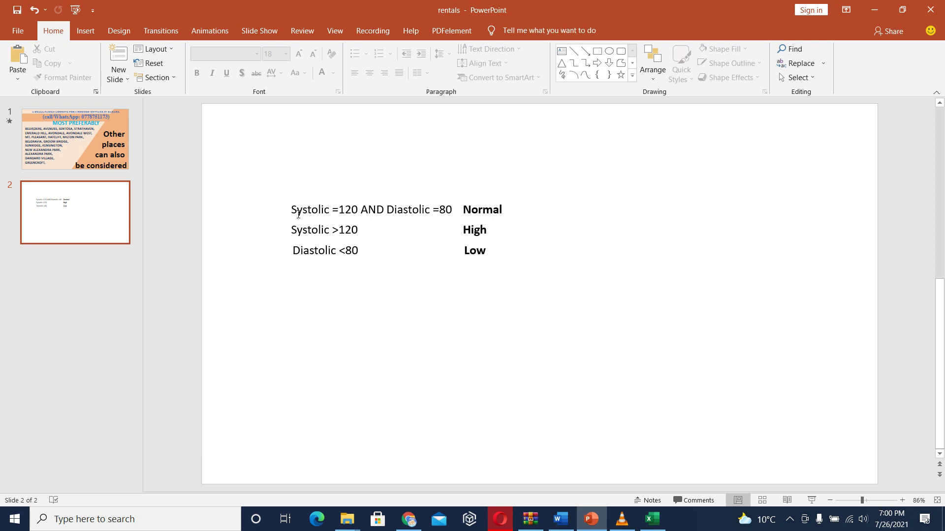
drag(275, 186, 539, 285)
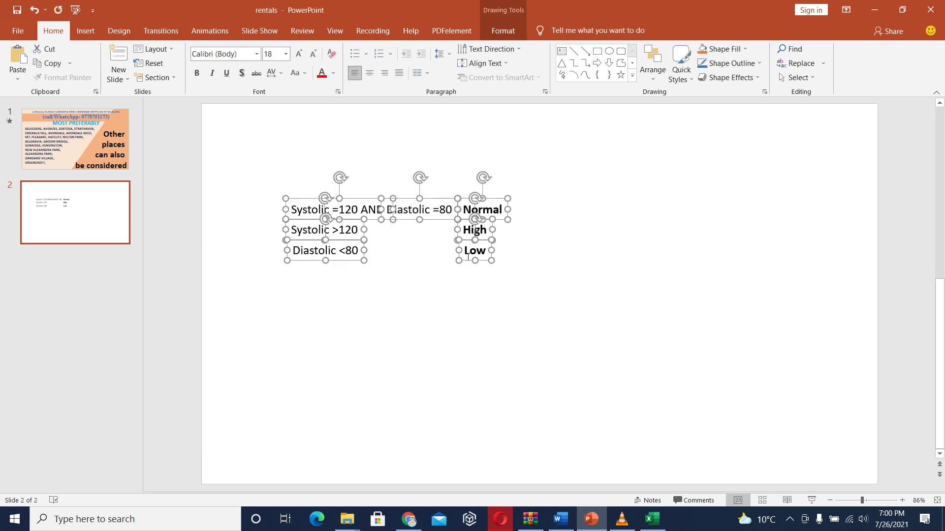
click(652, 518)
click(798, 193)
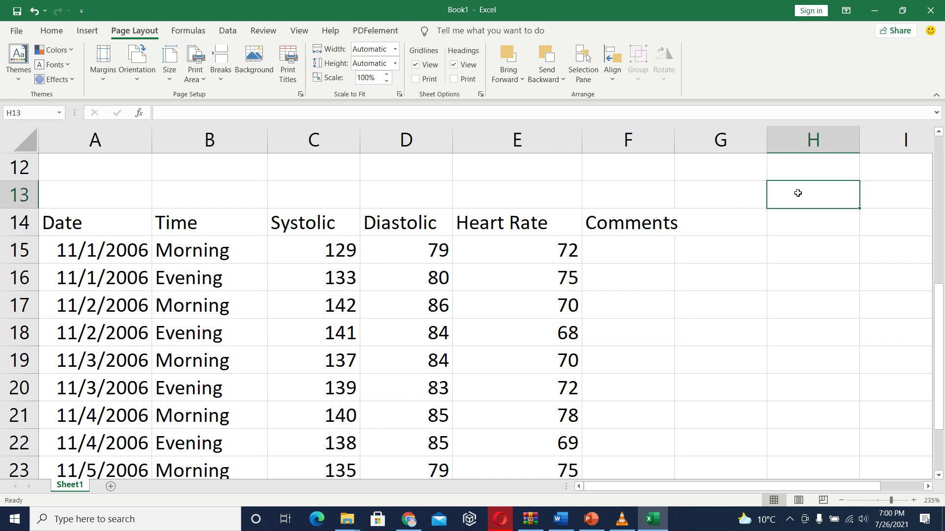
key(ctrl+v)
drag(773, 488, 904, 464)
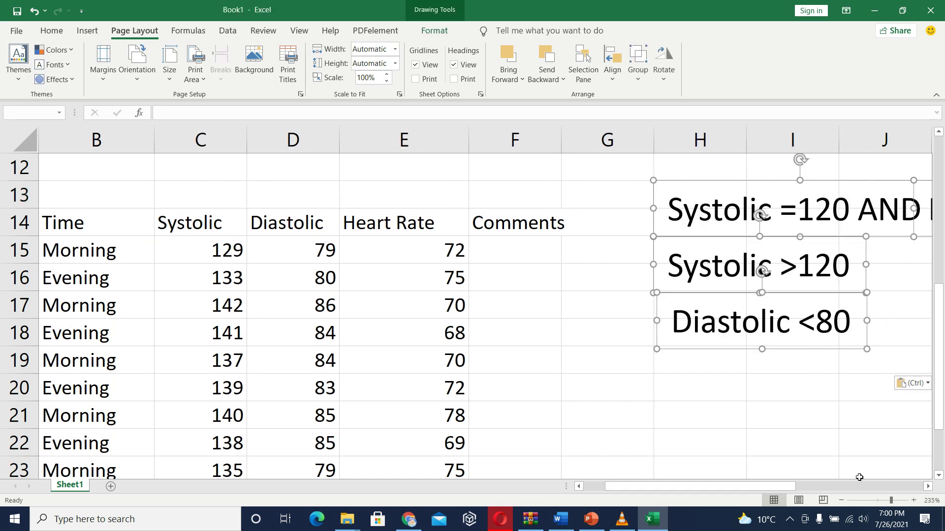
drag(706, 488, 690, 461)
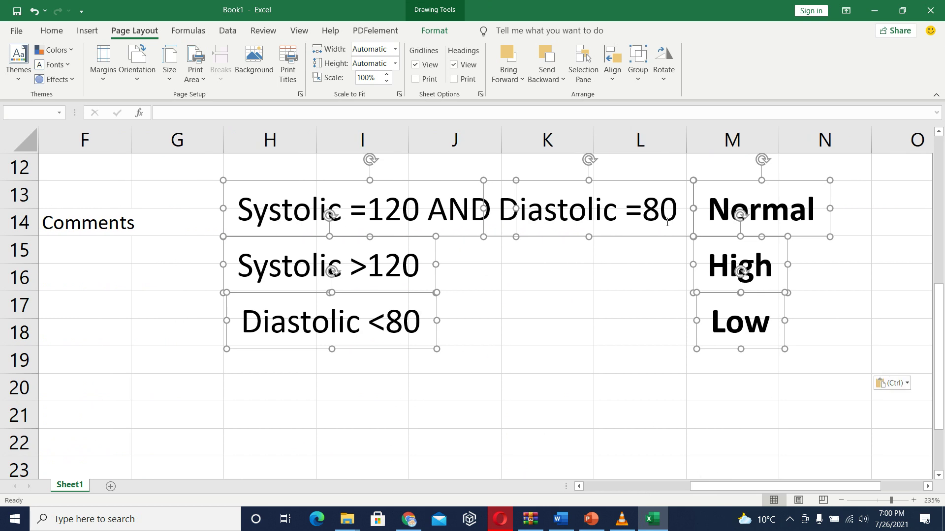
drag(698, 489, 615, 492)
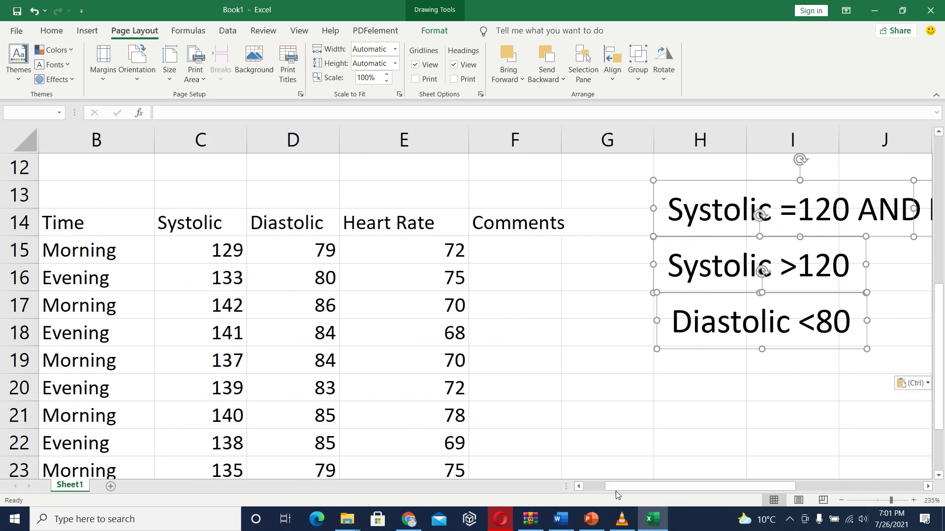
- Deselect the pasted text boxes and begin a formula with = in the first Comments cell, F15
click(487, 246)
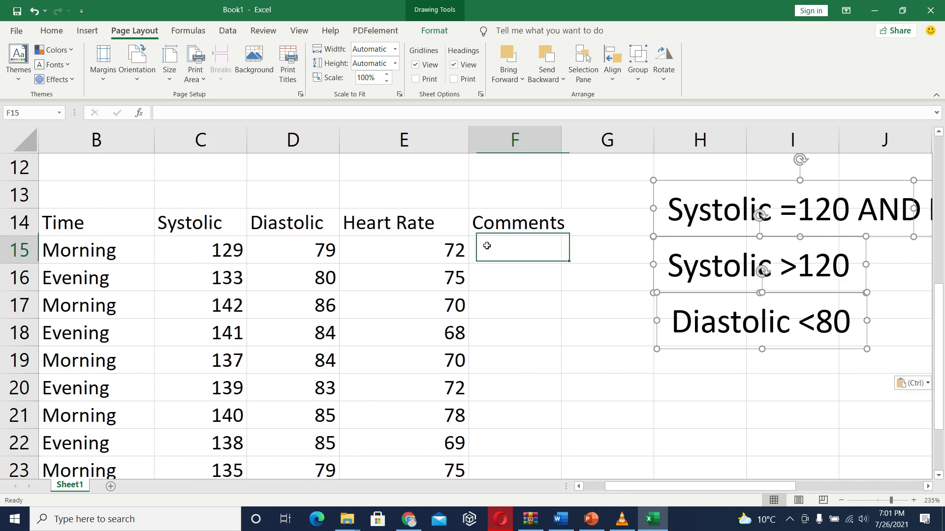
click(674, 202)
click(518, 253)
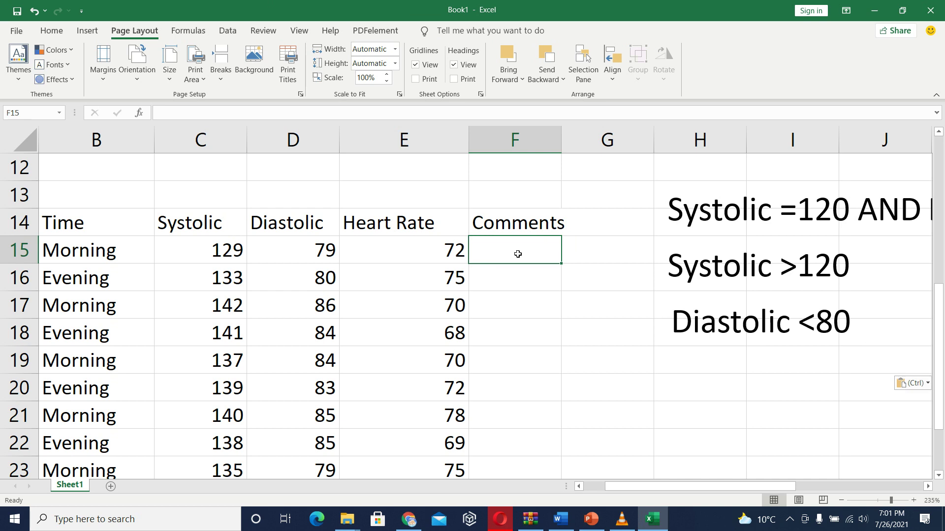
text(=)
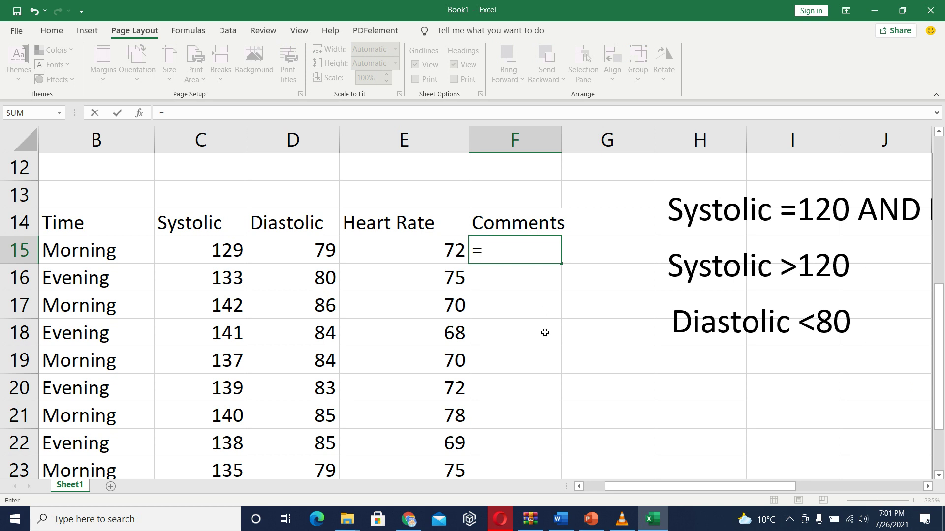
- Switch to the Word assignment and examine the "when" and "if" wording in the three blood pressure conditions
click(561, 519)
scroll(335, 279, up, 1)
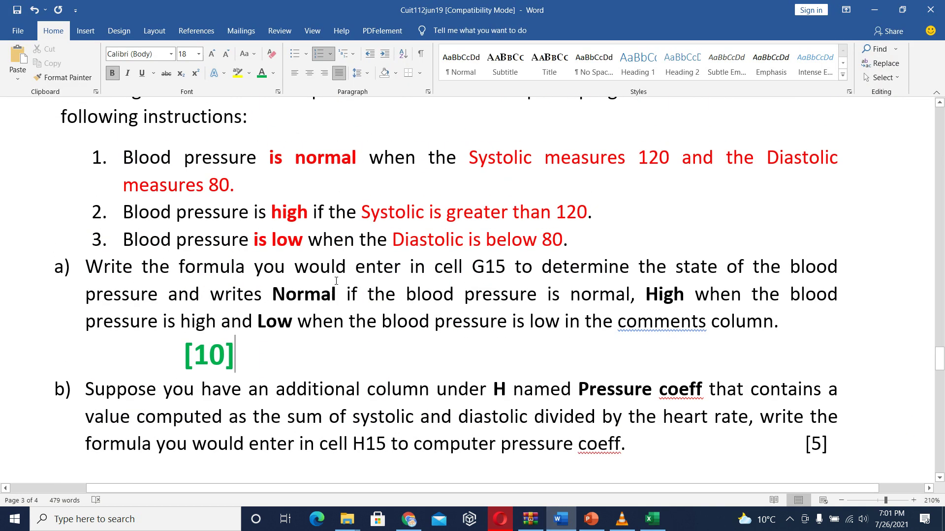
scroll(358, 288, up, 3)
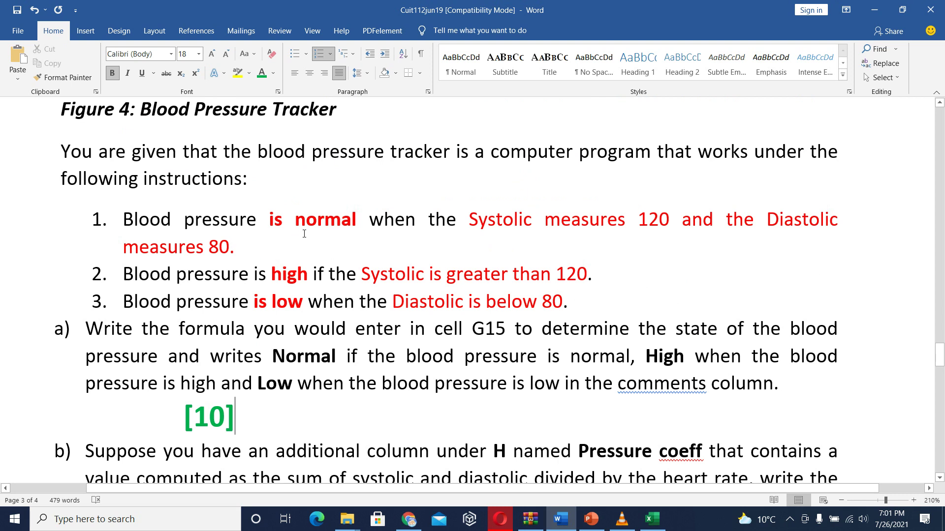
drag(373, 223, 414, 225)
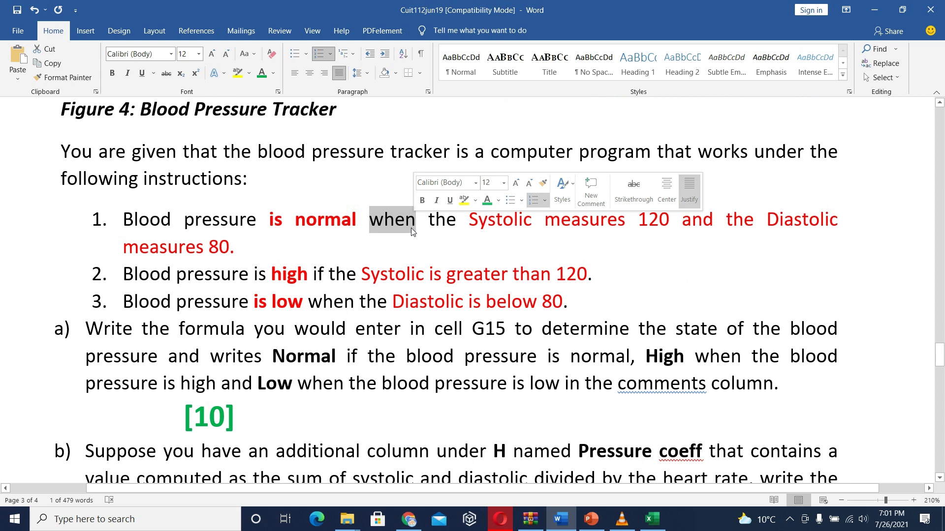
drag(325, 278, 314, 278)
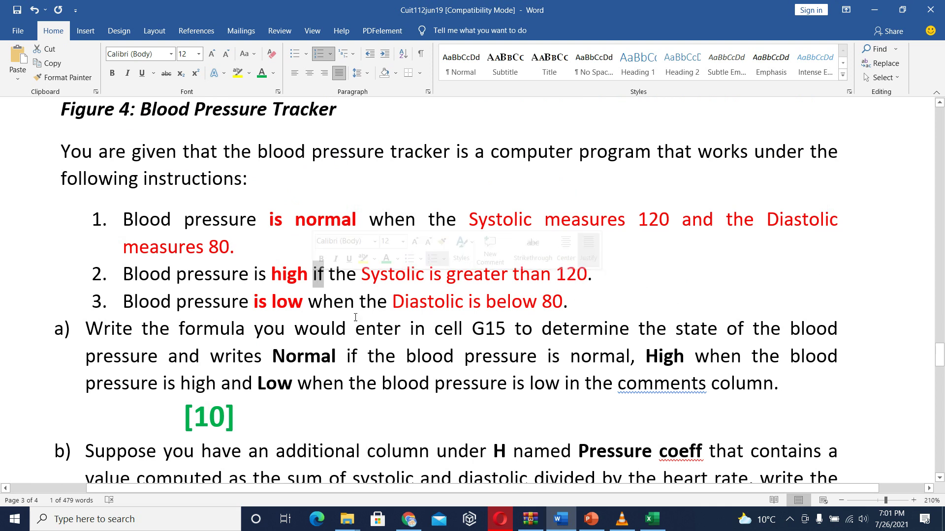
drag(354, 302, 313, 303)
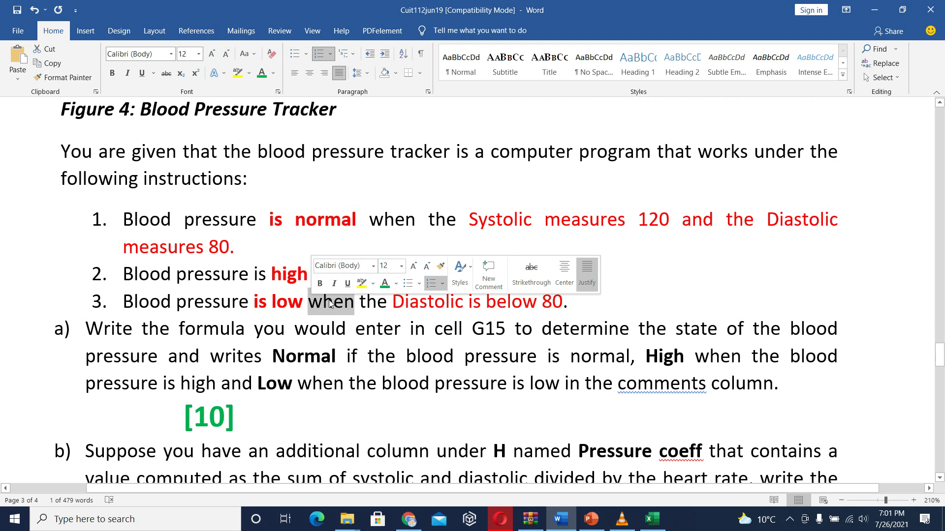
click(350, 322)
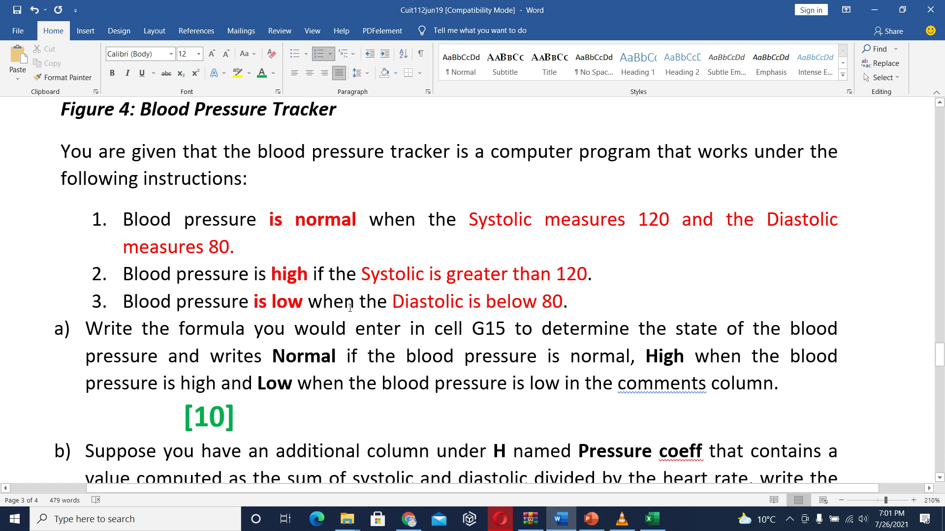
double_click(323, 273)
drag(354, 302, 313, 307)
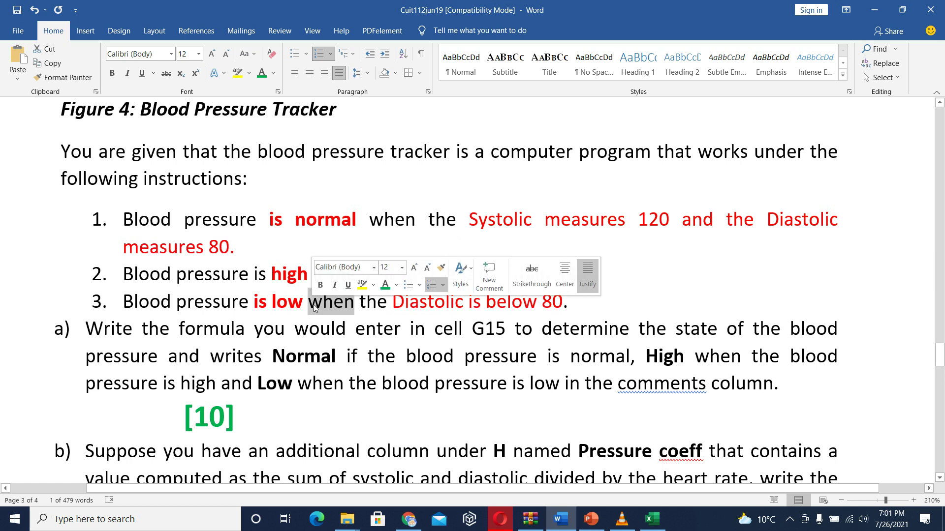
- Switch to the Excel worksheet and continue the F15 formula with an IF whose logical test is AND(C15=120,D15=80)
click(652, 519)
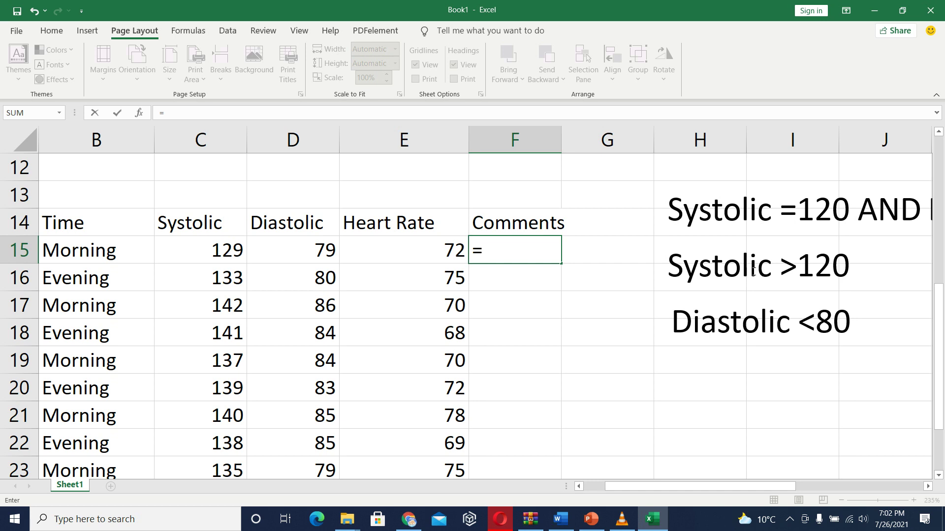
text(if()
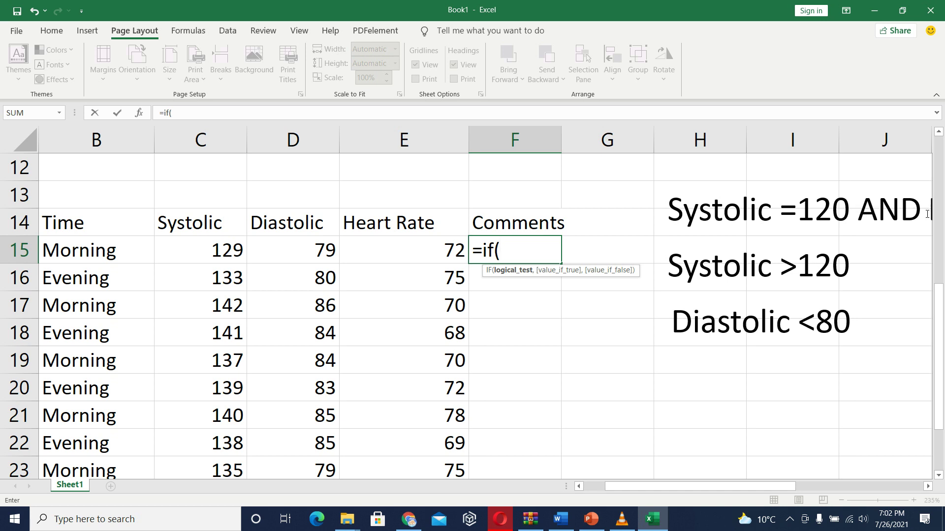
text(AND)
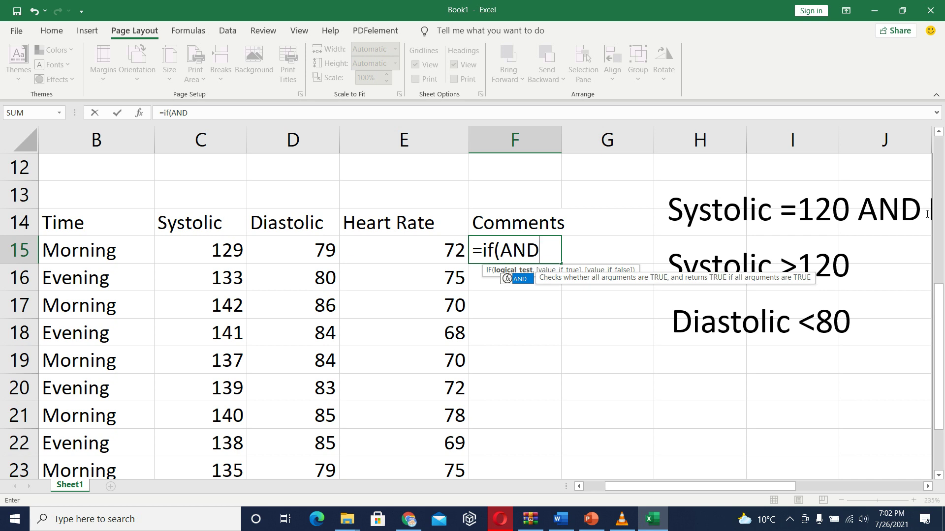
text(()
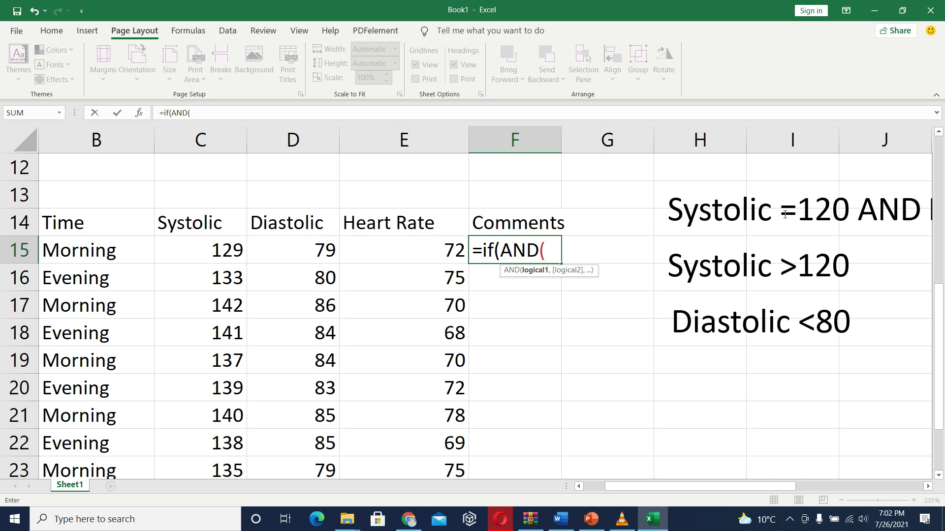
click(221, 252)
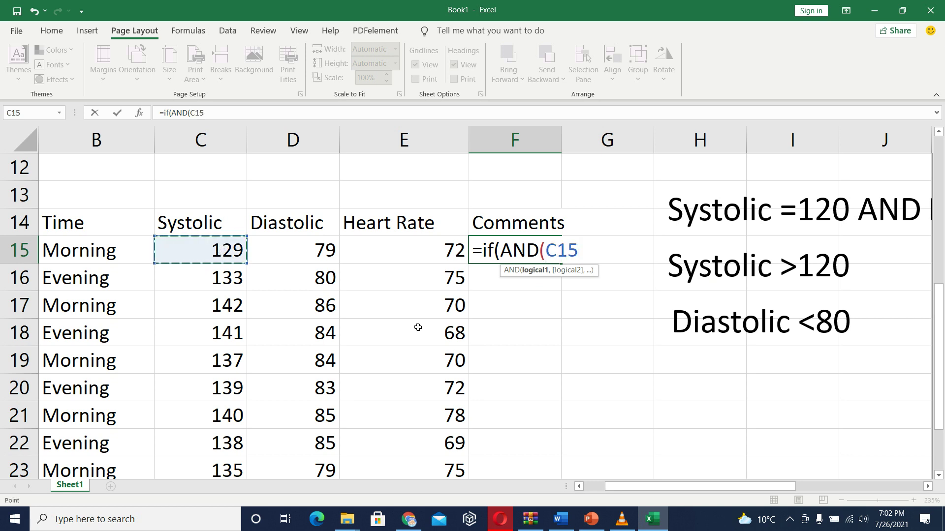
text(=120)
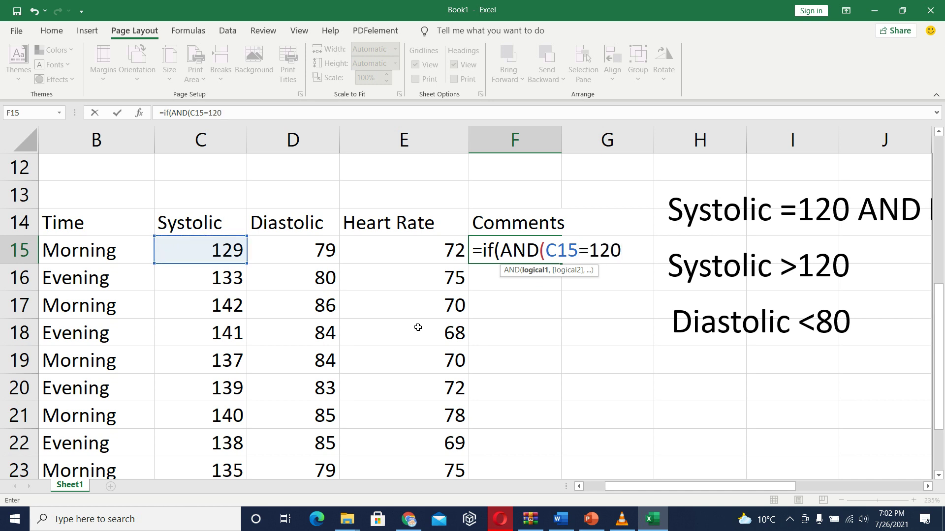
text(,)
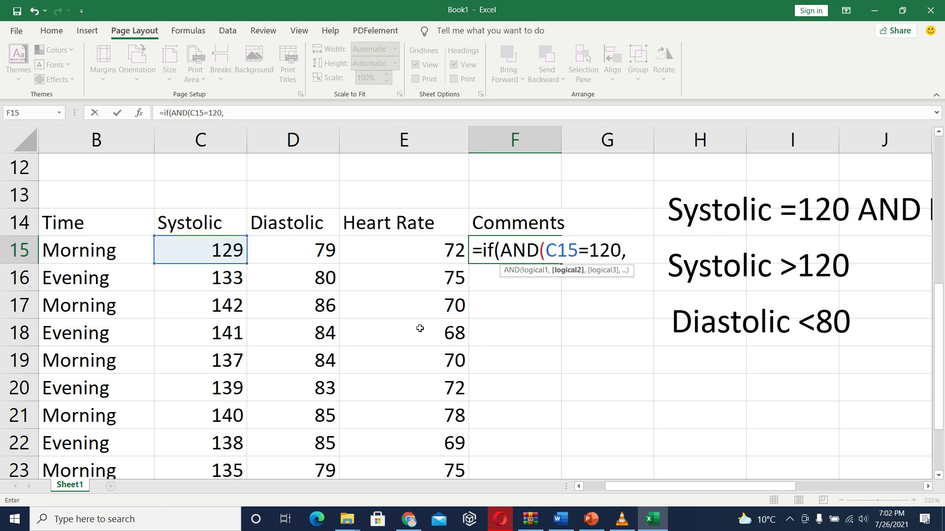
mouse_move(687, 489)
mouse_down()
mouse_move(738, 482)
mouse_move(687, 485)
mouse_up()
click(324, 252)
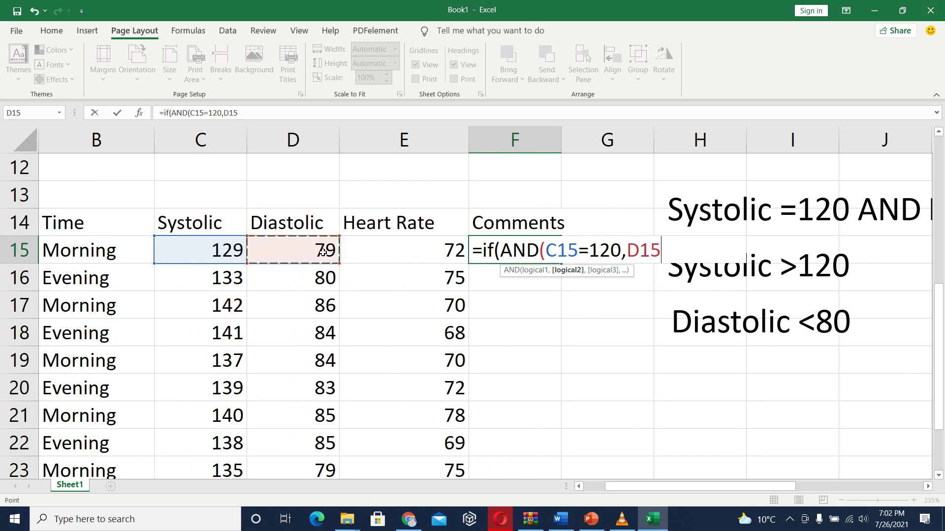
text(=80)
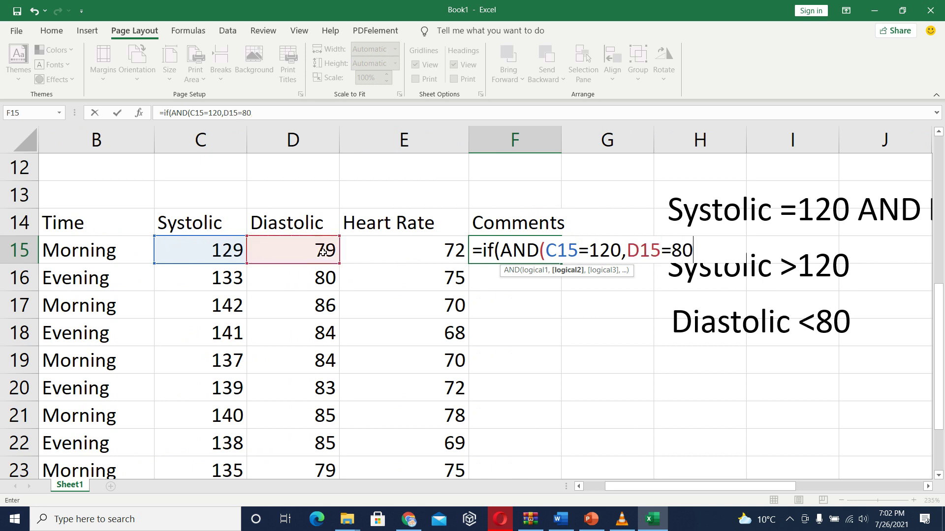
text())
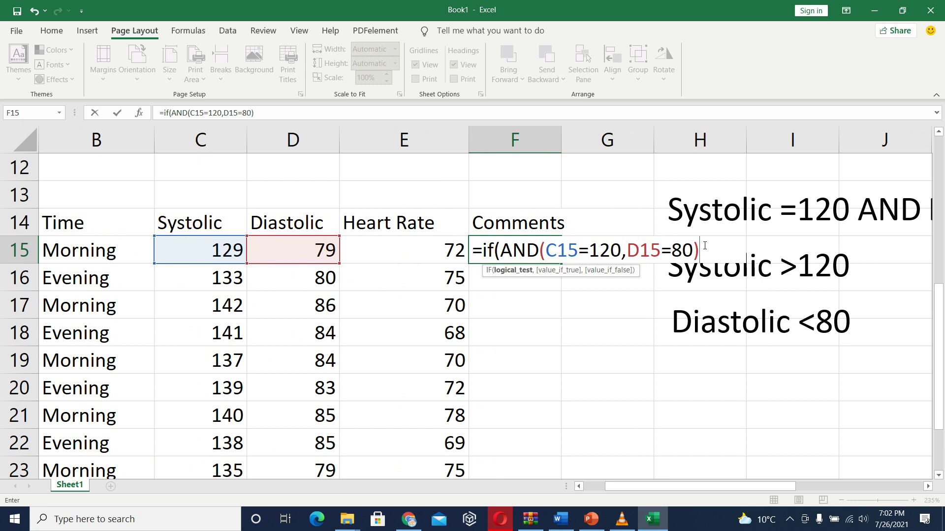
drag(703, 249, 506, 244)
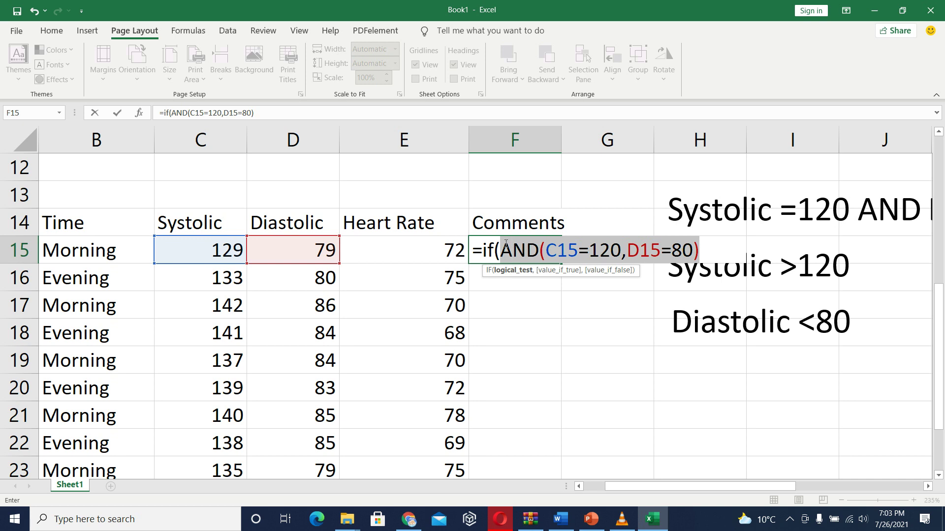
key(Return)
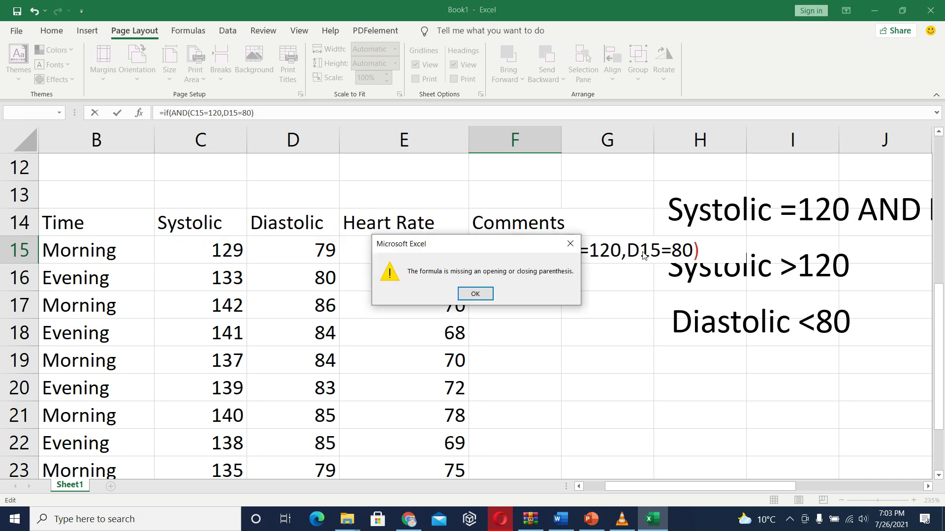
click(475, 294)
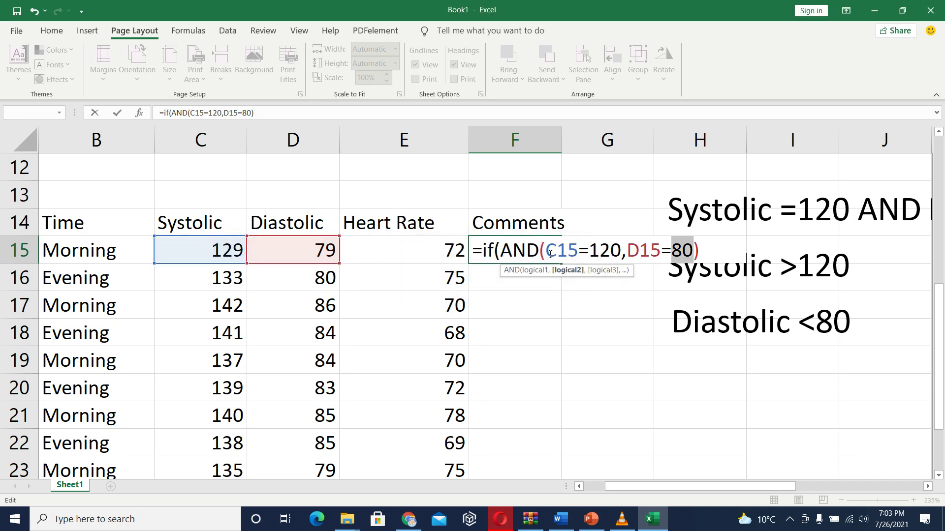
click(518, 254)
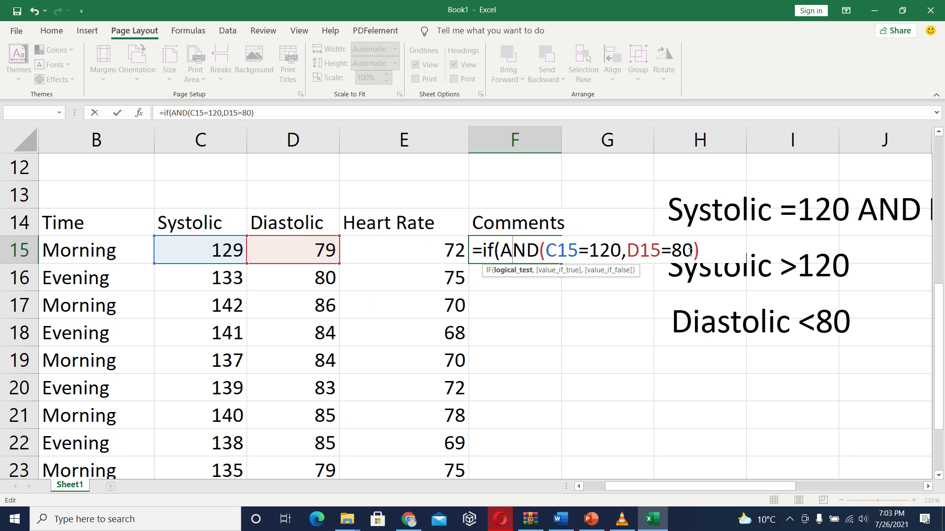
click(278, 115)
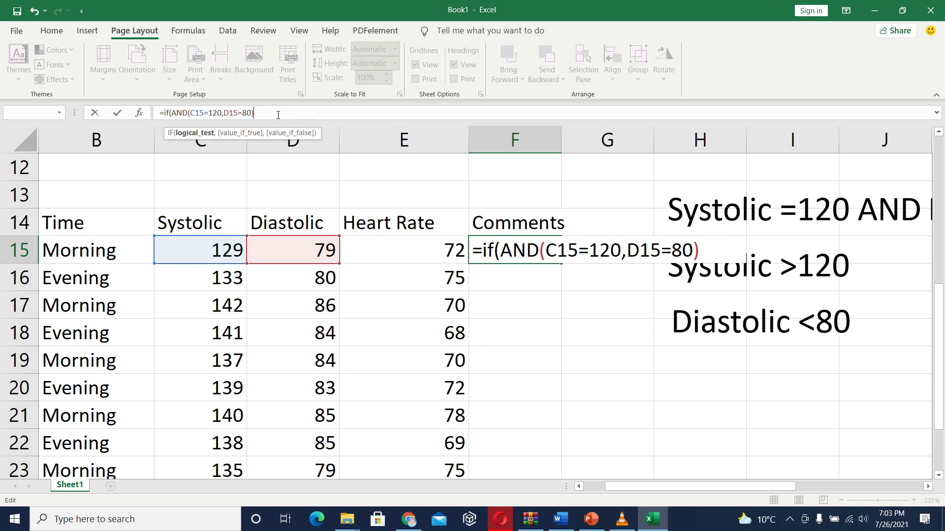
drag(278, 114, 164, 114)
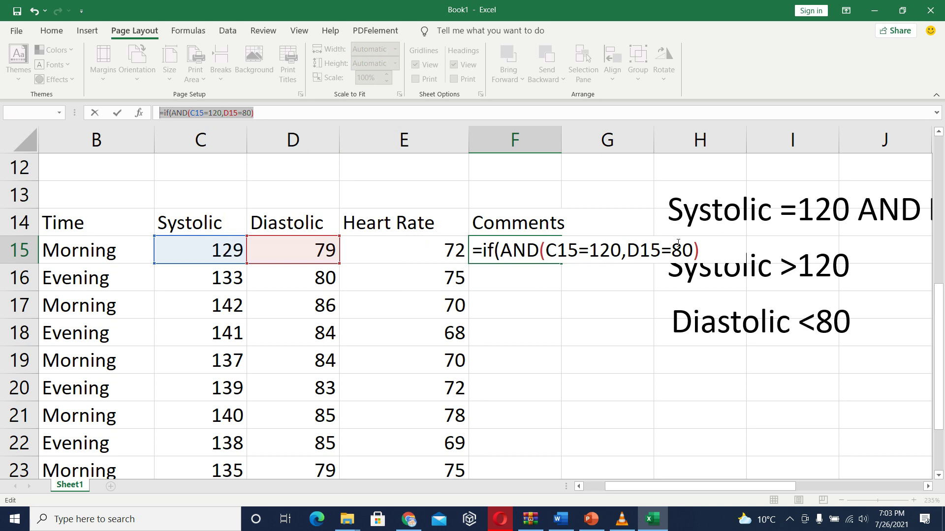
click(263, 115)
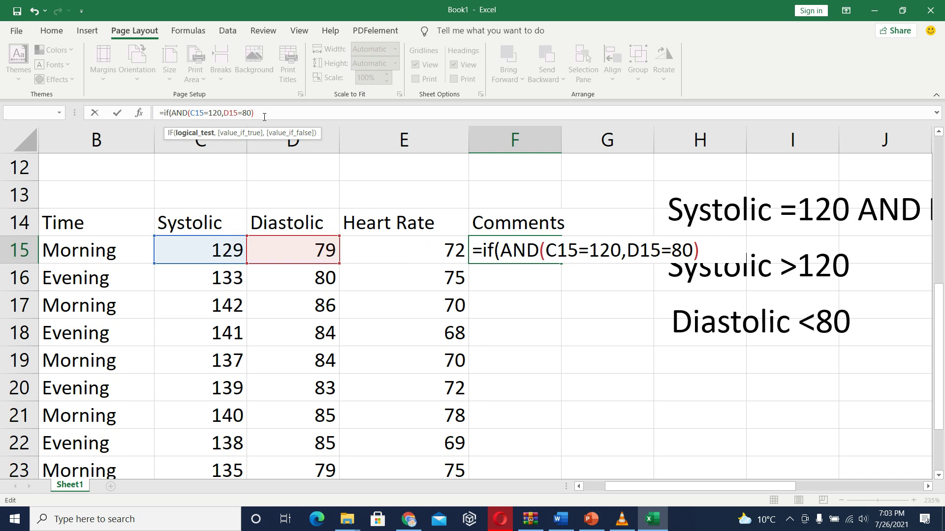
drag(265, 115, 172, 113)
- Add "NORMAL" as the IF's value if true, followed by a comma for the value if false
click(261, 113)
text(,)
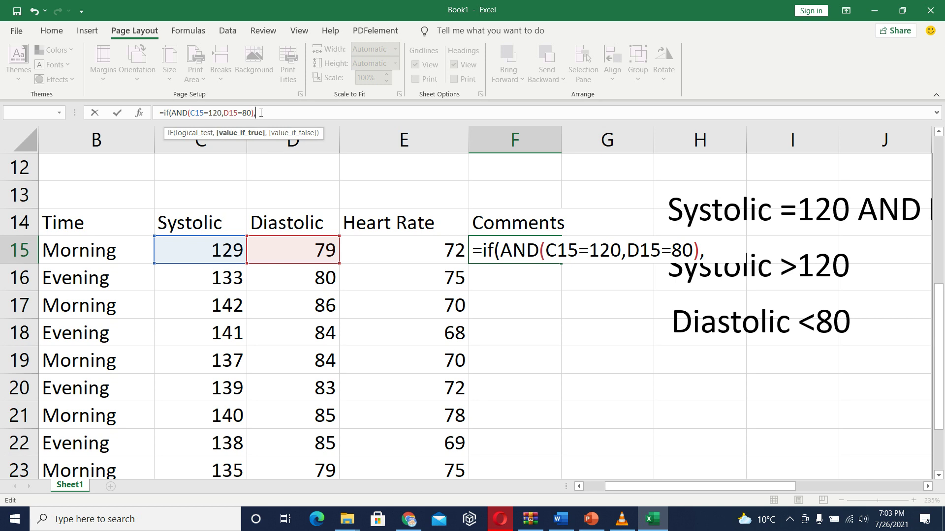
drag(629, 489, 609, 487)
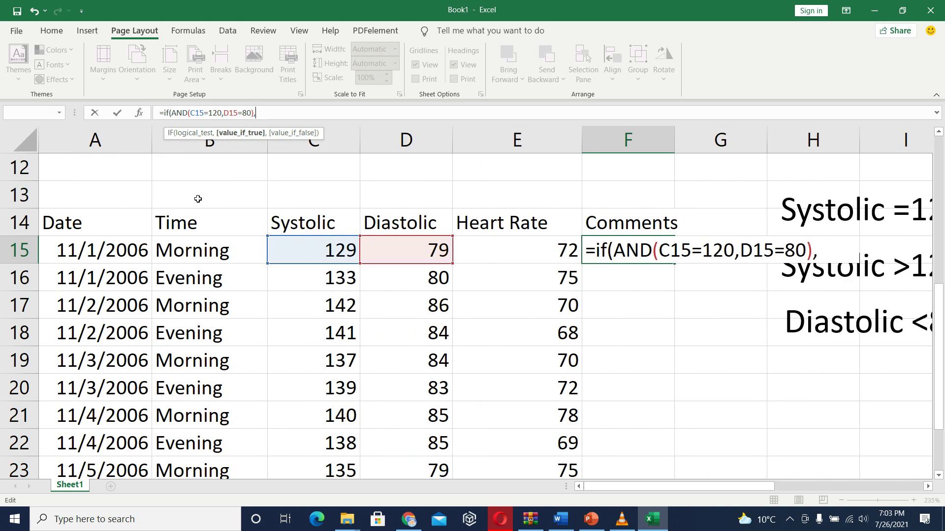
text("NORMAL)
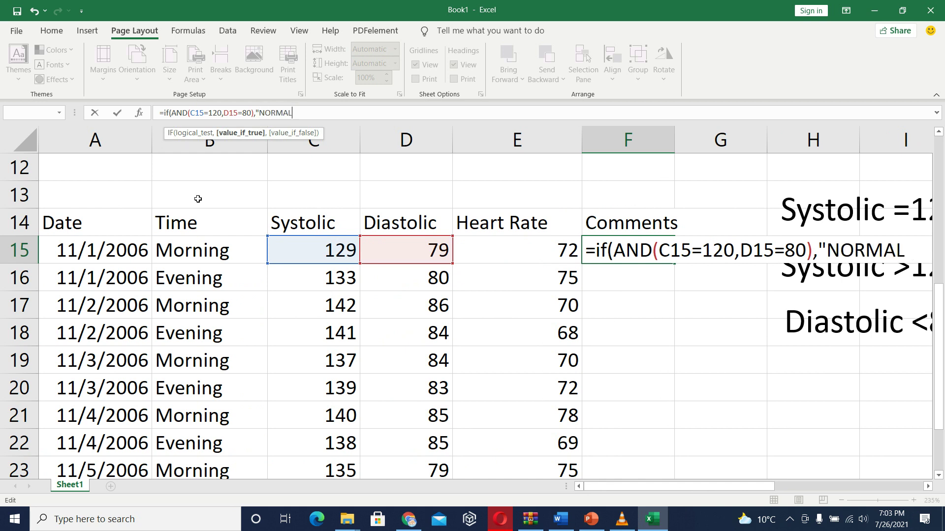
text(",)
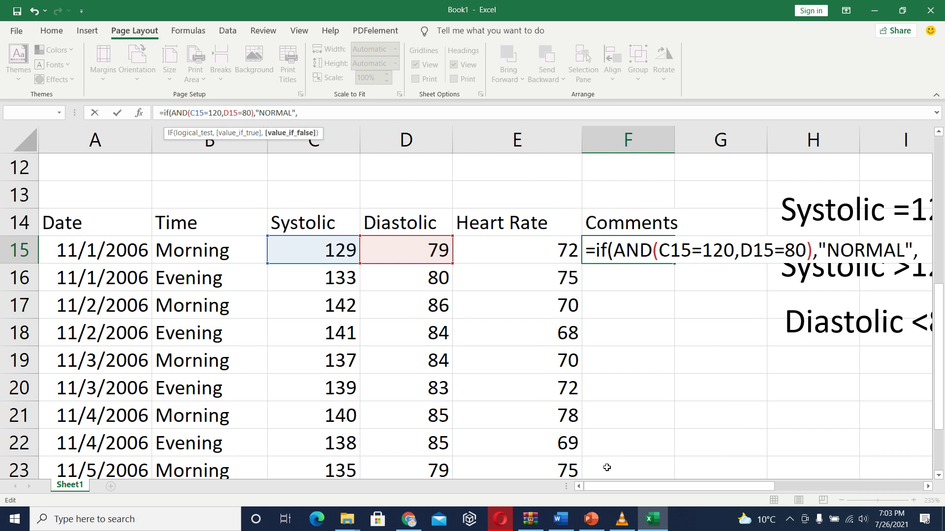
- Nest a second IF as the value if false, with C15>120 as its logical test
mouse_move(619, 487)
mouse_down()
mouse_move(721, 486)
mouse_move(725, 466)
mouse_move(707, 489)
mouse_move(621, 473)
mouse_up()
text(if)
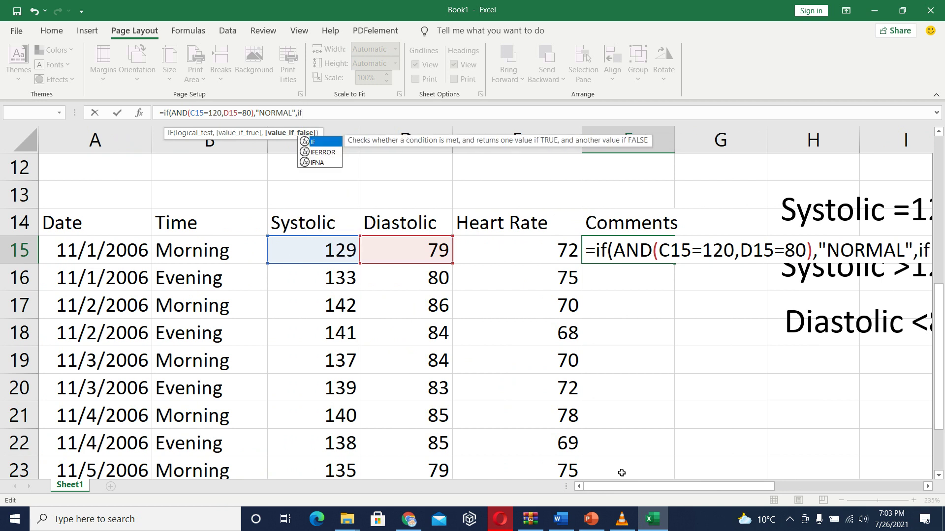
text(()
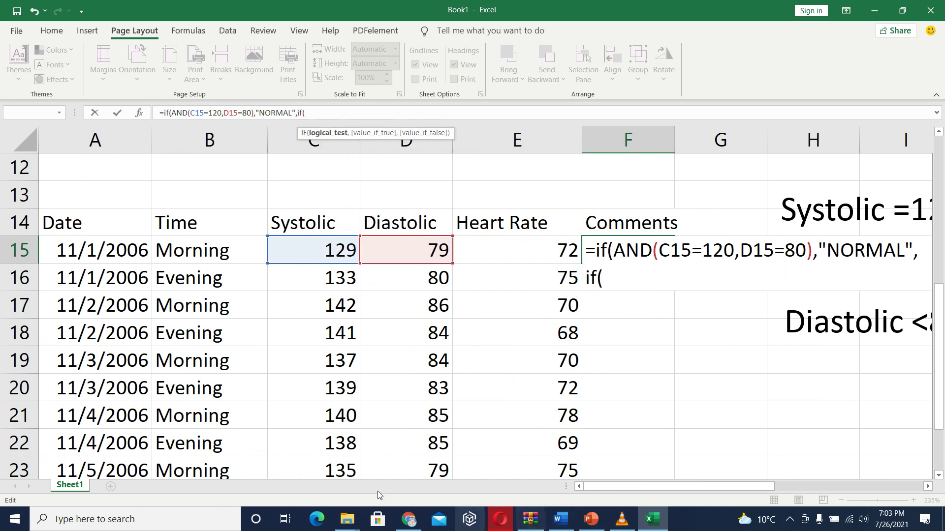
click(329, 252)
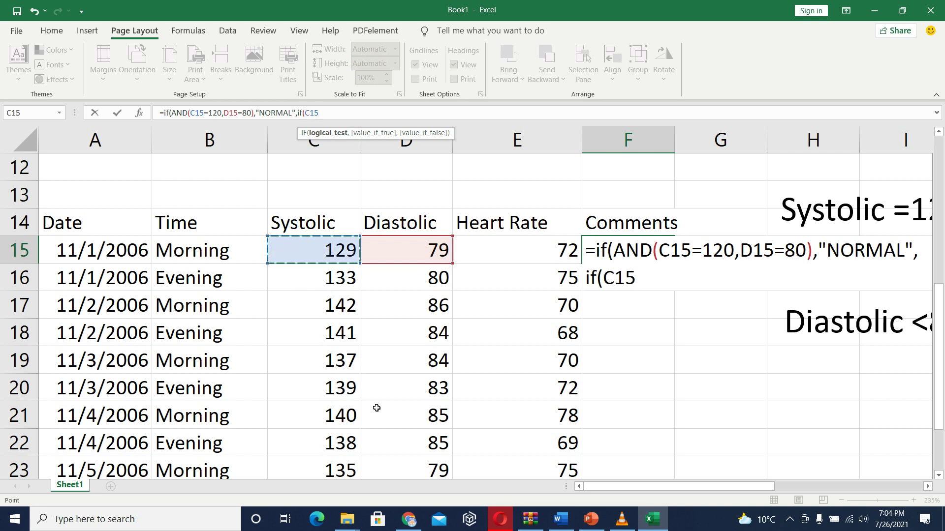
mouse_move(665, 486)
mouse_down()
mouse_move(733, 481)
mouse_move(666, 476)
mouse_up()
text(>120)
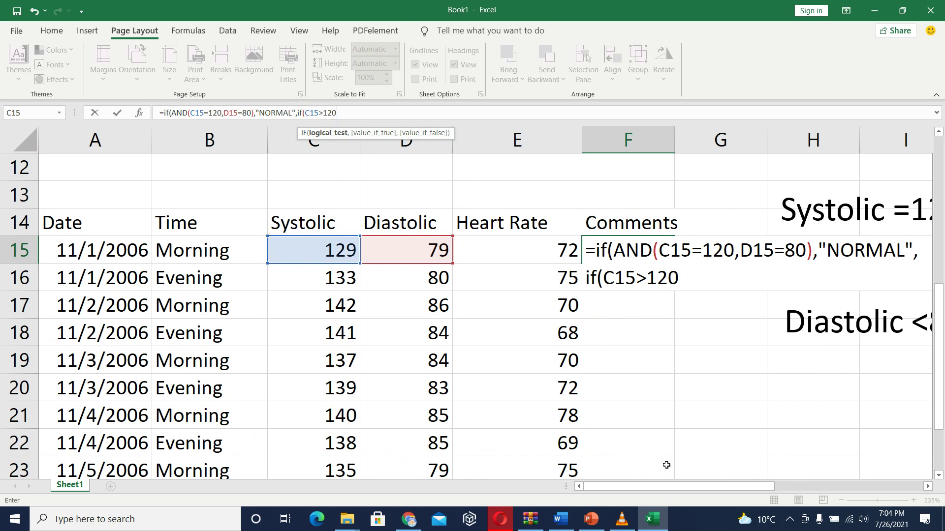
text(,)
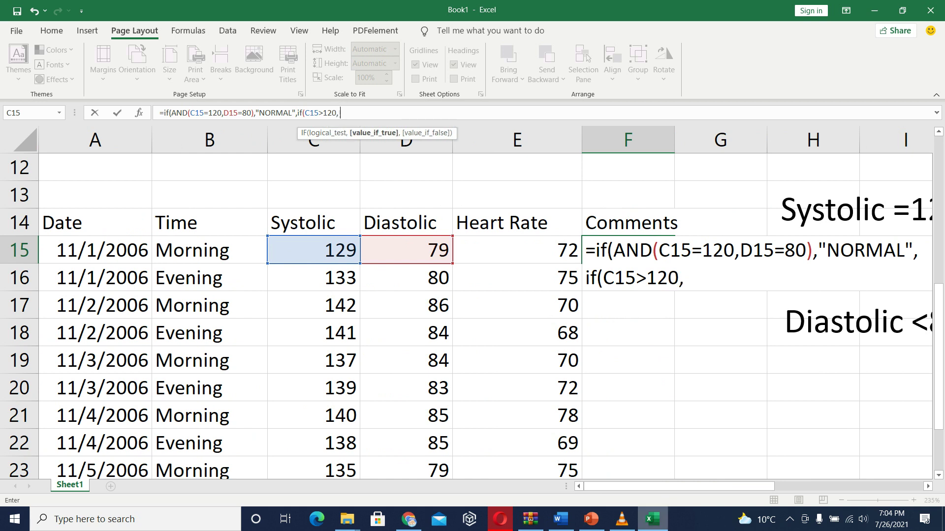
- Check the systolic >120 result on the PowerPoint slide, and back in Excel enter "HIGH" as the second IF's value if true
click(581, 529)
click(535, 412)
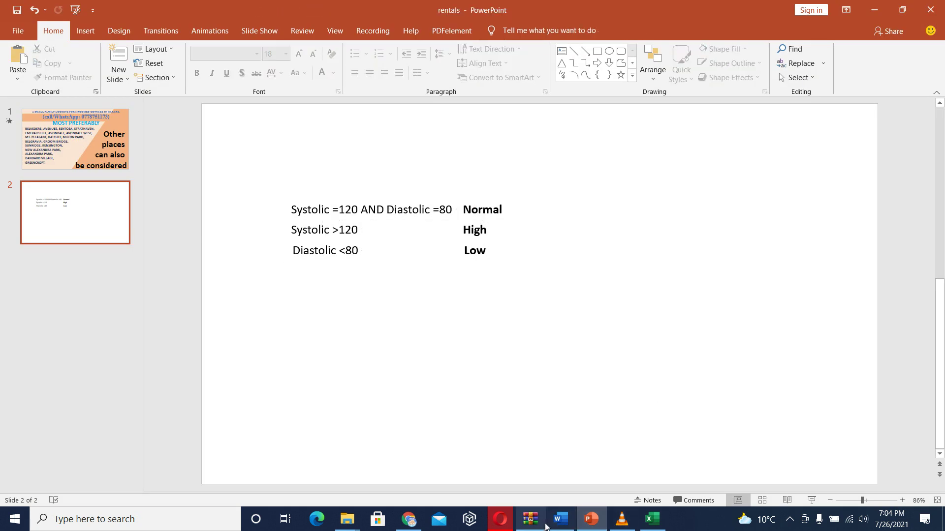
click(654, 522)
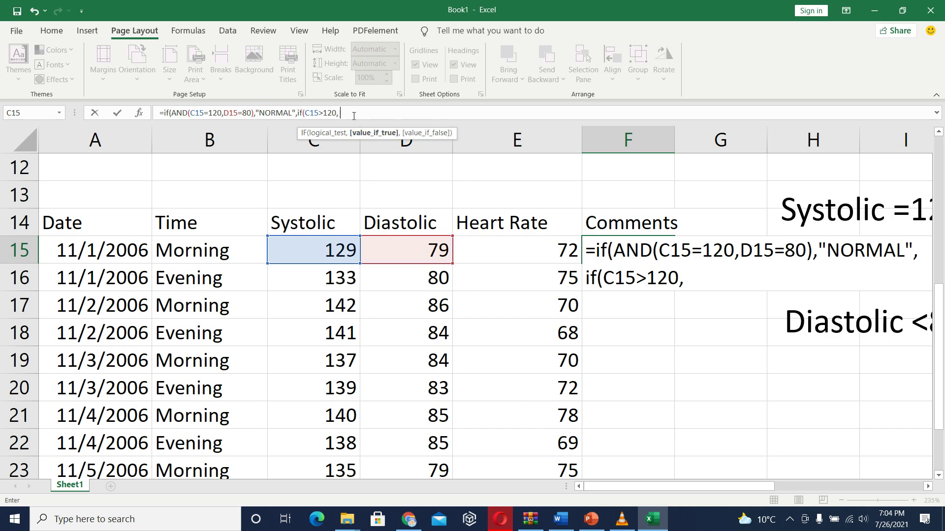
text("HIGH)
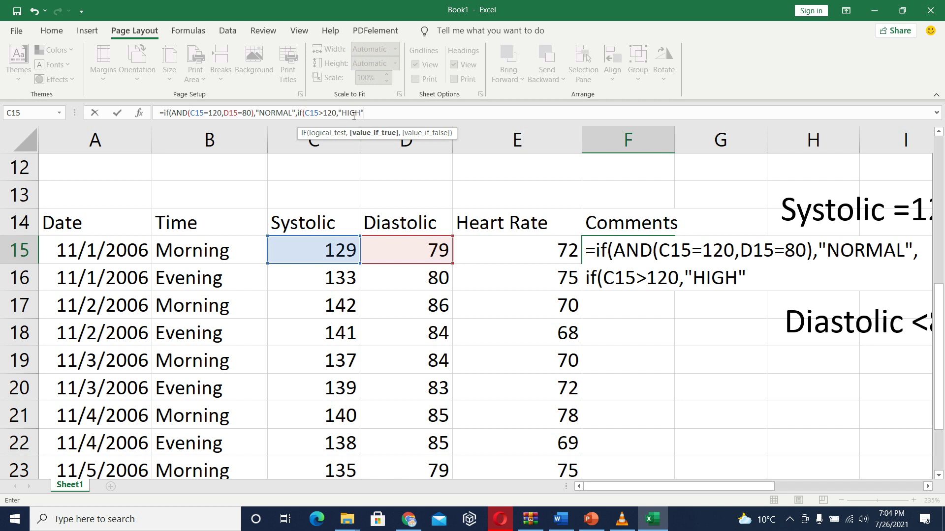
text("<)
key(BackSpace)
text(,)
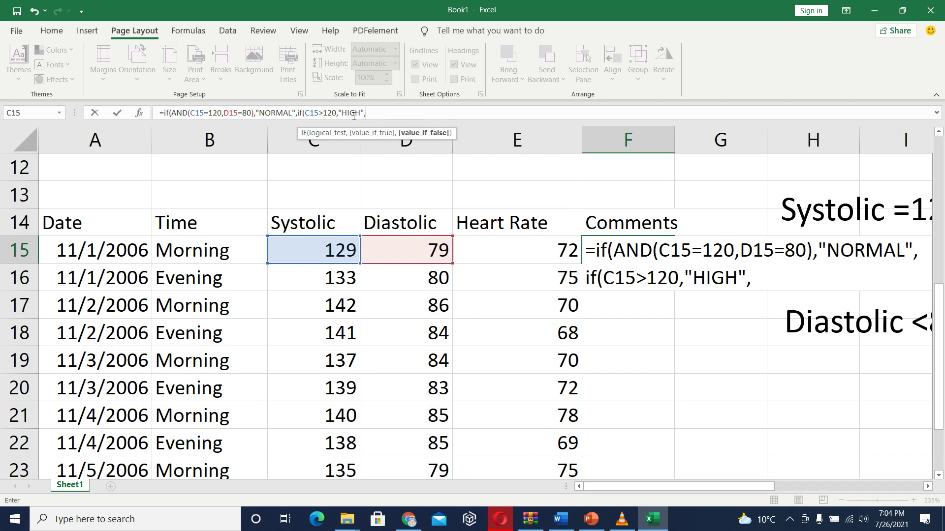
- Check the diastolic condition on the PowerPoint slide, and back in Excel nest a third IF in the F15 formula with D15<80 as its logical test
drag(684, 488, 699, 488)
click(591, 519)
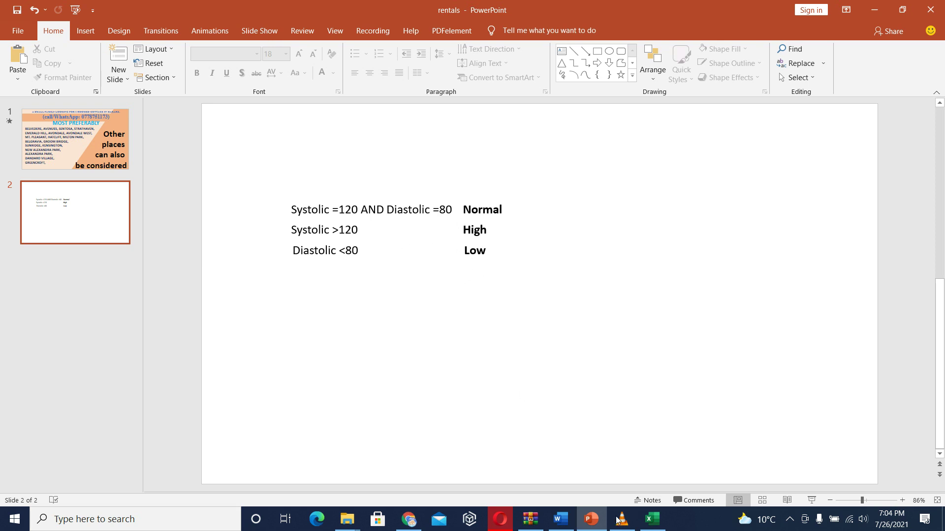
click(646, 521)
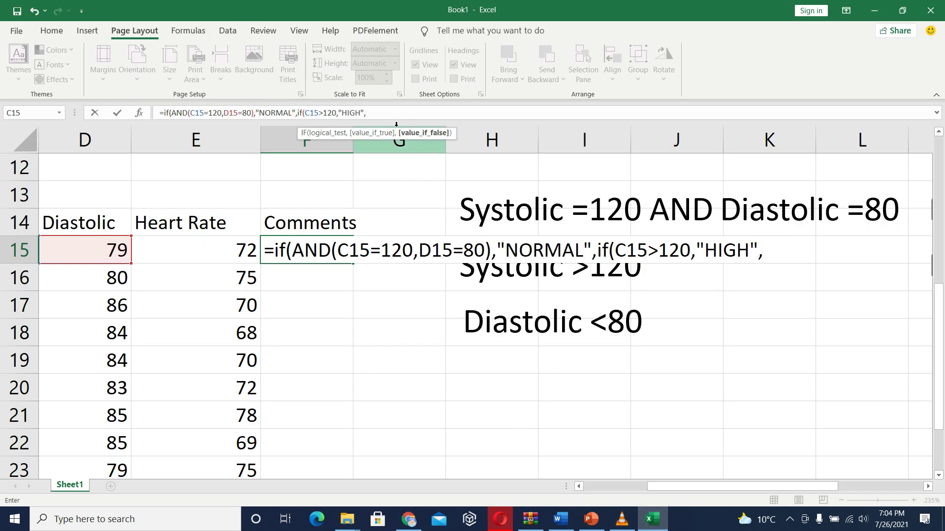
text(if)
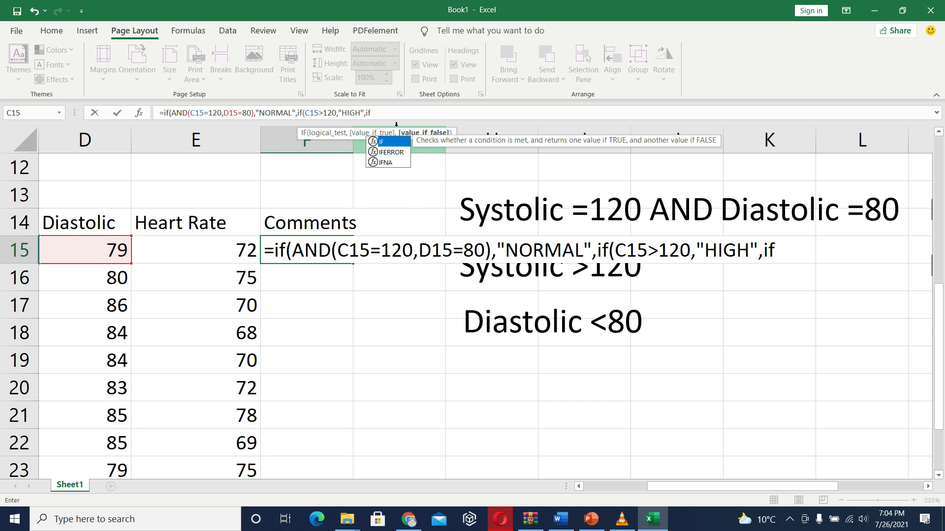
text(()
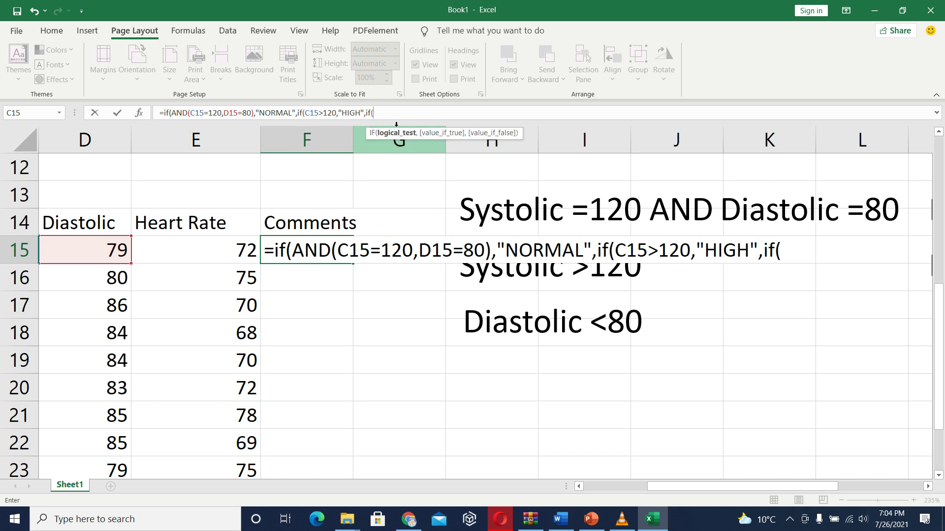
click(104, 249)
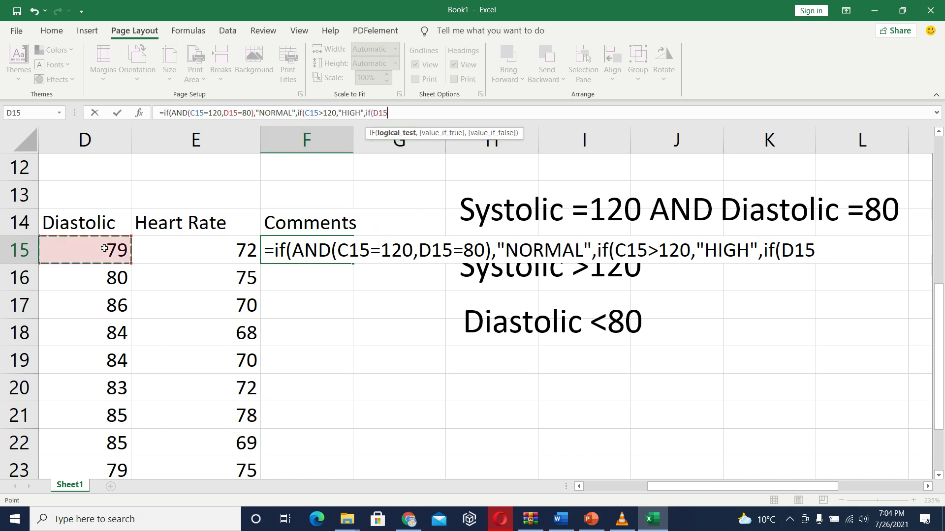
text(<80,")
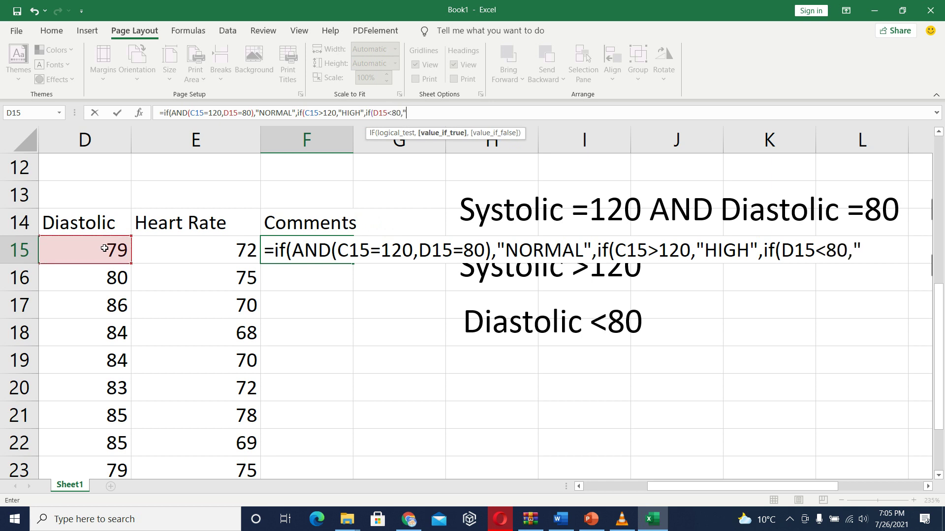
- Give the third IF "LOW" as value if true and "" as value if false, close all three IFs and enter the F15 formula
text(LOW",)
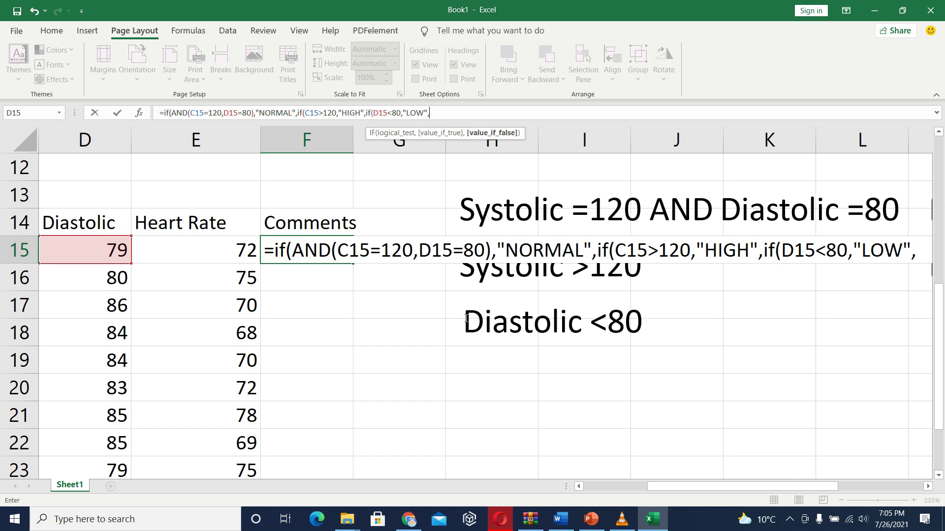
drag(758, 486, 811, 470)
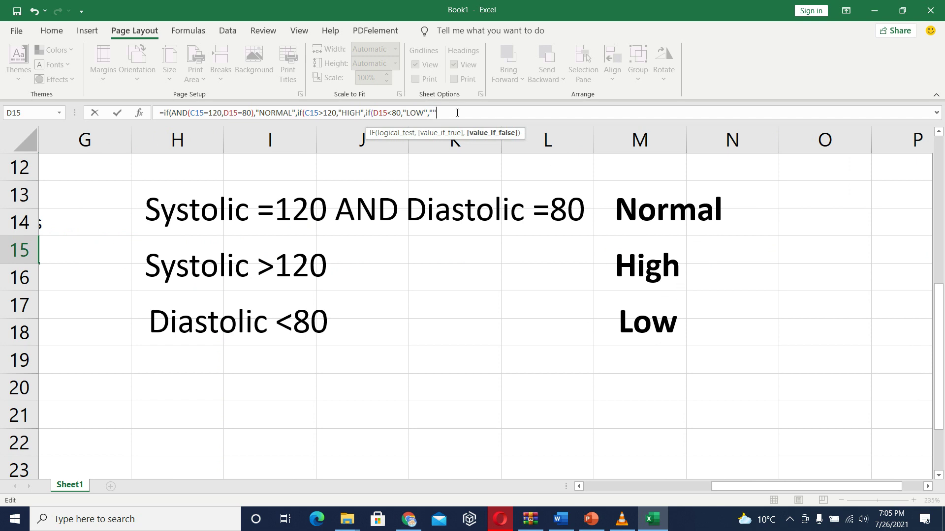
text())
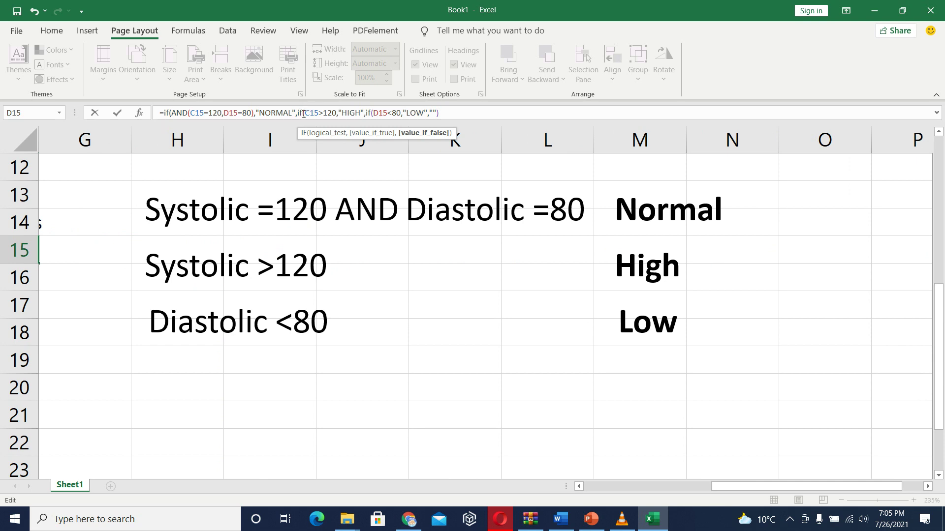
click(455, 118)
text())
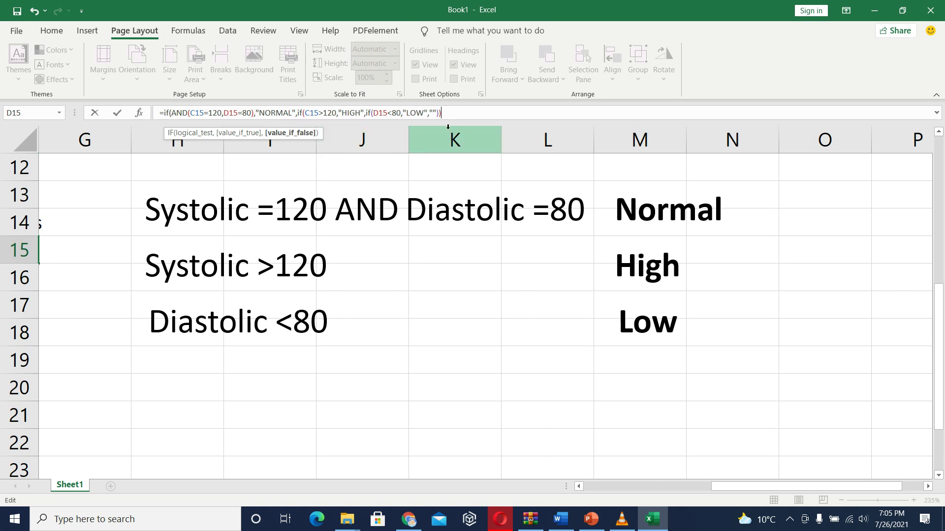
text())
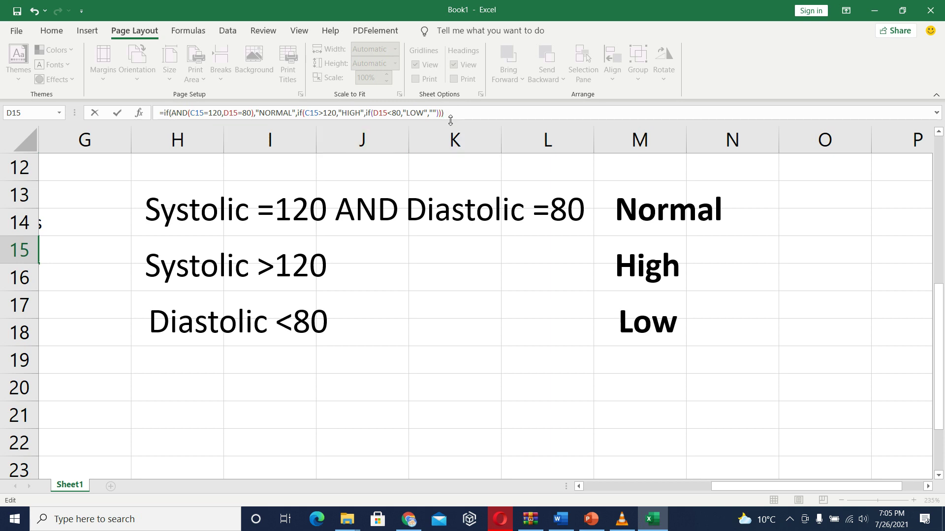
key(Return)
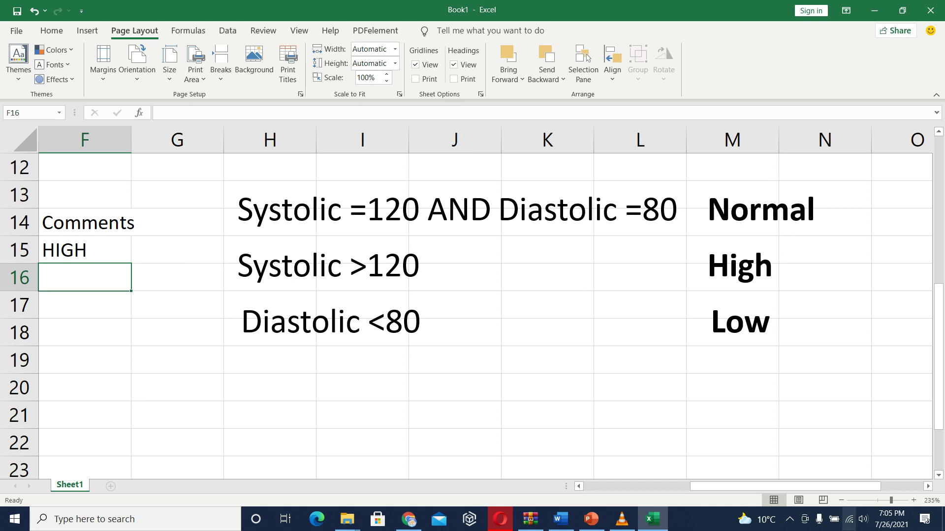
- Fill the F15 formula down the Comments column through F25
drag(806, 486, 696, 487)
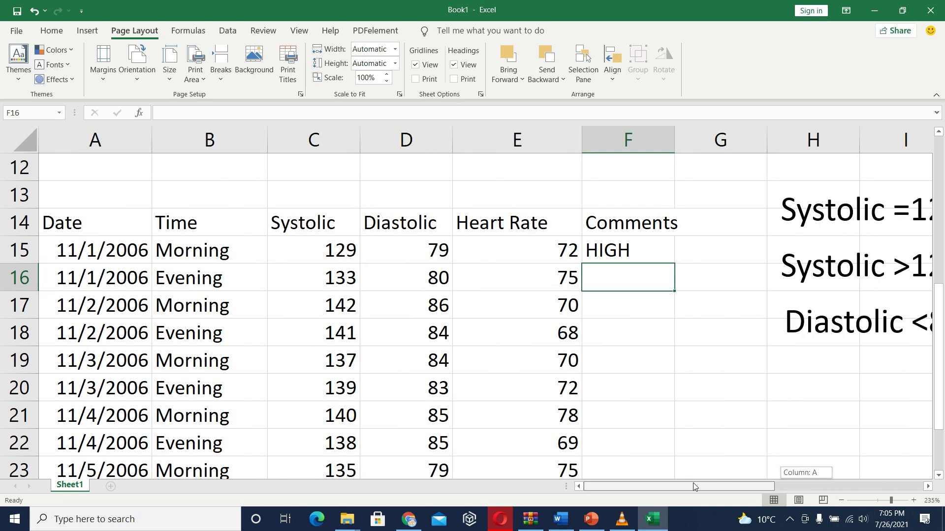
click(642, 247)
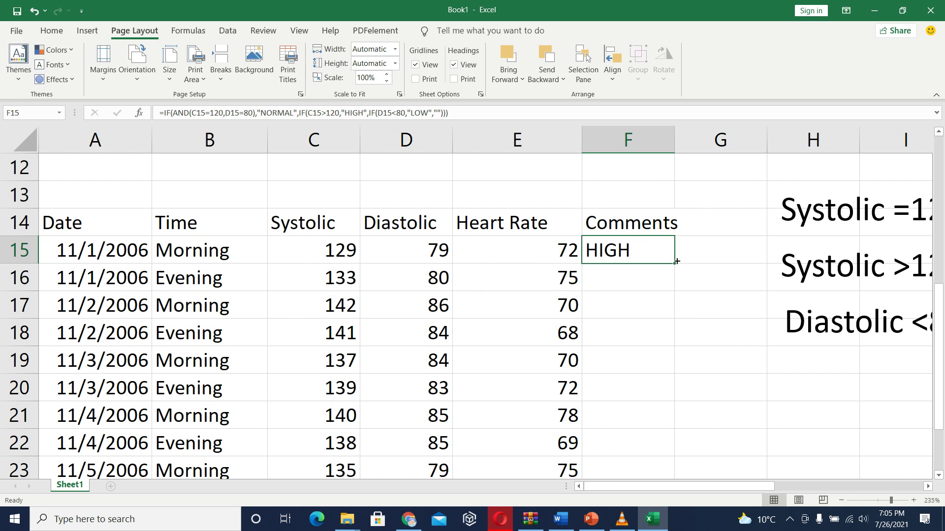
drag(675, 264, 658, 432)
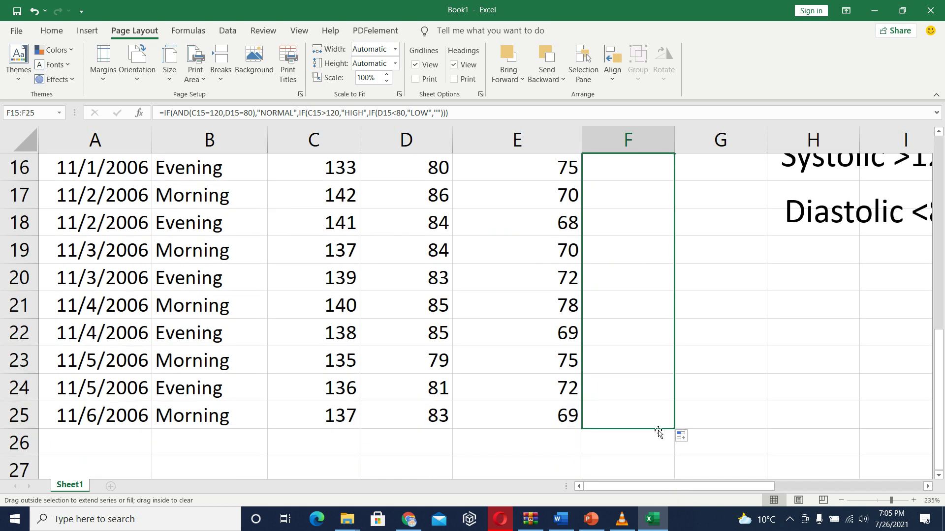
scroll(689, 440, up, 1)
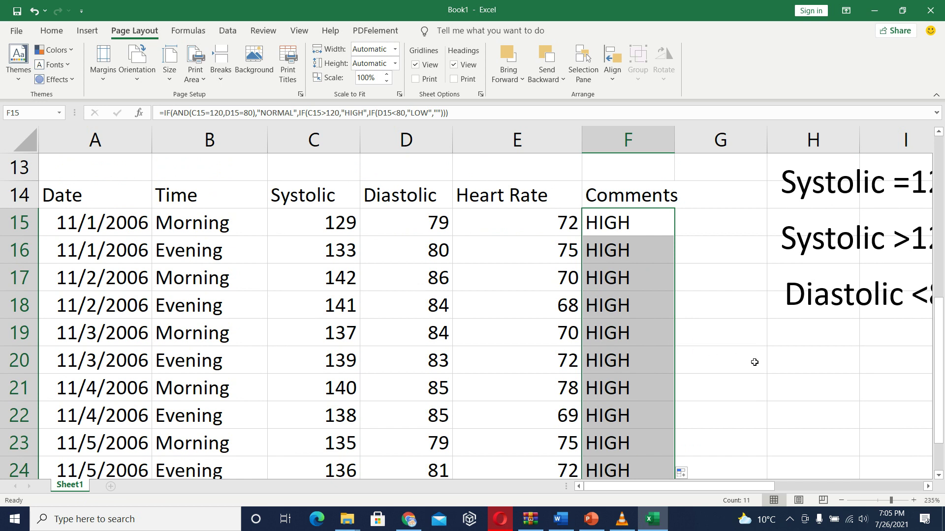
- Review the Comments results against the systolic and diastolic readings in rows 15 to 25
mouse_move(768, 486)
mouse_down()
mouse_move(786, 484)
mouse_move(765, 487)
mouse_up()
scroll(361, 412, down, 2)
scroll(345, 379, down, 1)
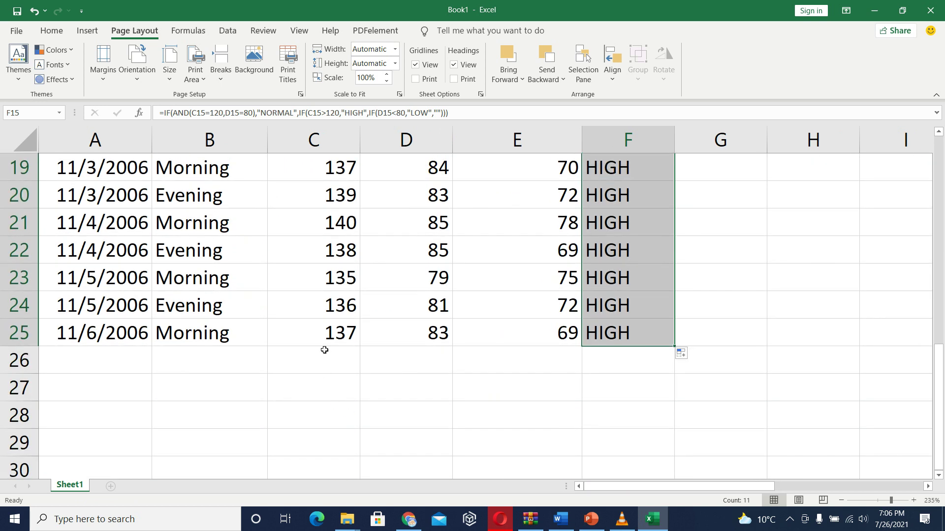
scroll(327, 353, up, 3)
scroll(329, 331, down, 3)
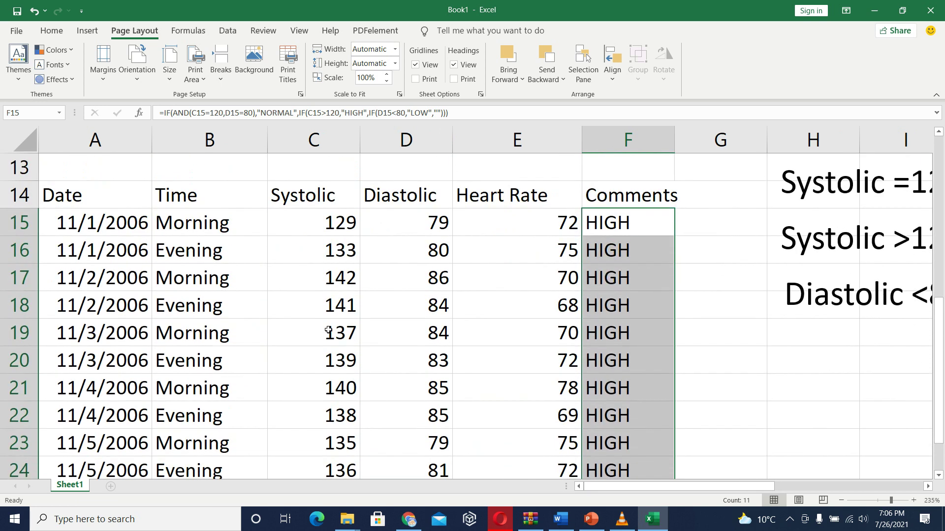
scroll(360, 322, up, 1)
scroll(360, 323, up, 1)
scroll(423, 325, down, 3)
scroll(427, 324, up, 3)
- Start saving the workbook and choose the 2020AugustOn > work > Personal > YouTube folder on the Seagate Exp (E:) drive as its location
click(16, 10)
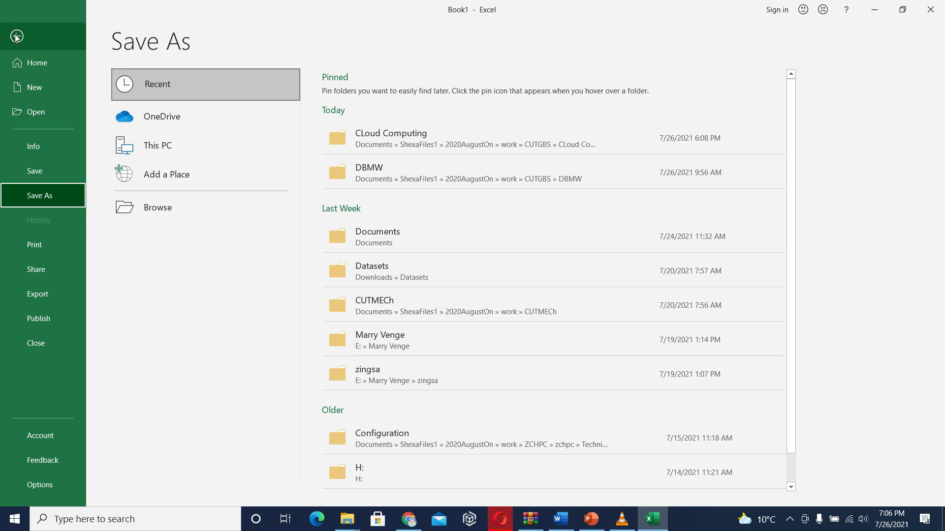
click(345, 242)
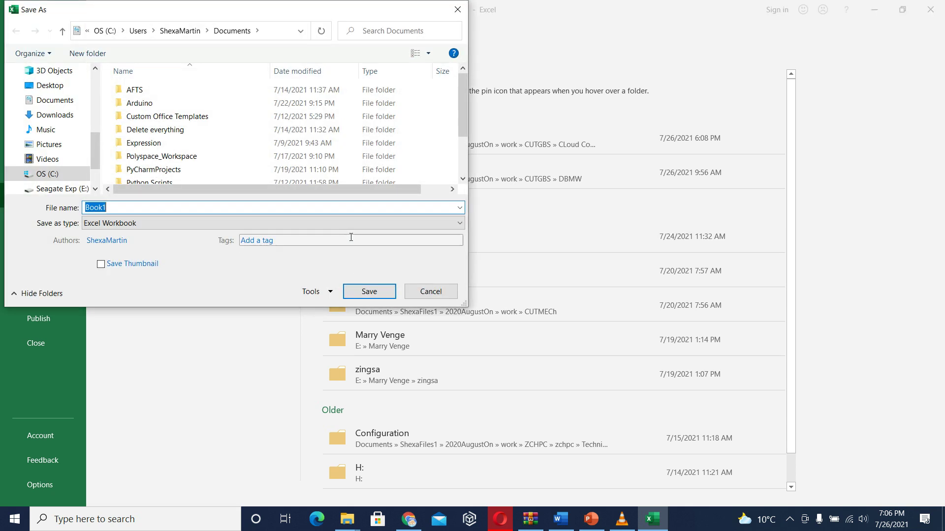
click(68, 189)
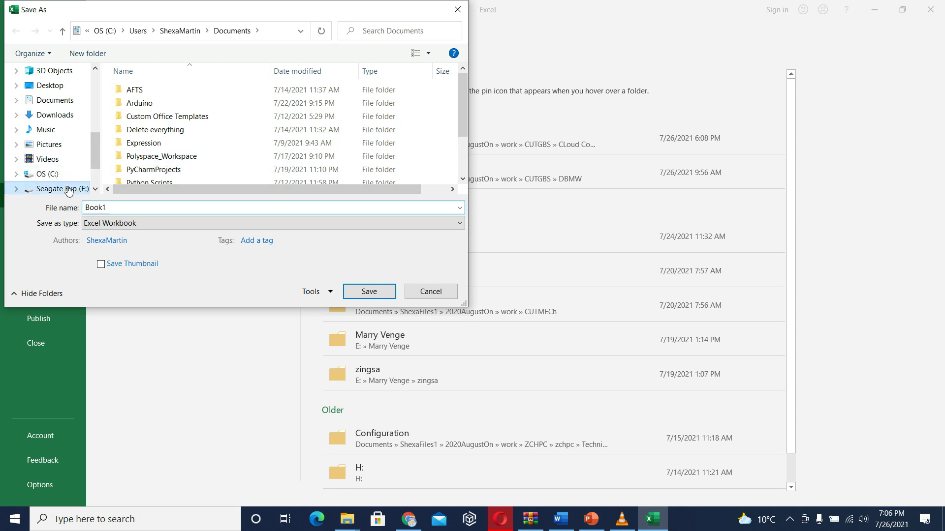
double_click(165, 179)
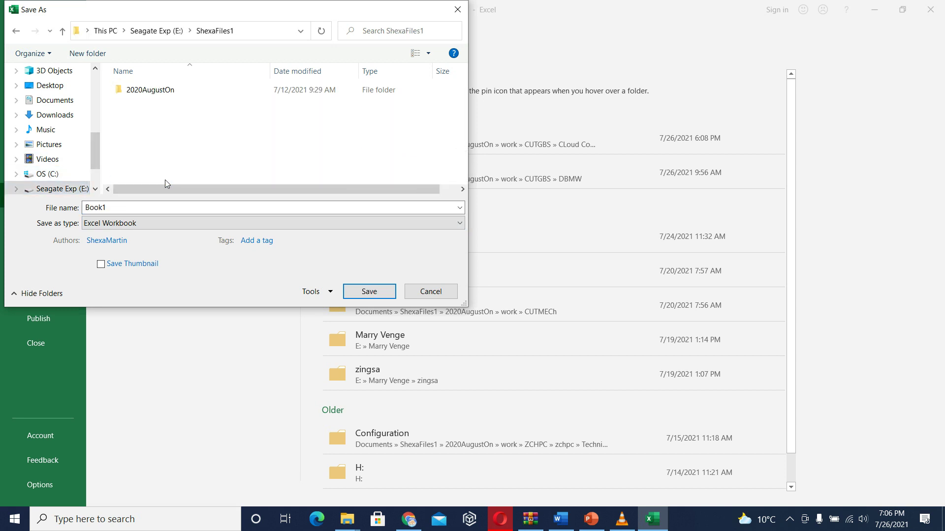
double_click(156, 92)
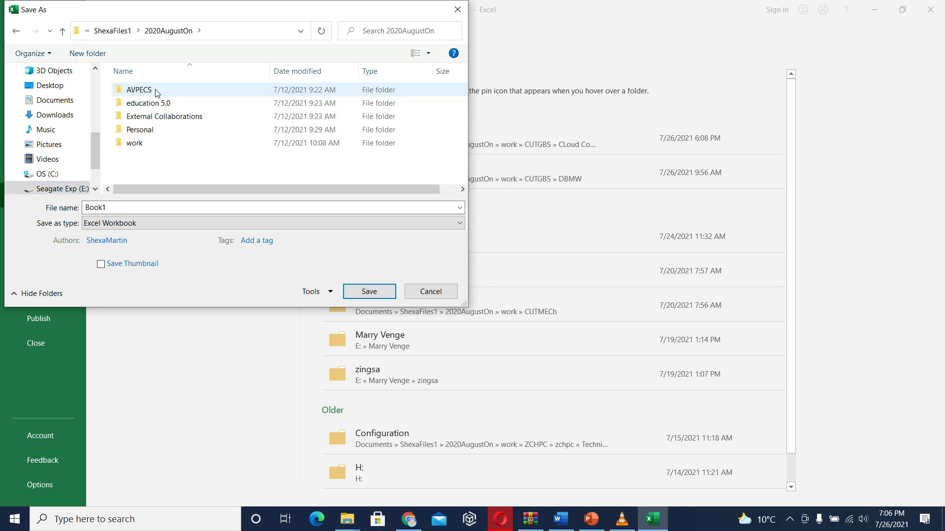
double_click(157, 144)
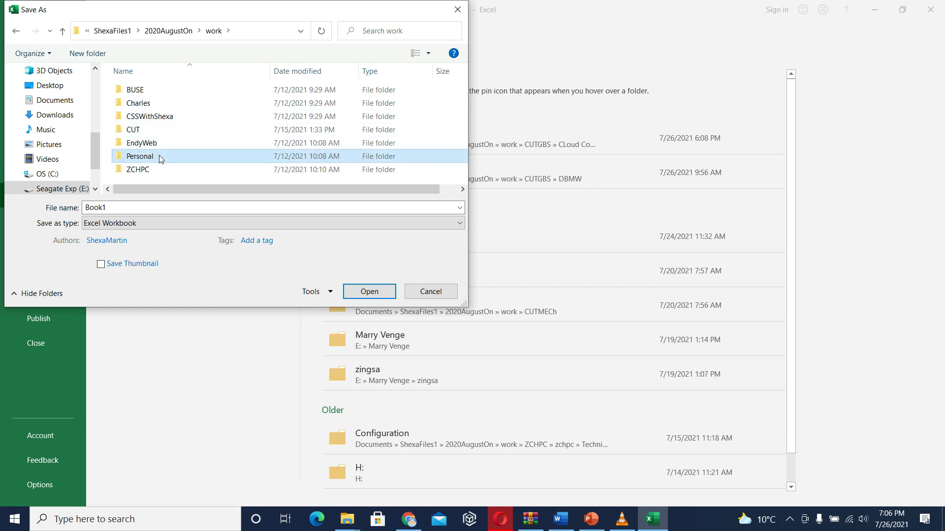
double_click(159, 155)
double_click(141, 156)
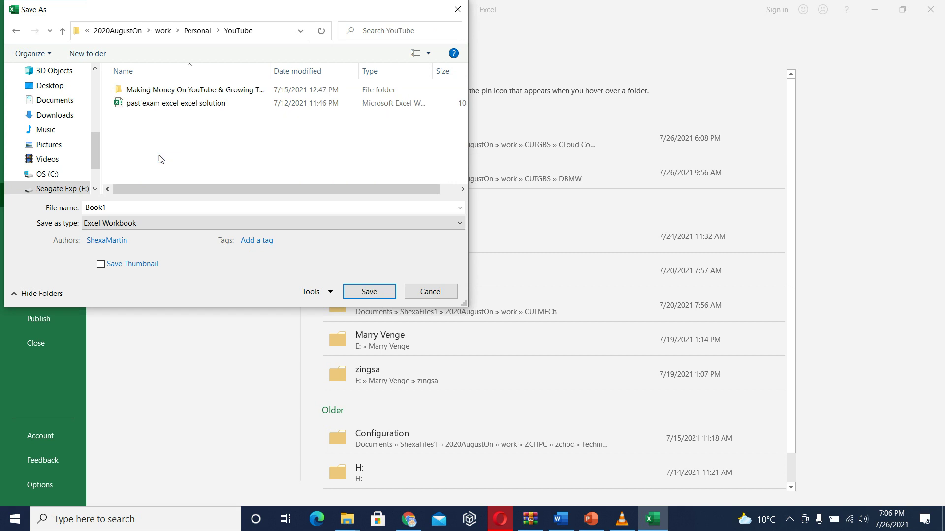
- Base the file name on the existing past exam workbook and save as "past exam excel excel solution2"
click(285, 211)
click(188, 104)
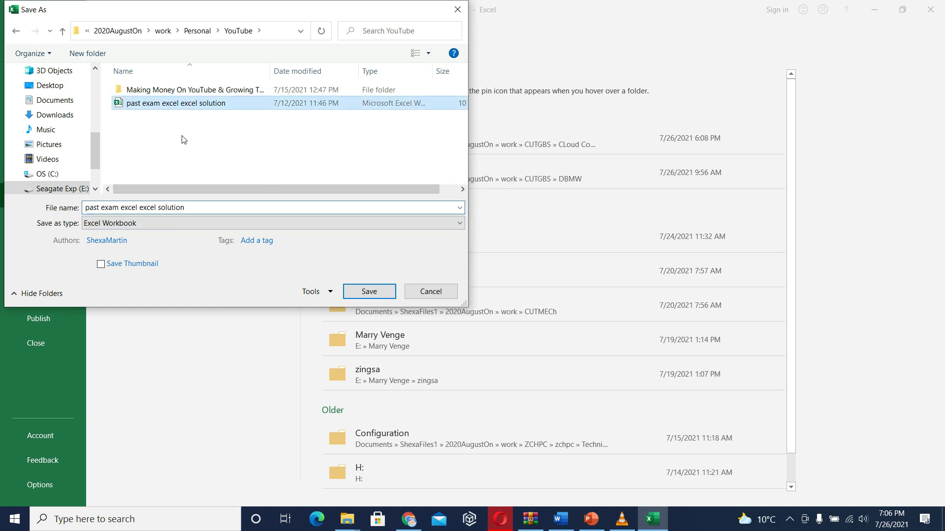
click(191, 207)
click(248, 208)
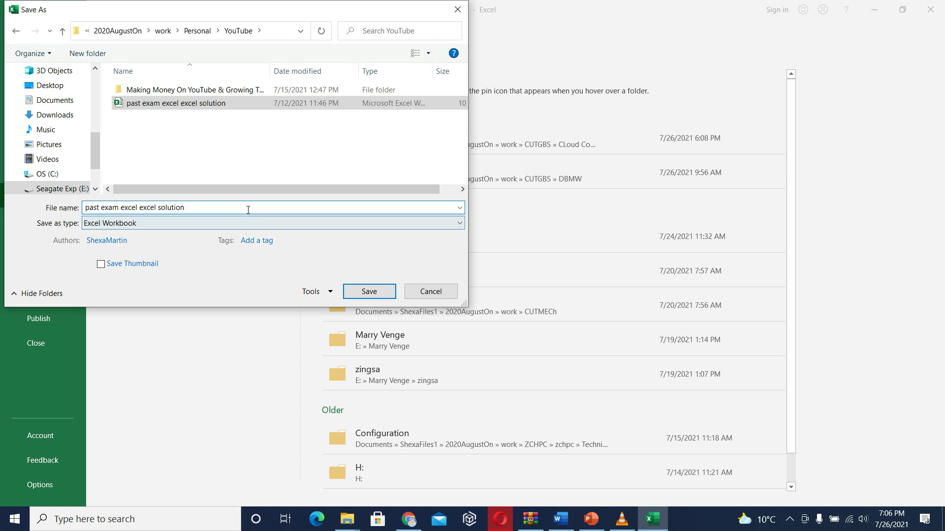
text(2)
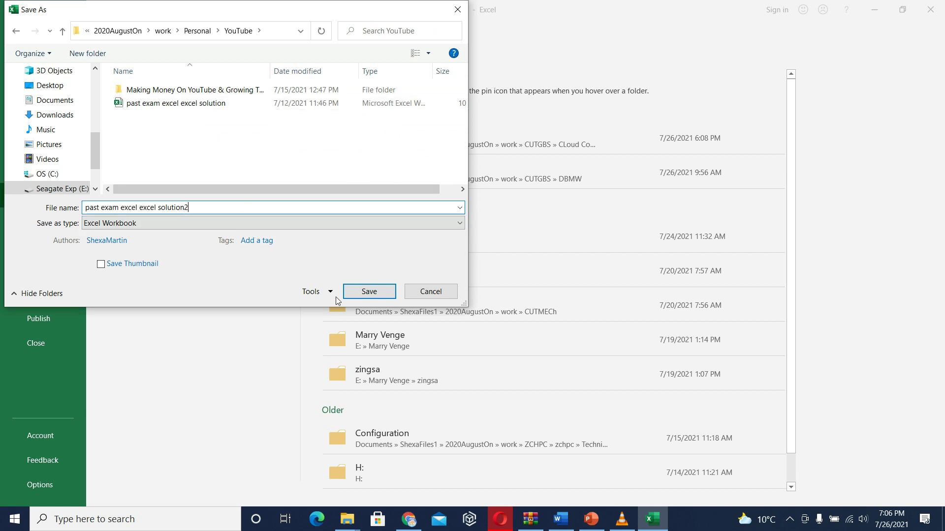
click(351, 290)
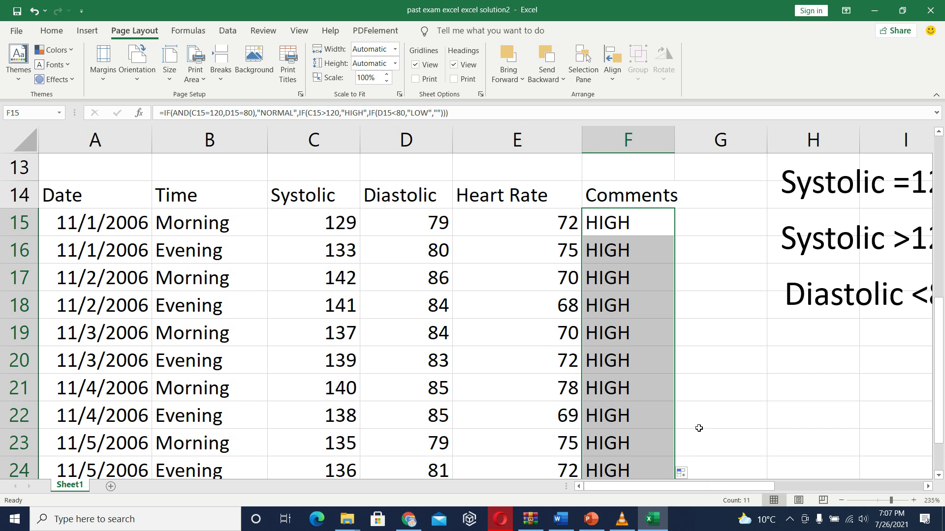
- Minimize Excel, switch to the Word assignment and read questions a) and b), including how the Pressure coeff value is computed
click(886, 10)
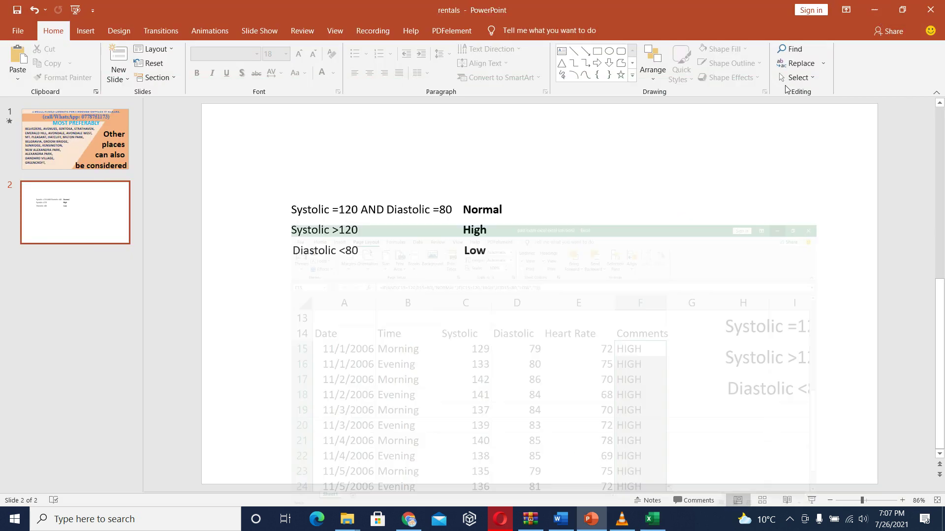
click(558, 523)
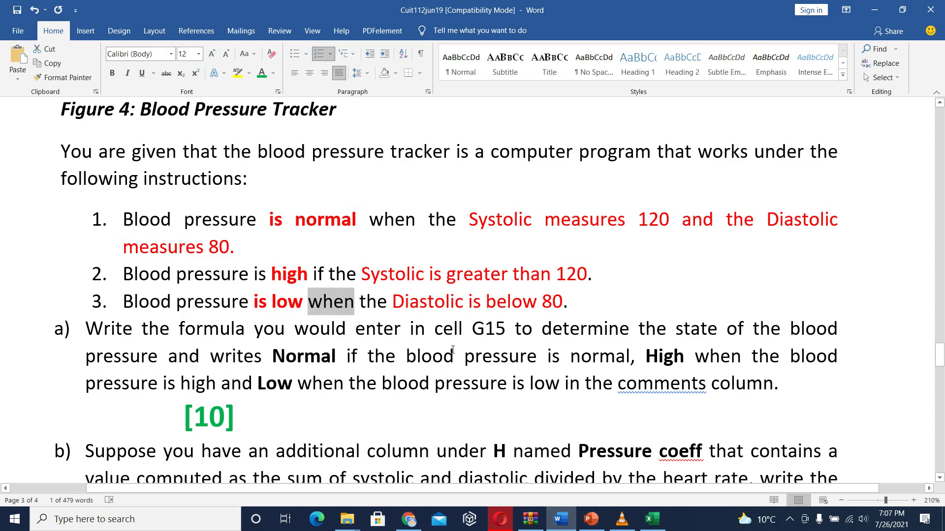
drag(261, 435, 86, 328)
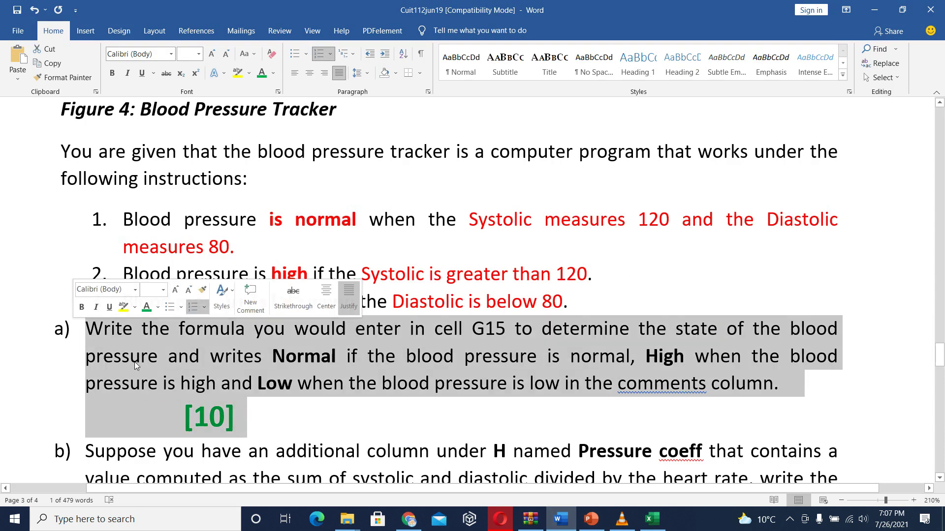
scroll(236, 390, down, 1)
scroll(236, 391, down, 3)
scroll(231, 384, up, 1)
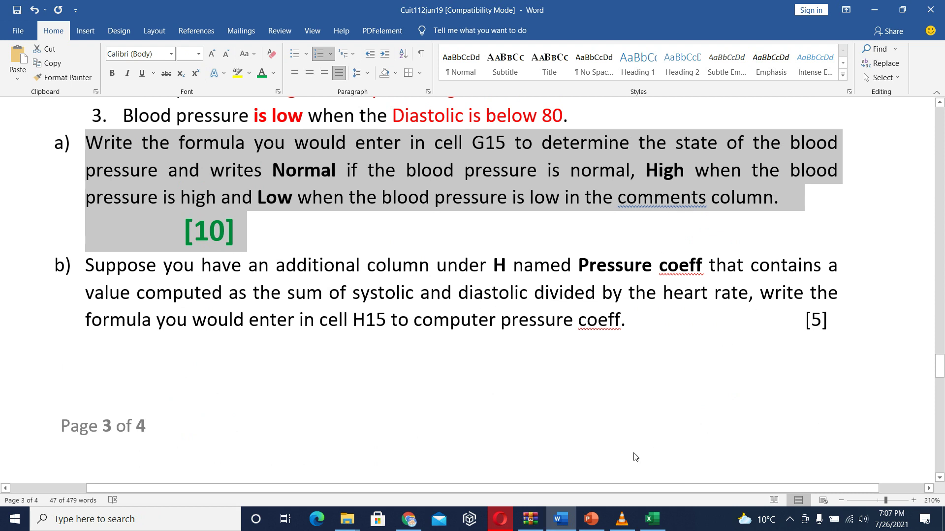
mouse_move(656, 521)
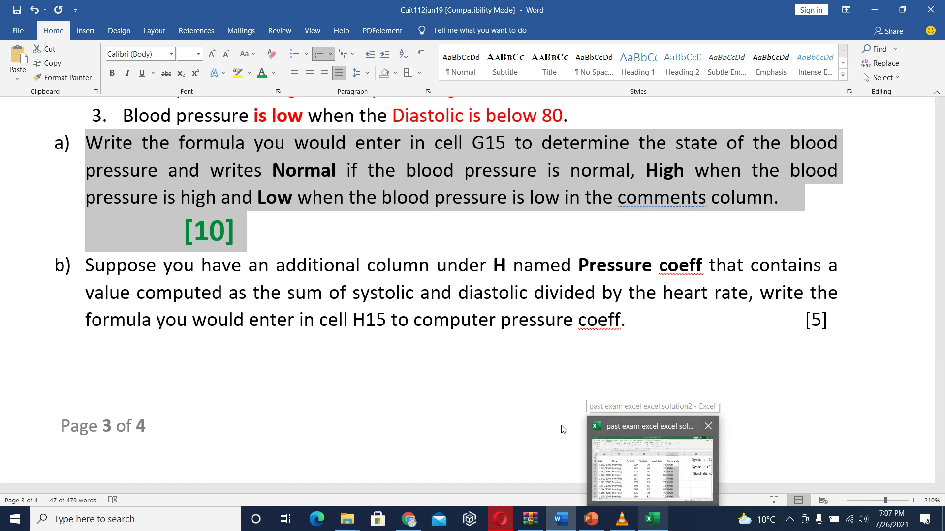
drag(234, 295, 514, 301)
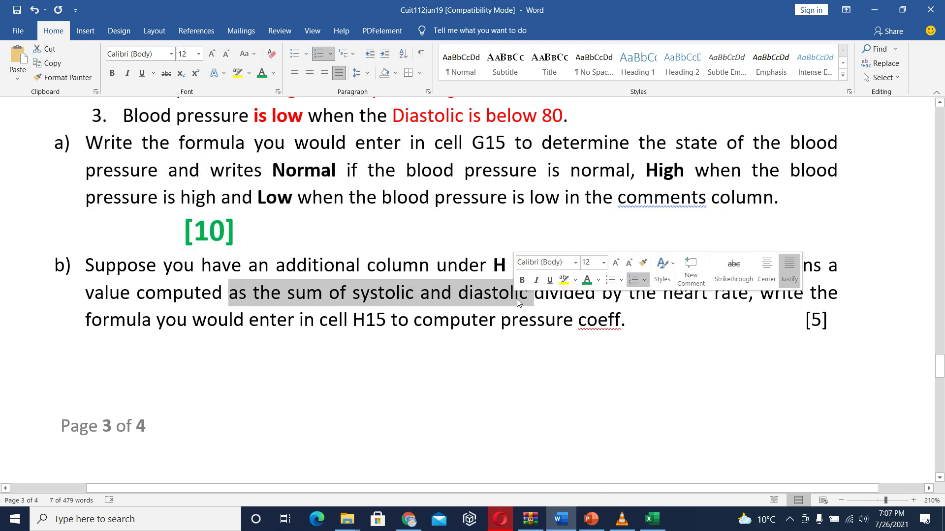
- In question b), color "as the sum of systolic and diastolic" green and "divided by the heart rate" red
click(589, 280)
click(578, 311)
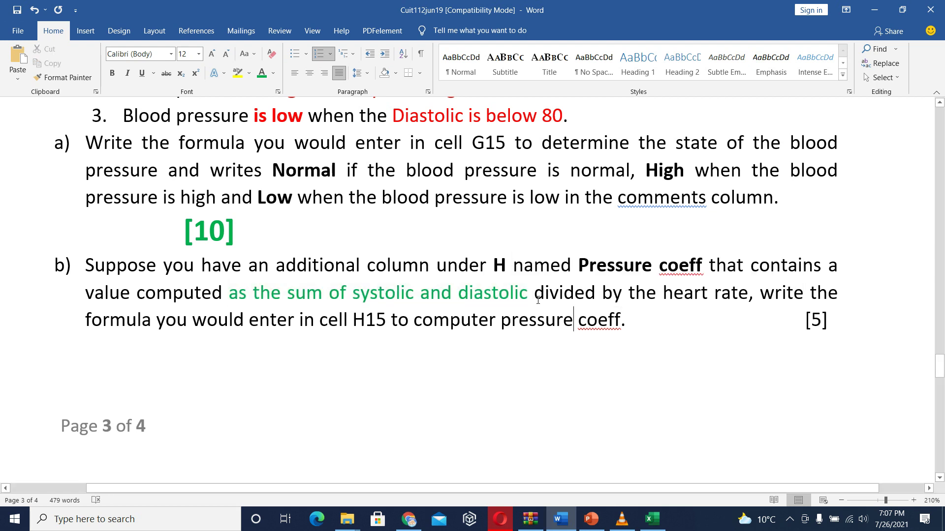
drag(535, 294, 733, 292)
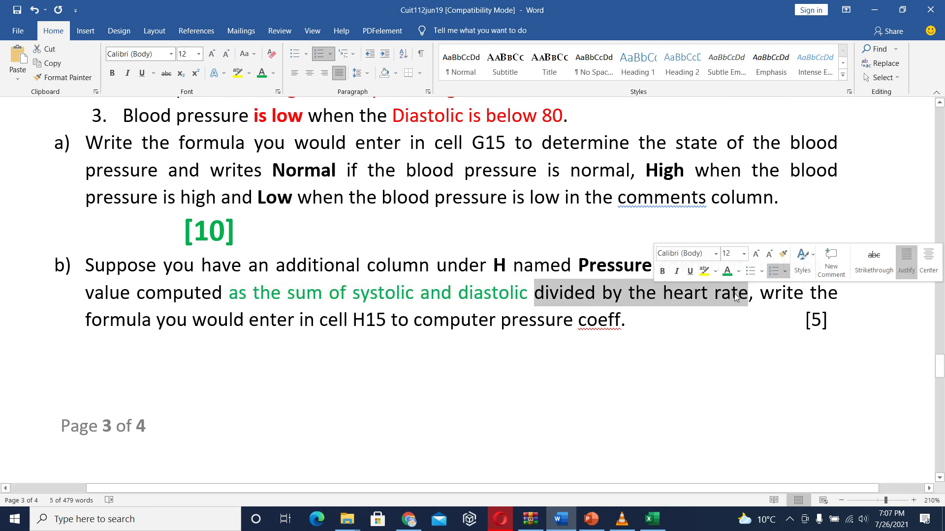
click(738, 271)
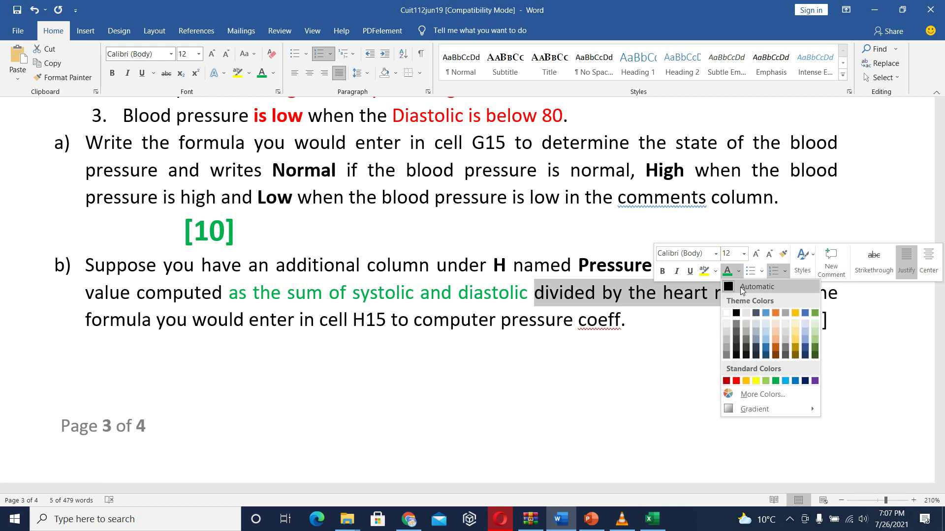
click(737, 381)
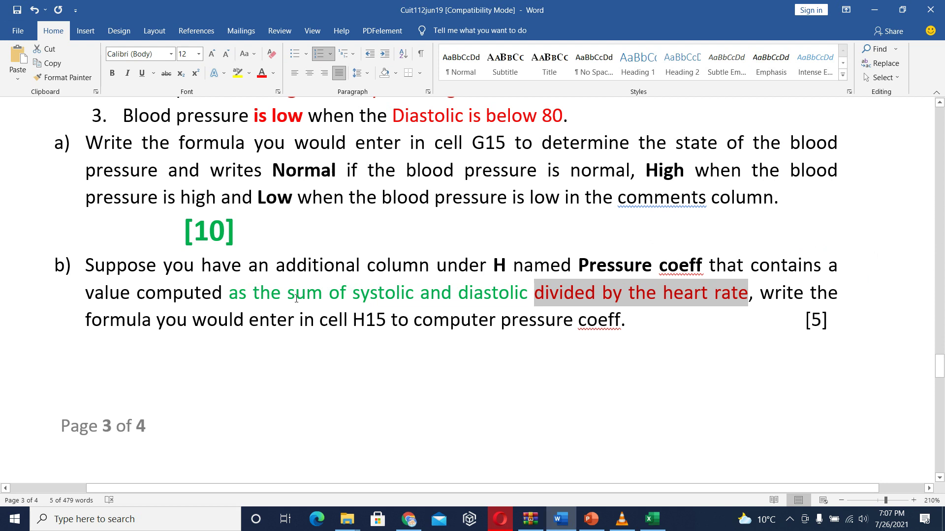
- Switch to Excel and enter the heading "Pressure Coef" in cell G14, checking the column name against question b) in Word
click(652, 519)
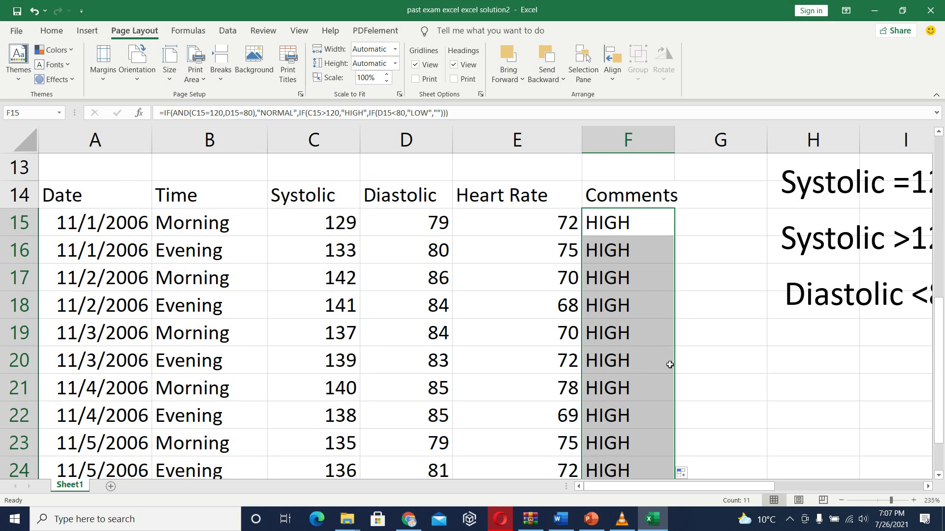
click(725, 196)
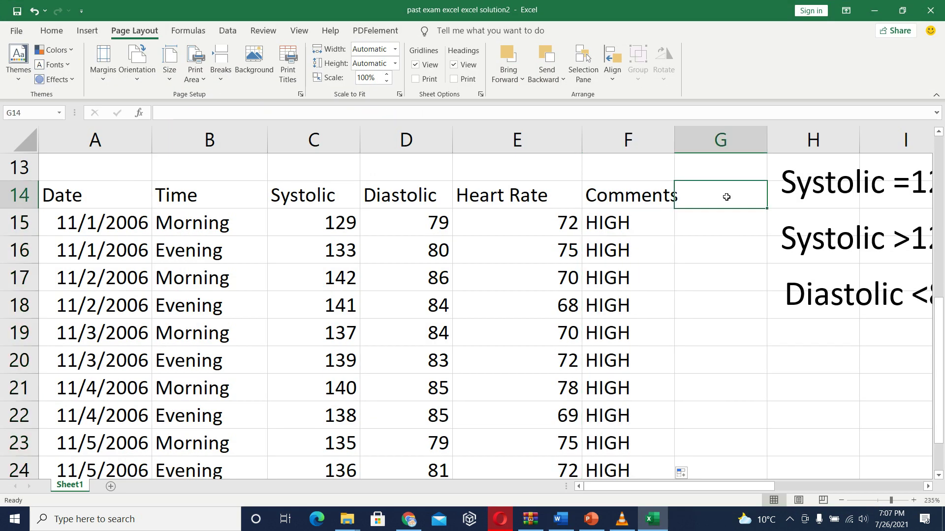
click(557, 520)
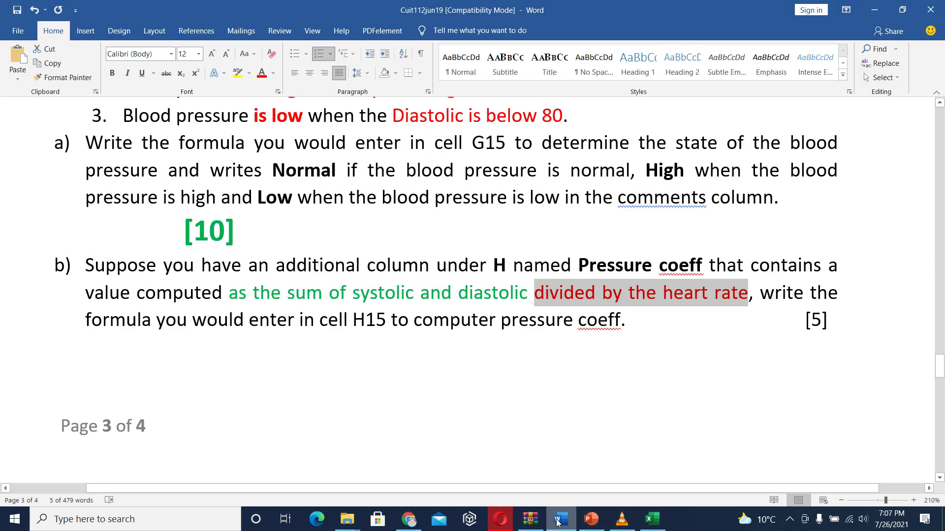
click(558, 522)
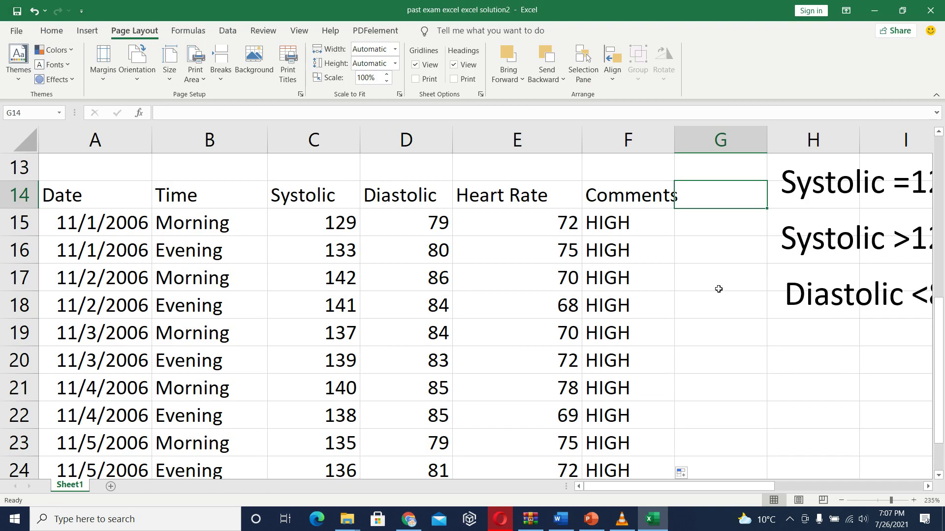
text(Pressure Coef)
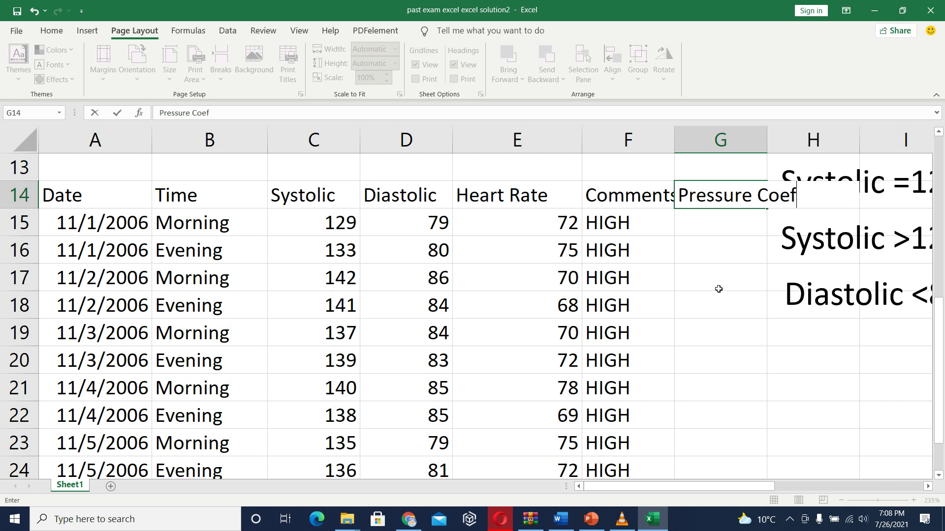
click(718, 288)
- Delete the three text boxes with the systolic and diastolic conditions beside the Comments column
click(788, 167)
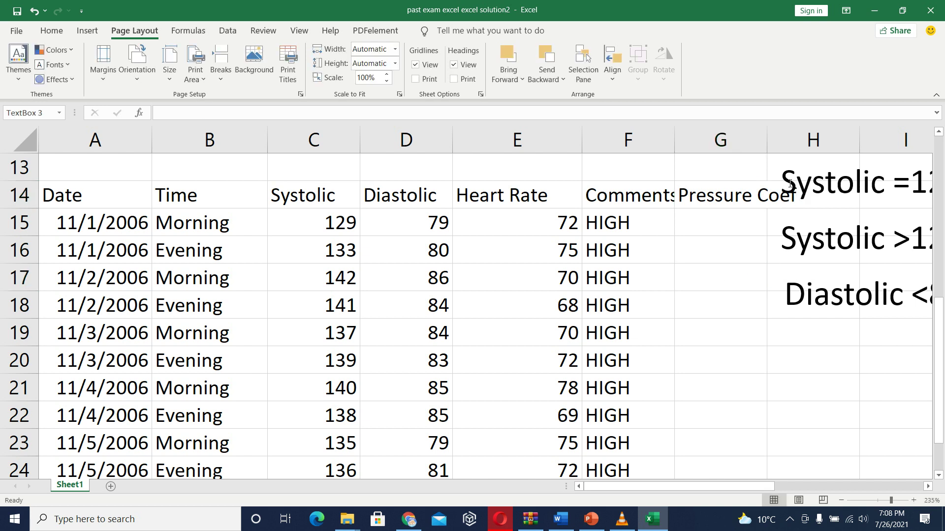
click(767, 169)
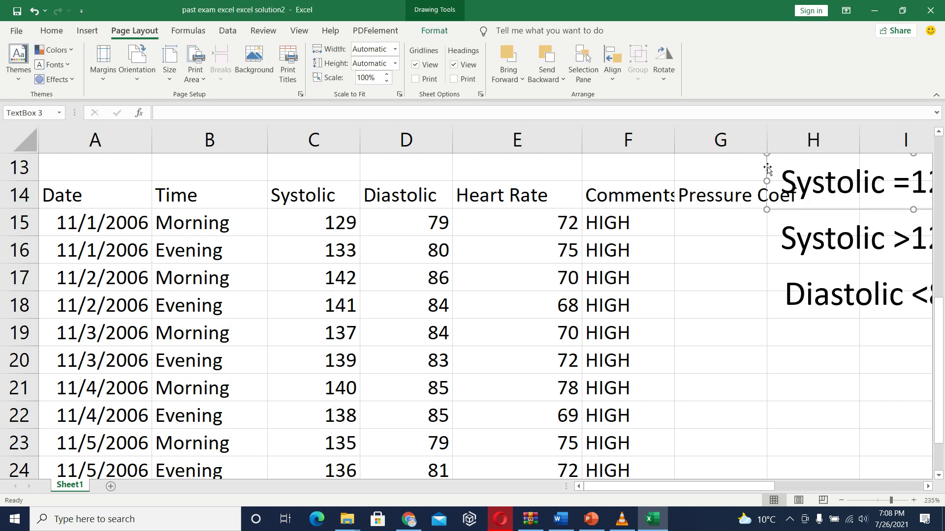
key(Delete)
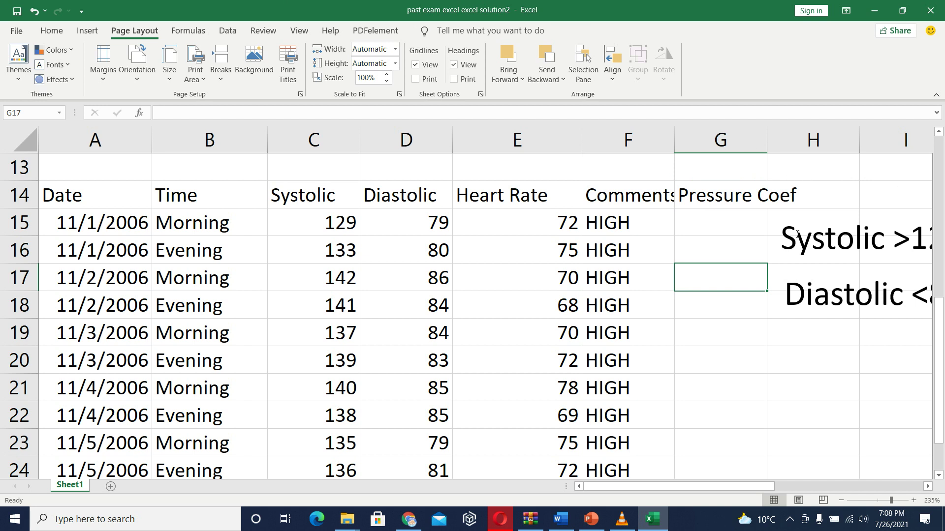
click(795, 210)
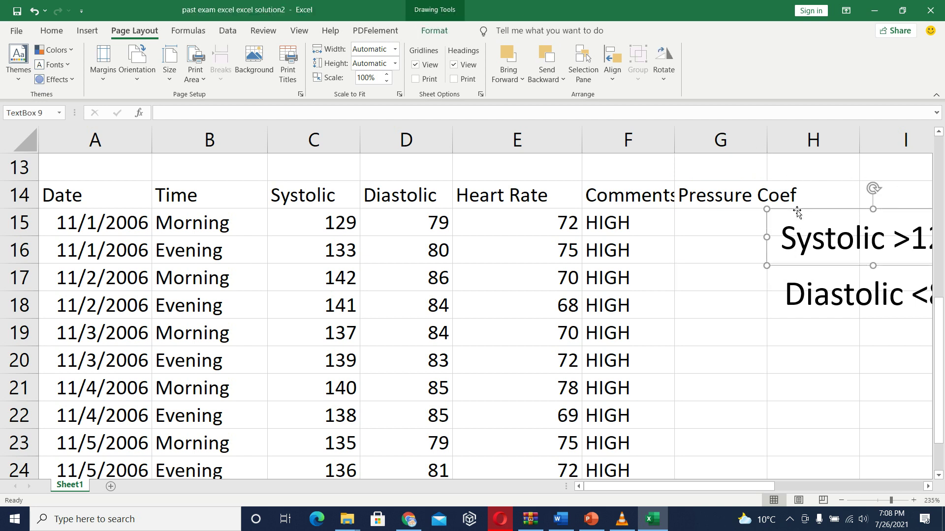
key(Delete)
click(813, 266)
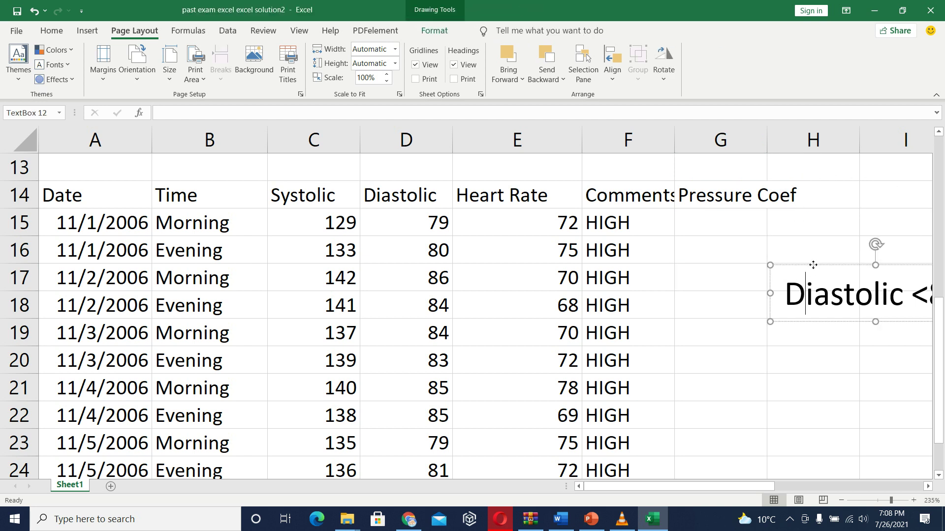
key(Escape)
key(Delete)
- Widen columns F and G so the Comments and Pressure Coef headings fit
drag(763, 152, 819, 170)
drag(674, 132, 698, 133)
- Enter the formula =(C15+D15)/E15 in cell G15 to compute the pressure coefficient
click(755, 225)
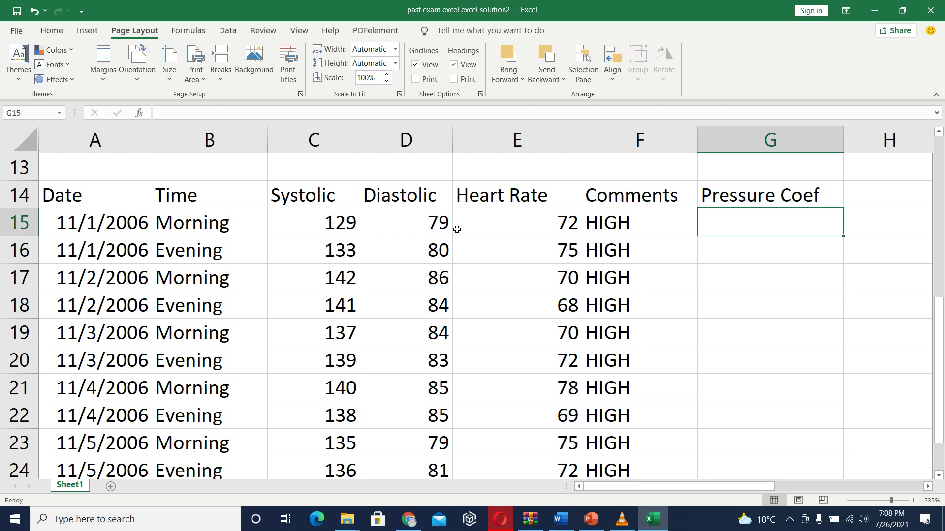
click(336, 217)
click(373, 222)
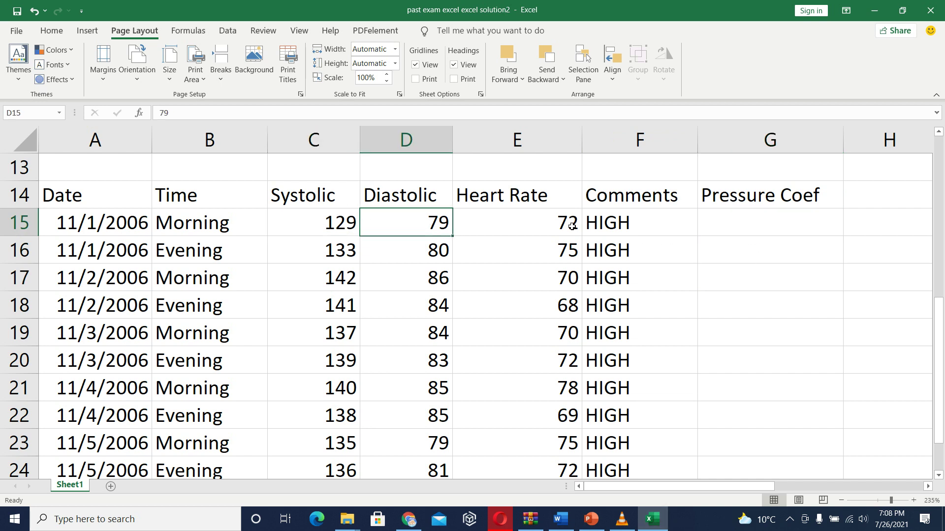
click(732, 225)
text(=)
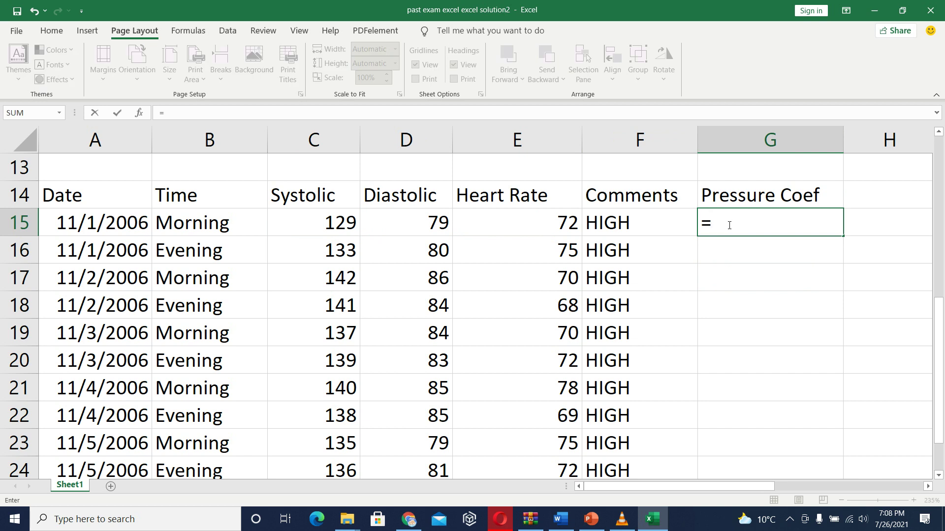
click(350, 226)
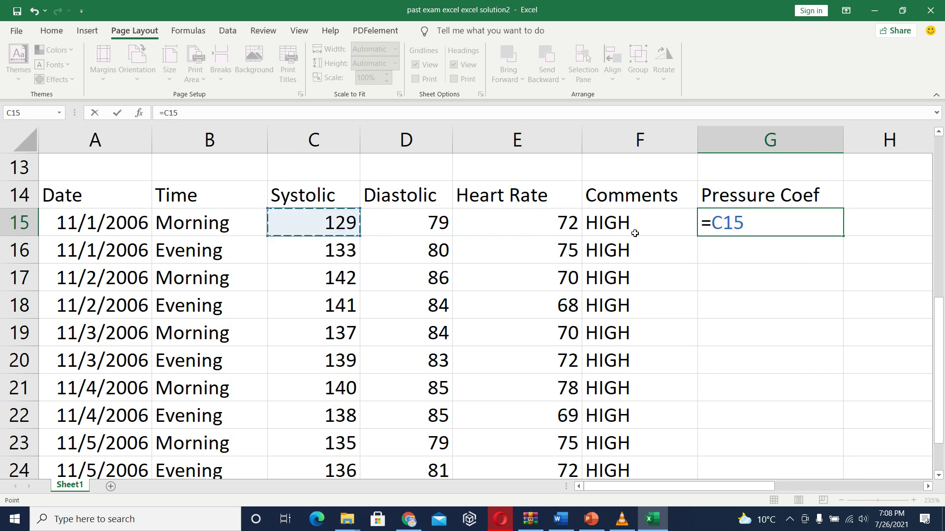
key(BackSpace)
key(BackSpace)
key(BackSpace)
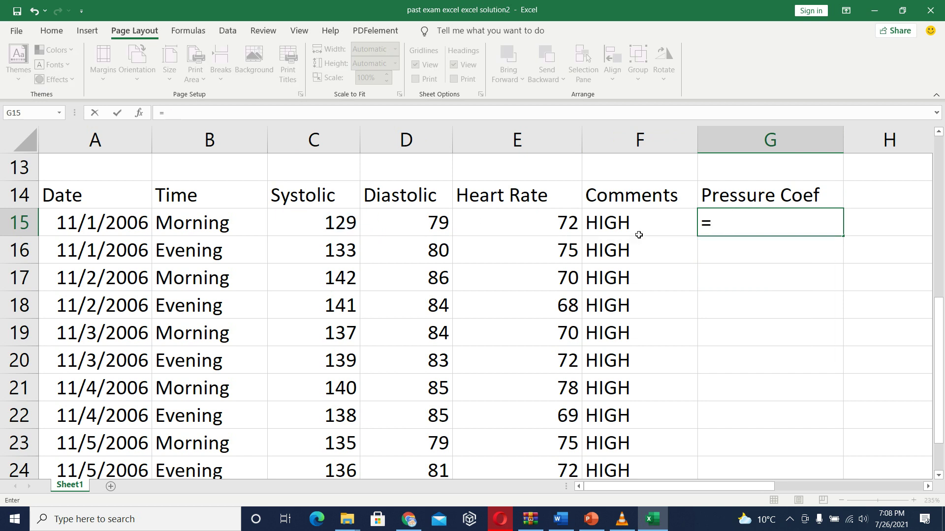
text(()
click(345, 224)
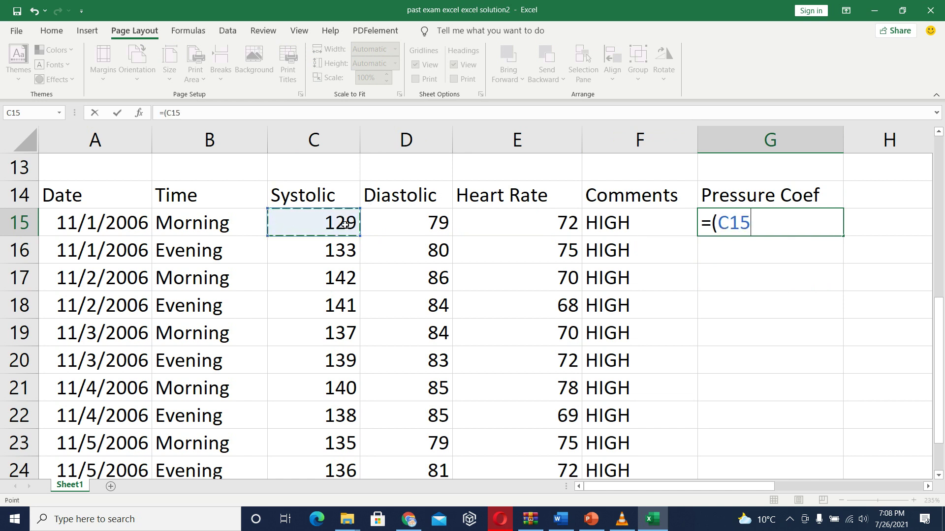
text(+)
click(443, 223)
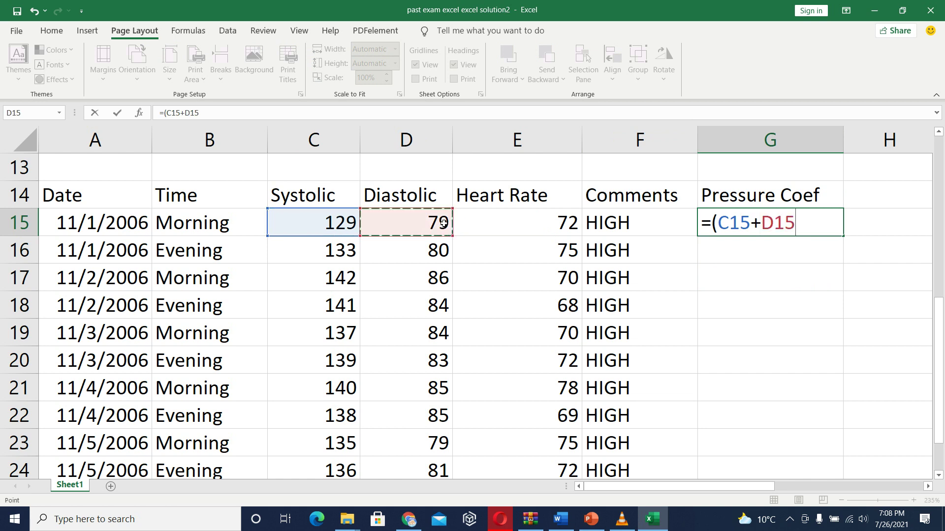
text()/)
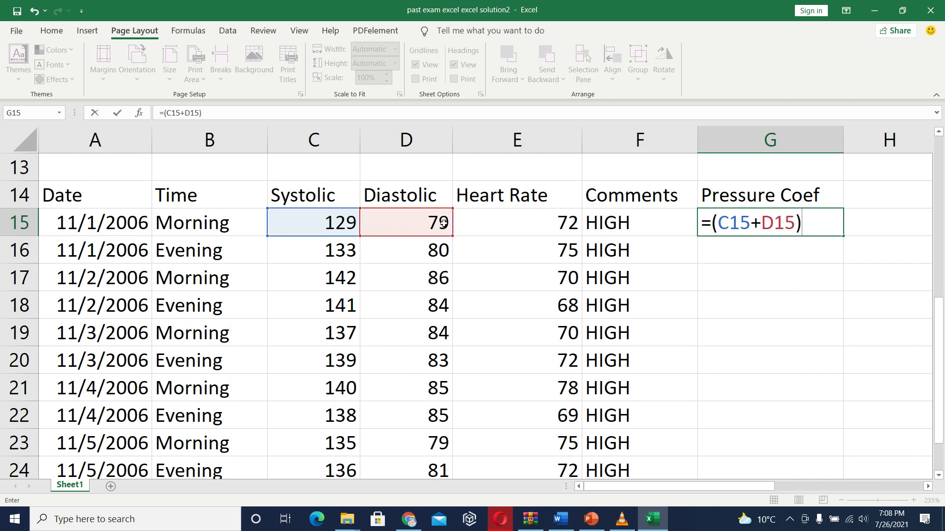
click(526, 231)
key(Return)
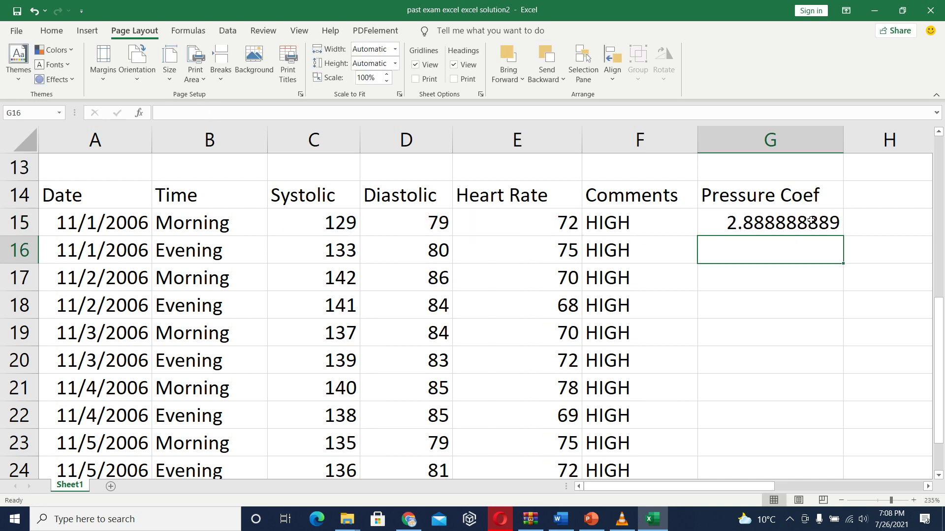
- Fill the G15 pressure coefficient formula down to cell G25 and look over the filled column
click(835, 228)
drag(841, 238, 780, 424)
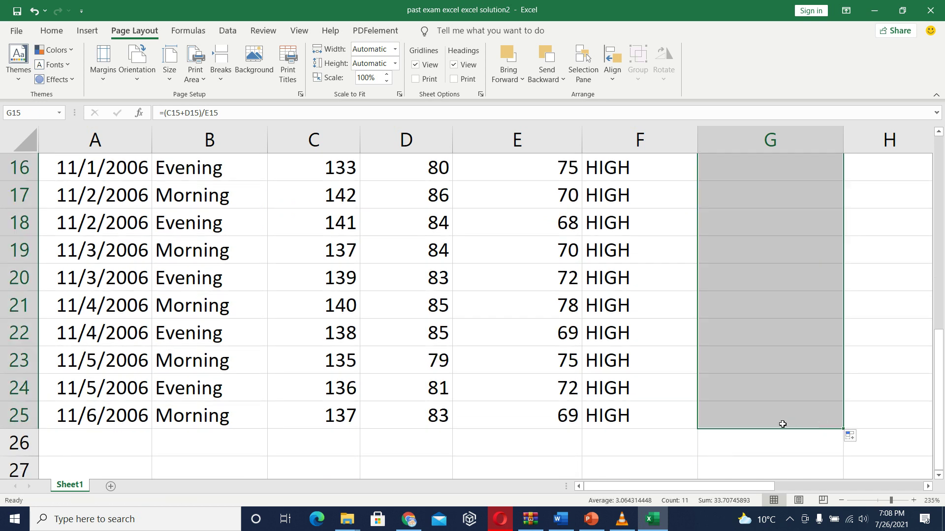
scroll(781, 424, up, 3)
scroll(780, 424, down, 1)
scroll(783, 424, down, 2)
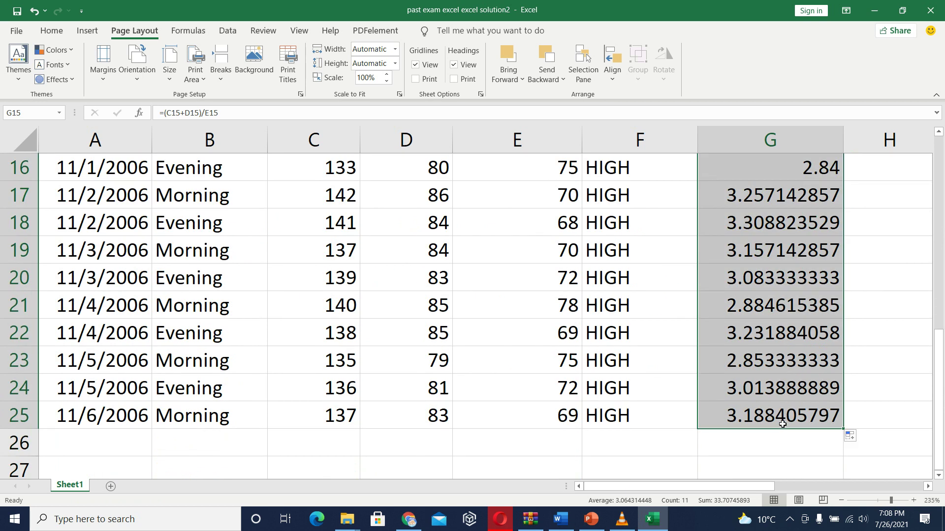
- Switch to Word, read question c) on recording minimum values, and locate row 26 and the measurement columns in the Excel tracker
click(561, 519)
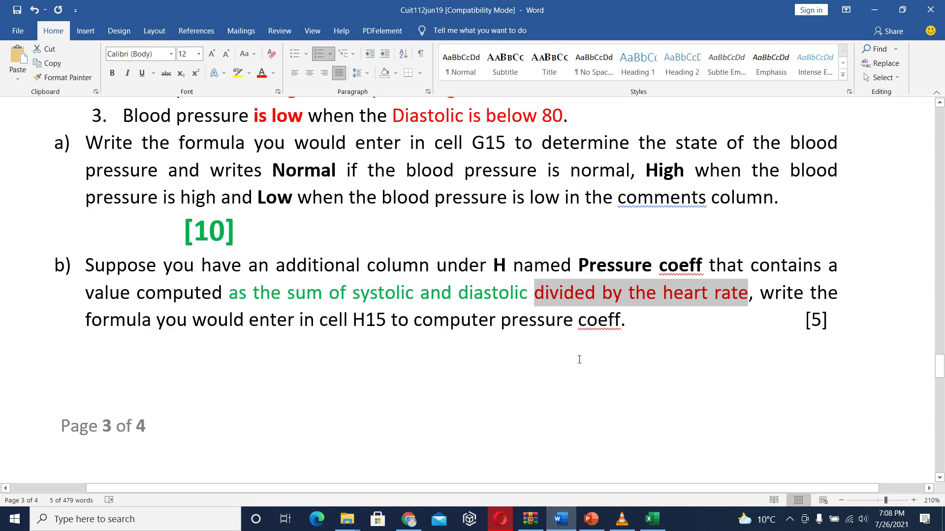
scroll(579, 360, down, 2)
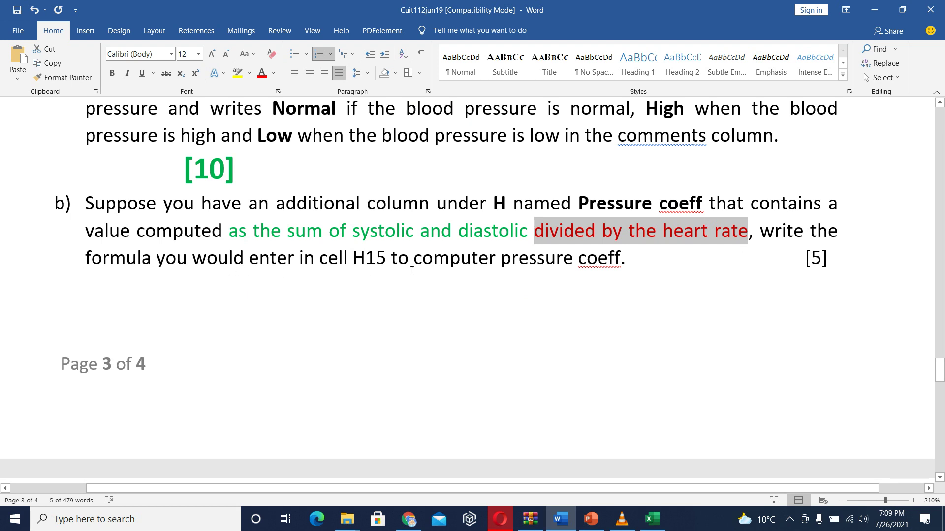
scroll(412, 270, down, 5)
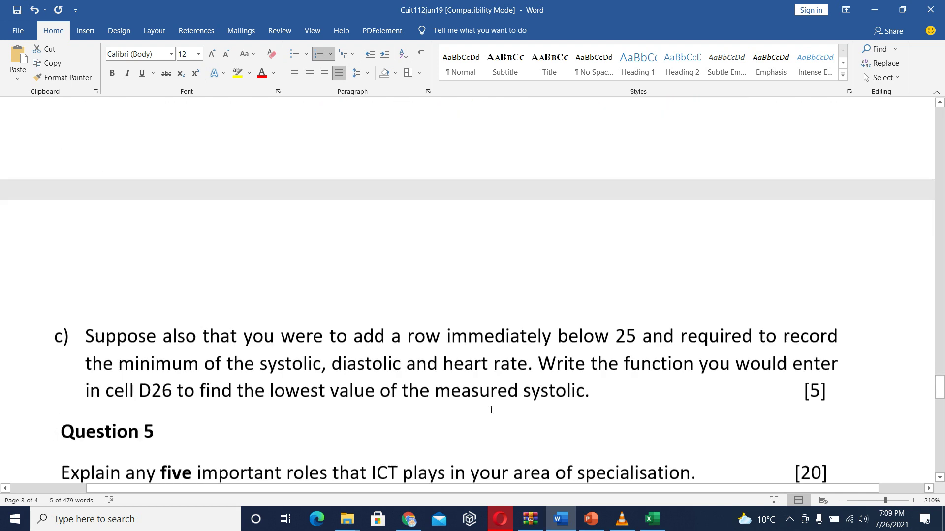
scroll(491, 410, up, 1)
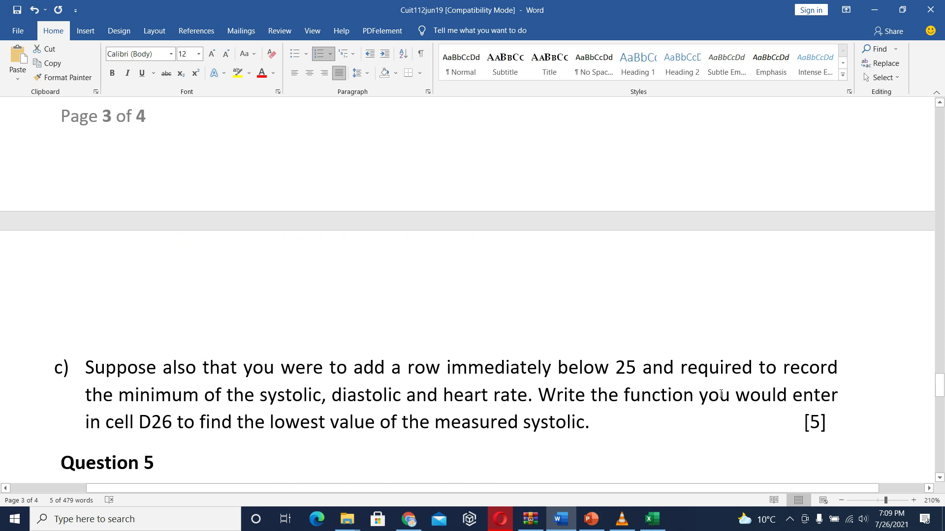
click(652, 519)
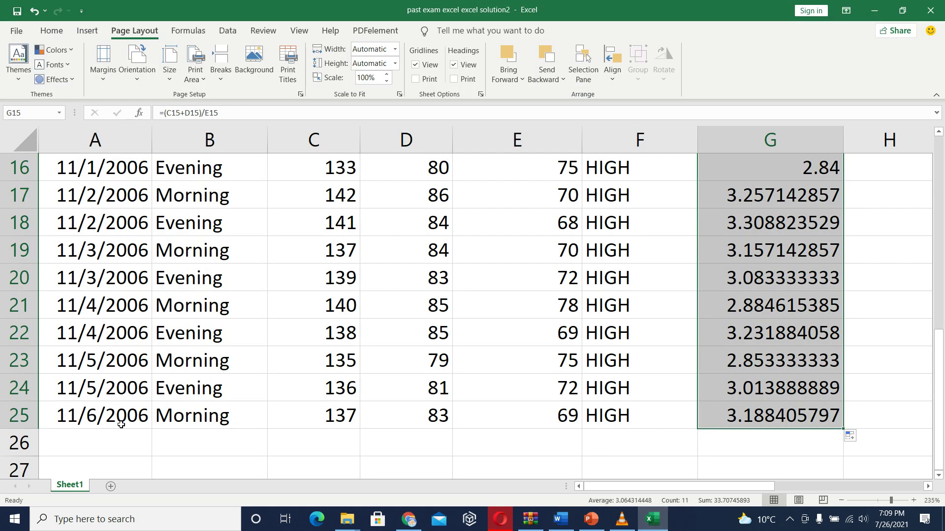
click(20, 439)
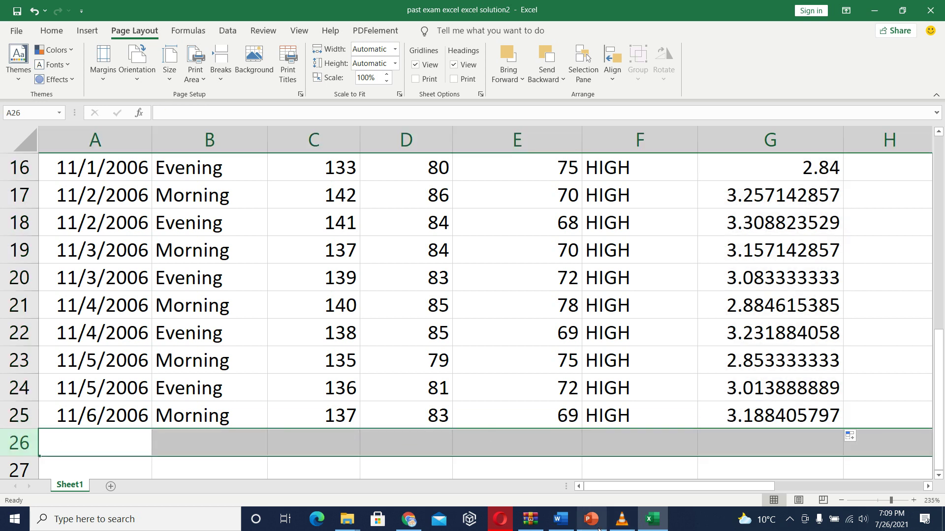
click(561, 519)
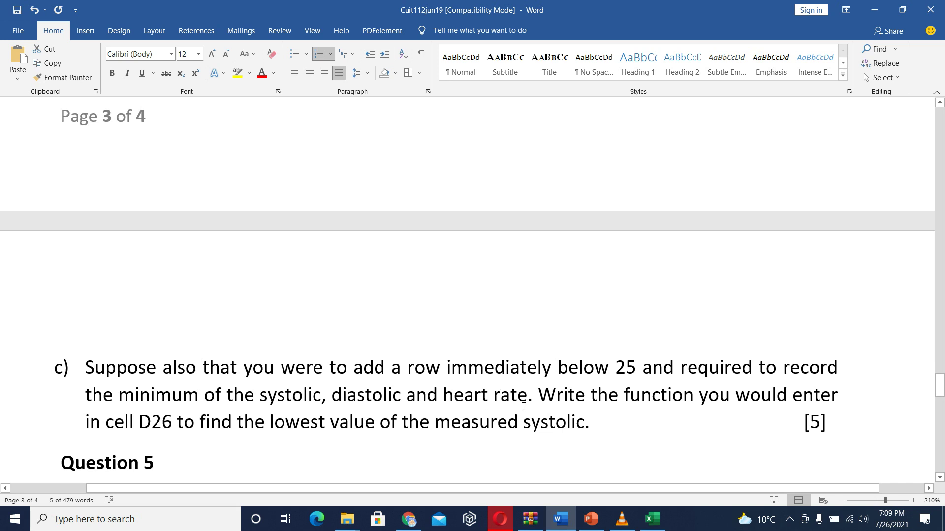
click(653, 519)
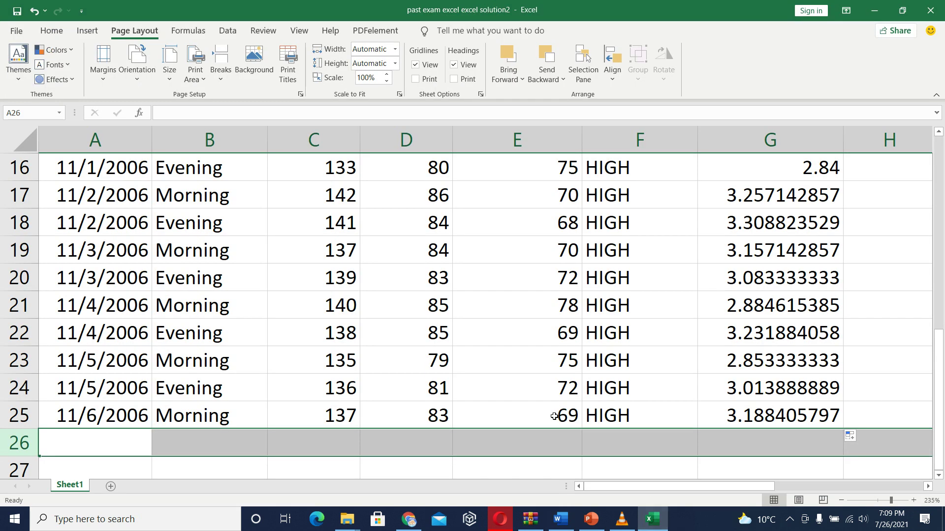
scroll(324, 419, up, 4)
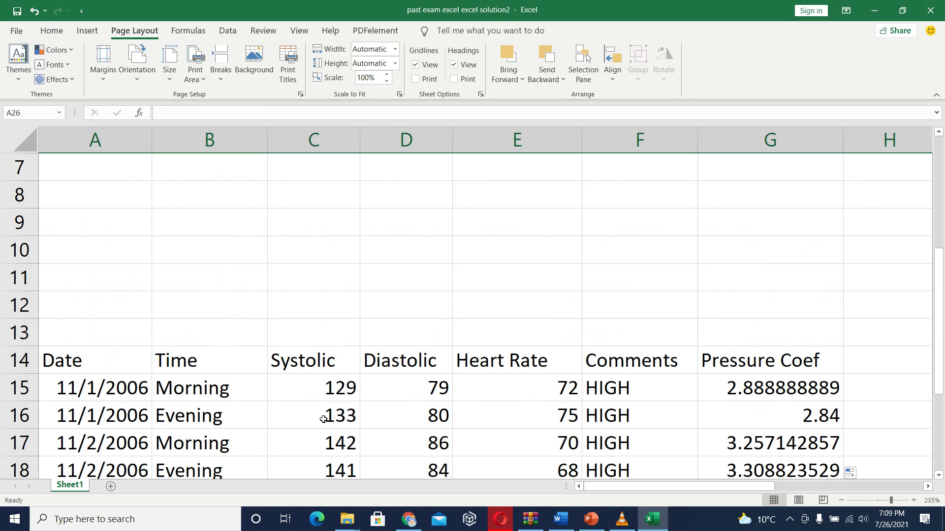
scroll(323, 419, down, 3)
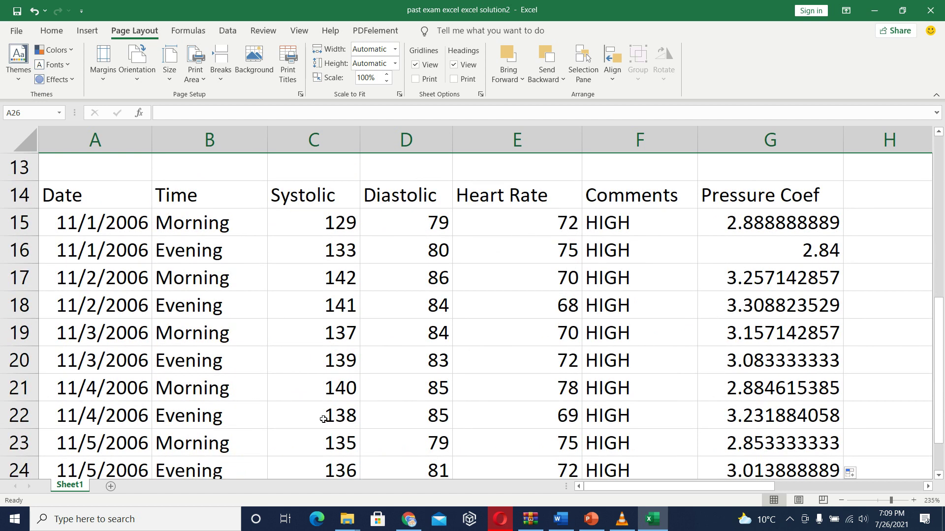
- Reread in Word which function question c) asks for, and return to row 26 of the Excel tracker
click(653, 519)
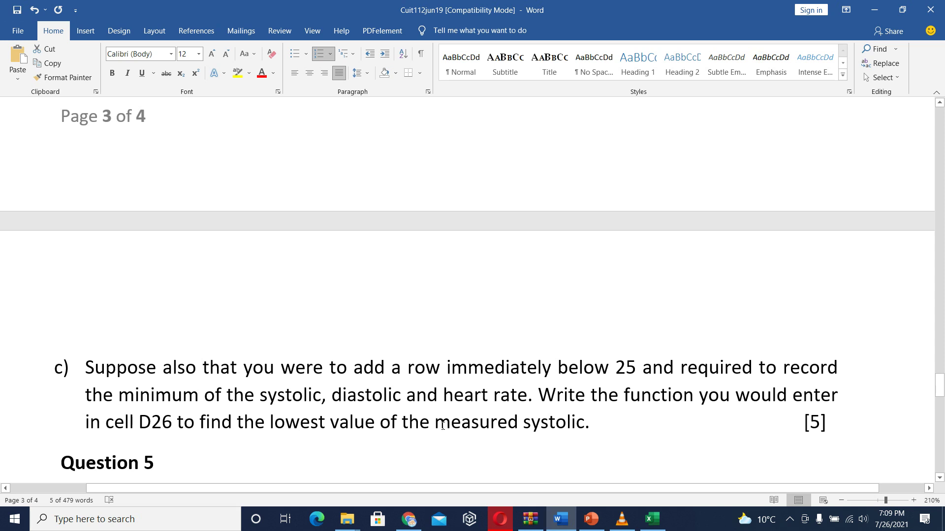
drag(624, 397, 694, 396)
click(653, 519)
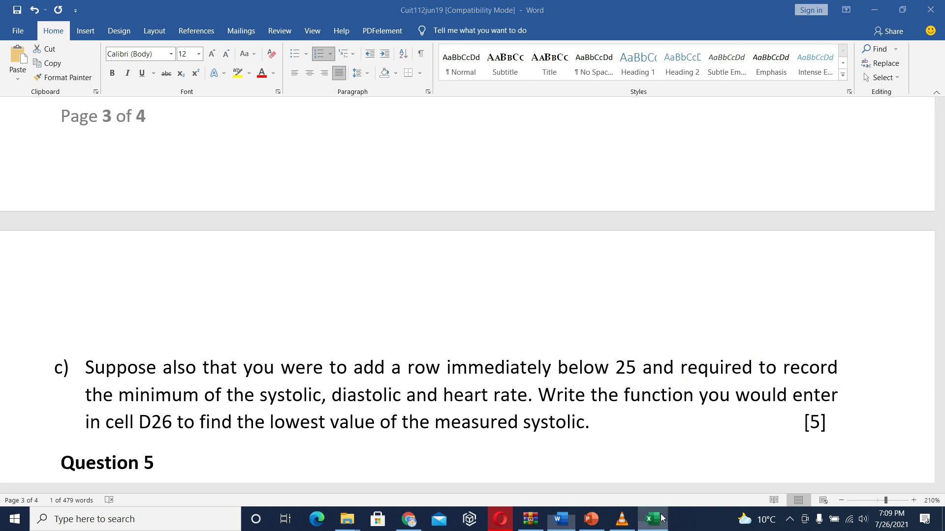
scroll(444, 311, down, 3)
scroll(485, 295, up, 3)
scroll(224, 384, down, 2)
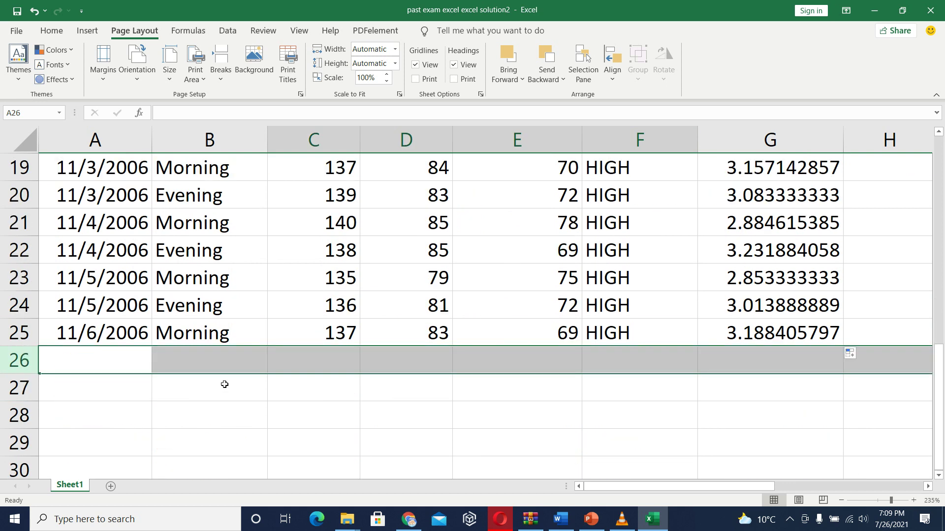
- Use AutoSum's Min function to enter =MIN(C15:C25) in cell C26 for the lowest systolic value
click(313, 356)
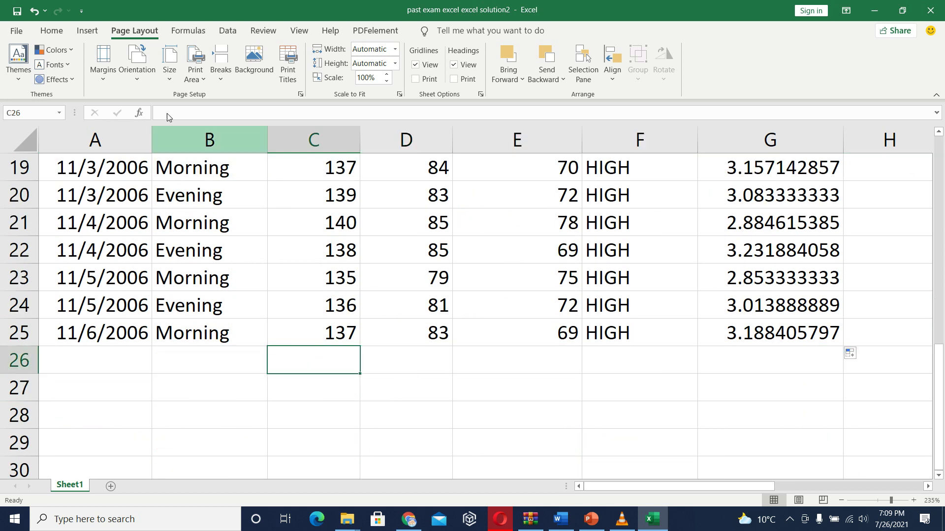
click(52, 30)
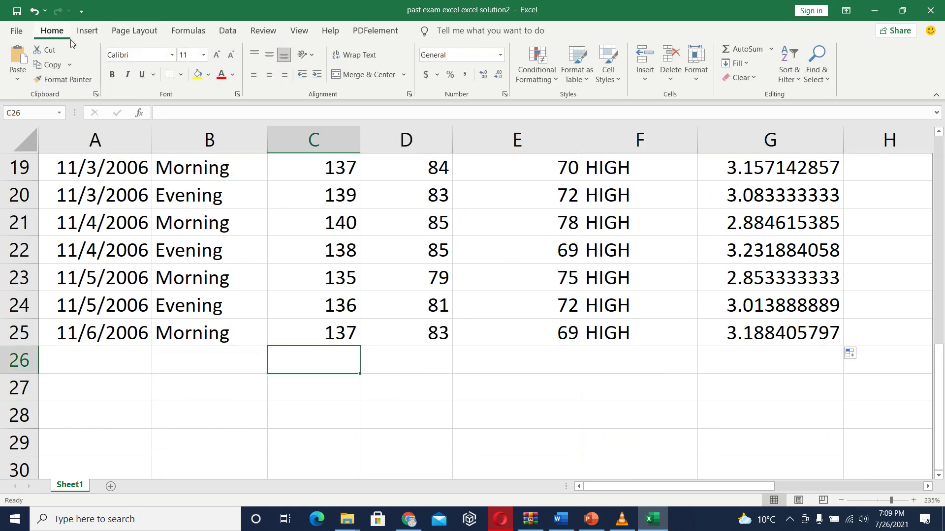
click(771, 51)
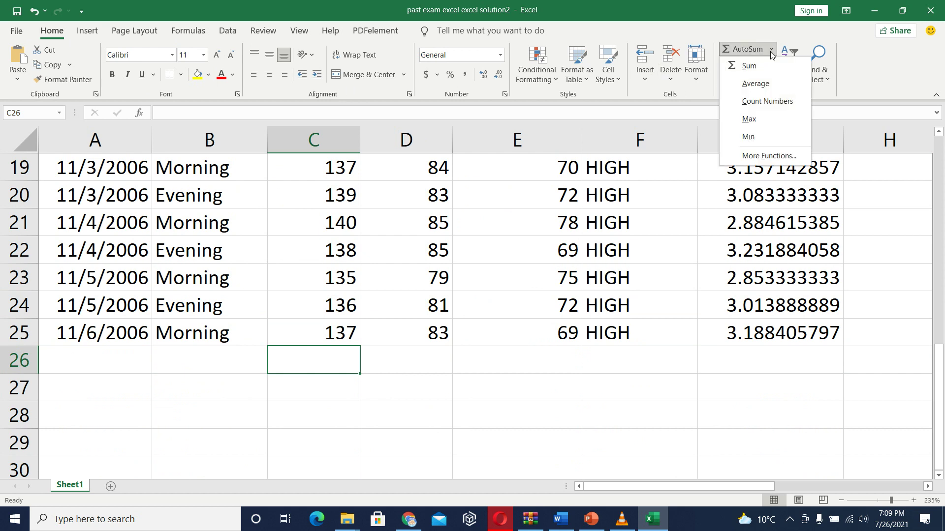
click(748, 138)
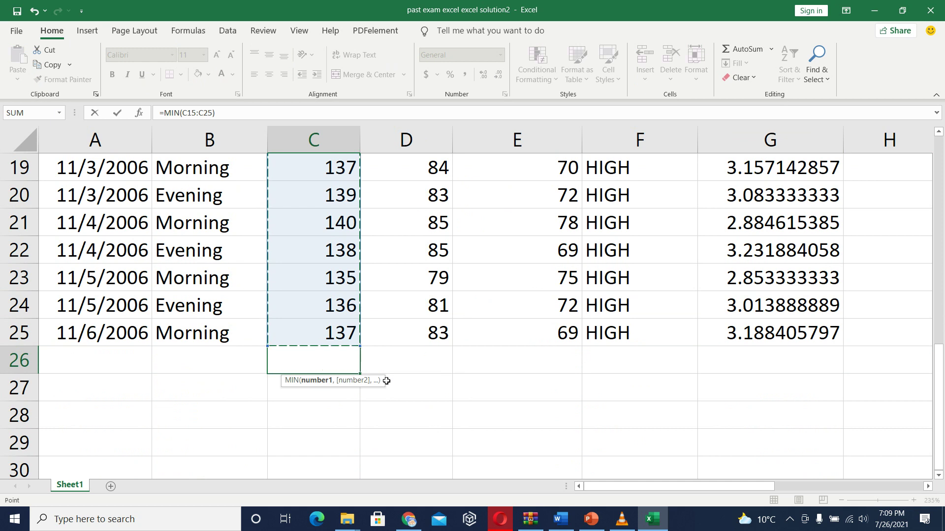
scroll(386, 380, up, 3)
scroll(384, 379, down, 3)
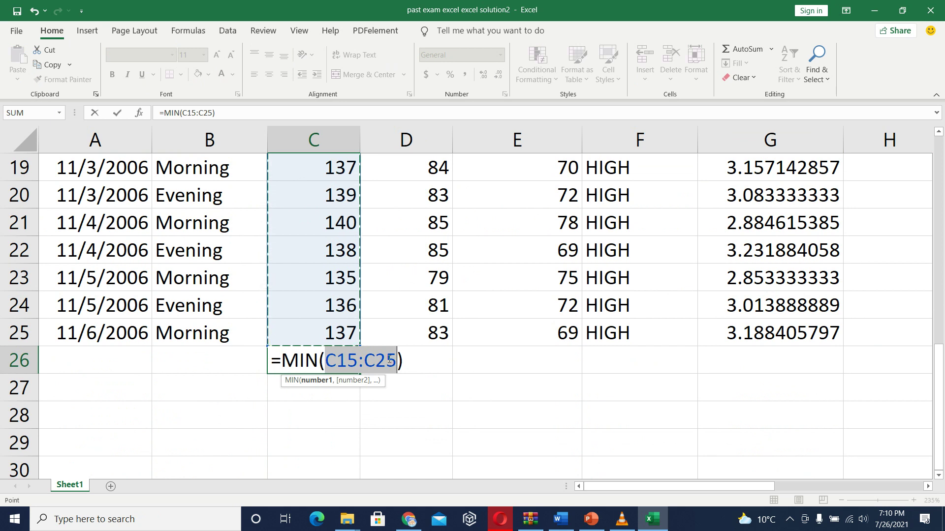
drag(327, 361, 395, 361)
scroll(340, 360, up, 4)
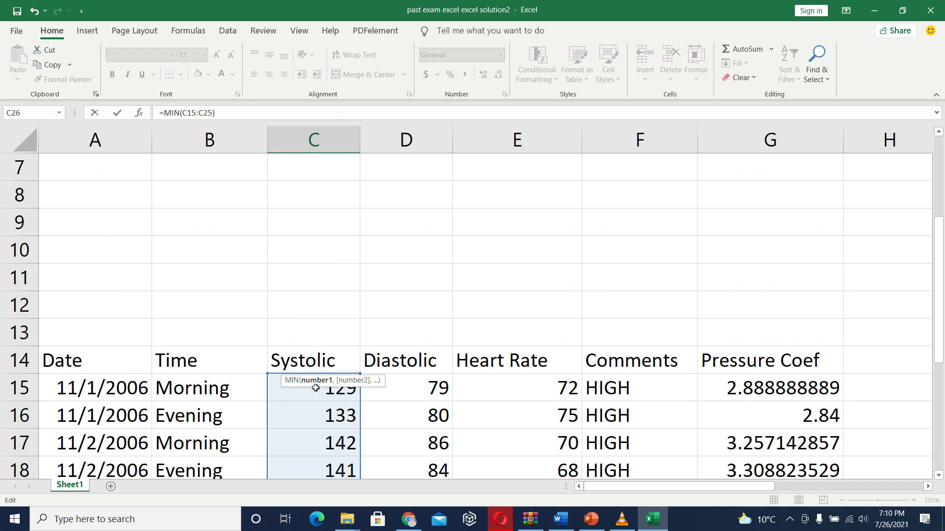
scroll(313, 321, down, 7)
scroll(314, 321, up, 2)
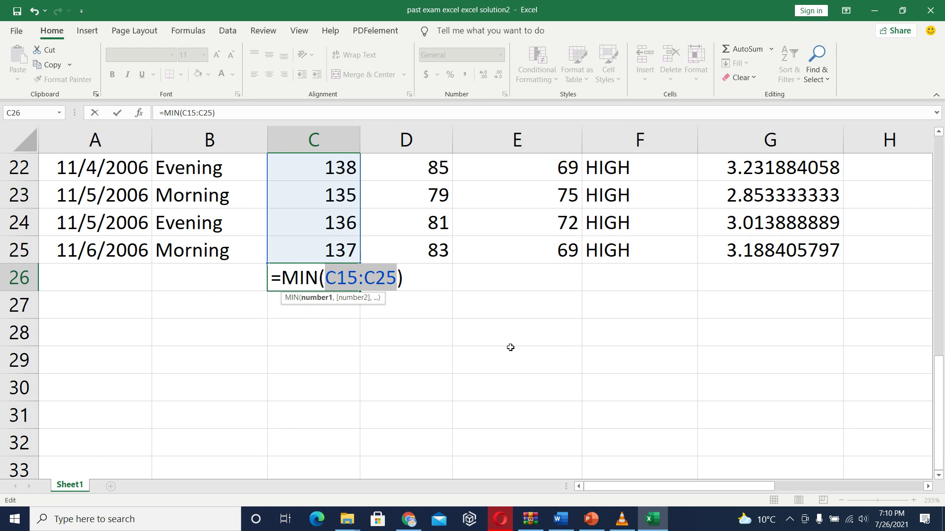
key(Return)
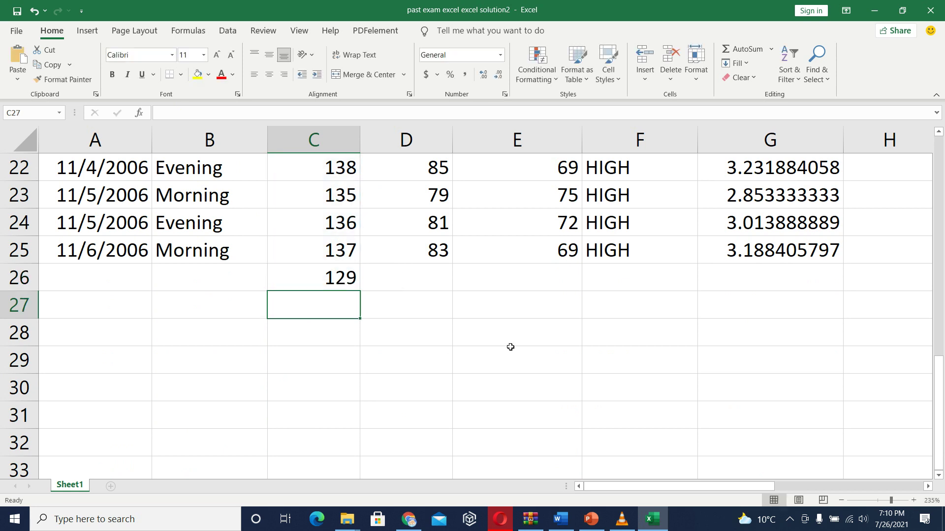
- Fill the C26 minimum formula across to E26 and check the resulting formulas in D26 and E26
click(338, 275)
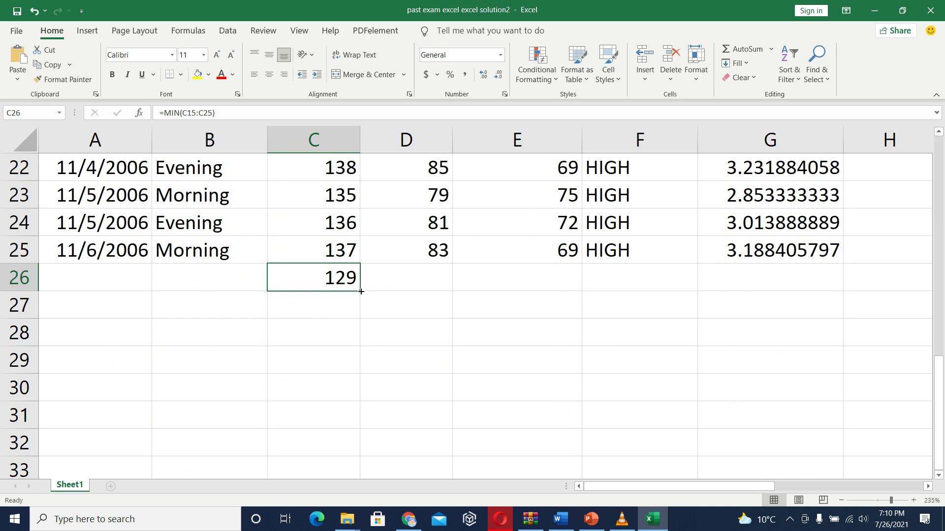
drag(361, 293, 553, 285)
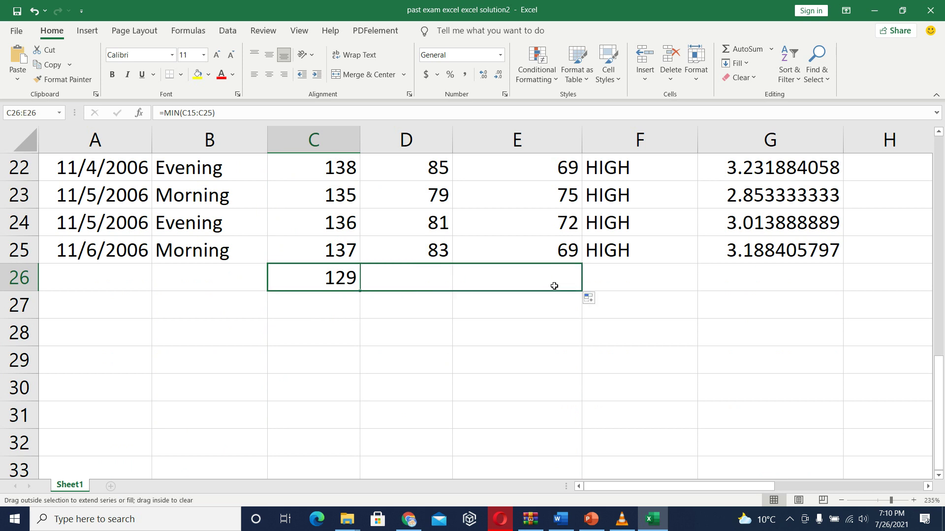
click(426, 281)
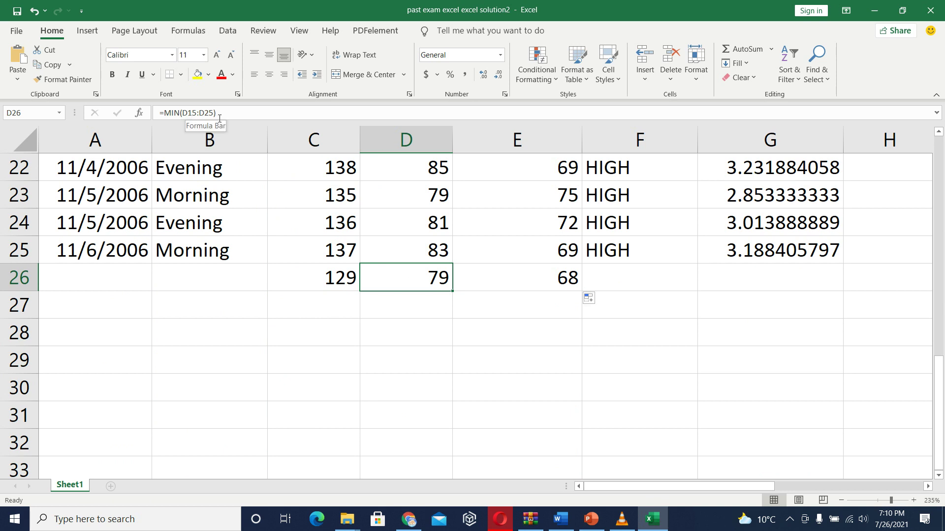
scroll(453, 296, up, 3)
scroll(515, 343, down, 3)
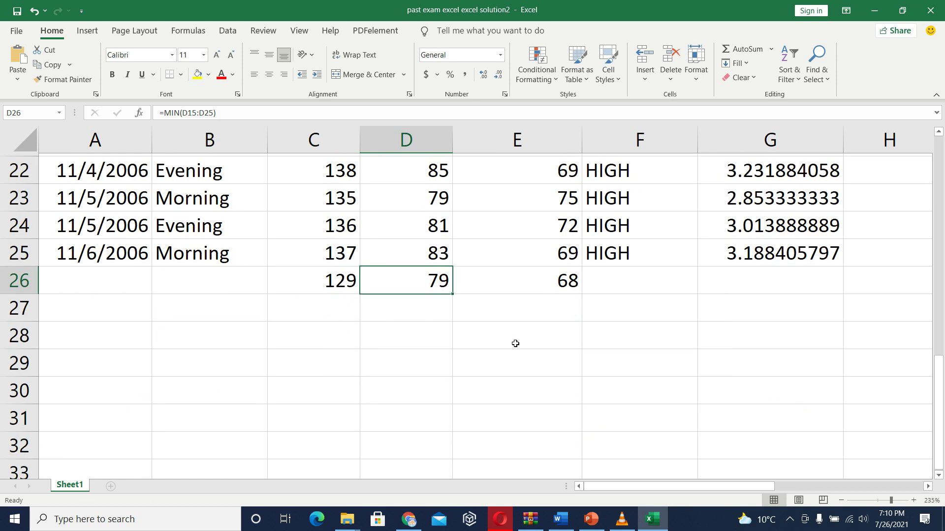
click(572, 283)
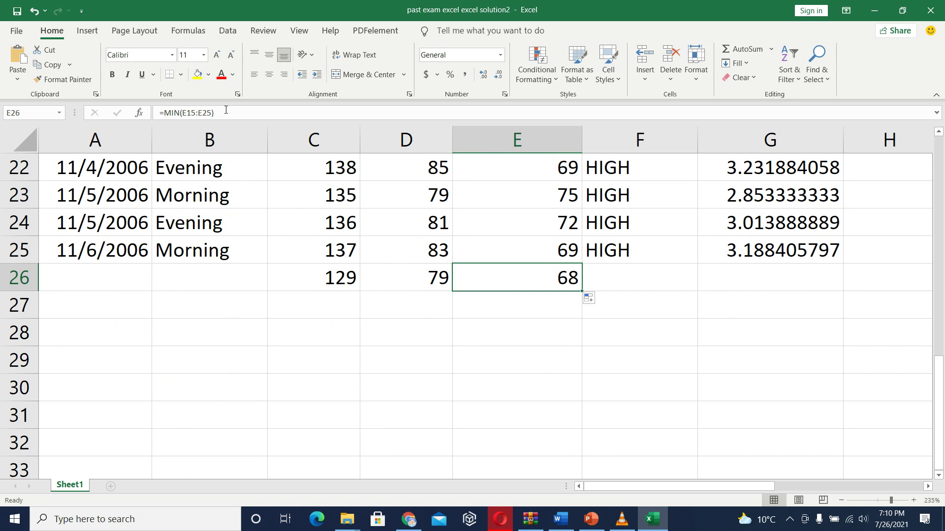
triple_click(482, 278)
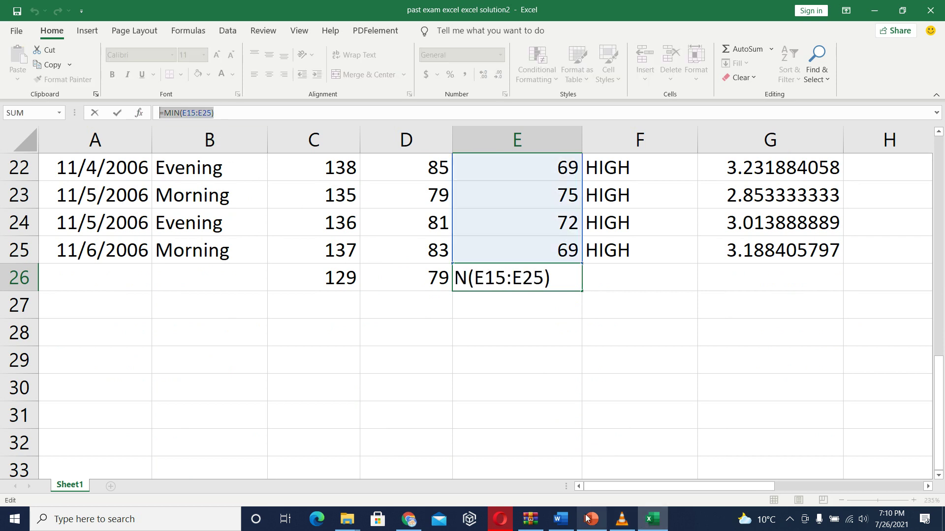
- Switch to Word and review the full text of question c) against the finished minimum formulas
click(562, 521)
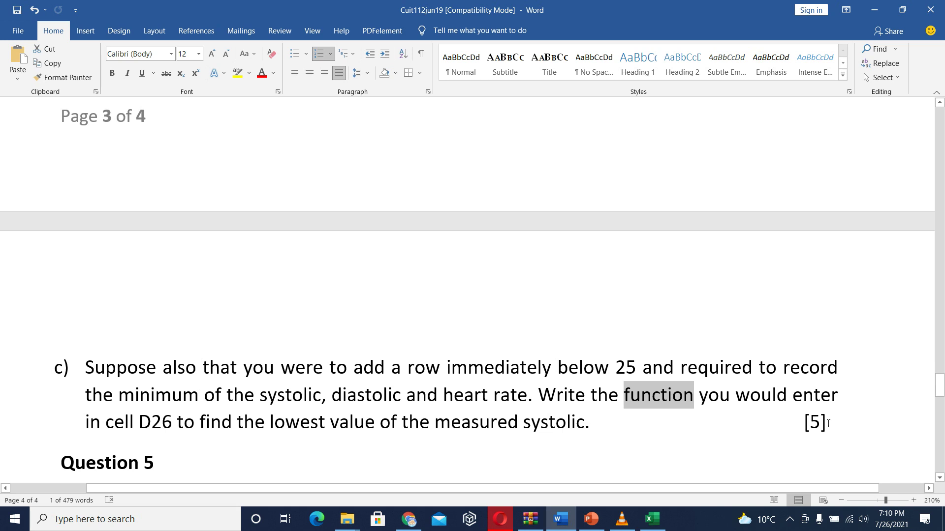
drag(791, 425, 86, 369)
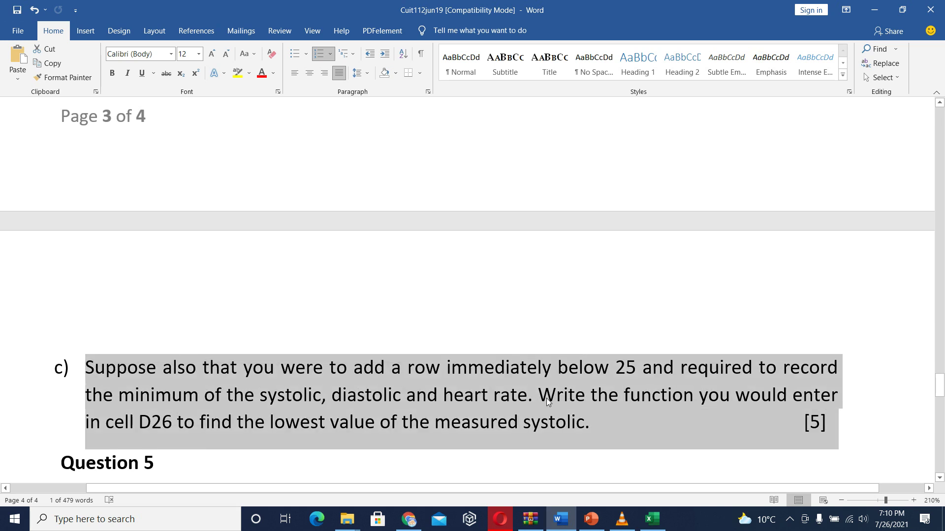
click(586, 397)
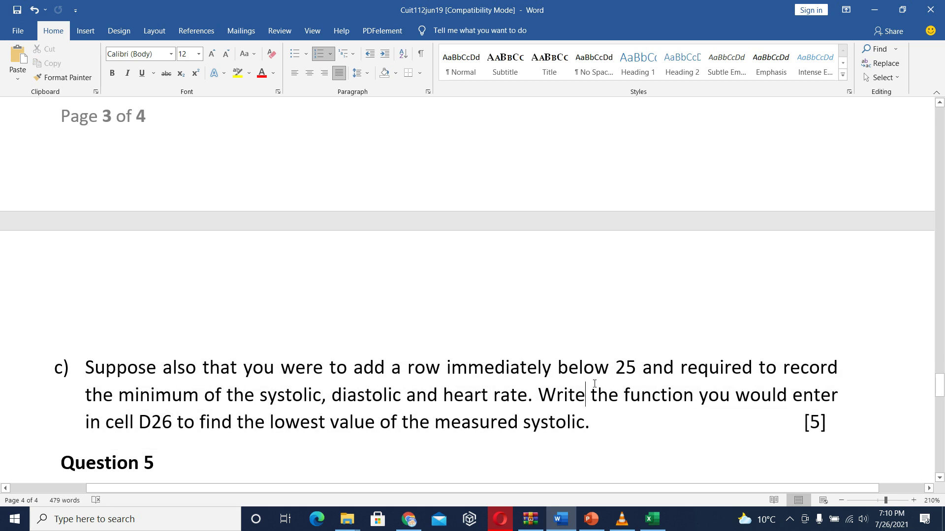
mouse_move(563, 512)
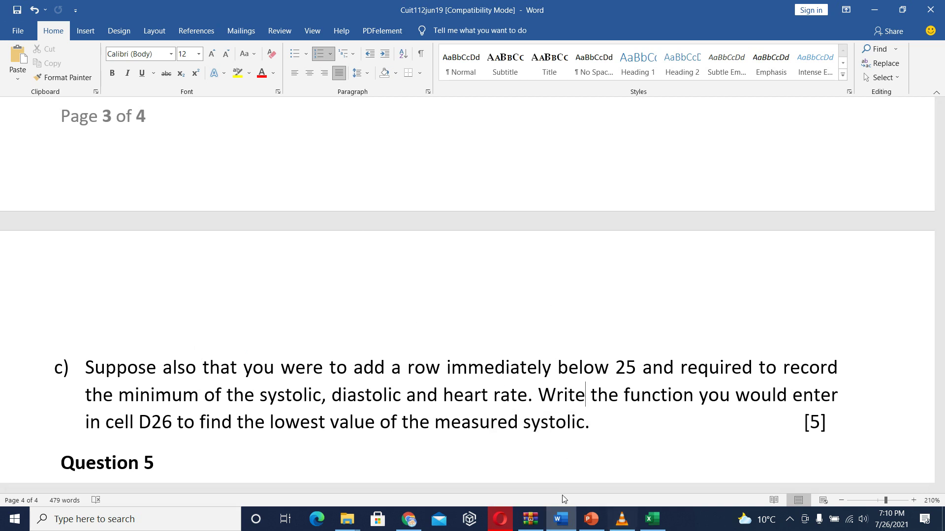
click(503, 523)
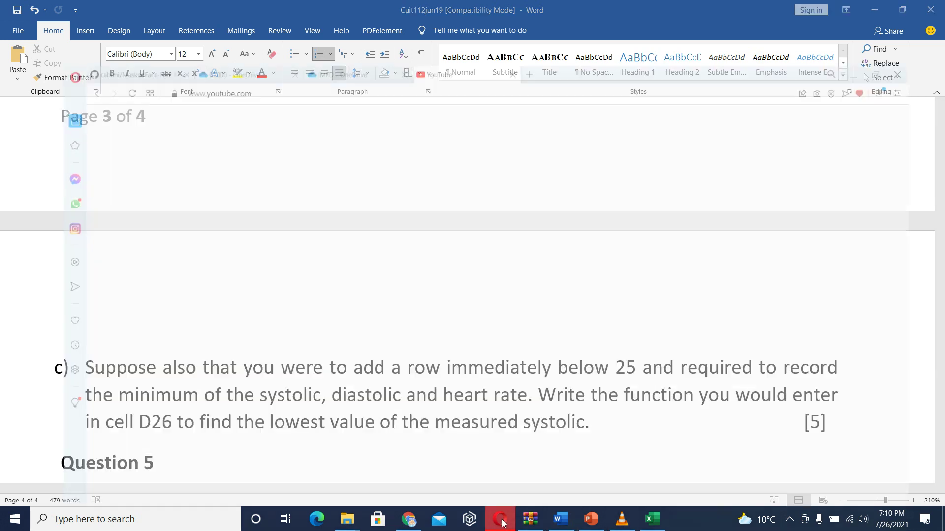
key(alt+Tab)
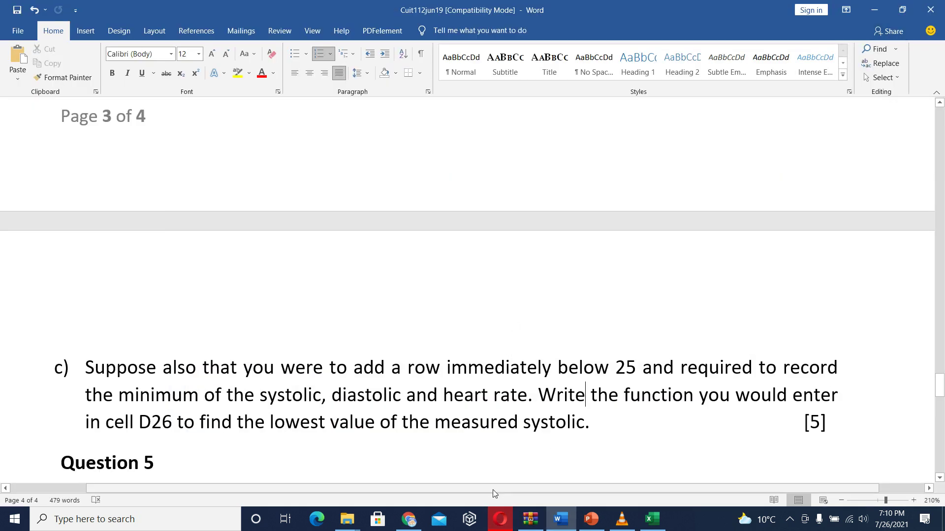
- Switch to Chrome, show the "ms excel" e-mail in Gmail, and read Question 1 with its table and answer options
click(404, 522)
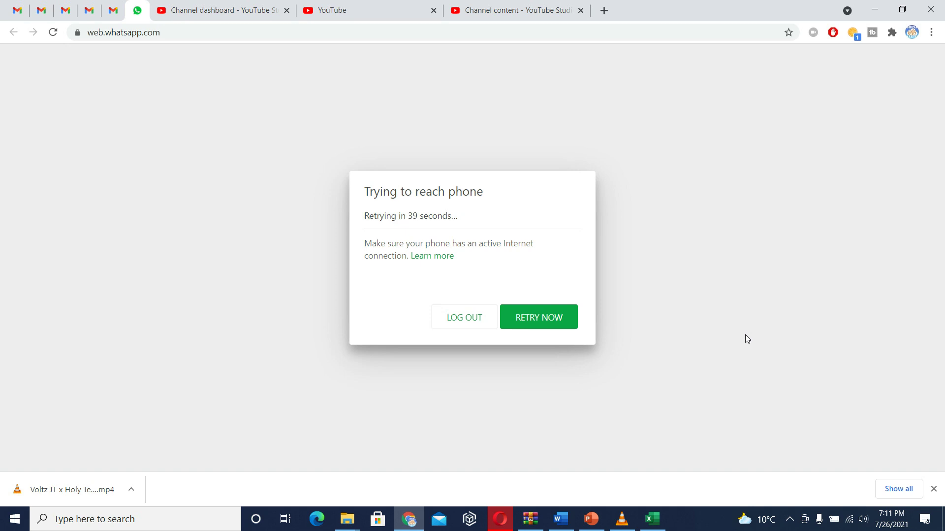
key(ctrl+4)
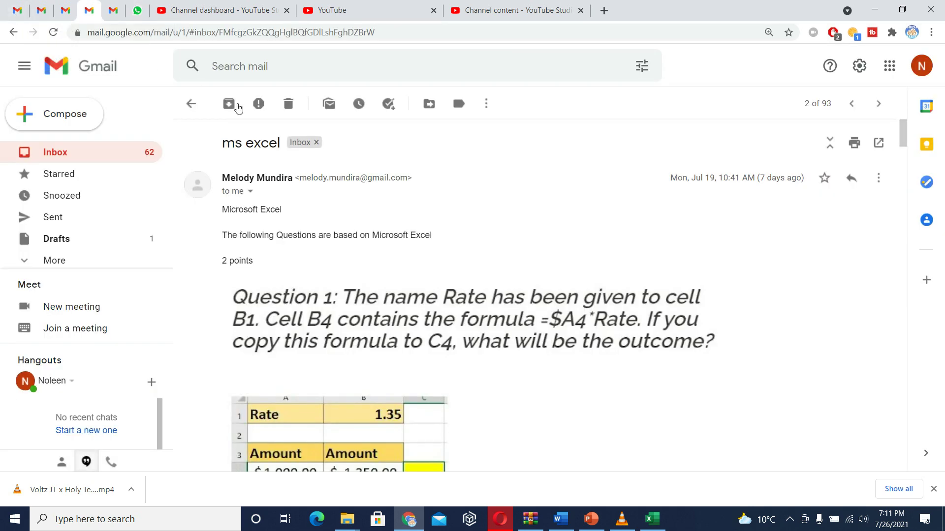
scroll(357, 289, down, 1)
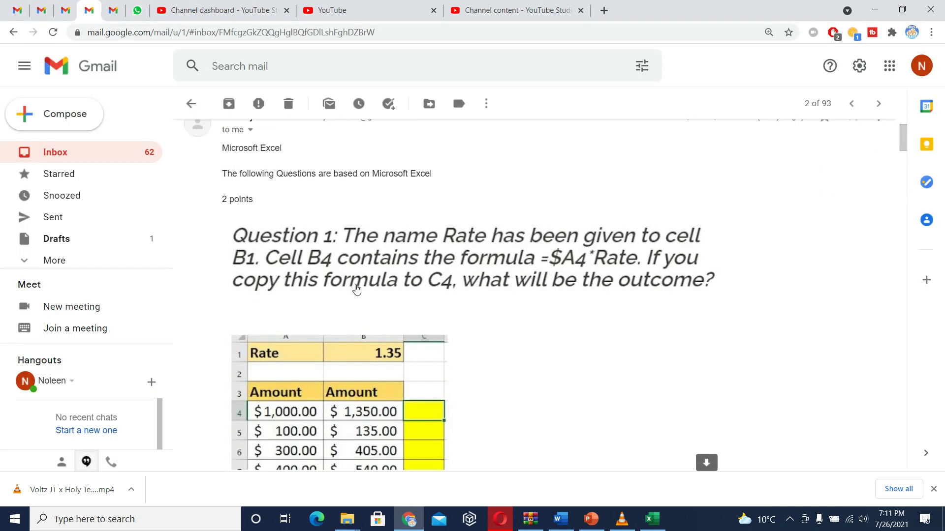
scroll(357, 288, down, 1)
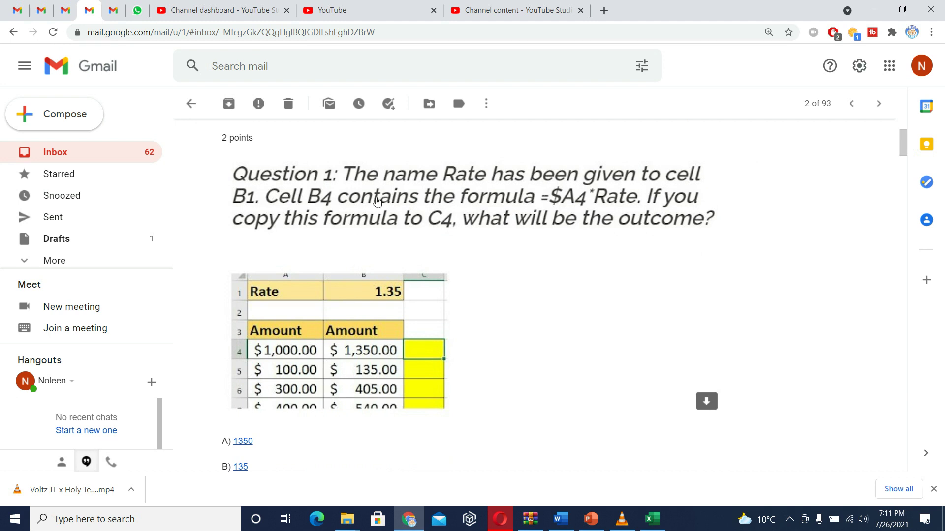
scroll(377, 200, down, 1)
scroll(377, 200, up, 1)
scroll(330, 321, down, 1)
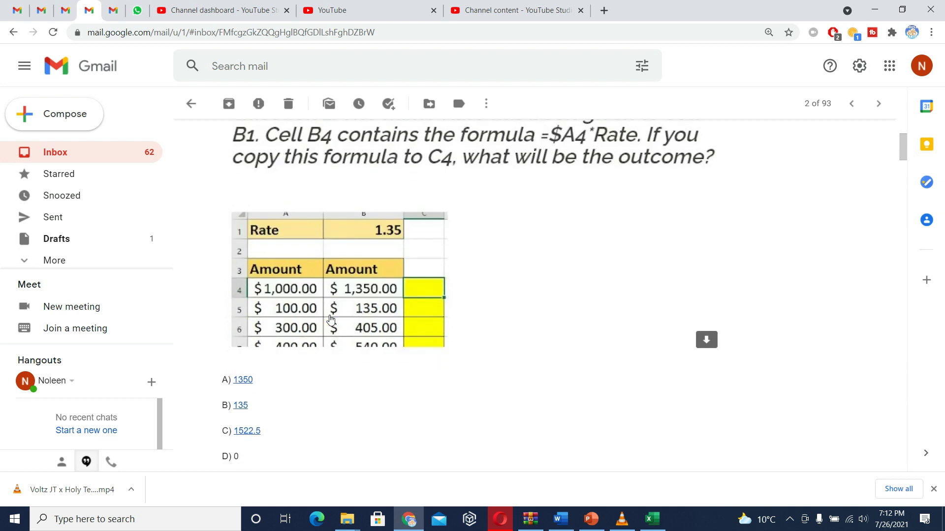
scroll(330, 321, up, 1)
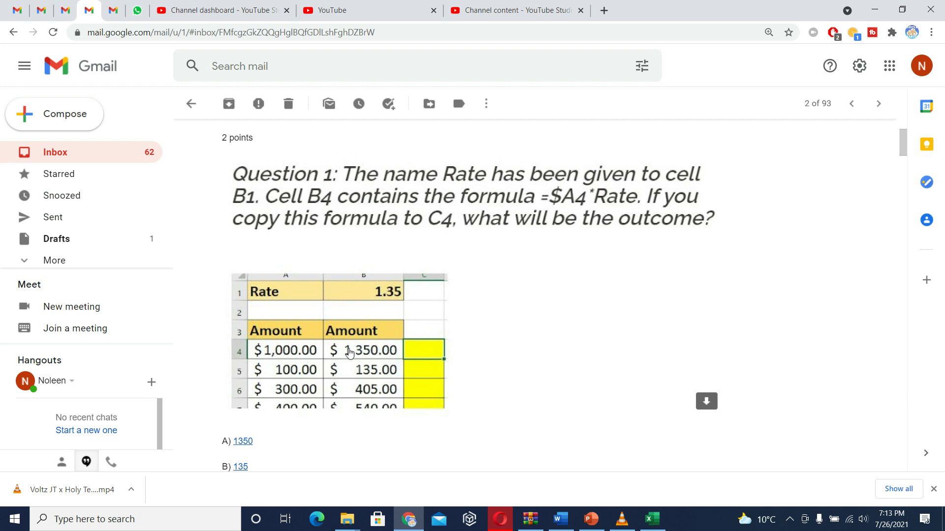
- Open the Calculator app and compute 1350 × 1.35 for comparison with Question 1's answer options
click(166, 517)
text(calculat)
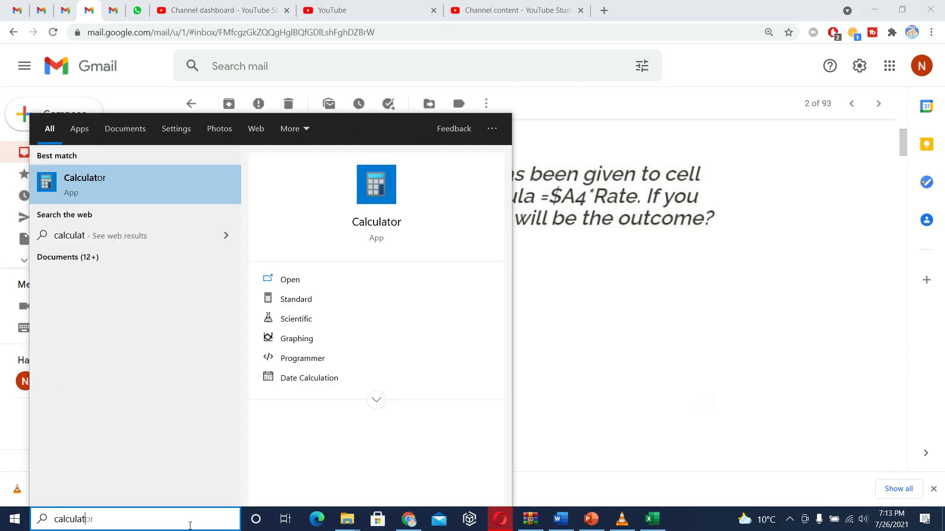
click(96, 188)
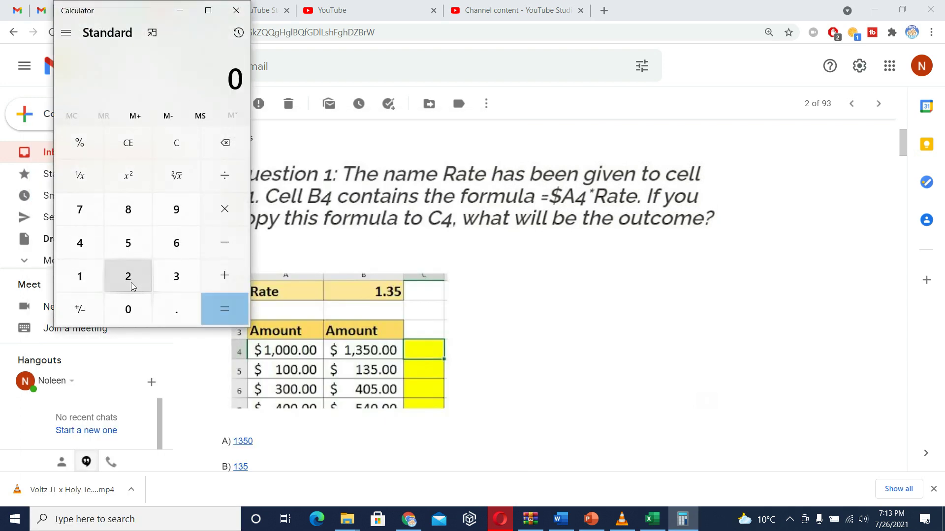
click(78, 279)
click(173, 284)
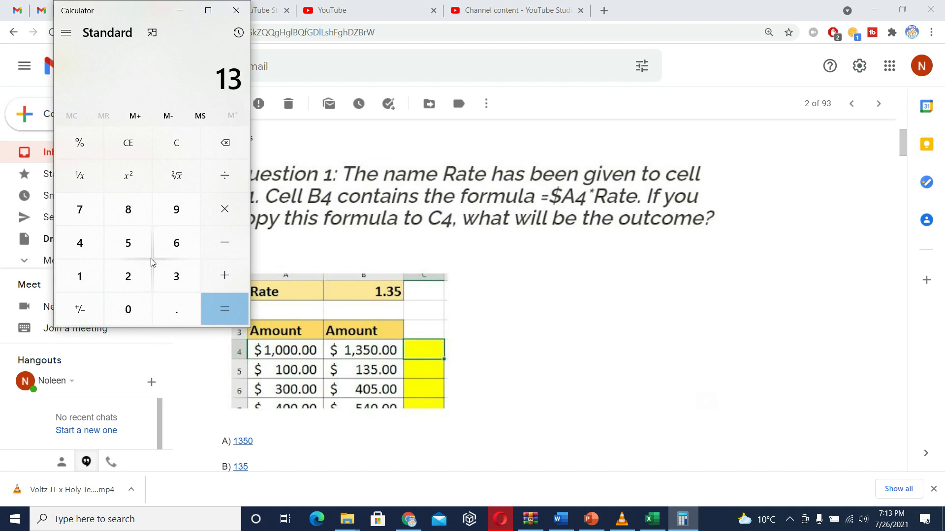
click(129, 244)
click(126, 309)
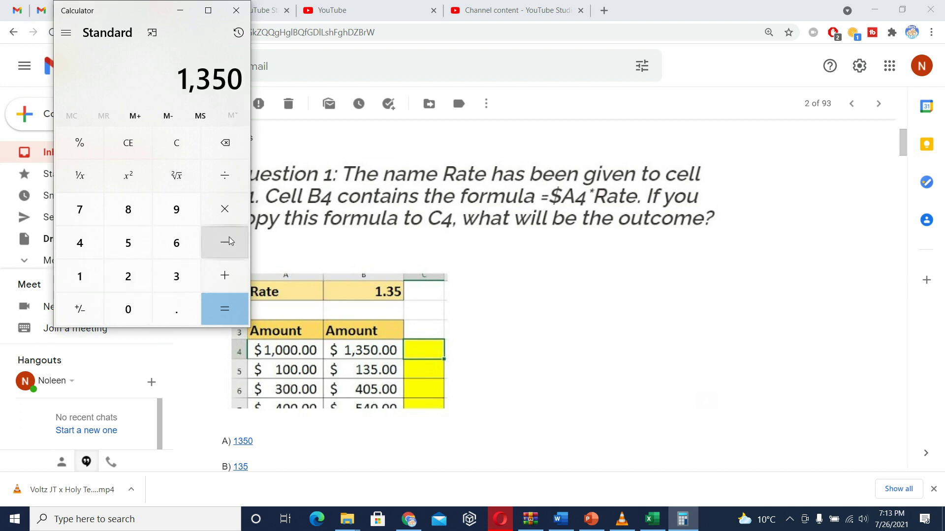
click(228, 213)
click(89, 276)
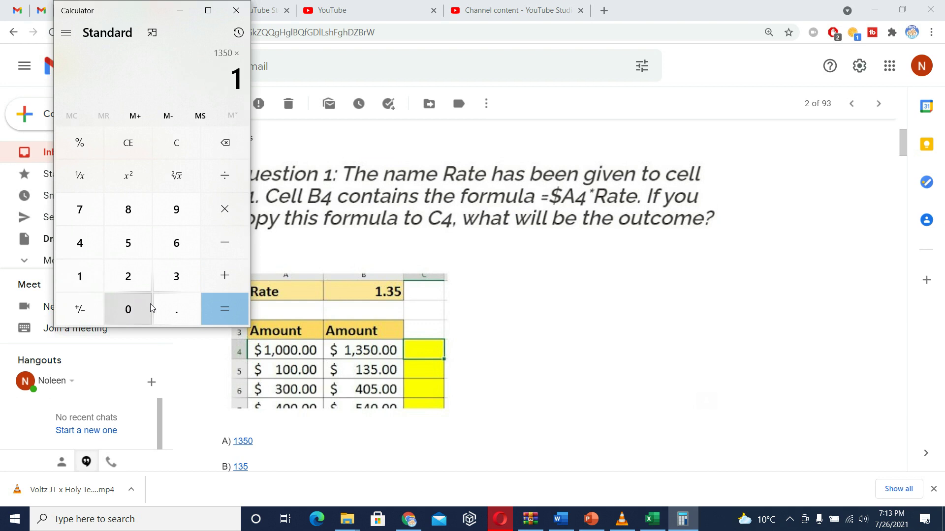
click(170, 310)
click(177, 283)
click(136, 248)
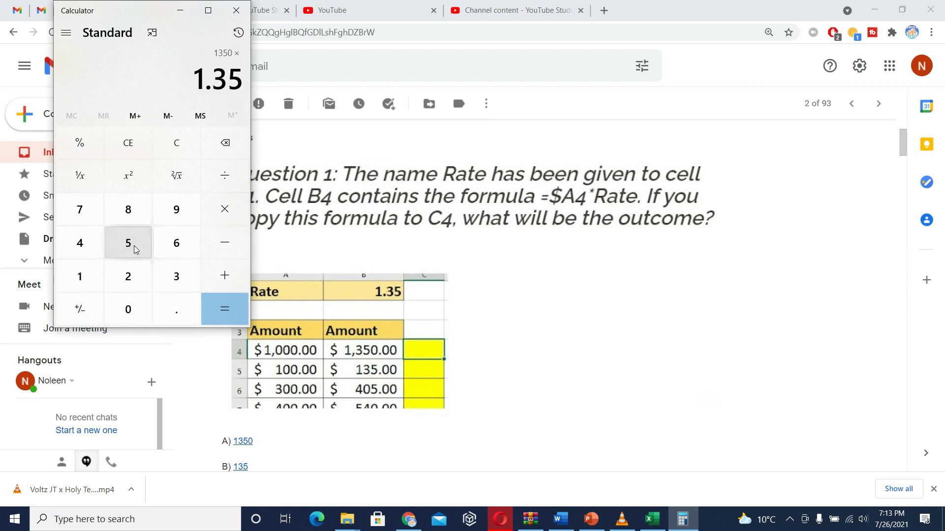
click(224, 308)
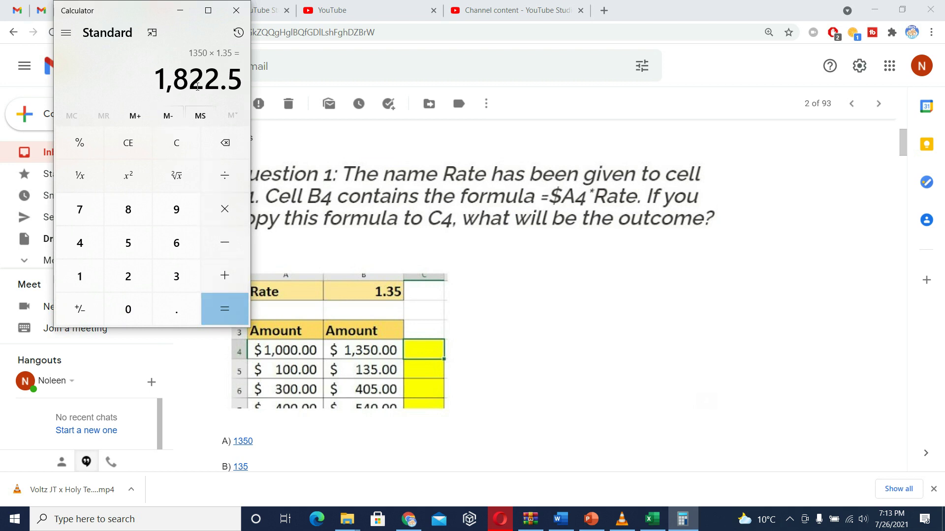
scroll(464, 373, down, 1)
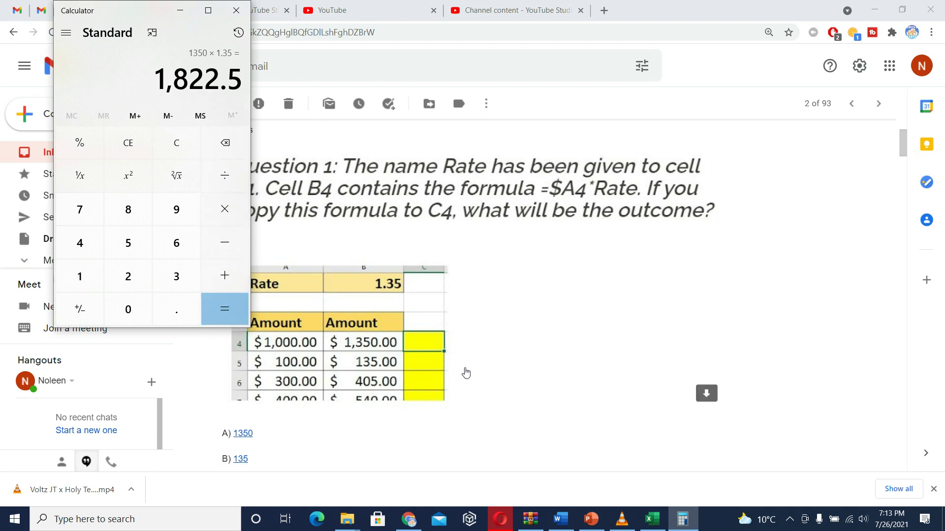
- Switch to Excel and add a new worksheet to the past exam solution workbook
scroll(466, 373, down, 1)
scroll(466, 373, up, 1)
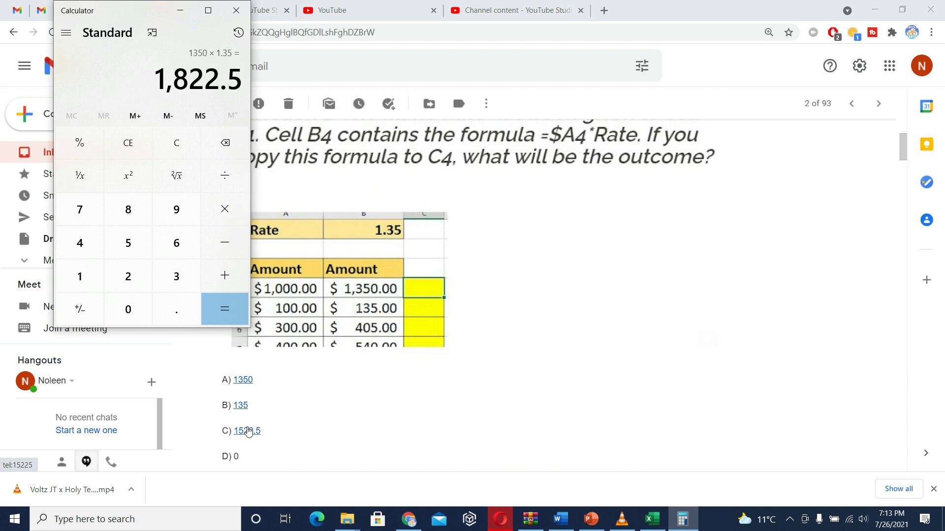
click(658, 520)
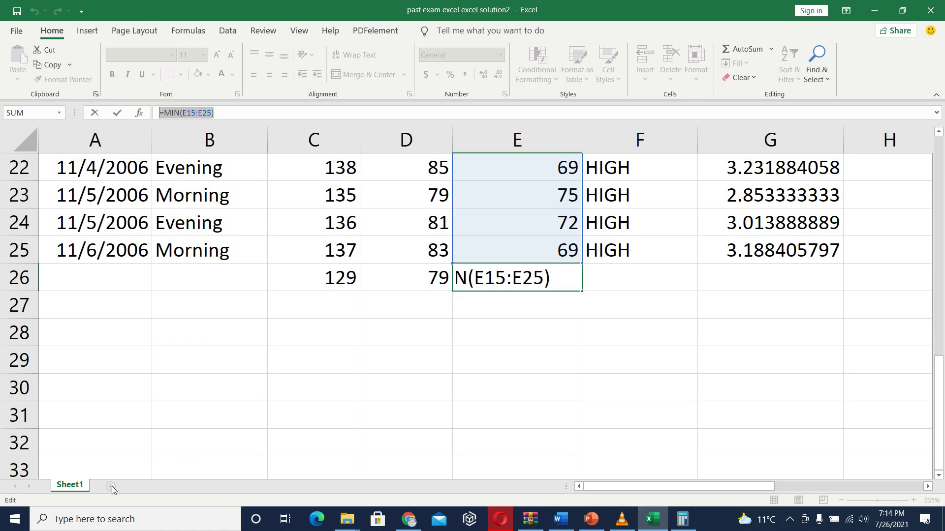
click(74, 485)
click(80, 487)
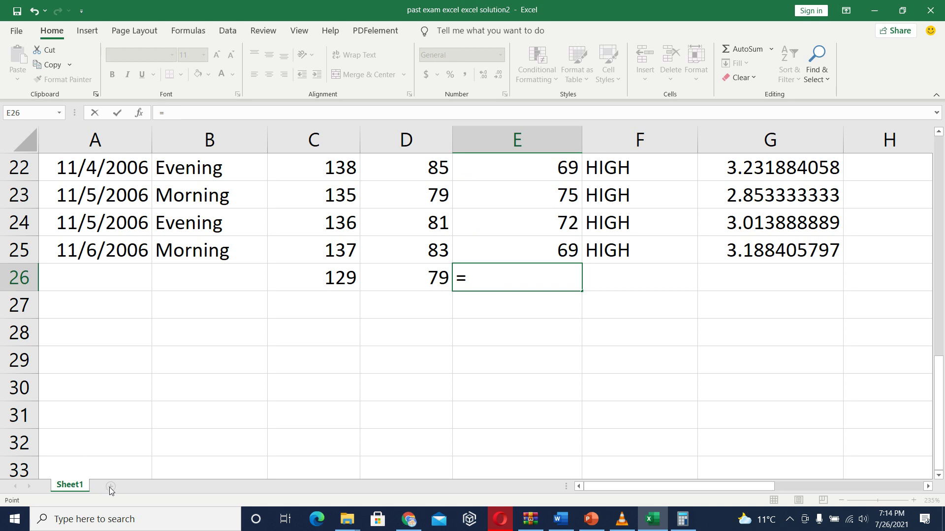
click(16, 31)
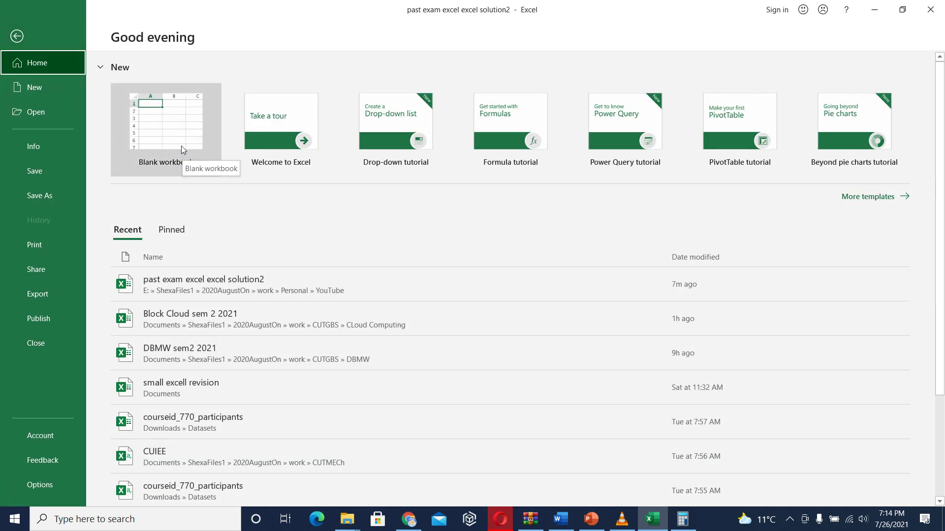
click(17, 36)
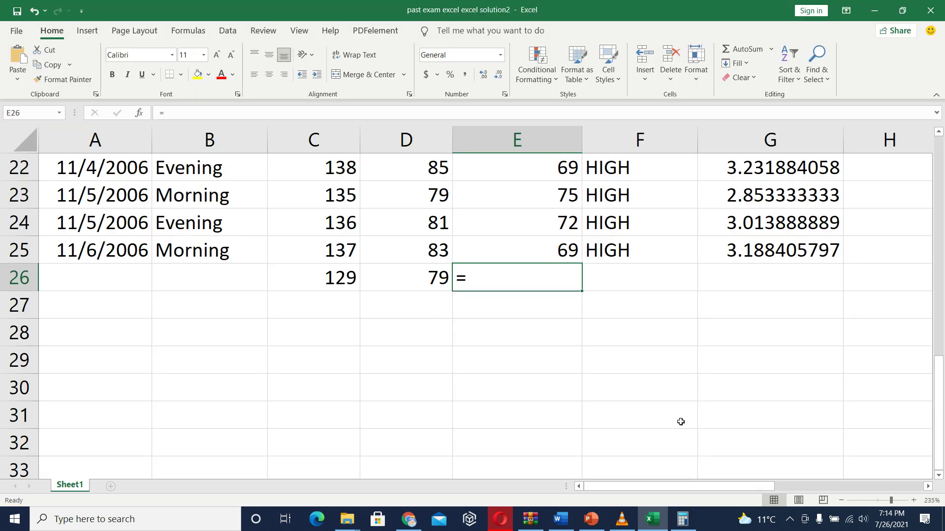
scroll(658, 371, down, 3)
scroll(657, 372, down, 8)
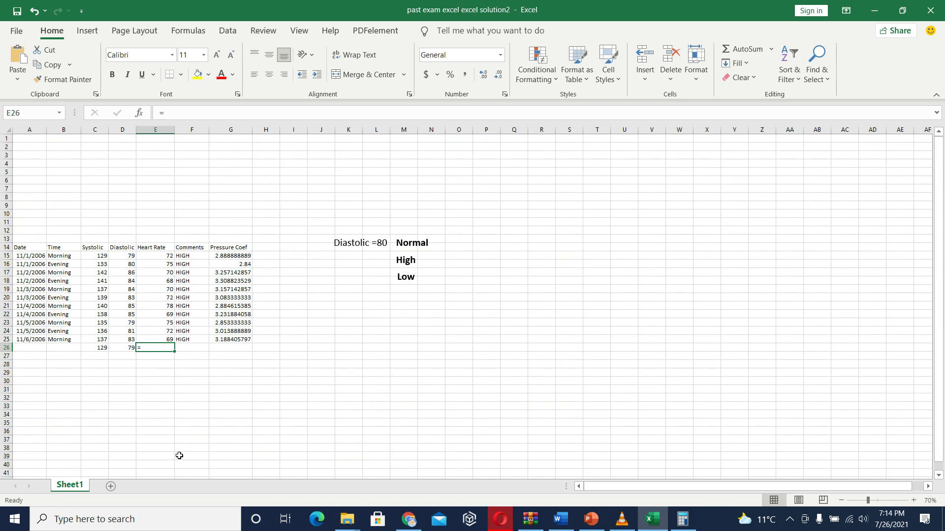
click(110, 487)
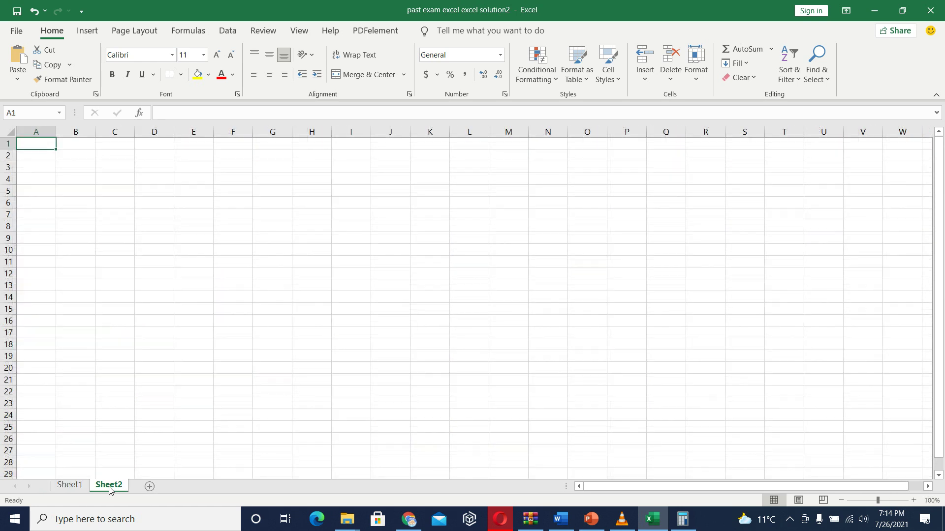
- Arrange the Excel and Calculator windows around the emailed question and enter Rate in A1 and 1.35 in B1 of Sheet2
drag(745, 17, 741, 113)
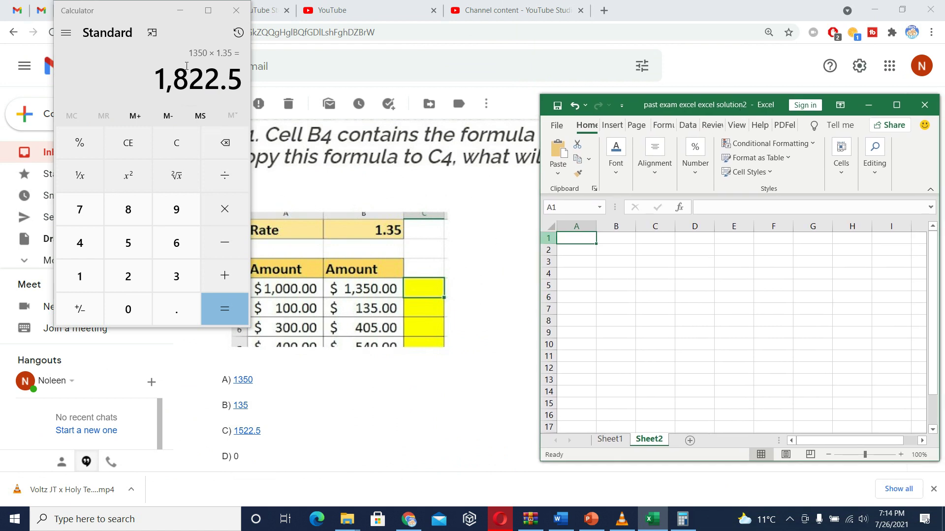
drag(137, 11, 43, 25)
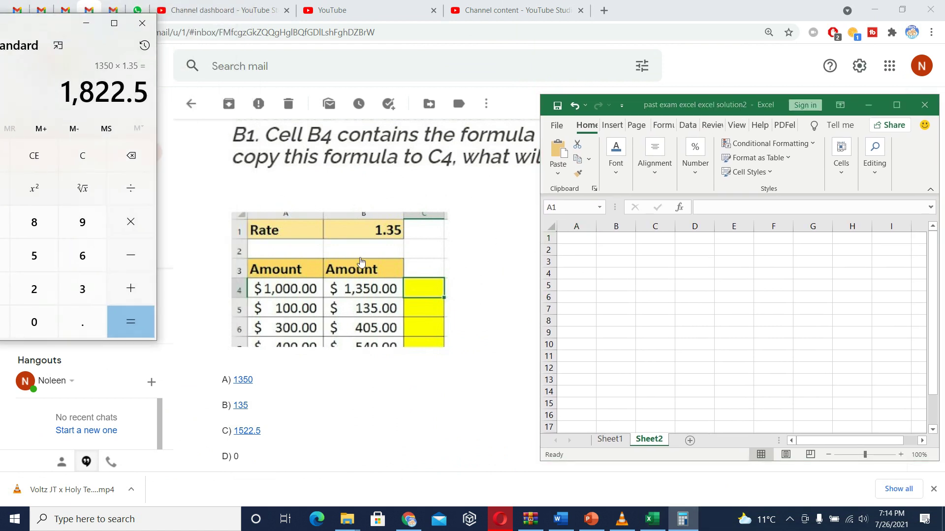
click(589, 238)
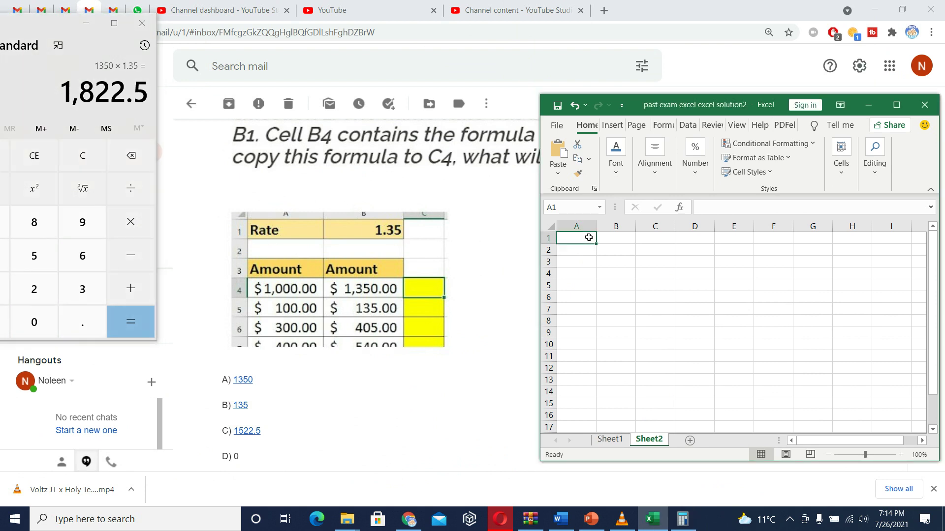
text(Rate)
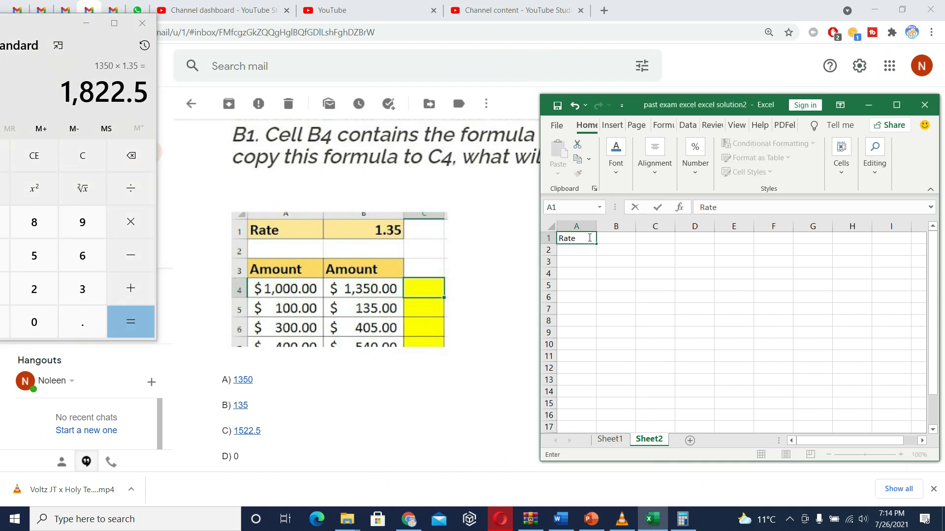
key(Tab)
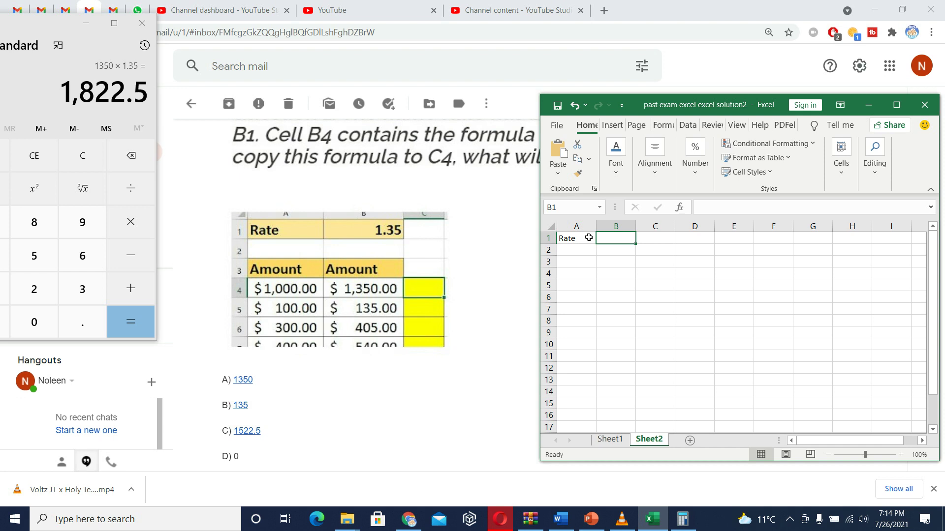
text(1.35)
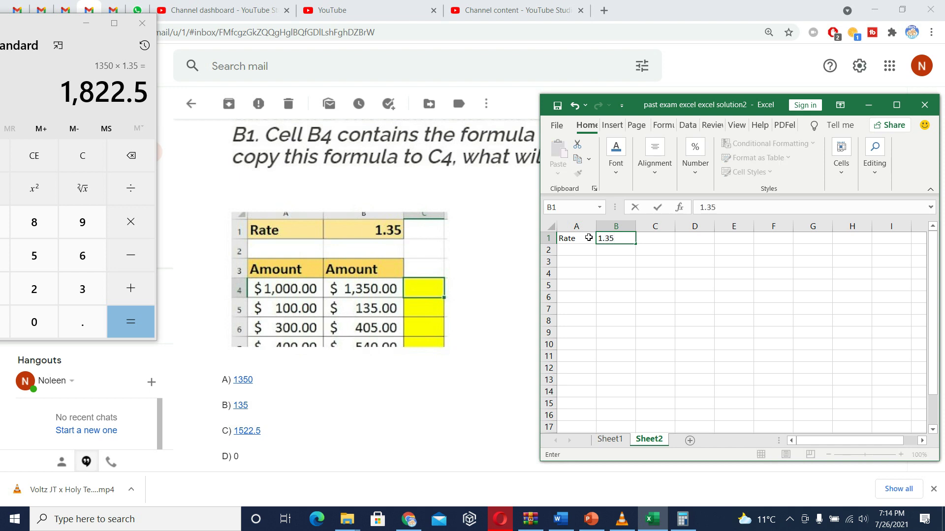
- Enter the heading Amount in A3 and the value 1000 in accounting format in A4
click(577, 261)
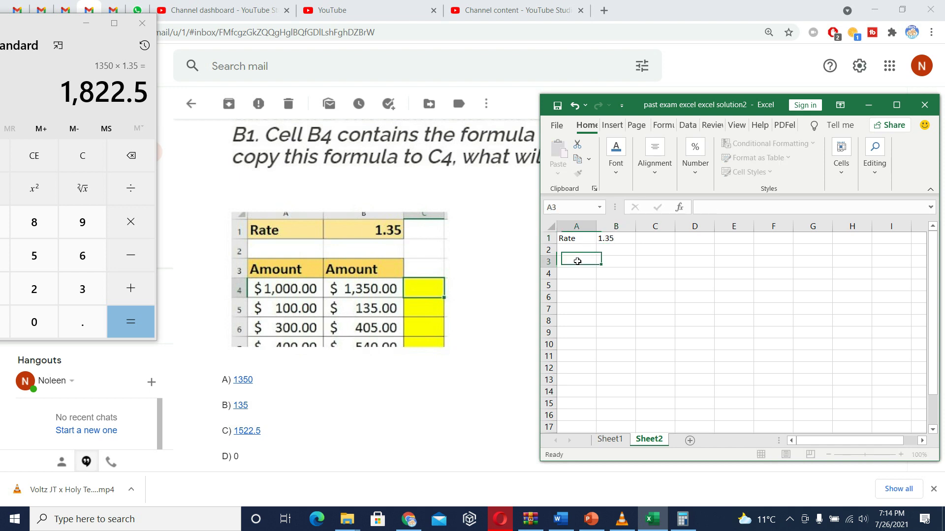
text(Amou)
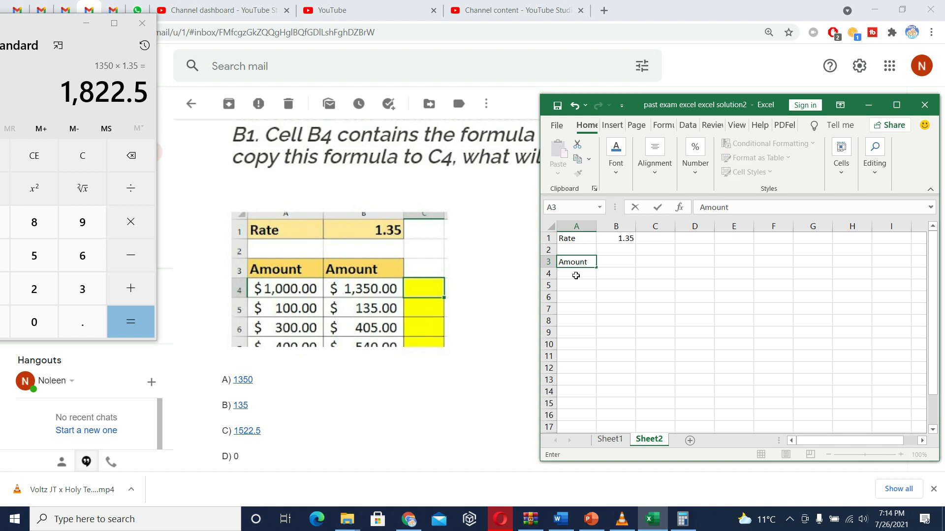
text(nt)
click(576, 276)
click(896, 105)
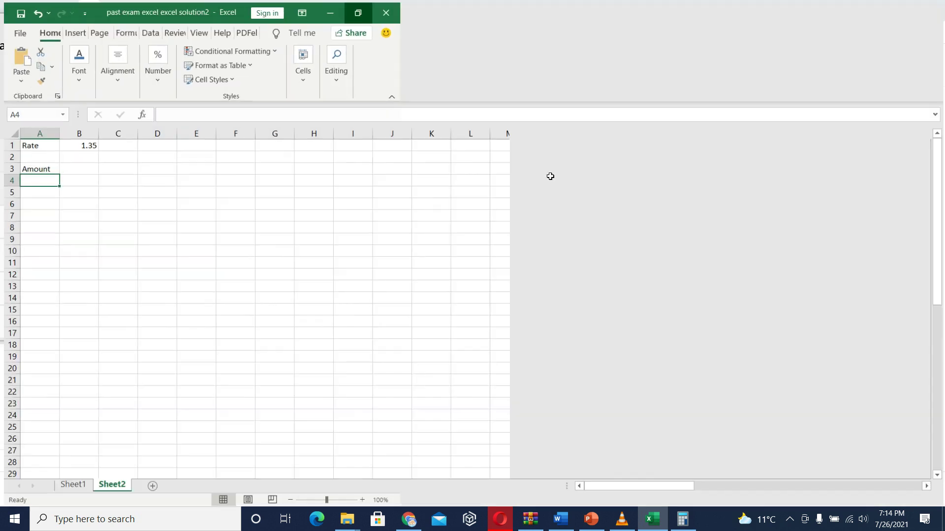
click(426, 75)
text(1000)
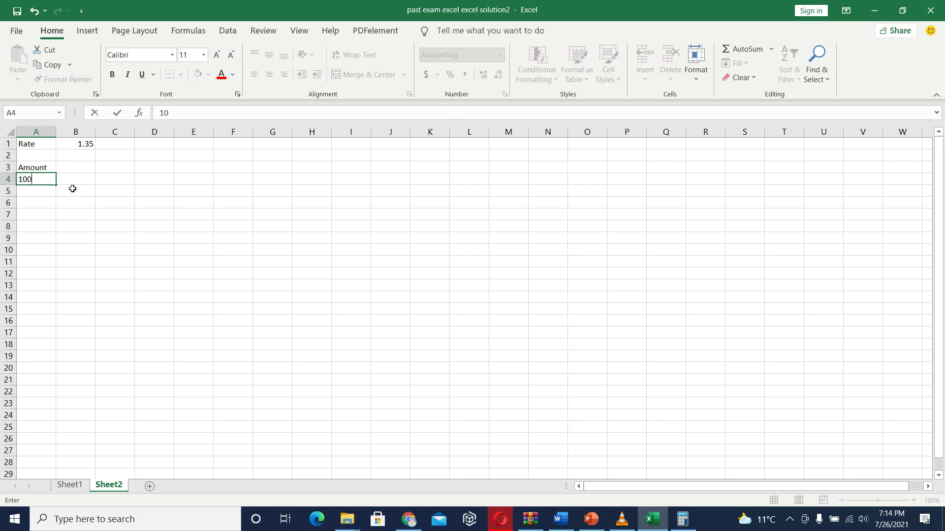
- Place the Excel window beside the question again and enter the heading Amount in B3
click(80, 168)
drag(531, 11, 806, 82)
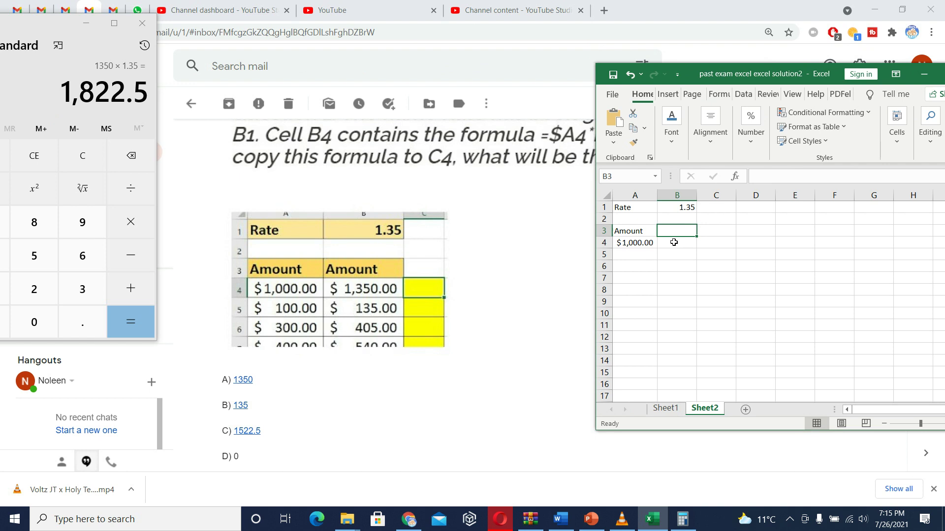
text(Amount)
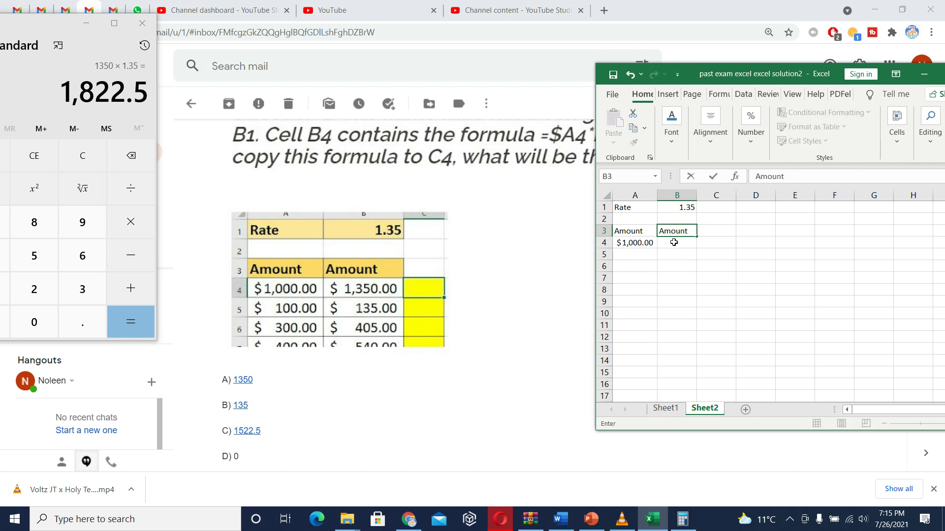
- Enter the formula =A4*B1 in cell B4 to multiply the amount by the rate
click(674, 243)
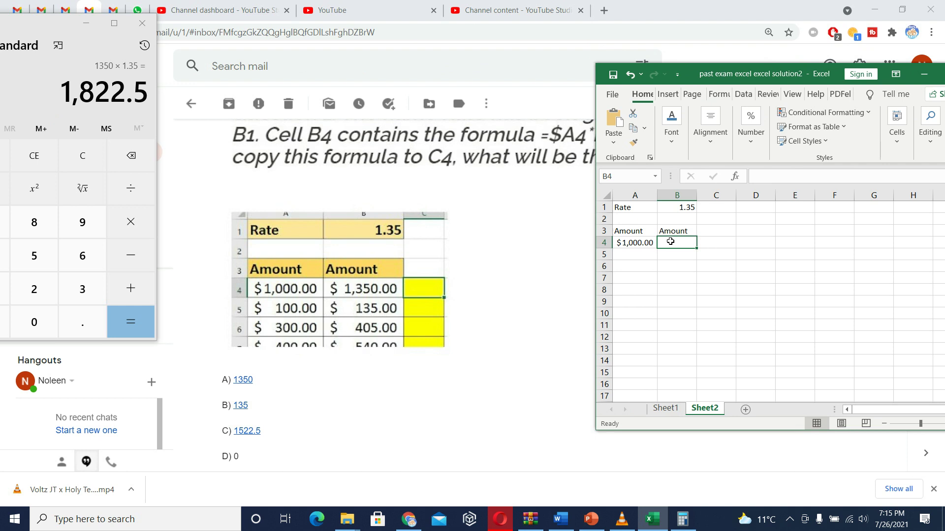
text(=)
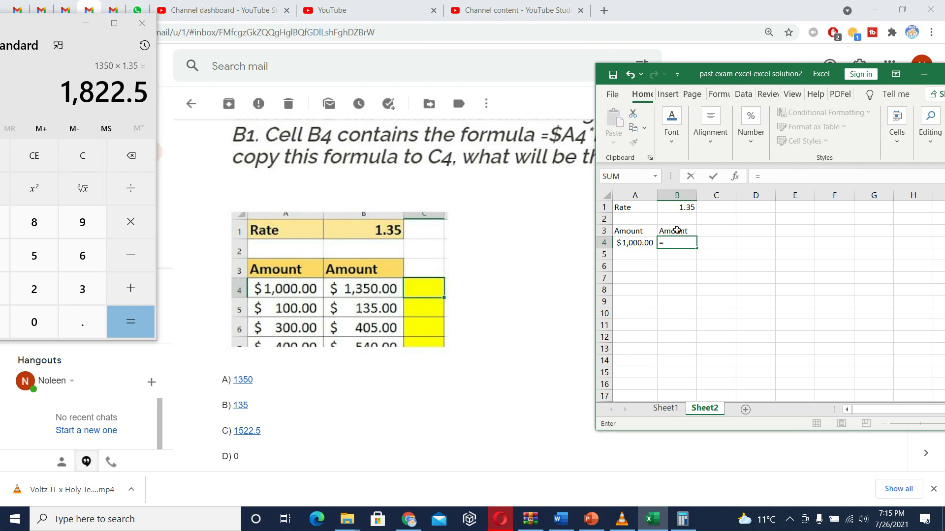
click(638, 244)
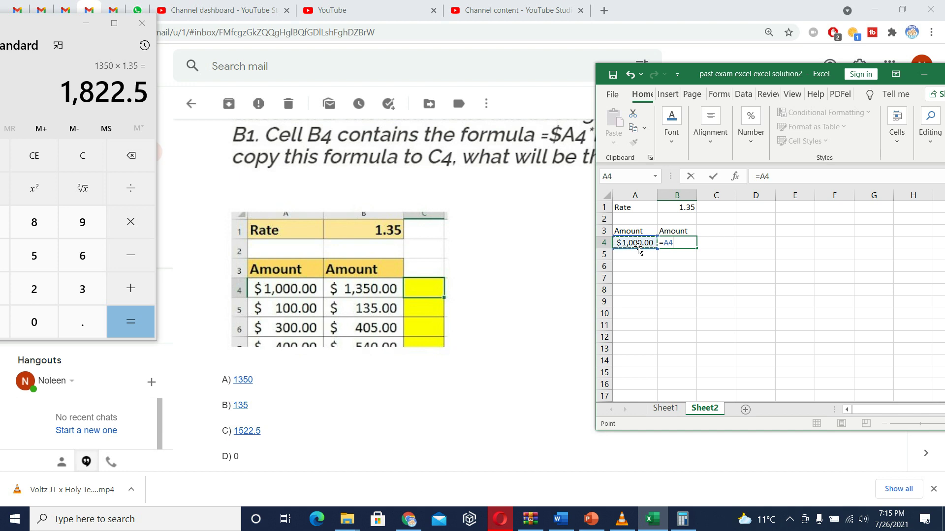
text(*)
click(685, 208)
key(Return)
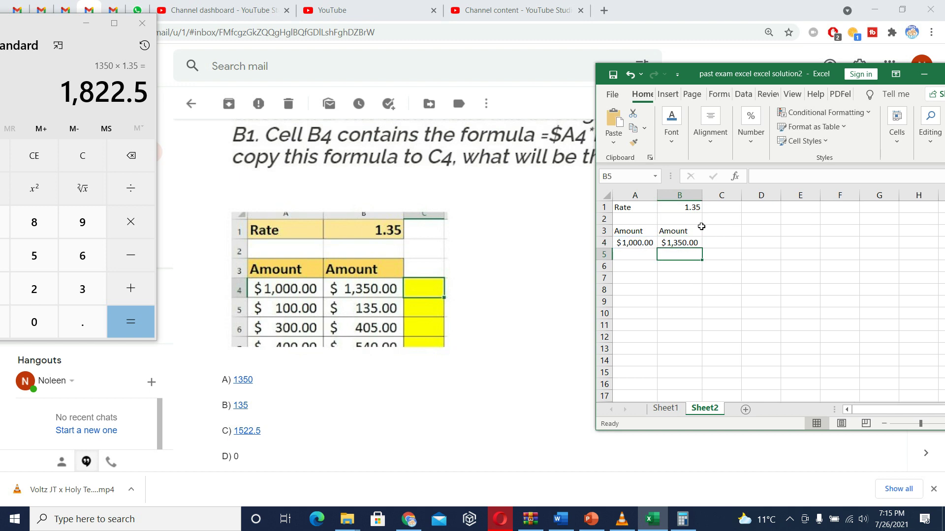
- Fill the formula from B4 across to C4 and widen column C
click(698, 243)
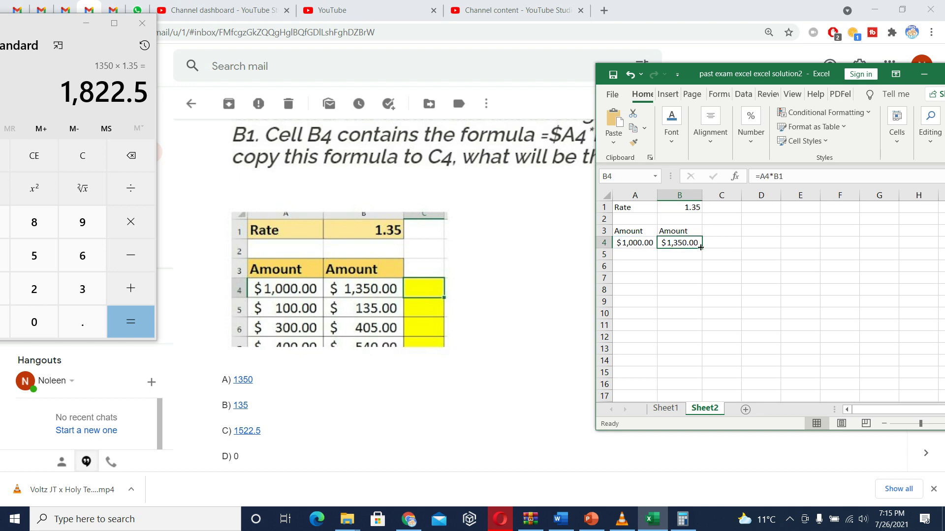
drag(704, 246, 734, 247)
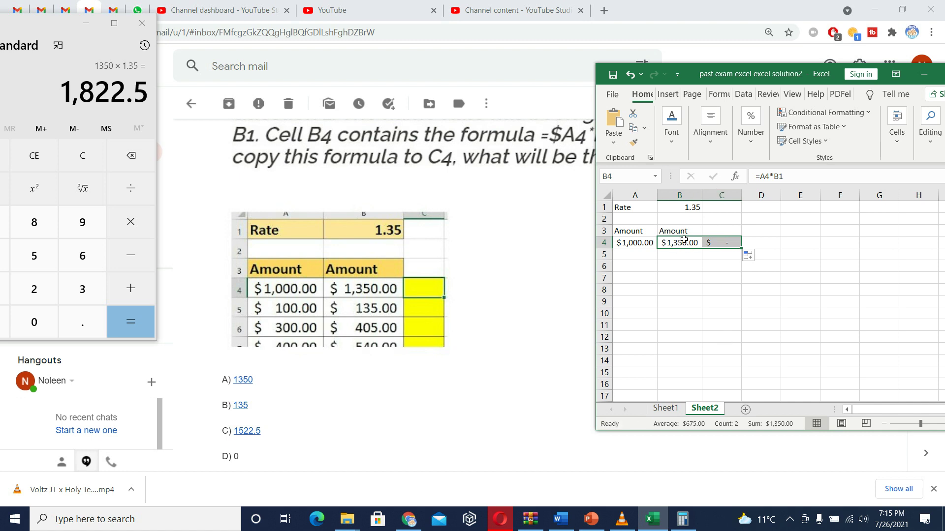
drag(742, 195, 795, 198)
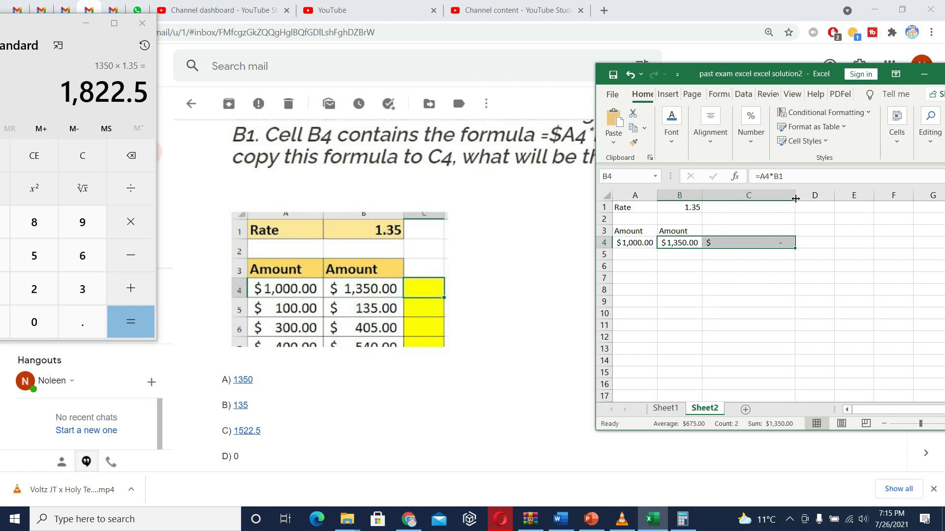
click(690, 242)
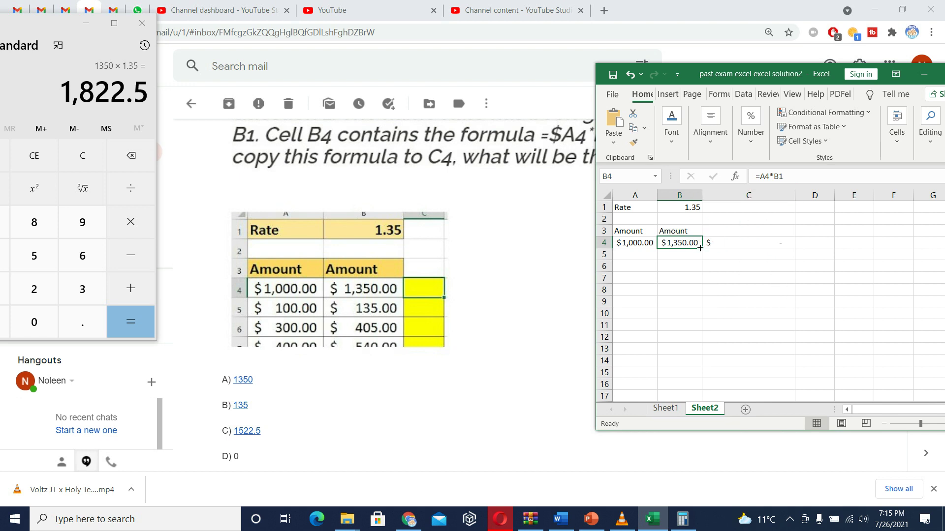
drag(703, 248, 753, 246)
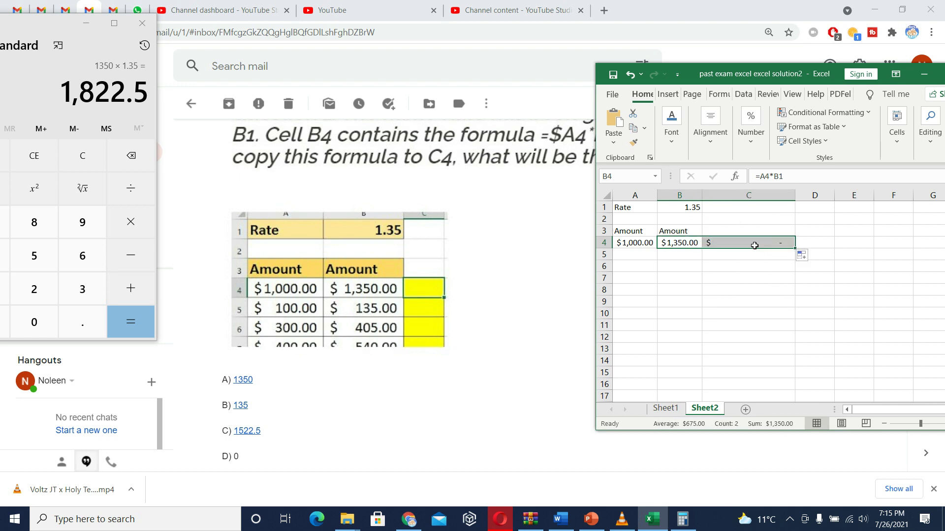
- Try to copy the formula text =A4*B1 from B4 into C4, and undo the edit
click(675, 244)
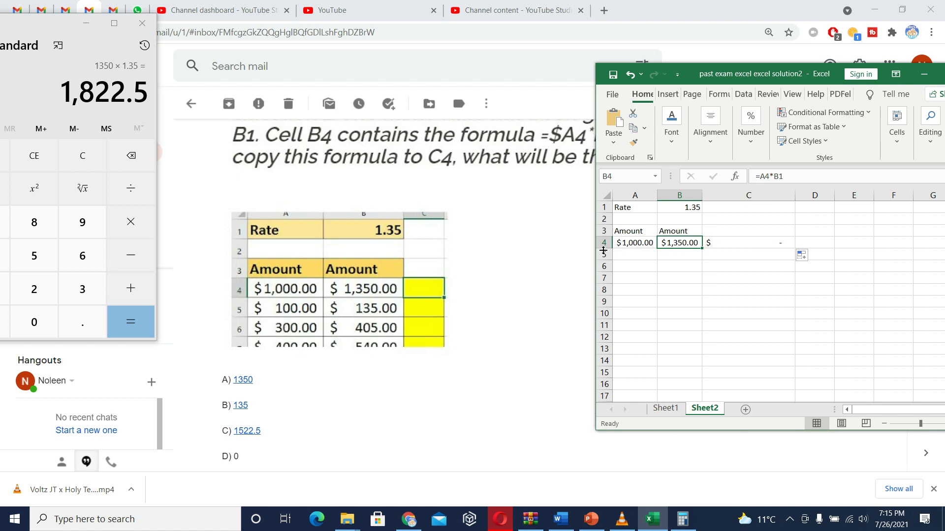
drag(788, 177, 755, 177)
right_click(767, 178)
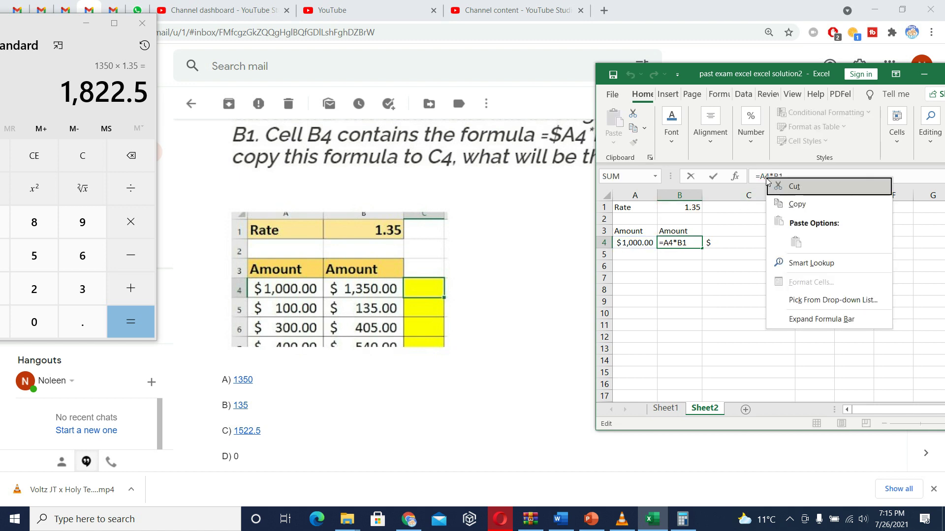
click(797, 203)
click(724, 245)
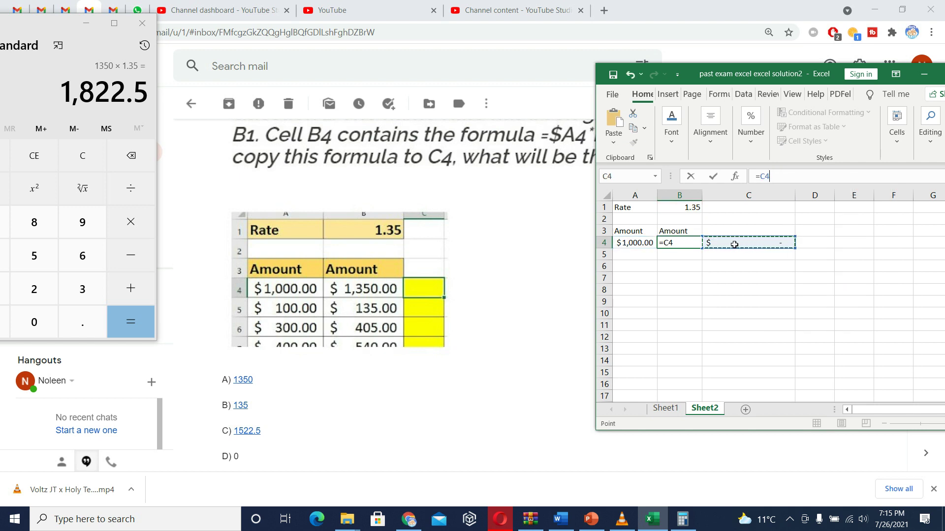
key(ctrl+v)
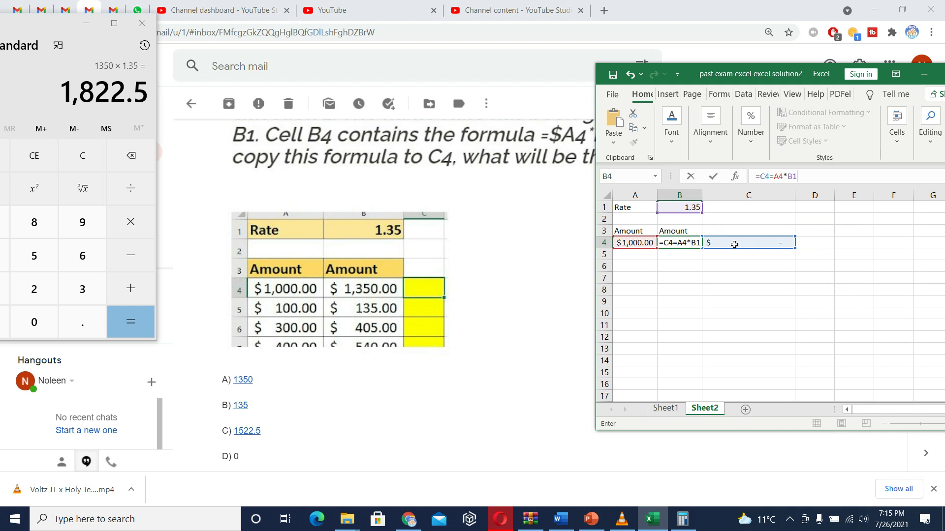
key(Return)
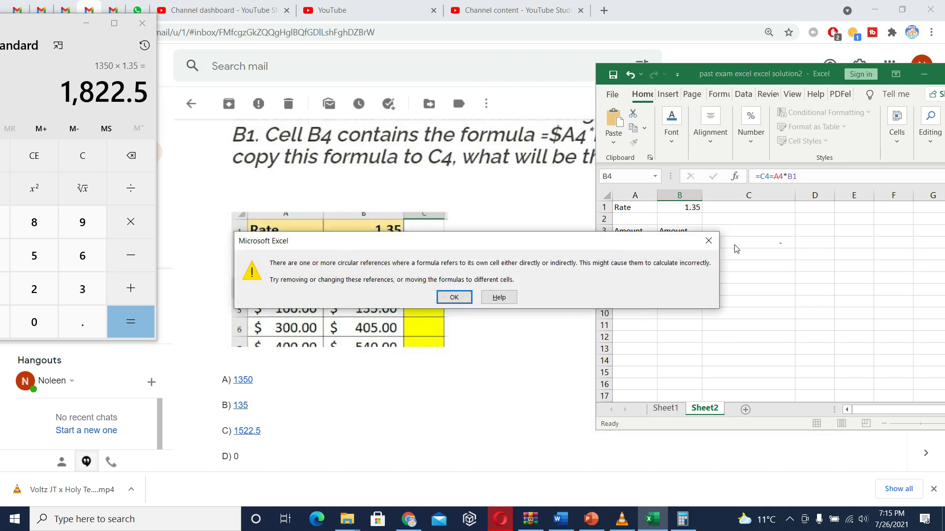
key(Return)
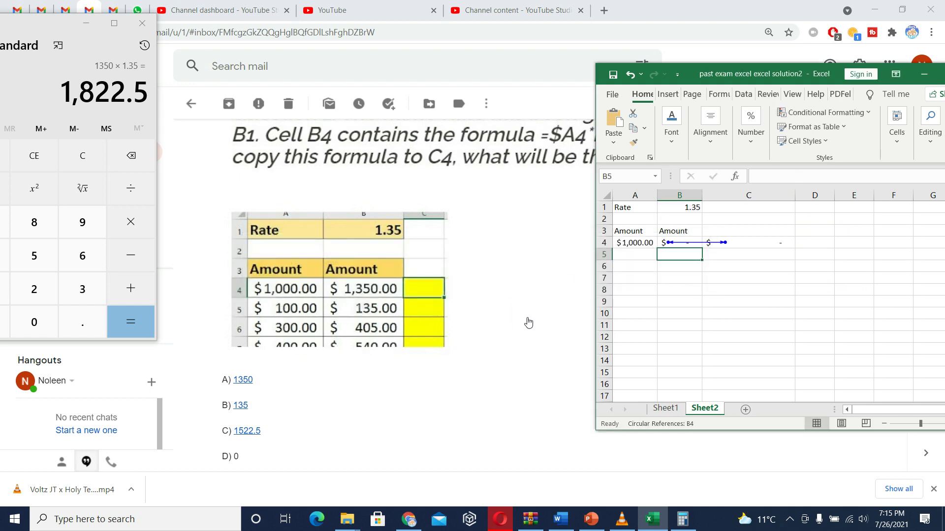
key(ctrl+z)
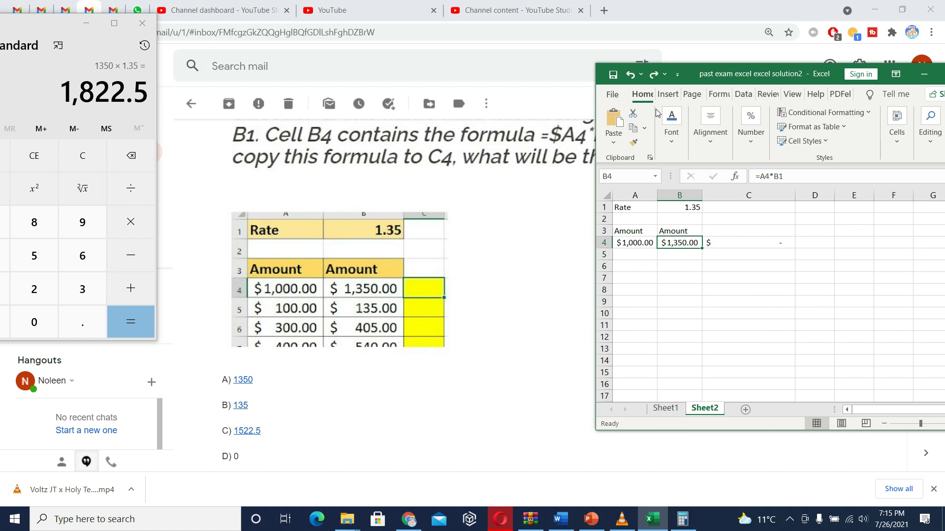
- Move the Excel window clear of the question, fill B4's formula across to C4 again, and maximize the window
drag(716, 79, 698, 165)
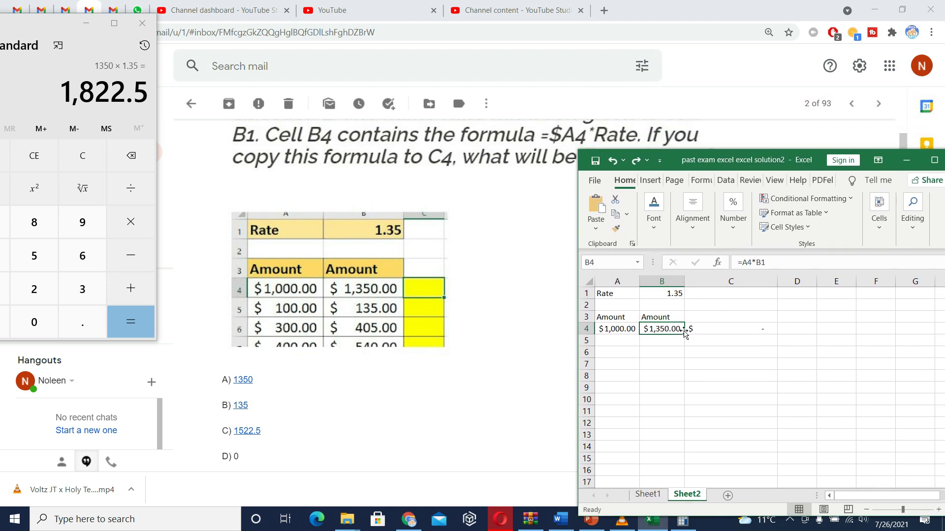
drag(684, 335, 760, 330)
click(754, 329)
right_click(753, 328)
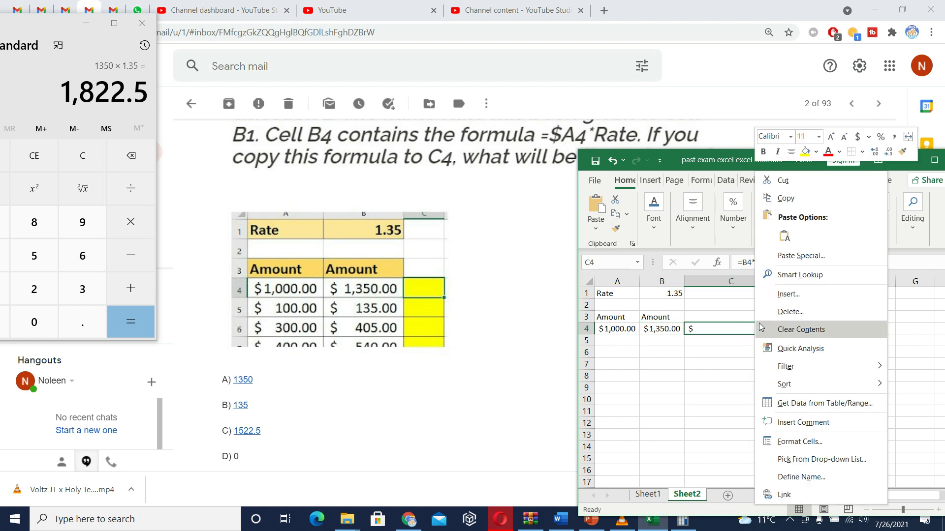
click(730, 327)
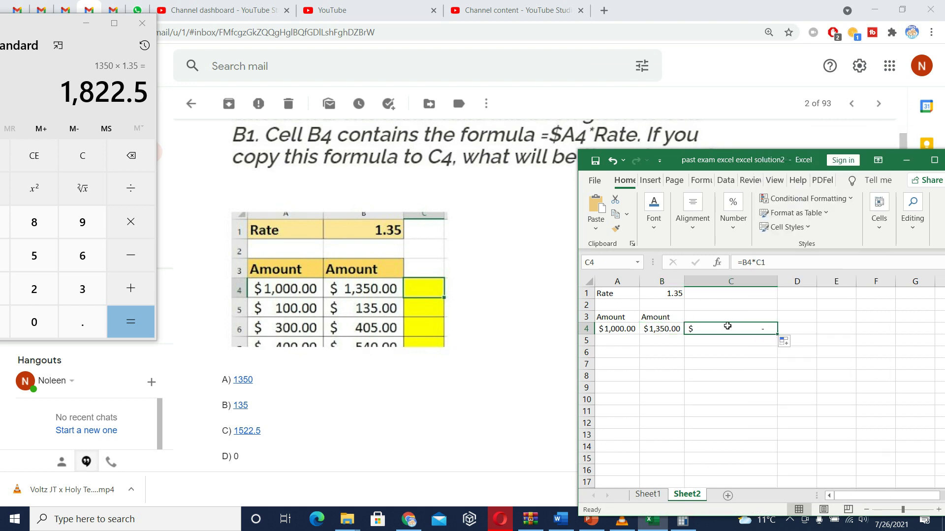
click(935, 165)
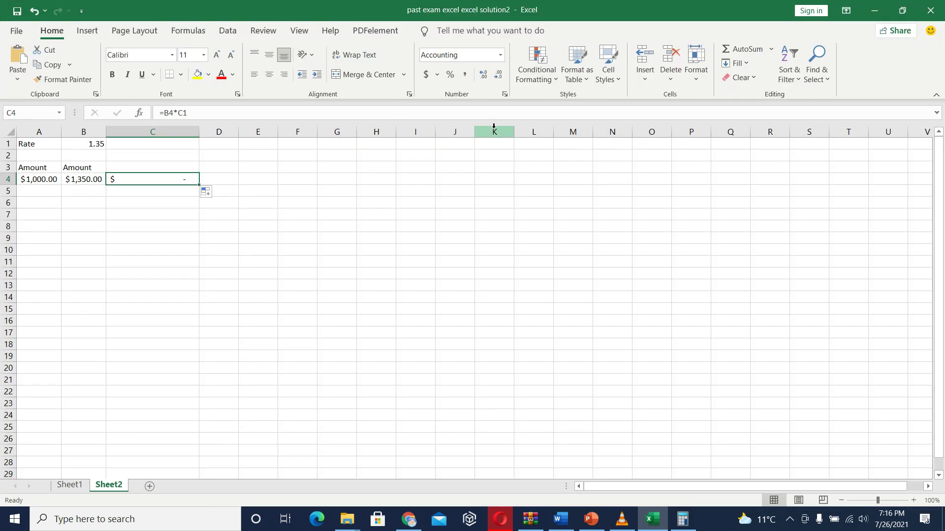
- Repeat the fill of the B4 formula into C4 and check the copied cell against the original
click(423, 75)
click(83, 180)
drag(107, 184, 170, 188)
click(169, 179)
click(76, 182)
- Format cells A4 to C4 as Number with two decimal places and the thousands separator
drag(43, 179, 153, 179)
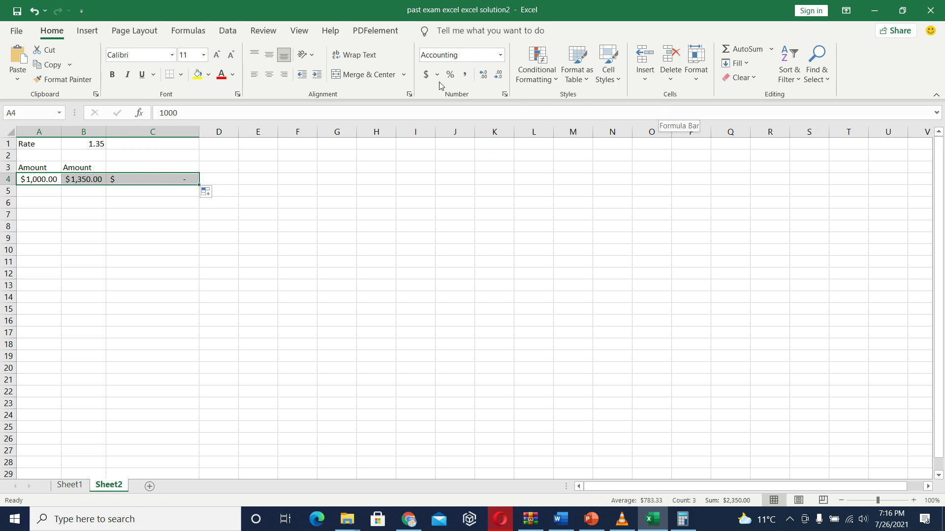
click(427, 74)
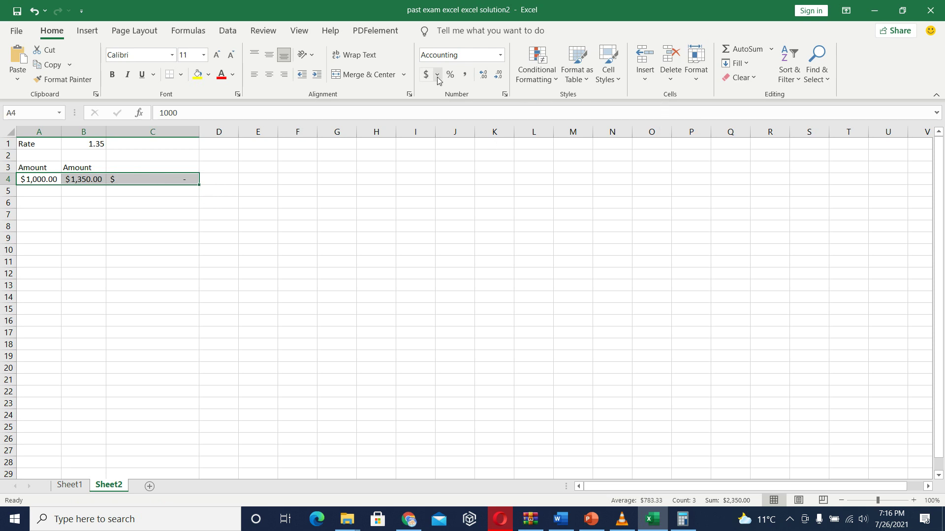
click(437, 76)
click(437, 77)
right_click(64, 179)
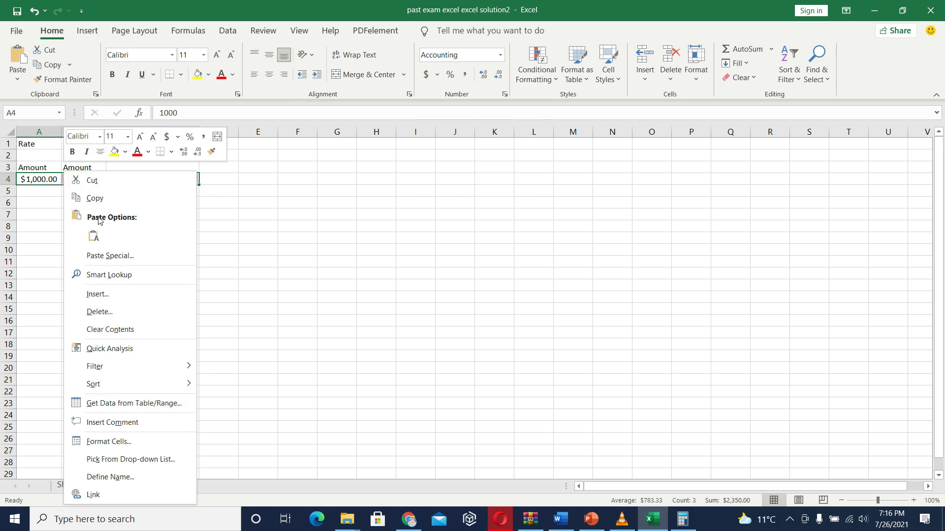
click(124, 440)
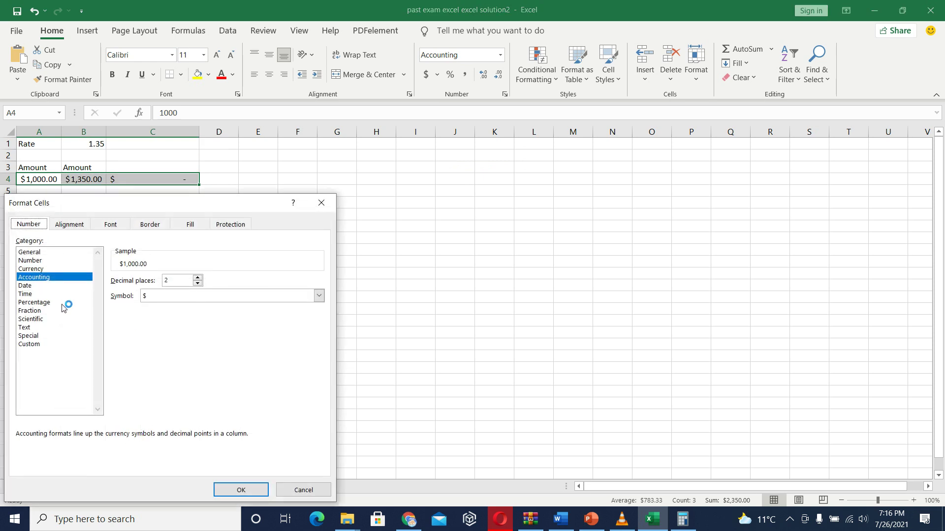
click(29, 261)
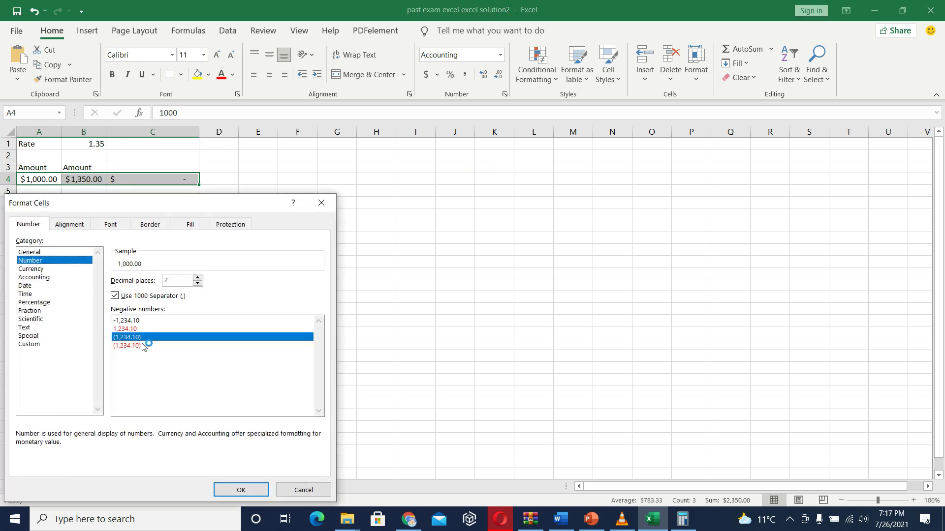
click(245, 490)
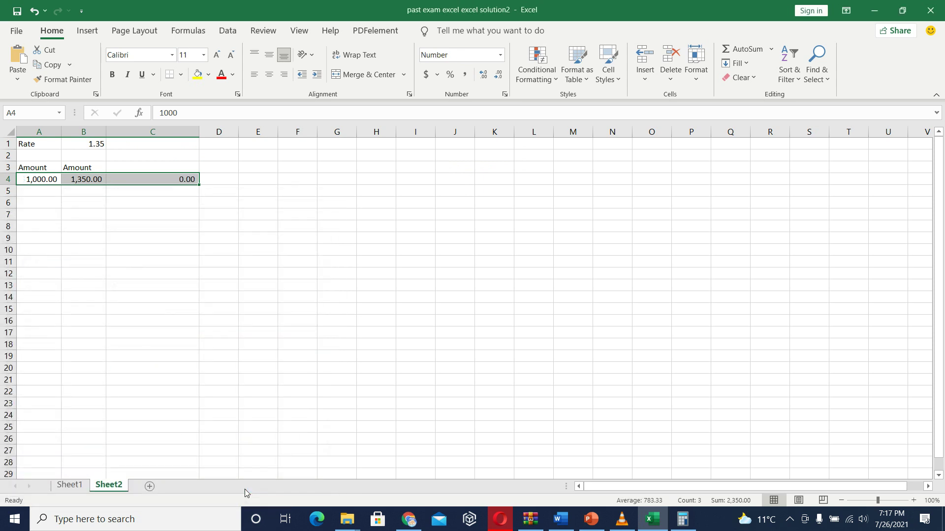
- Fill the formula =A4*B1 from B4 across to C4 once more with the Number format applied
click(164, 321)
click(86, 182)
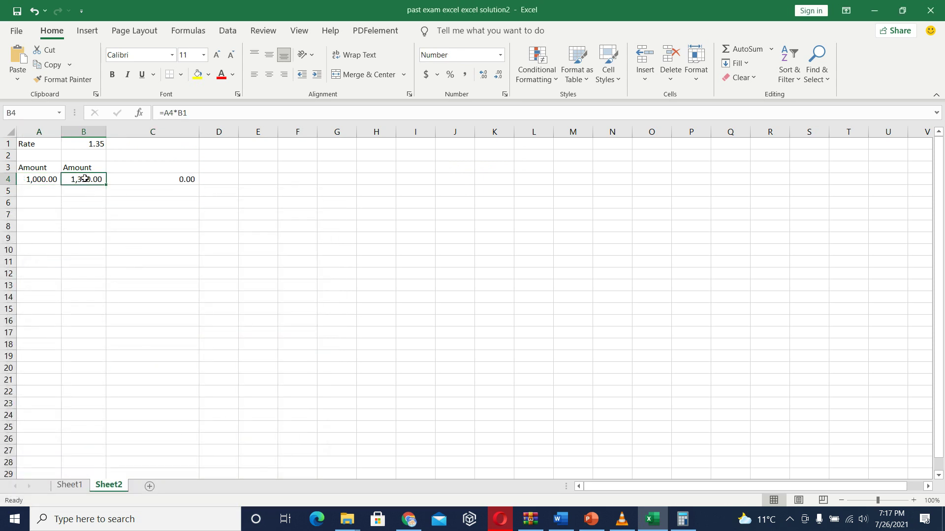
drag(106, 184, 167, 190)
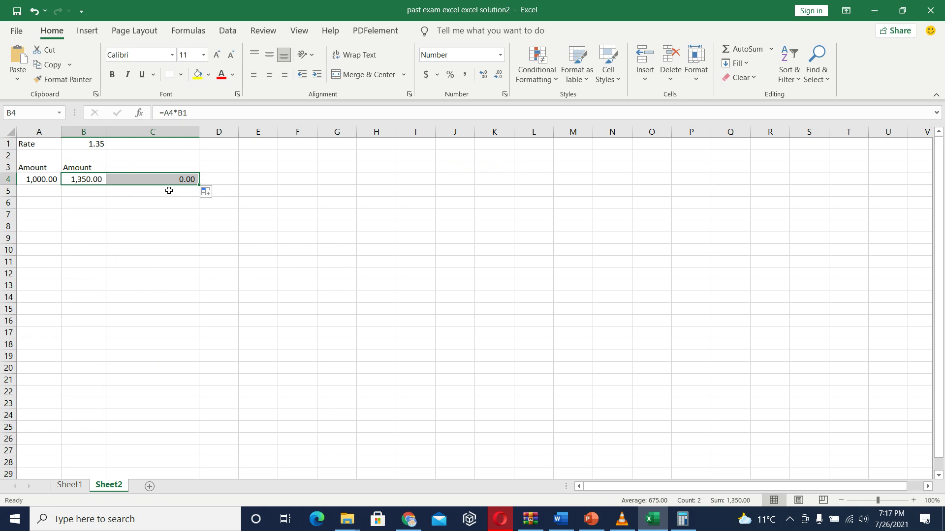
click(75, 180)
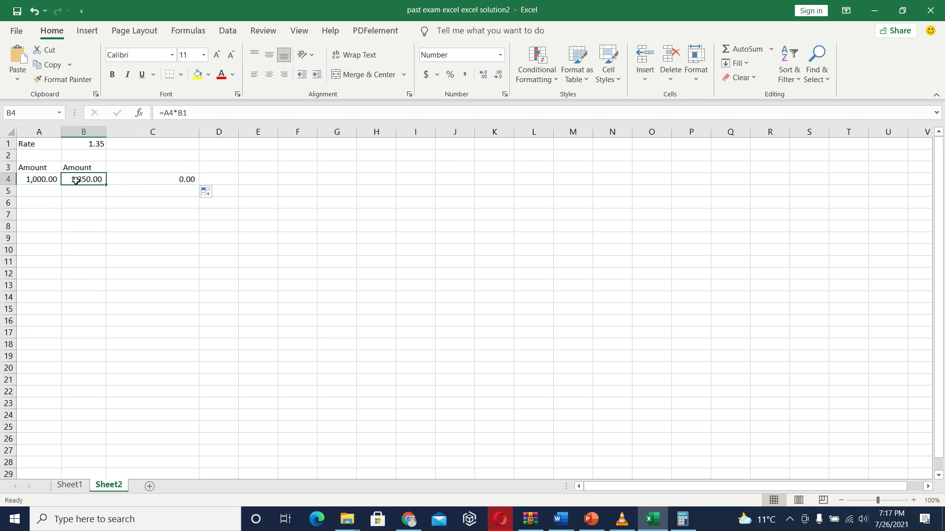
- Replace the formula in B4 with =(A4*B1), enclosing the multiplication in parentheses
drag(197, 112, 164, 113)
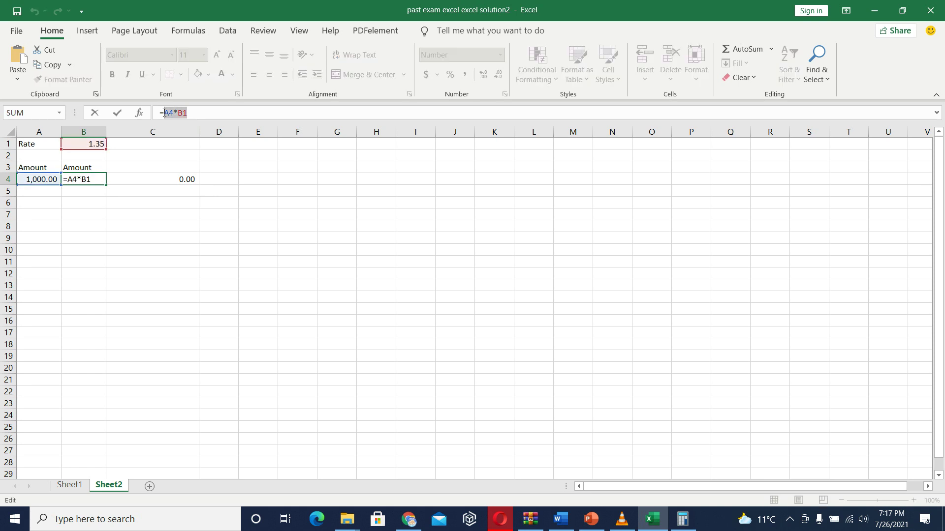
key(BackSpace)
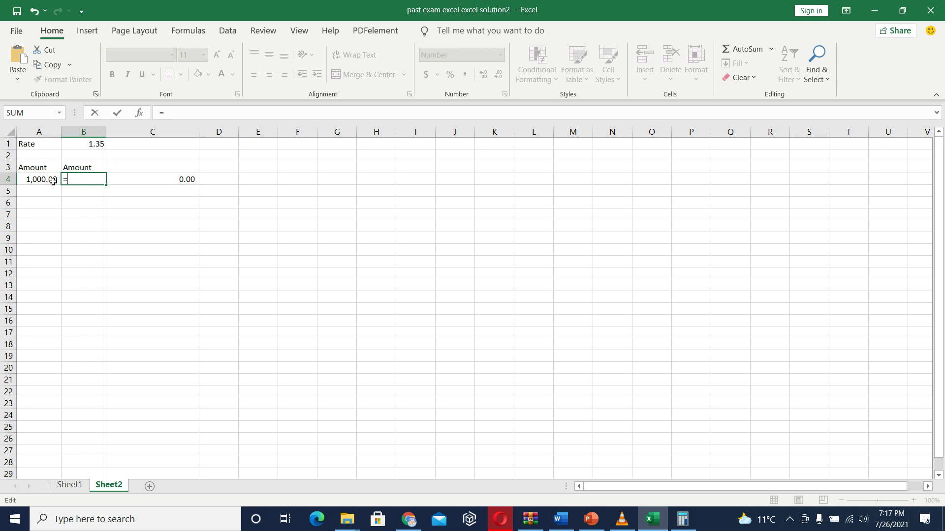
text(()
click(38, 179)
text(*)
click(100, 144)
text())
key(Return)
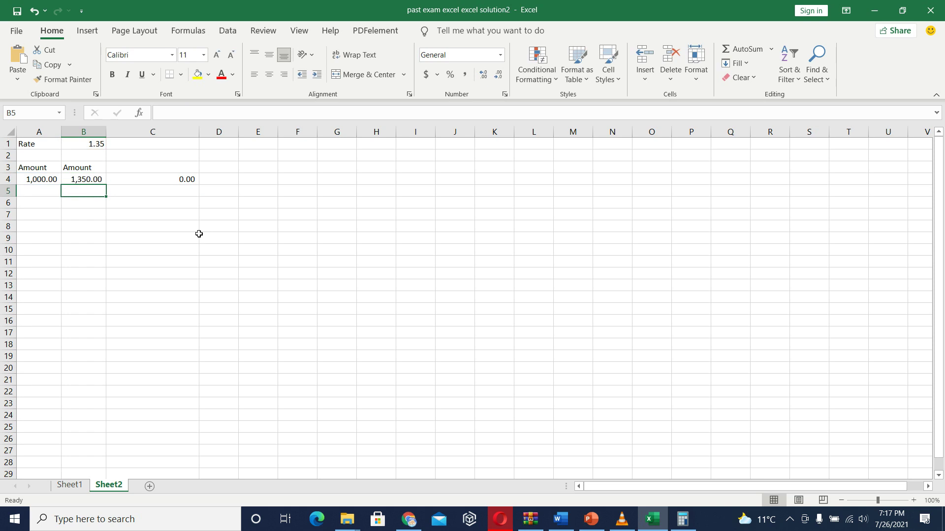
- Fill the parenthesized formula from B4 across to C4
click(88, 180)
drag(105, 185, 173, 188)
click(184, 215)
- Open the copied formula in C4 and delete it so the cell is empty
click(184, 181)
double_click(184, 180)
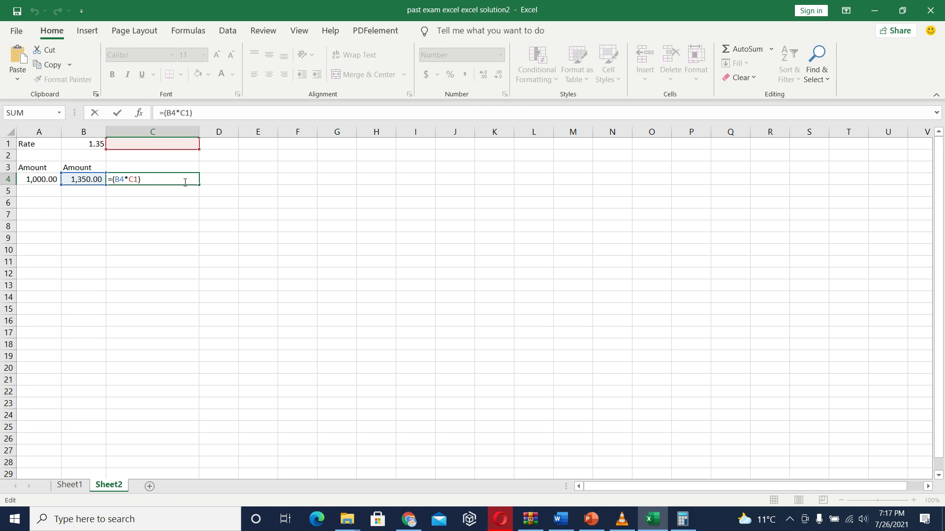
drag(146, 180, 108, 179)
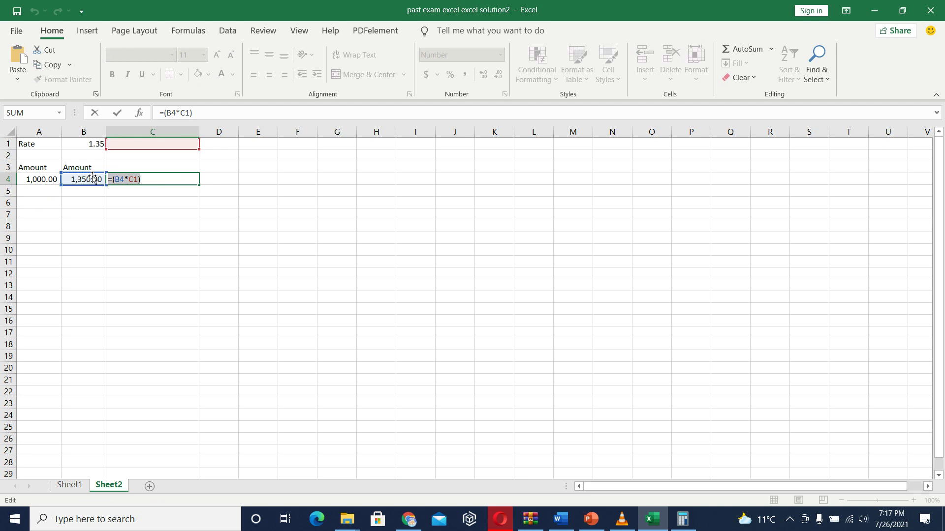
key(BackSpace)
click(105, 200)
- Fill =(A4*B1) from B4 into the emptied C4 and select C4 to check the copied formula
click(95, 180)
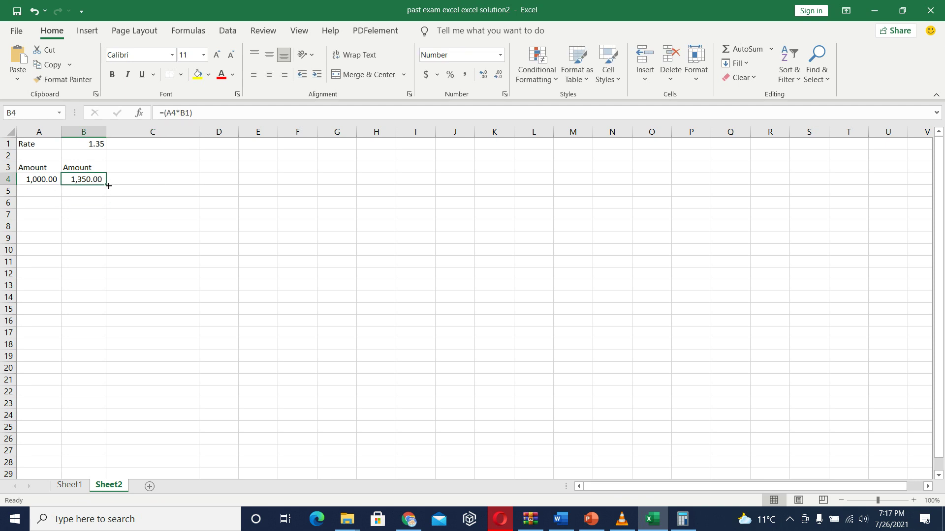
drag(106, 185, 178, 186)
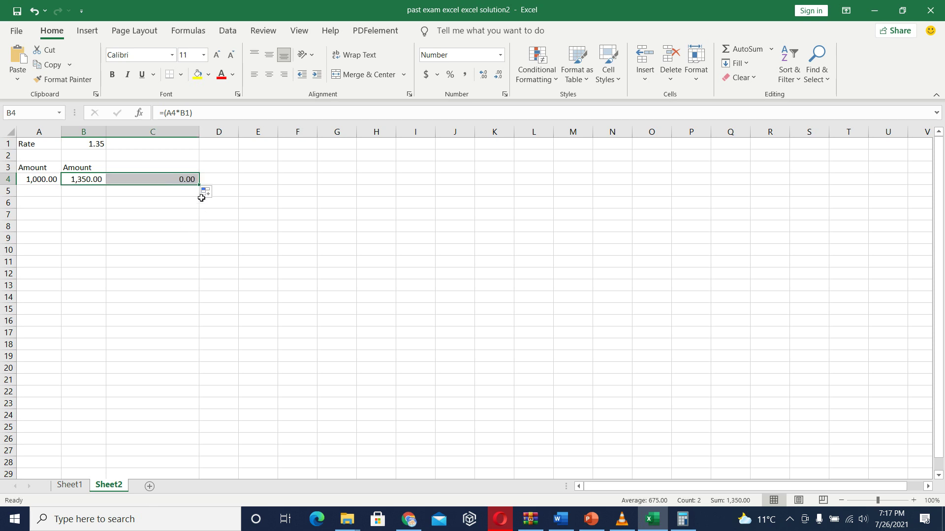
click(188, 178)
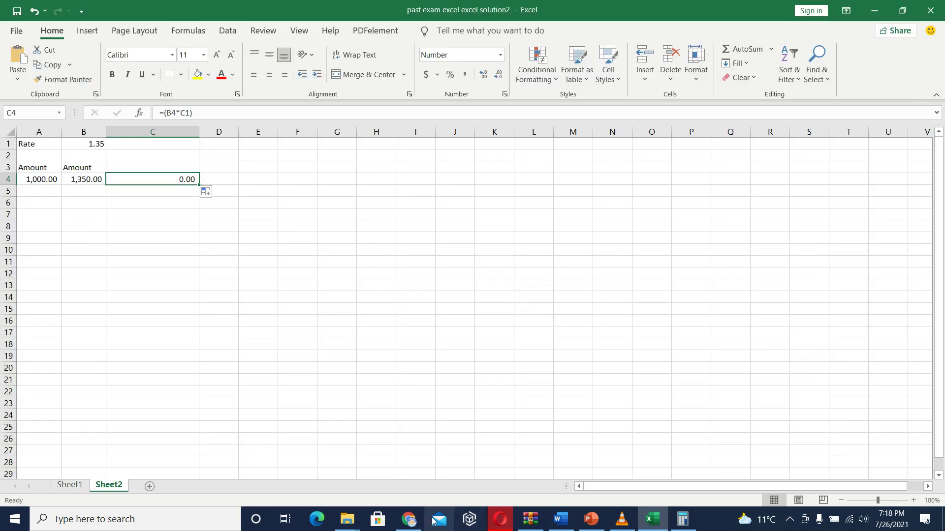
- Switch to the emailed question in Chrome and highlight the 0 in answer option D
click(409, 519)
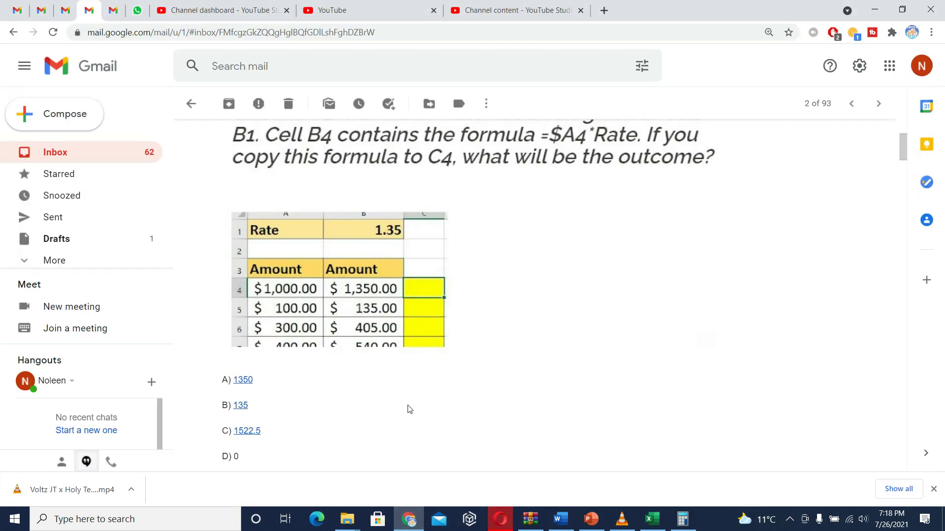
scroll(405, 401, down, 1)
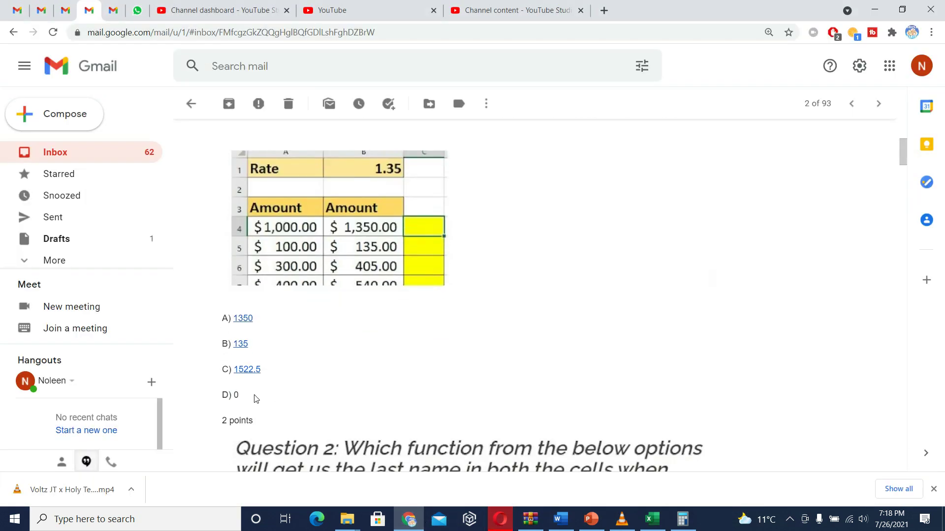
drag(239, 397, 233, 396)
- Switch back to Excel and compare the formulas in B4 and C4 with the cells they reference, including A4 and C1
click(652, 519)
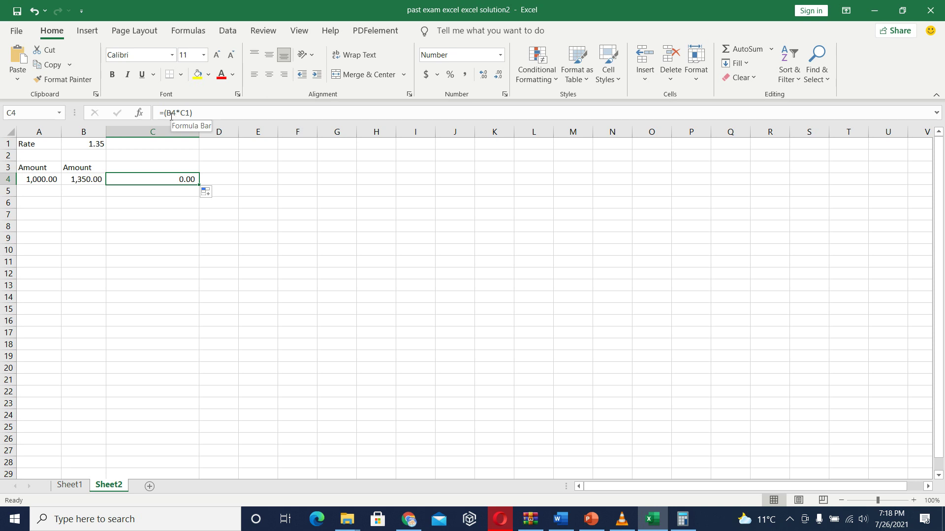
click(84, 180)
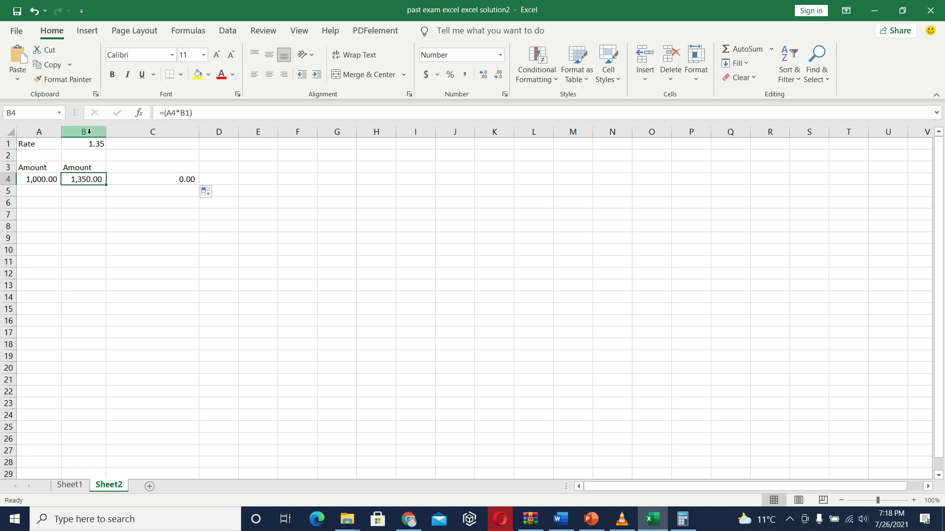
click(136, 180)
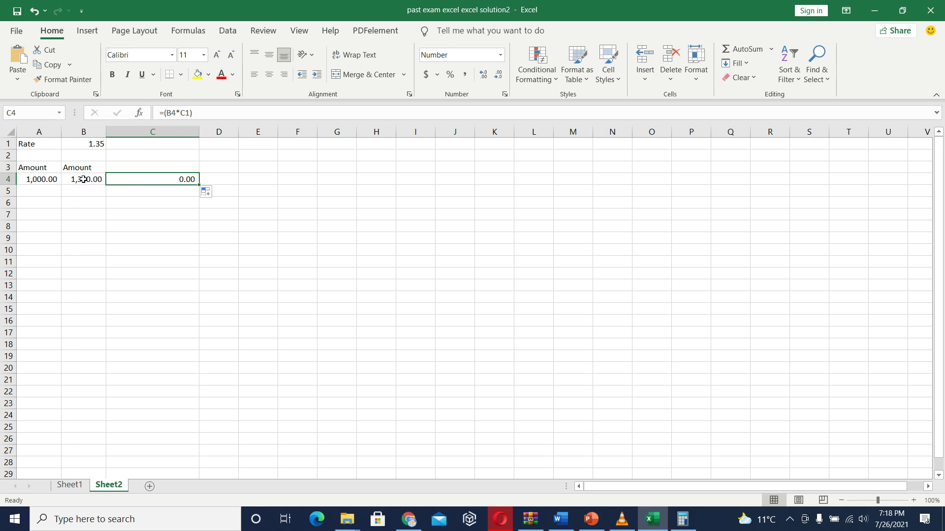
click(154, 144)
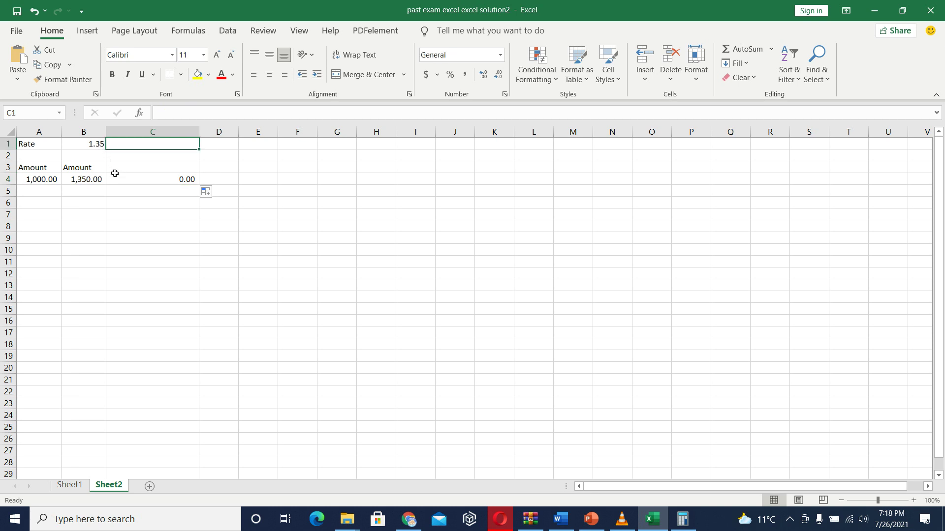
click(81, 180)
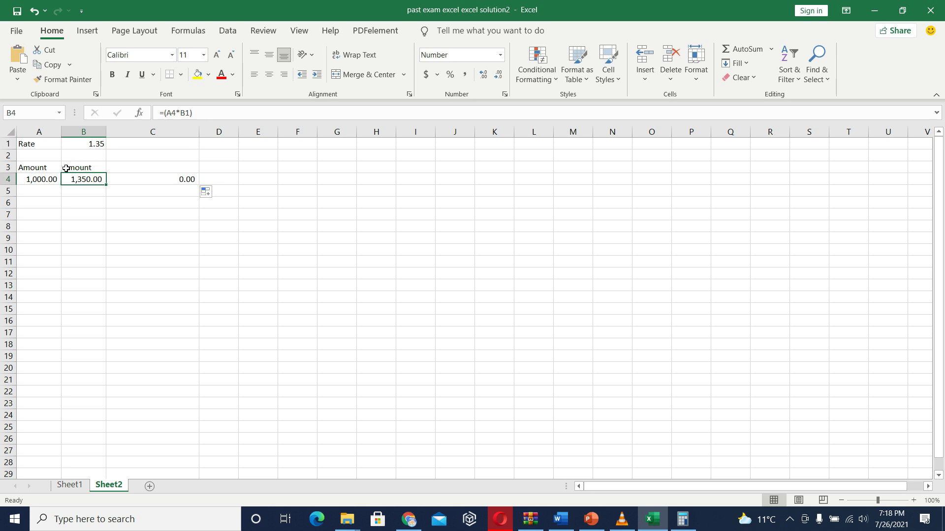
click(35, 180)
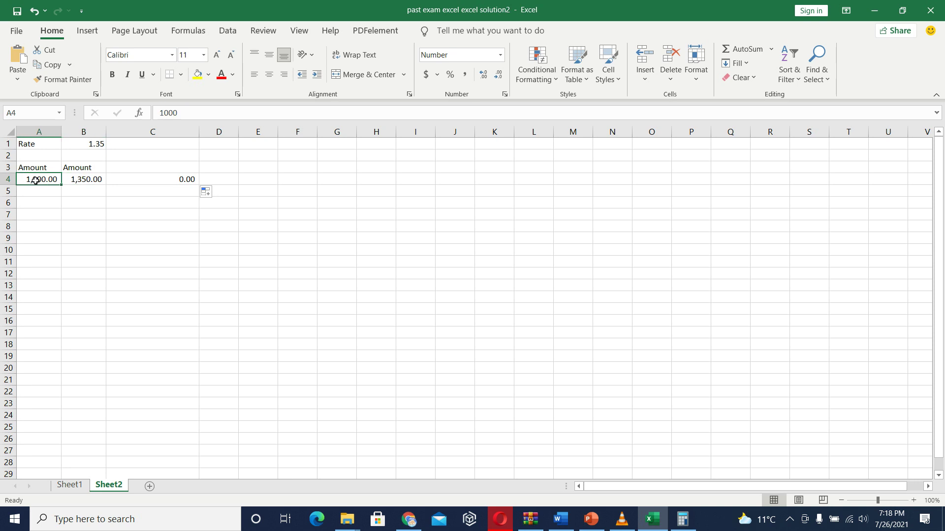
click(78, 180)
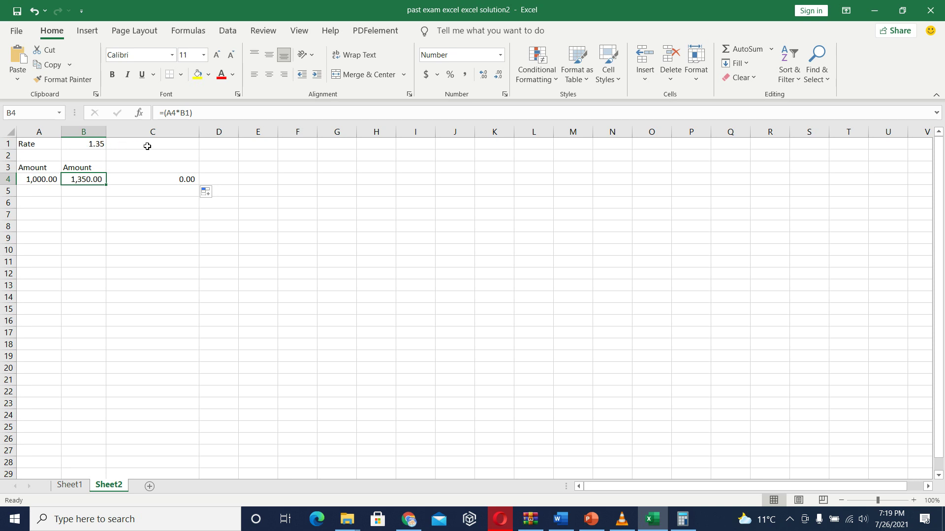
click(148, 147)
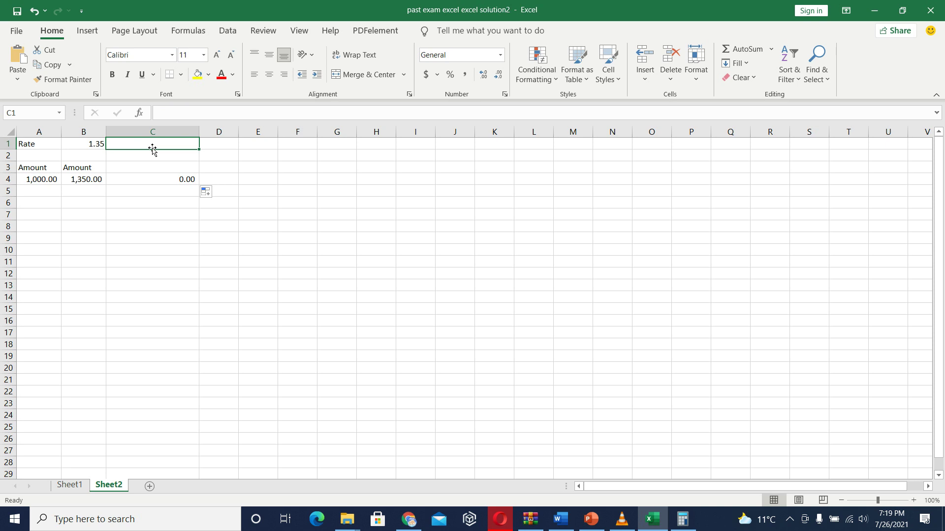
click(189, 178)
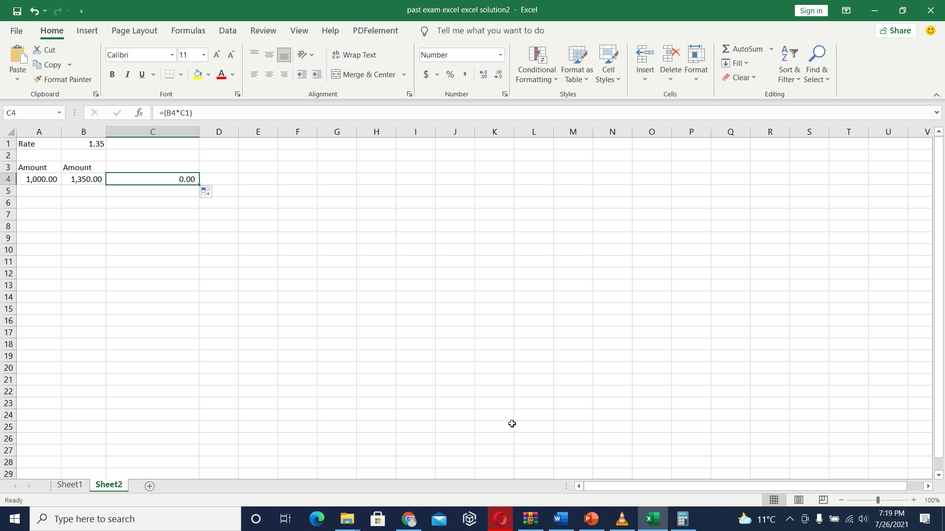
- Return to the emailed questions in Chrome and bring Question 2 about extracting the last name into view
click(501, 519)
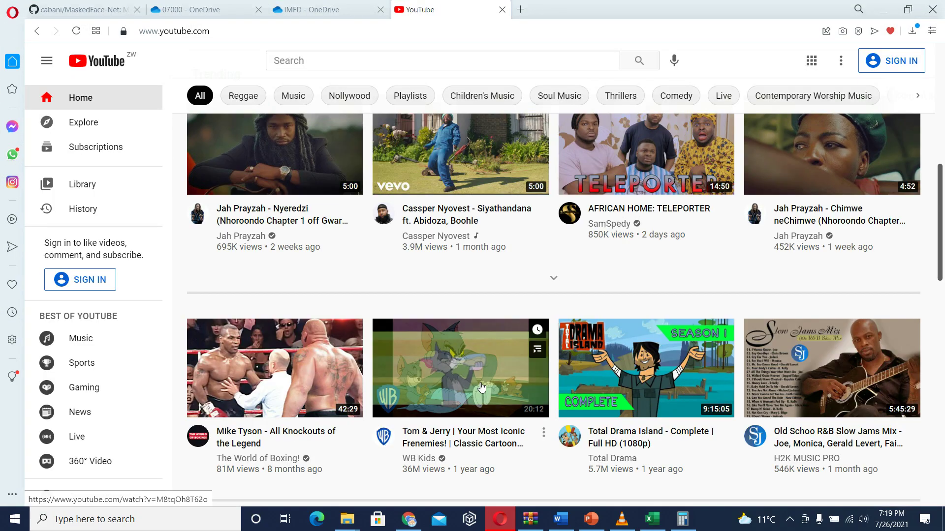
click(408, 519)
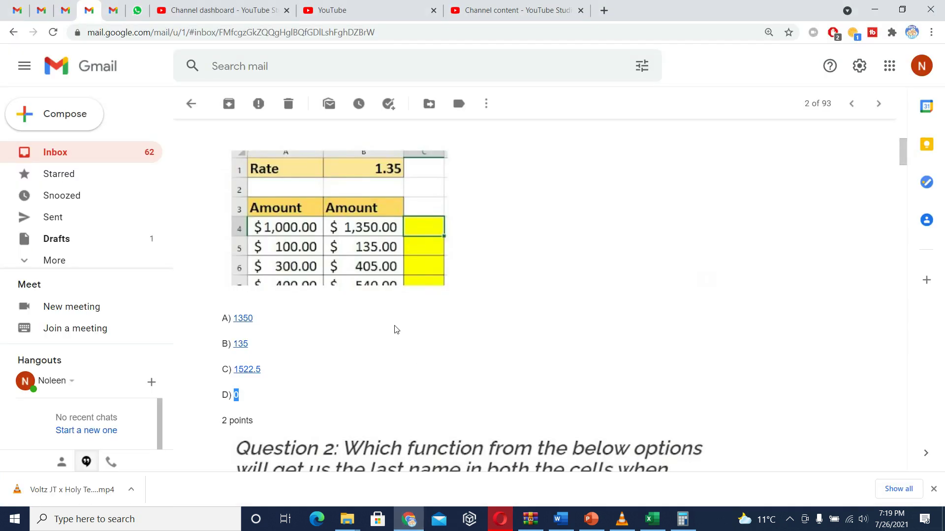
scroll(241, 398, down, 1)
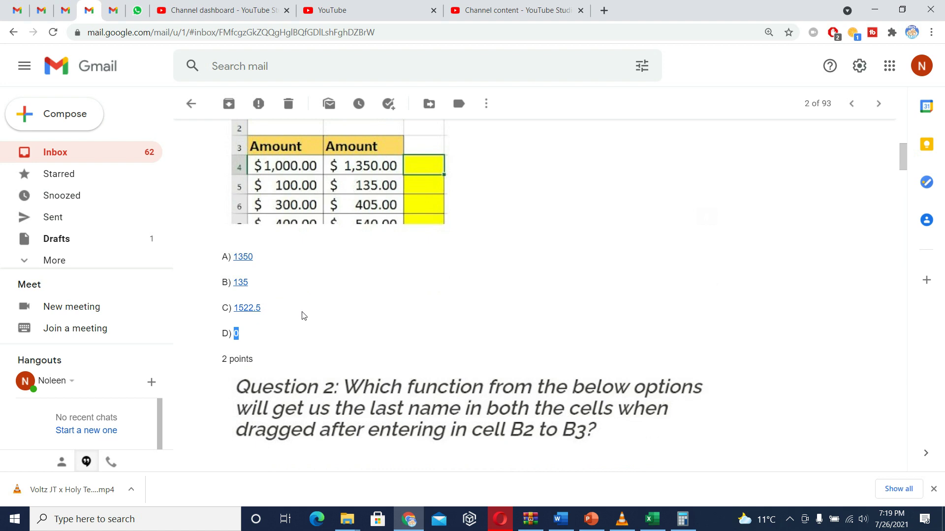
- Highlight Question 1's answer options A to C, then read Question 2 with its name table and answer options
drag(263, 311, 222, 256)
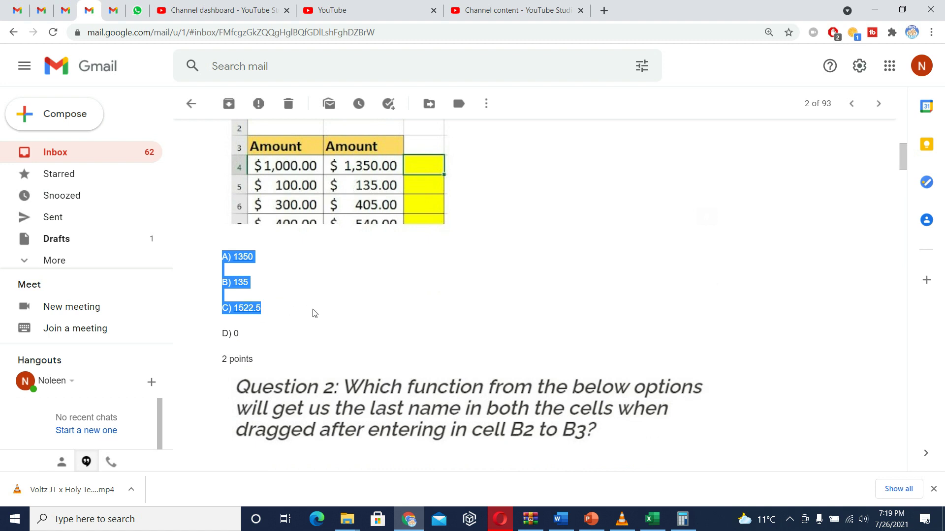
scroll(315, 314, down, 3)
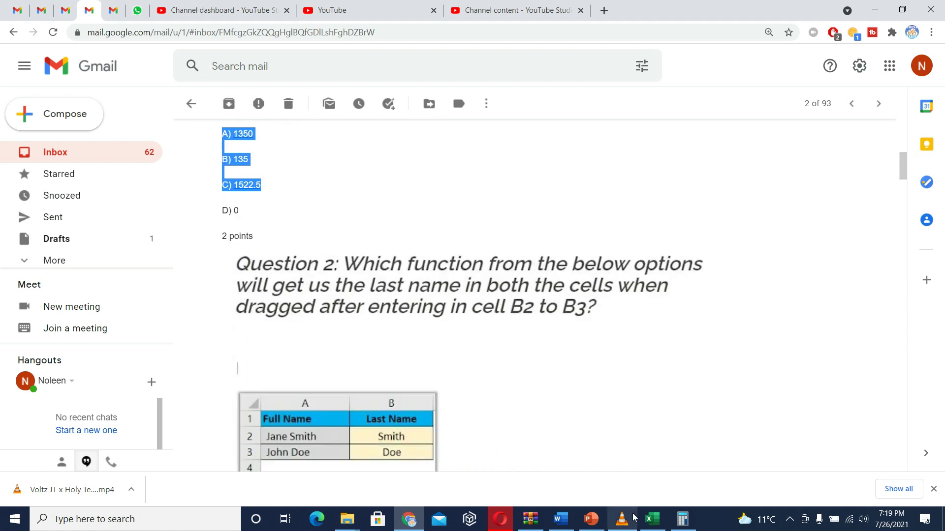
scroll(420, 408, up, 4)
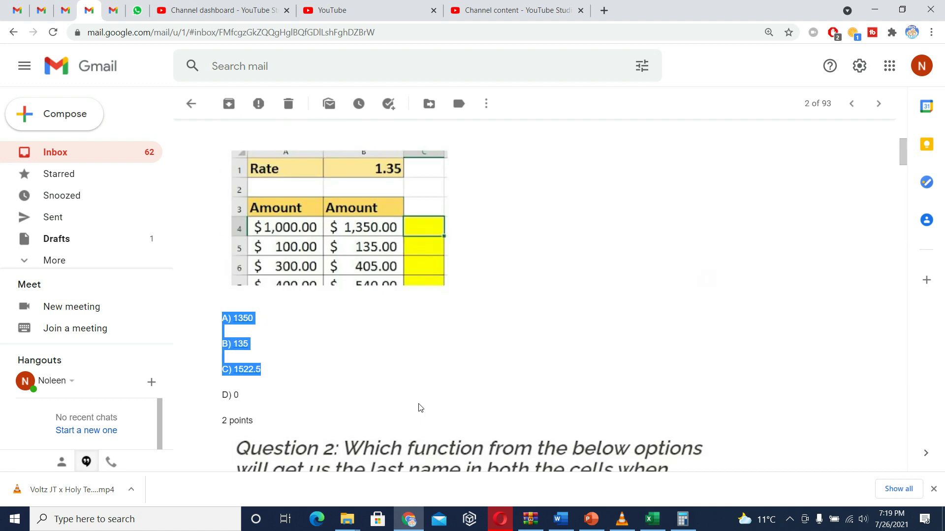
scroll(419, 407, down, 5)
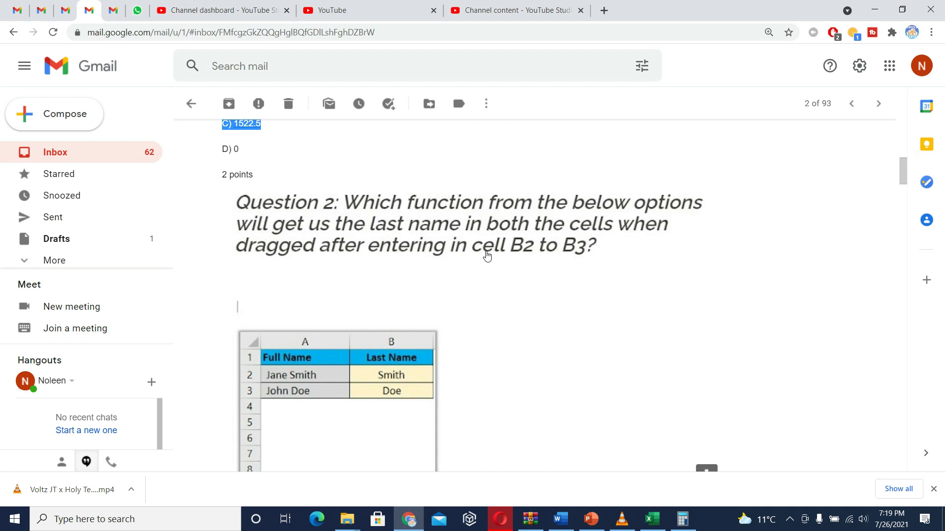
scroll(627, 253, down, 3)
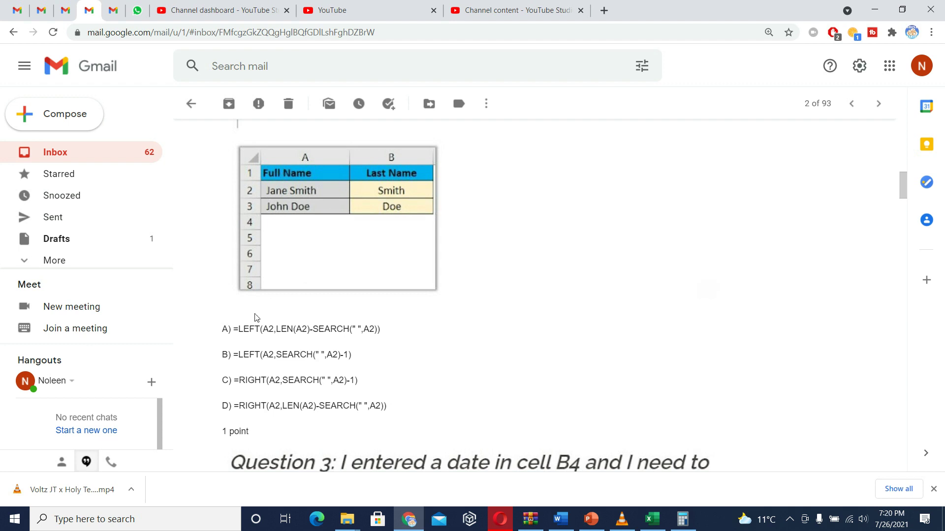
- Examine option A of Question 2 by highlighting its LEFT, A2, LEN(A2) and SEARCH parts and the whole formula
drag(239, 329, 378, 330)
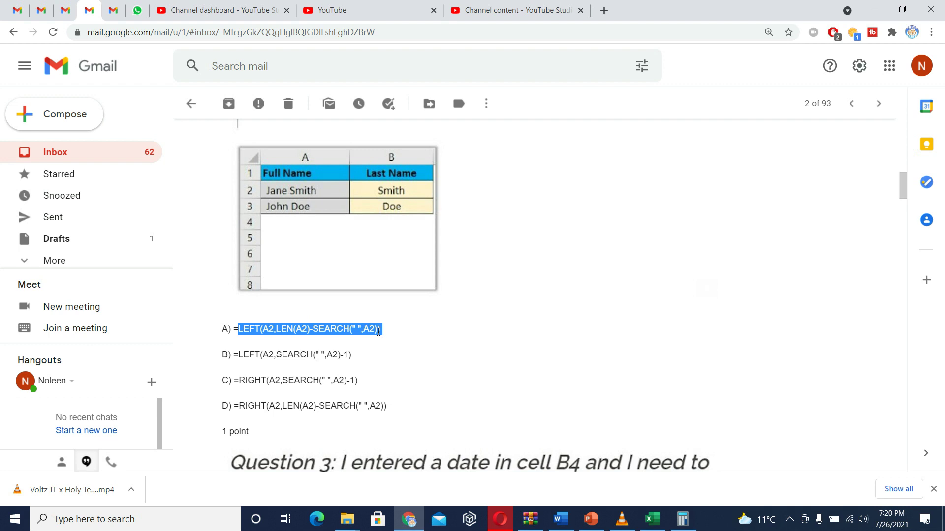
click(261, 330)
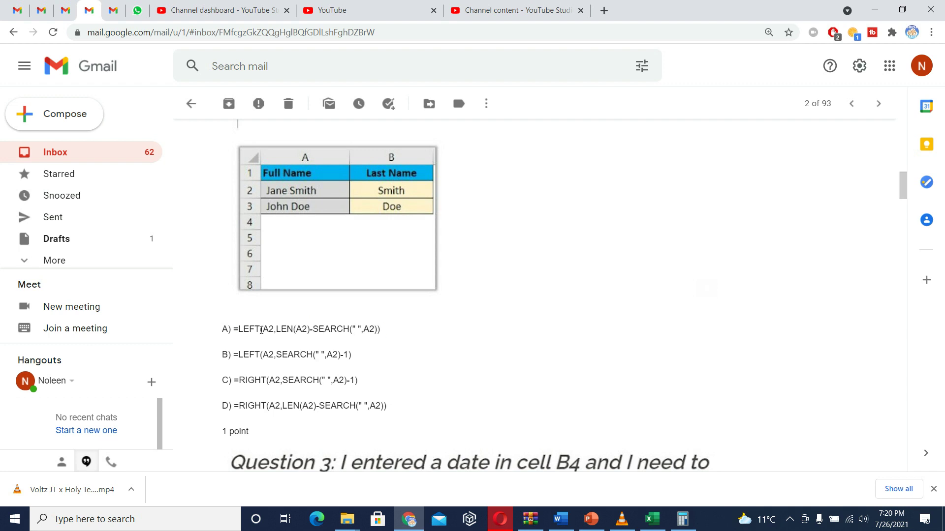
drag(259, 330, 236, 325)
drag(274, 330, 262, 330)
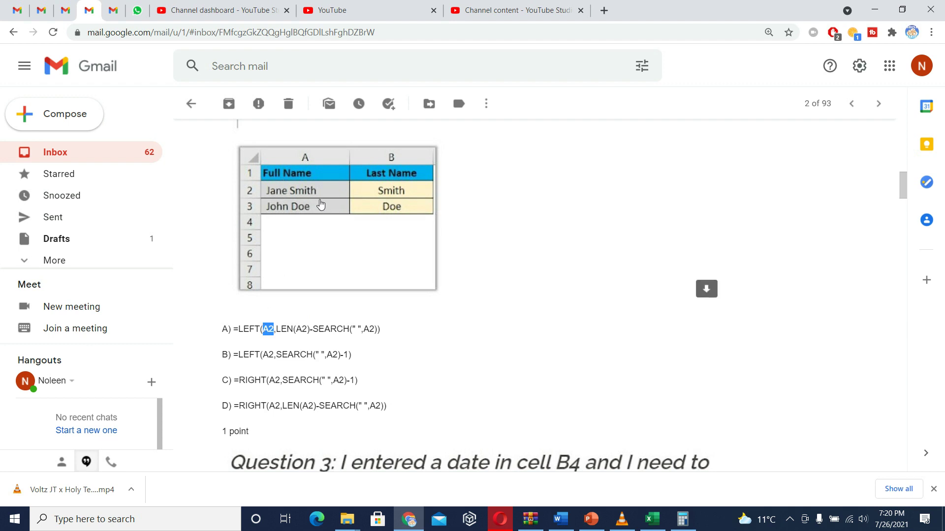
drag(276, 327, 310, 327)
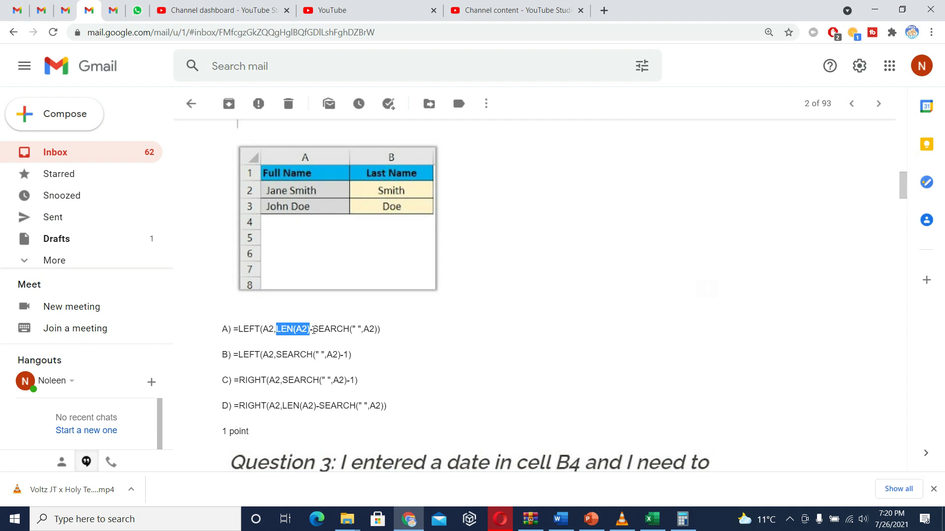
click(313, 331)
drag(316, 330, 353, 328)
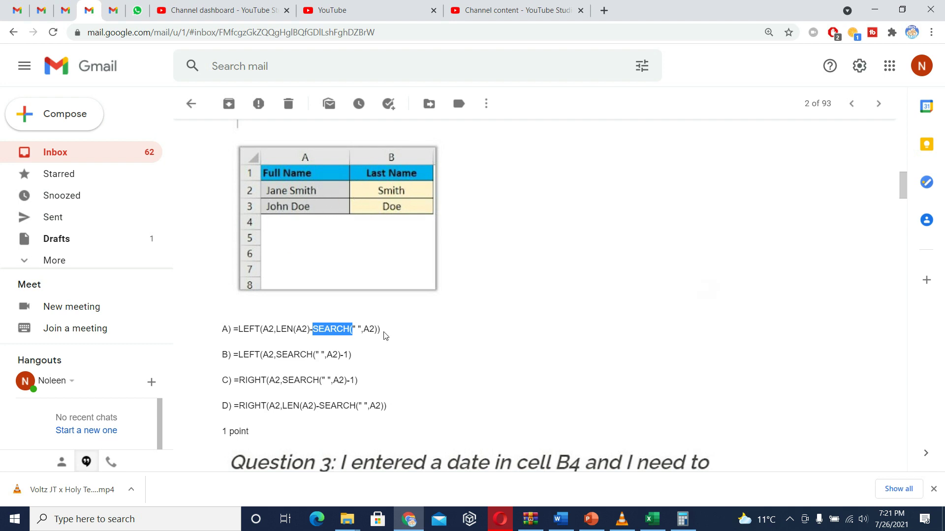
drag(385, 335, 235, 329)
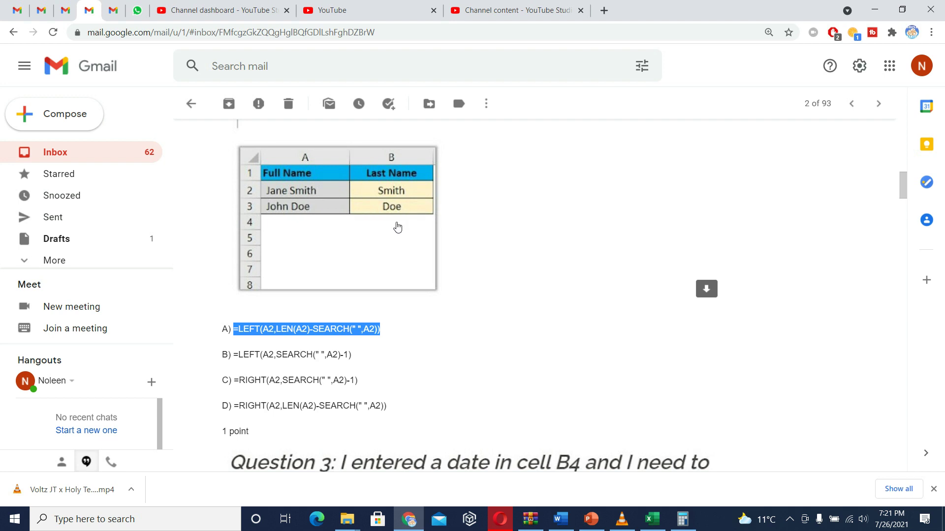
- Examine option B's LEFT formula, including its A2 reference and space argument, and compare it with option A
drag(238, 354, 265, 355)
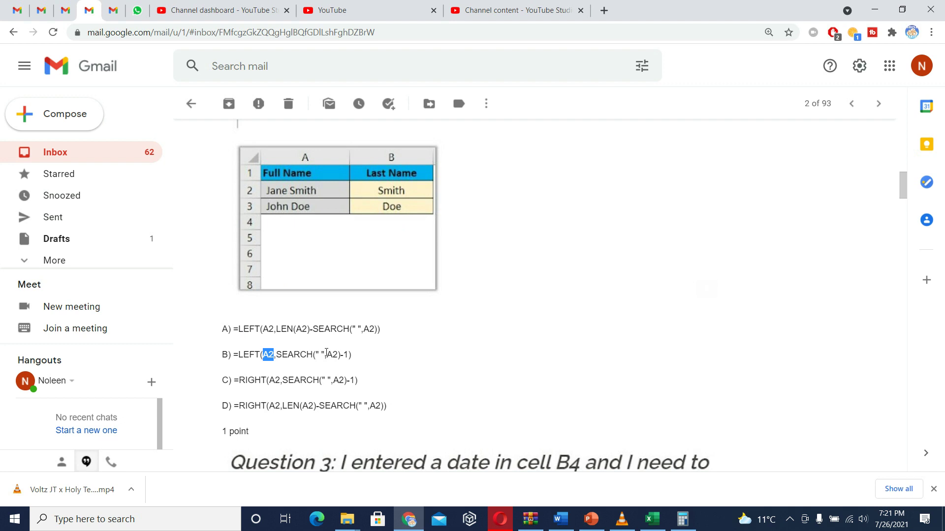
click(321, 354)
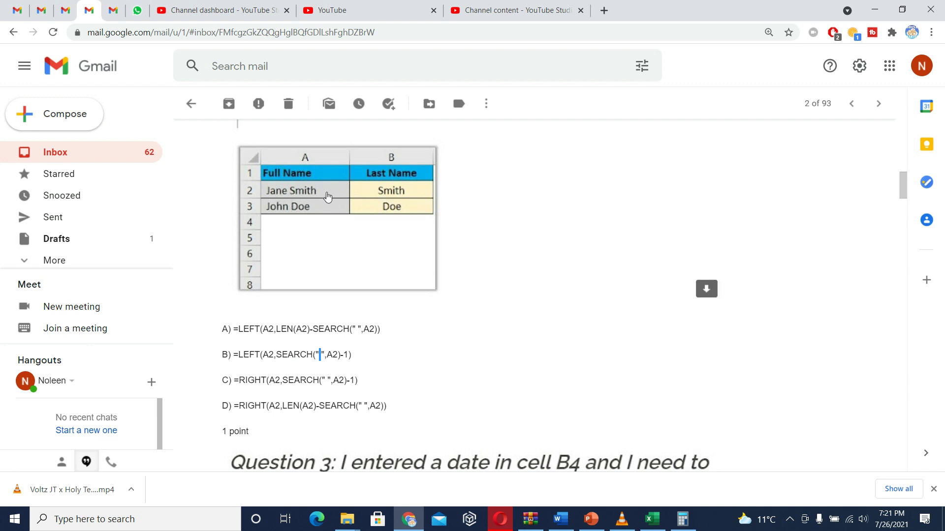
drag(360, 364, 233, 355)
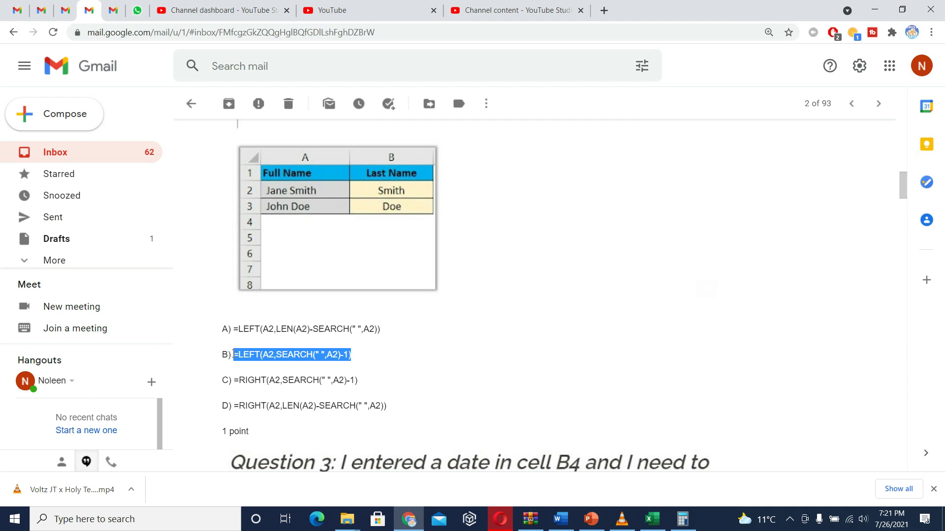
click(370, 327)
drag(381, 328, 235, 327)
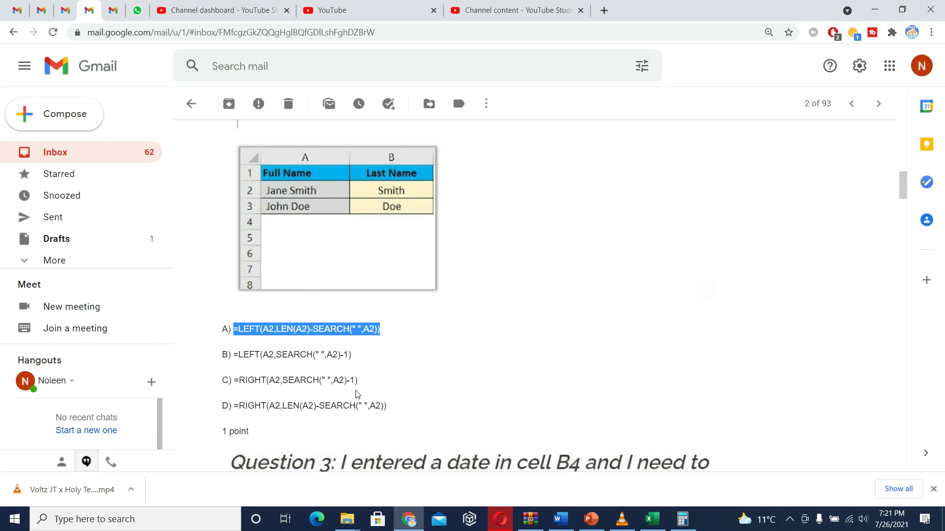
- Examine option C's RIGHT formula by highlighting its A2 reference, its SEARCH arguments and the whole line
scroll(357, 389, down, 1)
drag(364, 324, 234, 320)
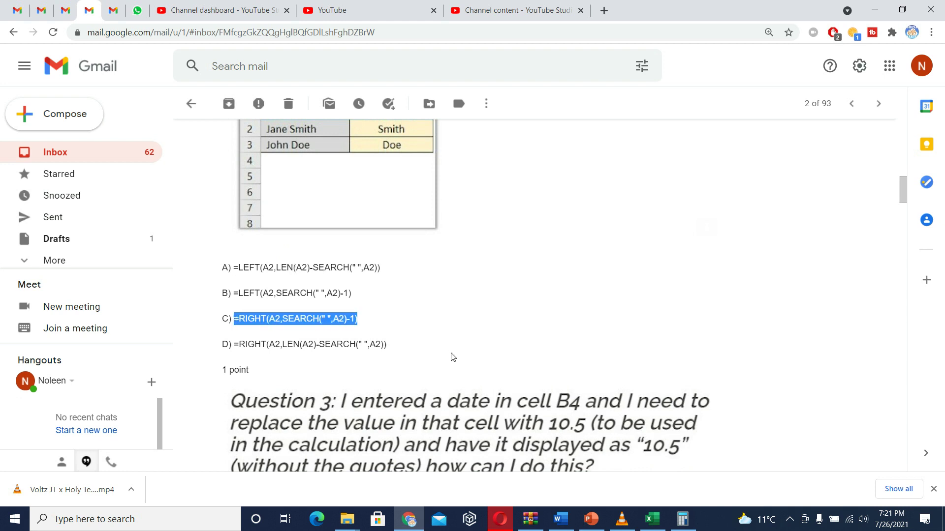
click(235, 320)
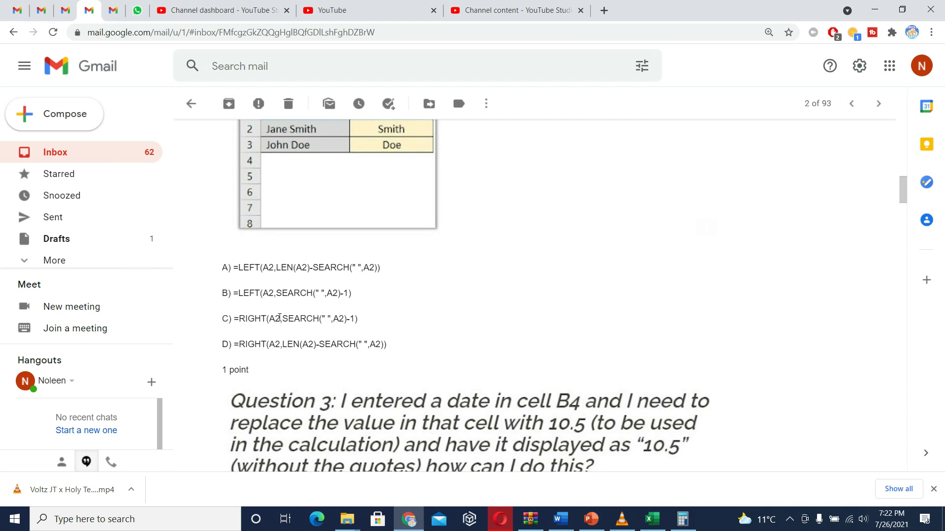
double_click(274, 318)
drag(329, 319, 323, 319)
drag(358, 319, 314, 309)
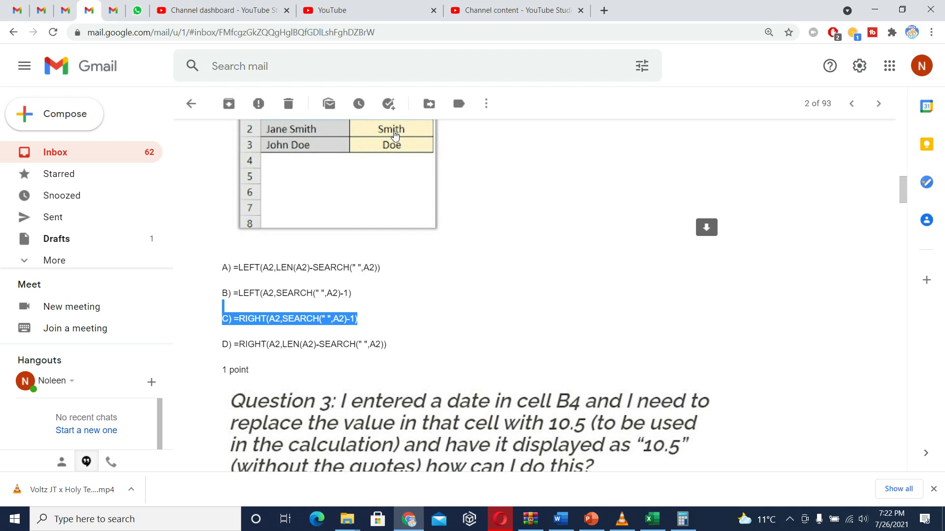
- Examine the parts of option D's formula and leave =RIGHT(A2,LEN(A2)-SEARCH(" ",A2)) highlighted
click(231, 344)
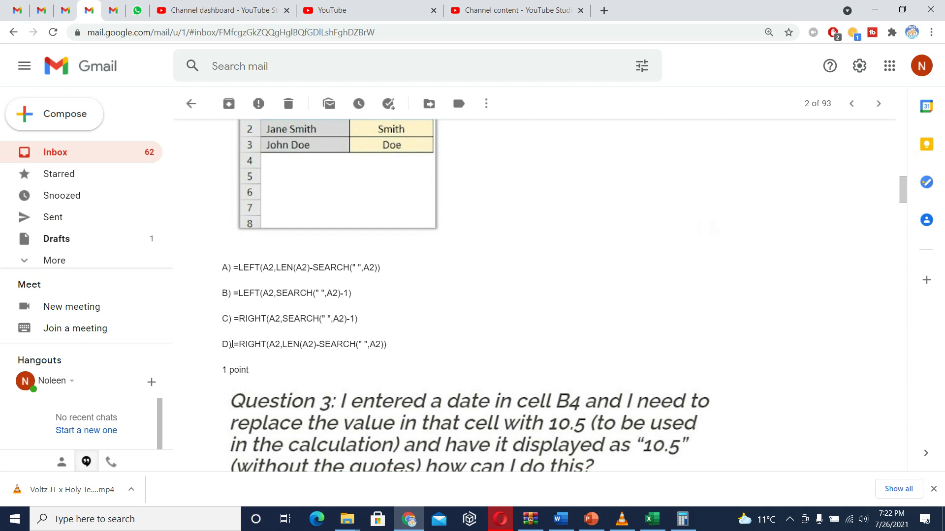
drag(234, 344, 238, 344)
click(239, 342)
drag(280, 345, 357, 344)
drag(365, 343, 362, 342)
drag(390, 347, 234, 345)
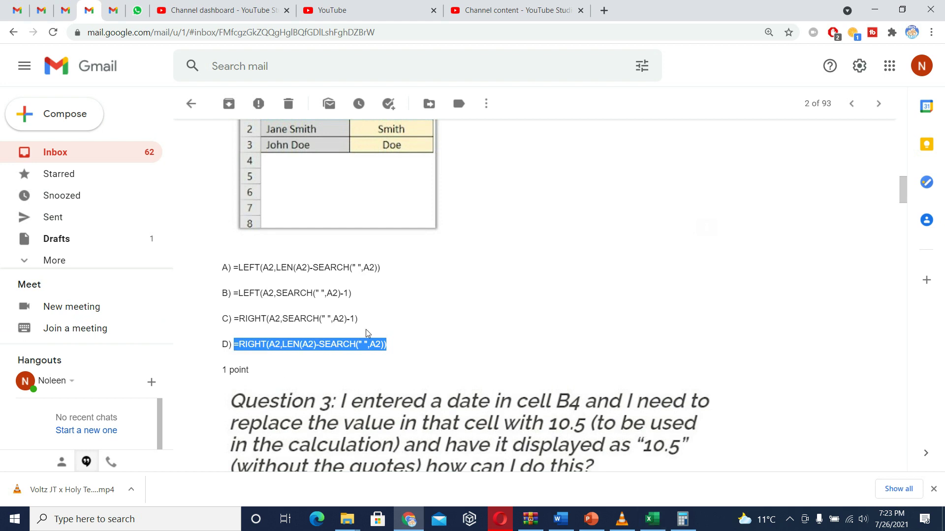
- Switch to Excel, add a new worksheet, and shrink the window so it sits beside the emailed Question 2 table
scroll(564, 433, up, 1)
click(652, 519)
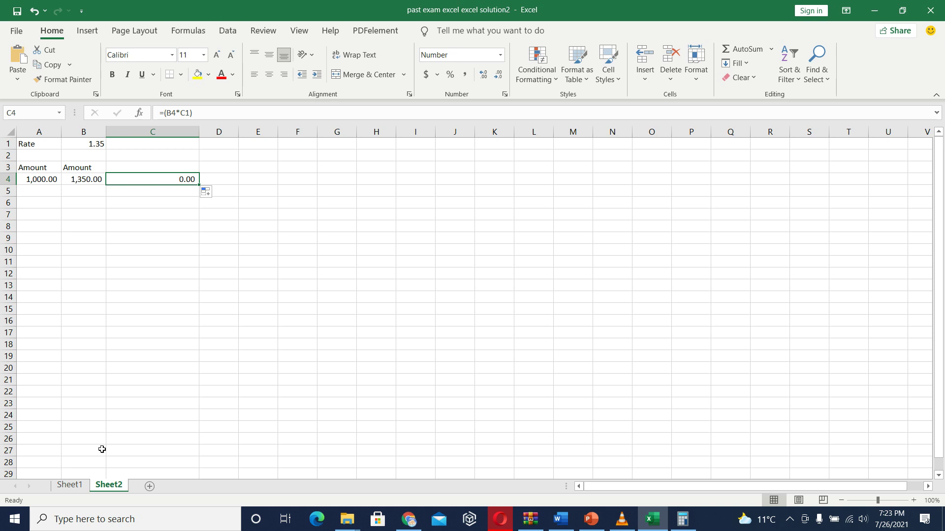
click(149, 486)
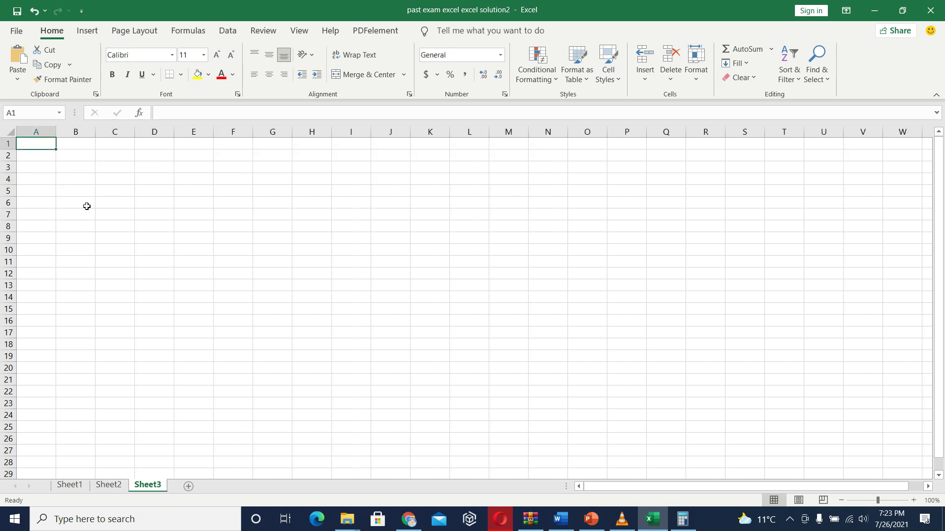
double_click(257, 15)
click(178, 48)
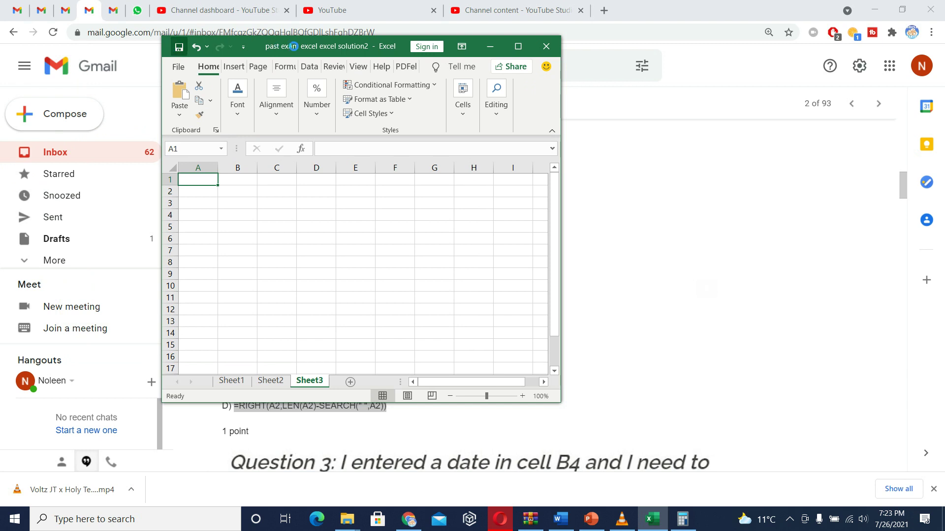
drag(293, 46, 638, 115)
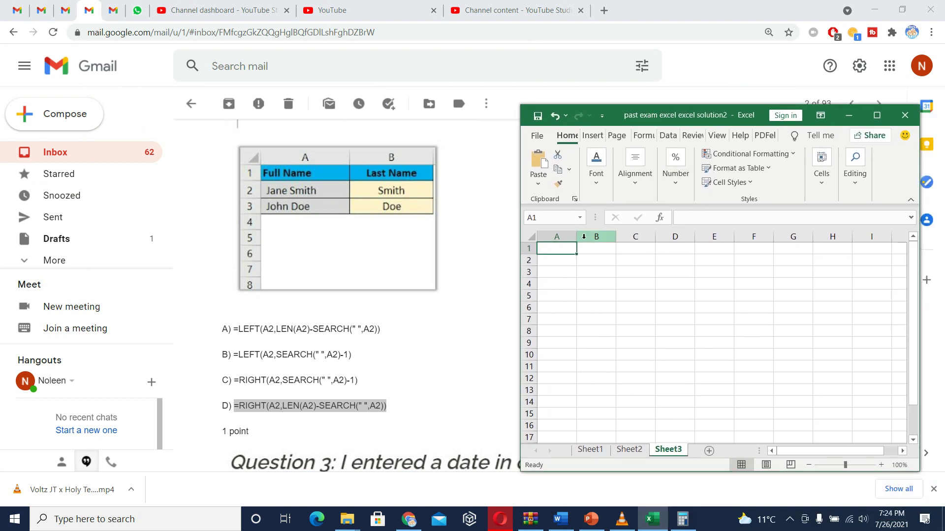
- Enter the headers "Full name" in A1 and "Last Name" in B1 of Sheet3
text(Full name)
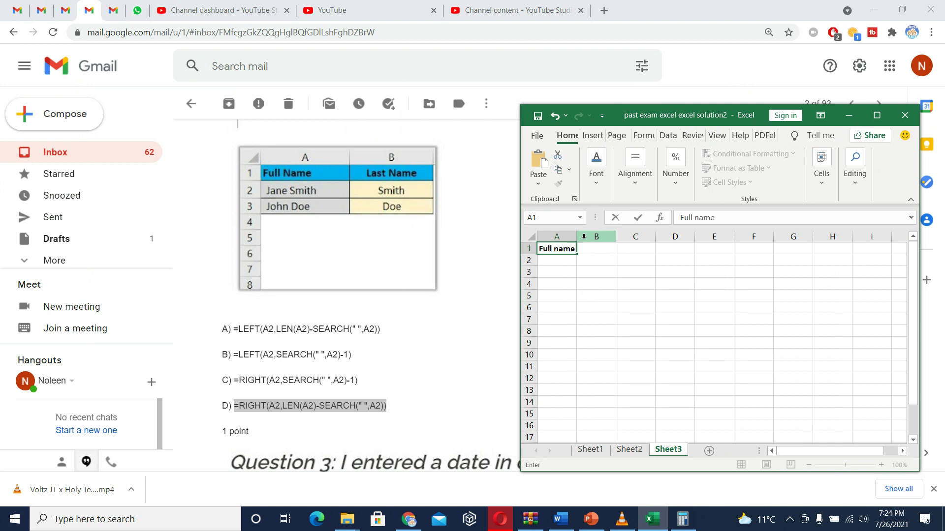
key(Tab)
text(Las)
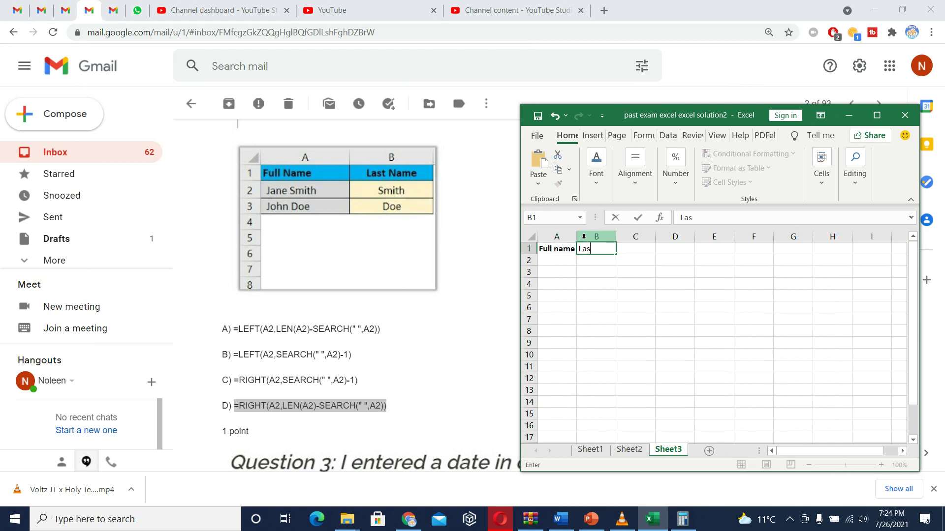
text(t Name)
- Enter the two full names from the question's table in A2 and A3, and widen column A
click(571, 261)
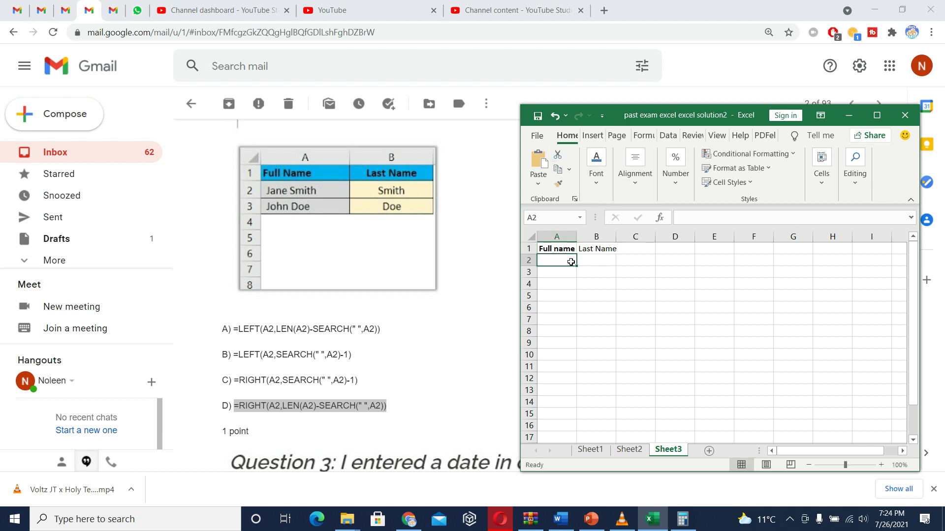
text(Jane)
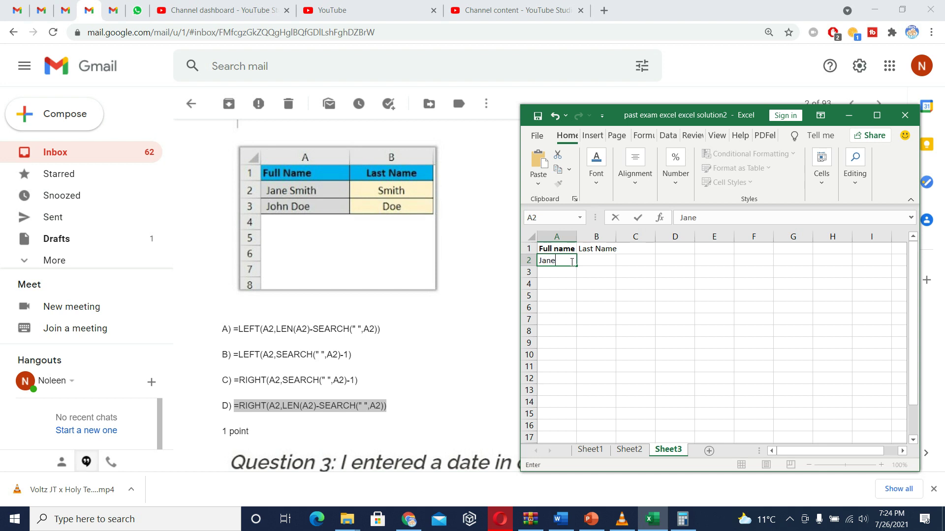
text( Smith)
click(570, 274)
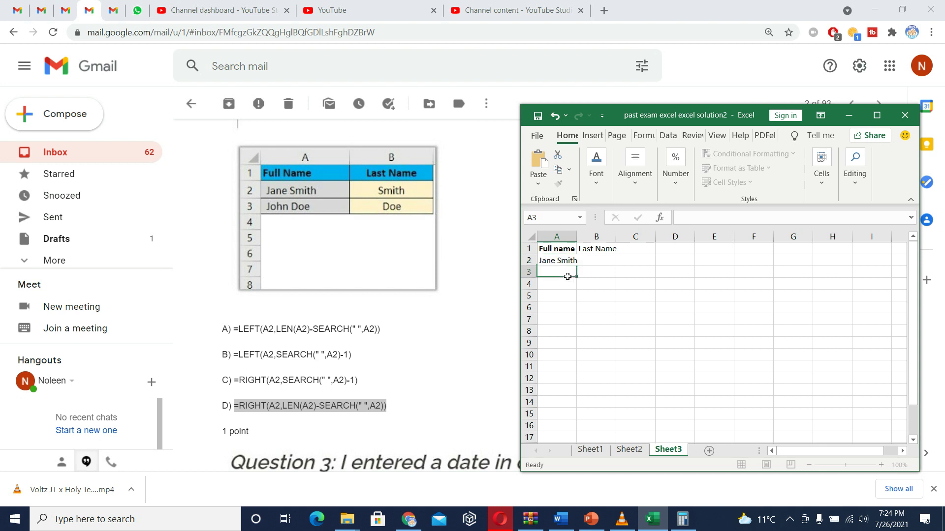
text(John Doe)
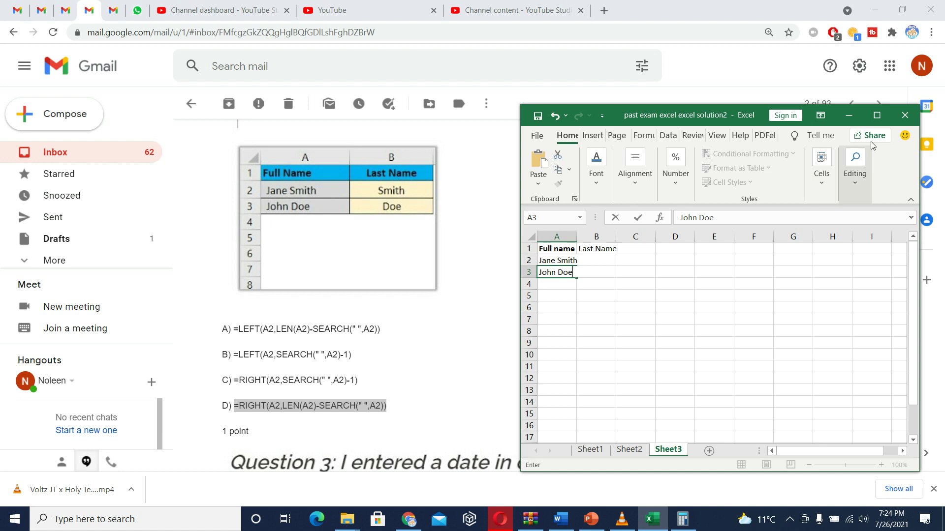
click(576, 233)
drag(576, 235, 596, 235)
- Copy option D's formula =RIGHT(A2,LEN(A2)-SEARCH(" ",A2)) from the email in Chrome and paste it into B2 in Excel
click(617, 261)
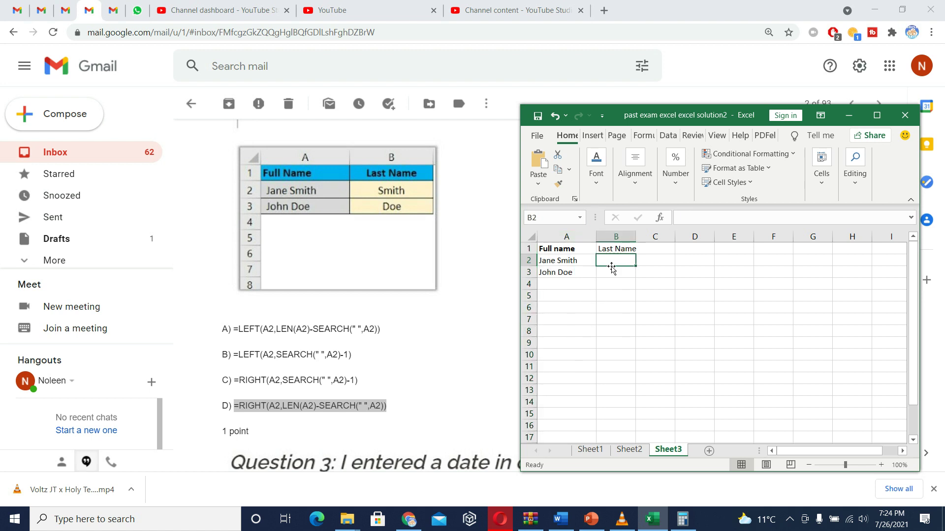
right_click(304, 406)
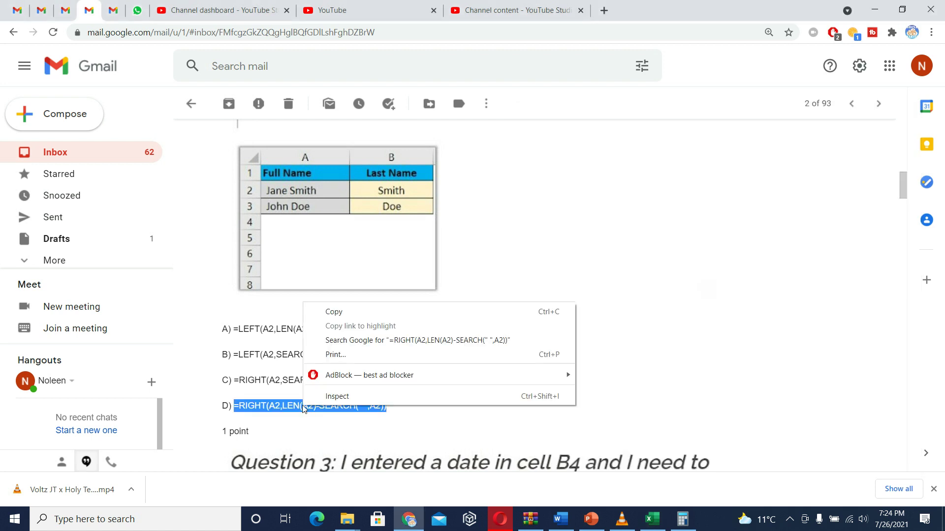
click(342, 313)
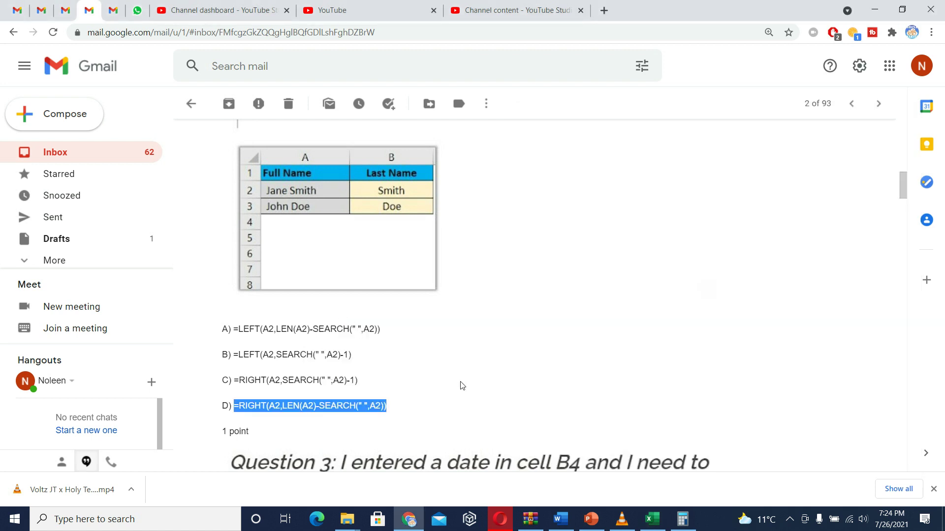
click(653, 519)
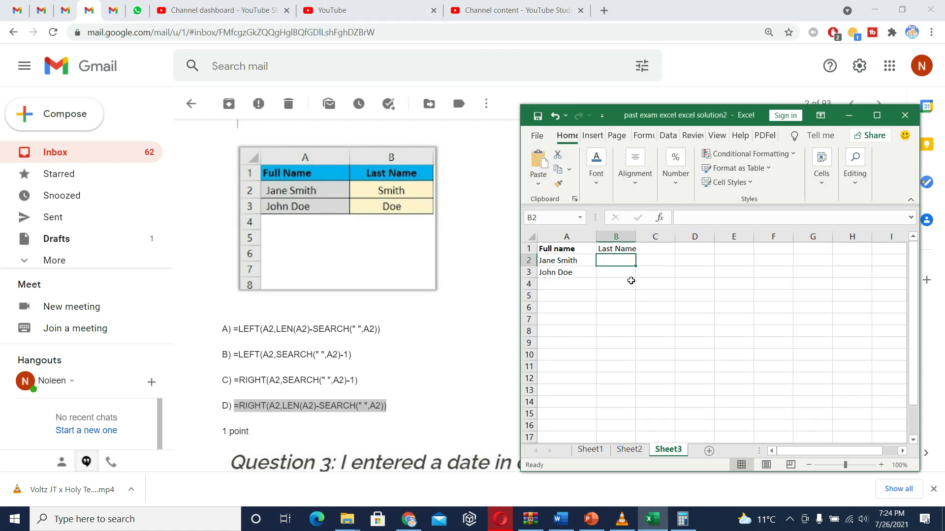
key(ctrl+v)
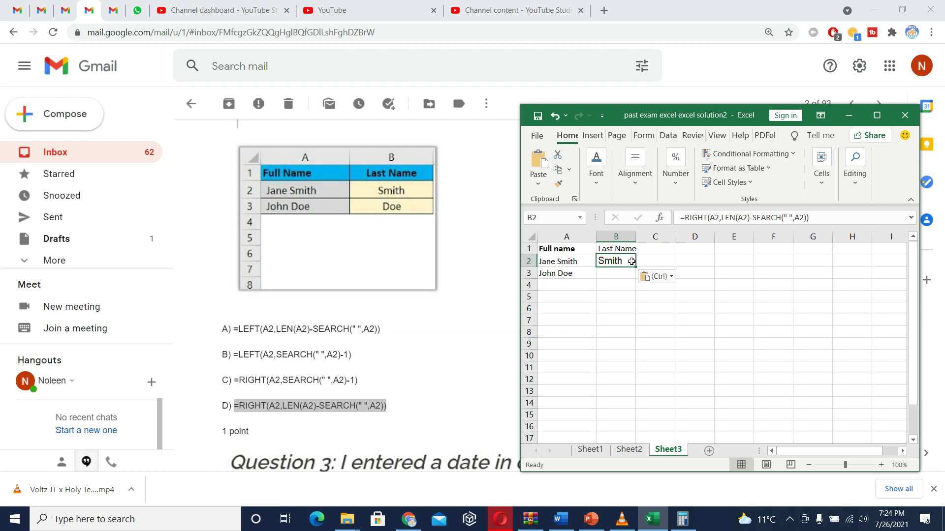
- Fill B2's formula down to B3, then replace both using option C's =RIGHT(A2,SEARCH(" ",A2)-1) copied from the email in Chrome
drag(636, 269, 635, 278)
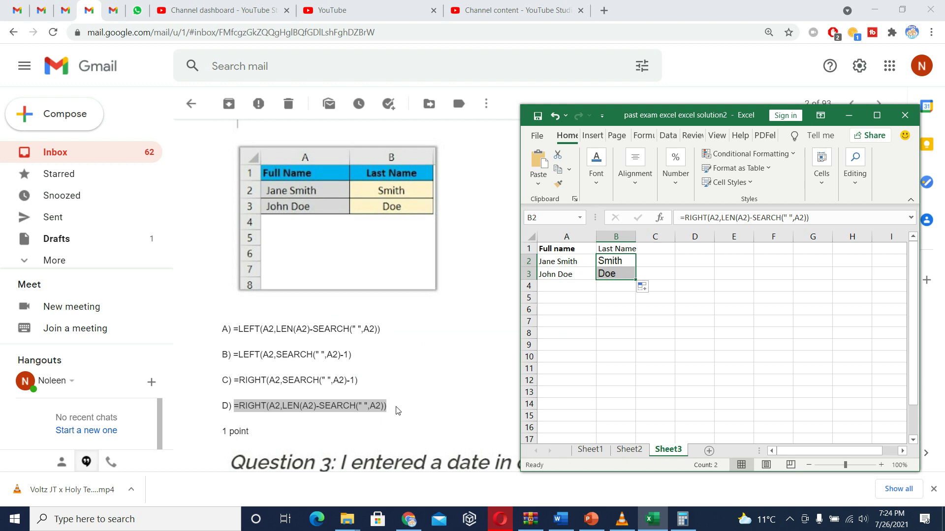
click(357, 380)
drag(357, 380, 235, 376)
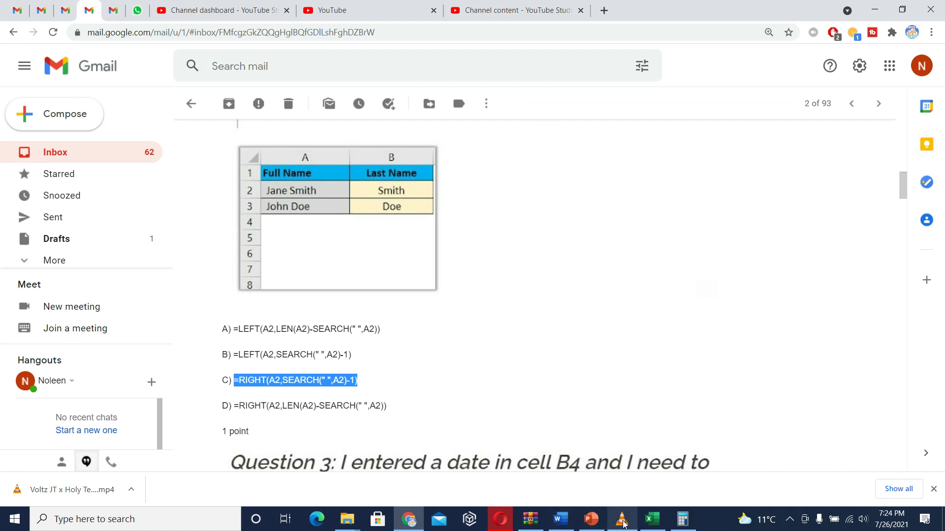
click(650, 523)
click(614, 261)
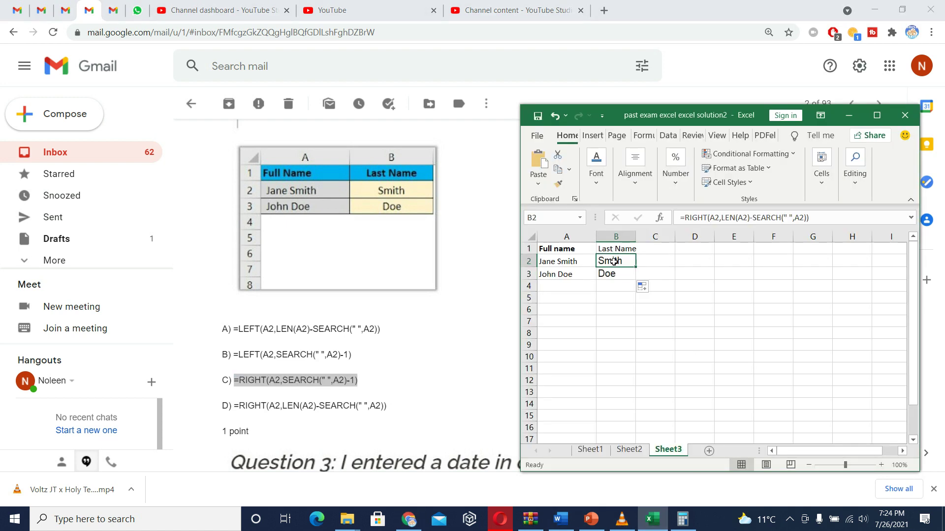
key(ctrl+v)
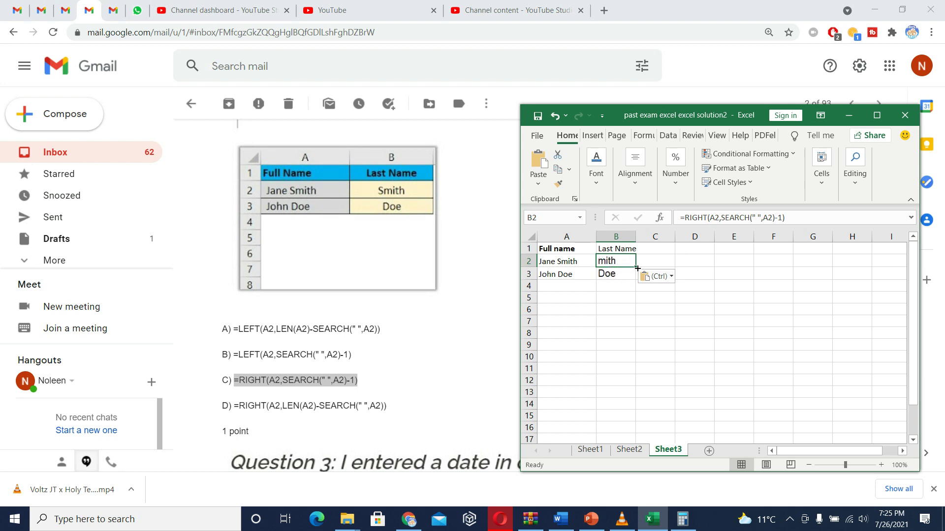
drag(635, 268, 634, 280)
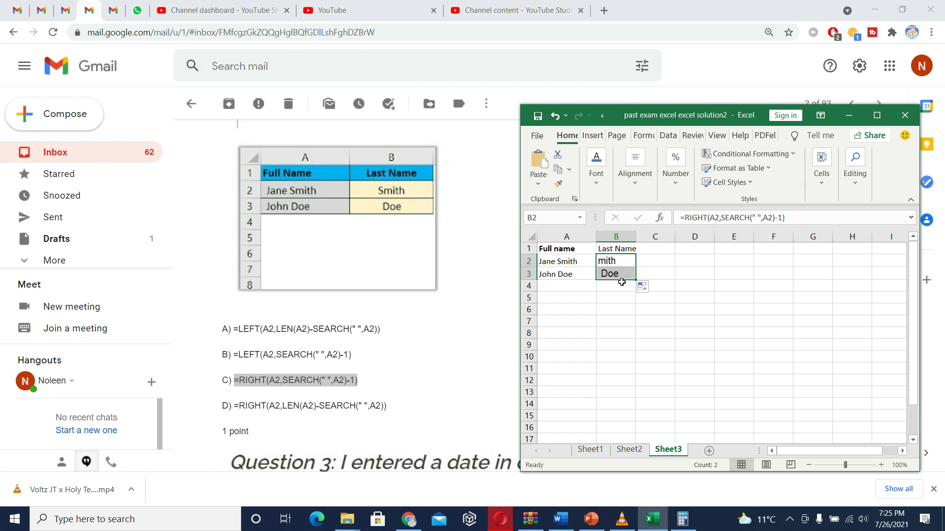
- Copy option B's formula =LEFT(A2,SEARCH(" ",A2)-1) from the email and paste it into B2 in Excel
drag(351, 355, 234, 358)
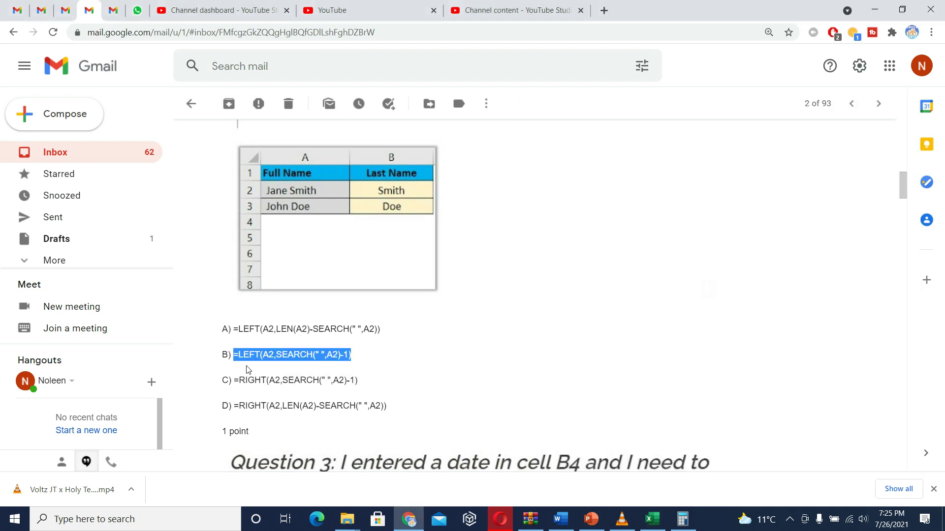
click(643, 514)
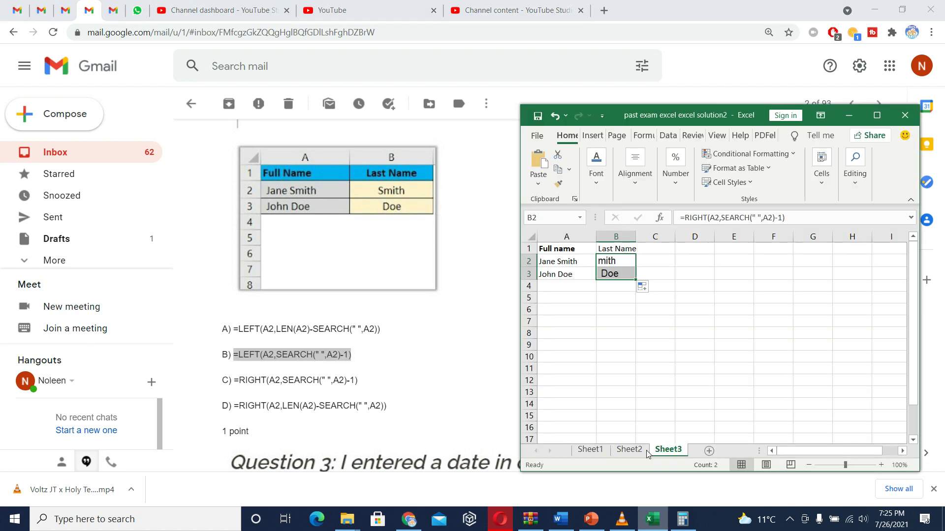
click(614, 261)
key(ctrl+v)
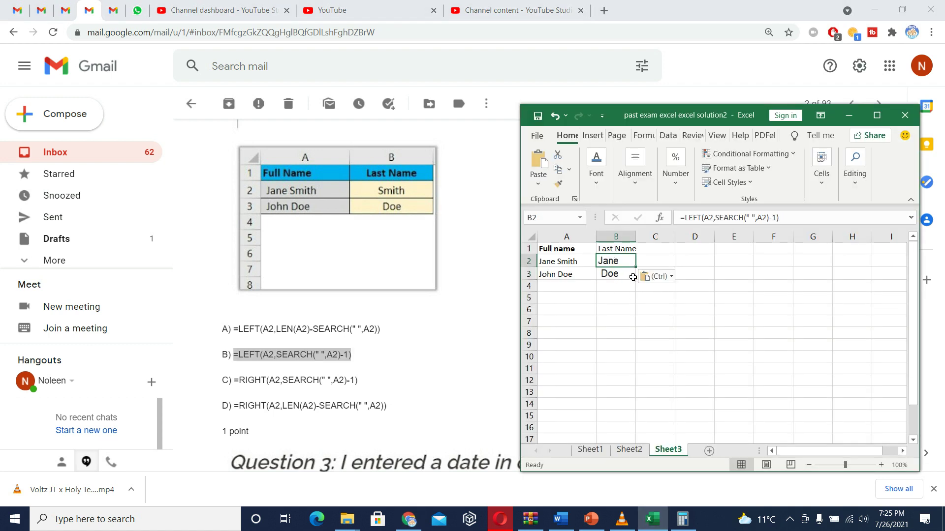
- Replace B2's formula in Excel with option A's =LEFT(A2,LEN(A2)-SEARCH(" ",A2)) copied from the email, and inspect the cell
click(377, 331)
drag(377, 332, 236, 333)
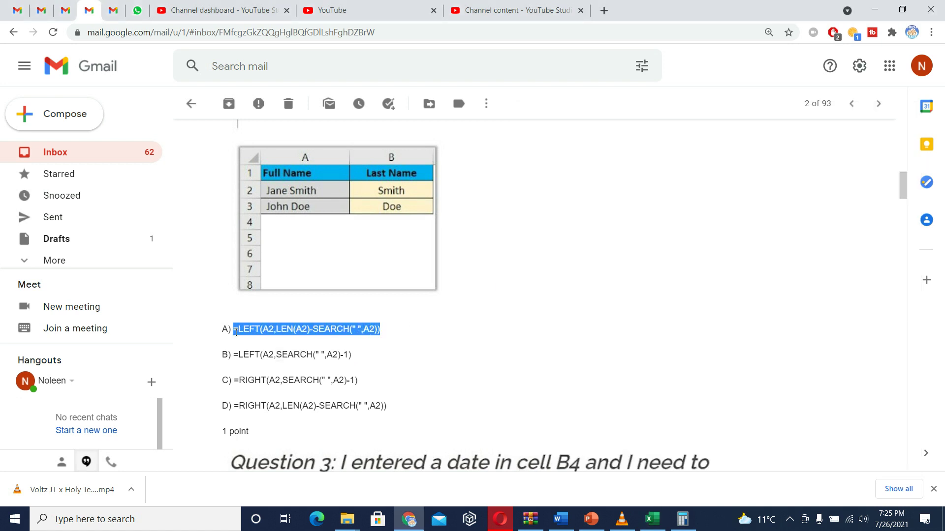
click(653, 519)
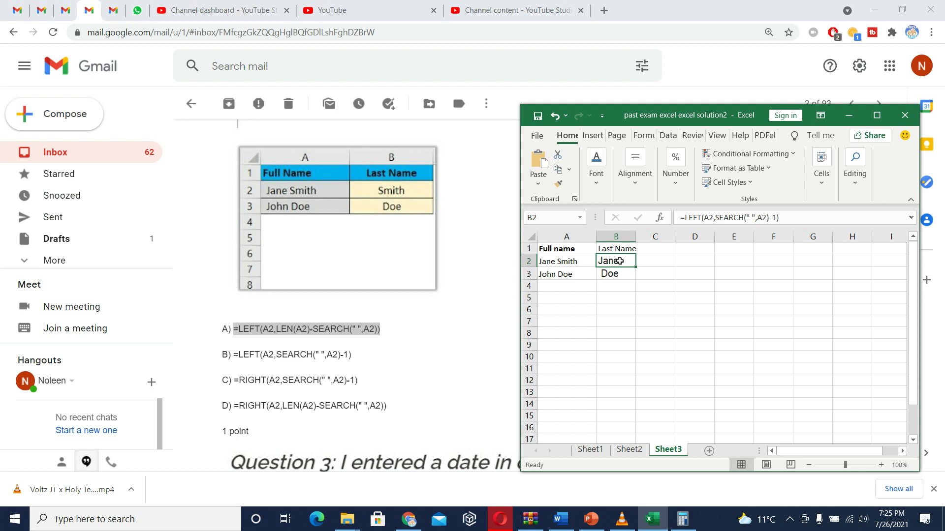
double_click(620, 261)
key(ctrl+v)
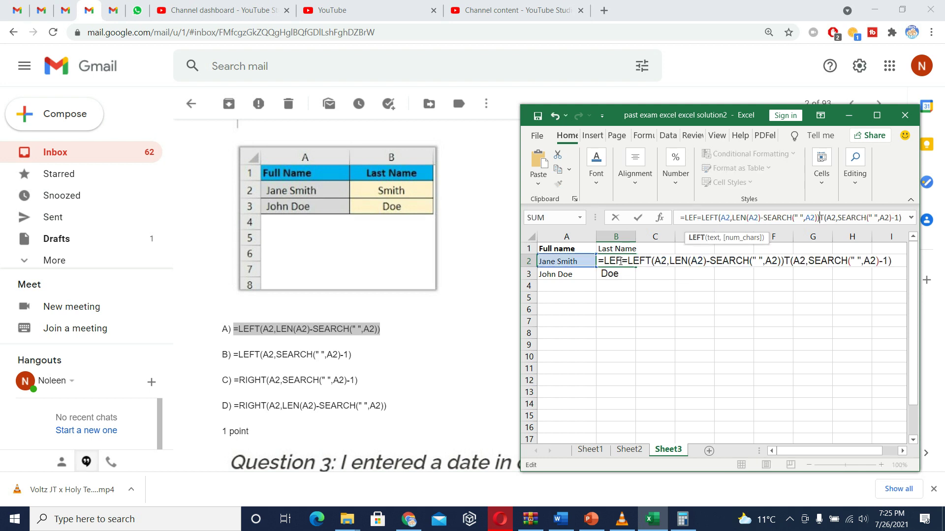
key(Return)
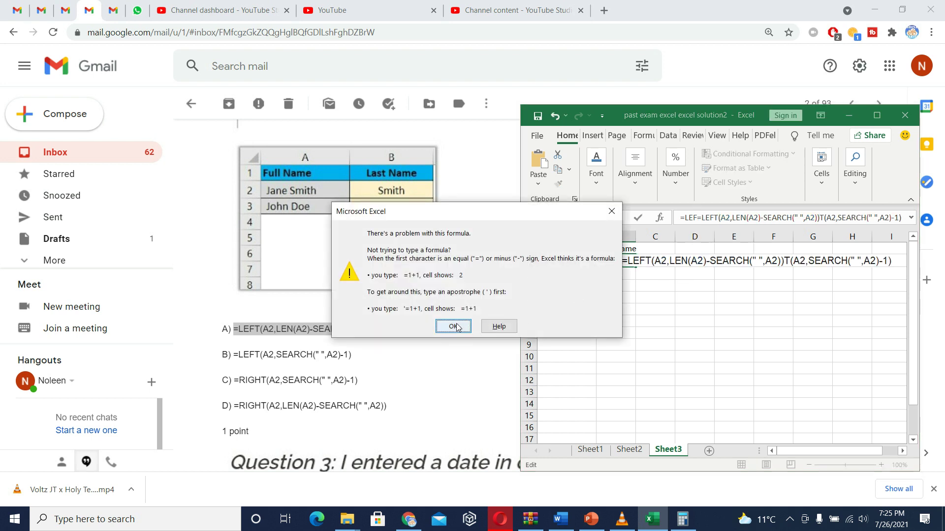
click(457, 326)
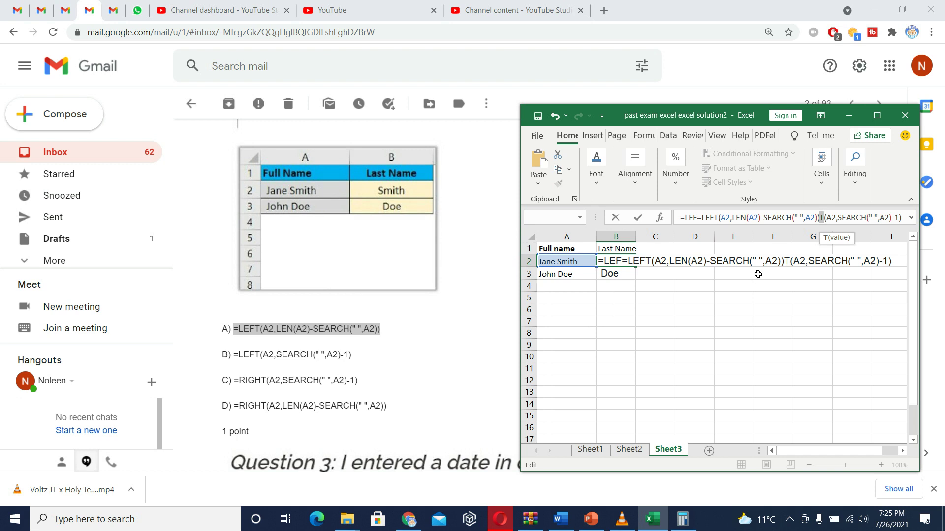
key(Delete)
key(Return)
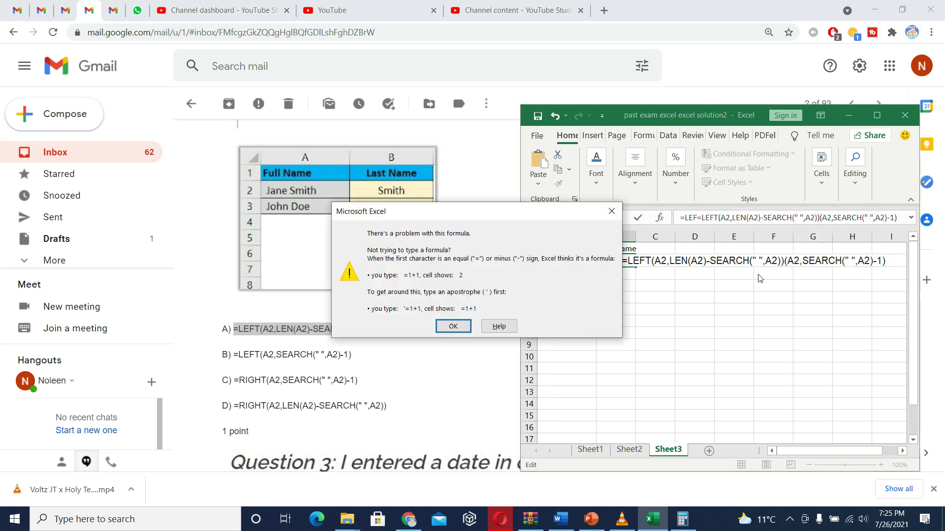
key(Return)
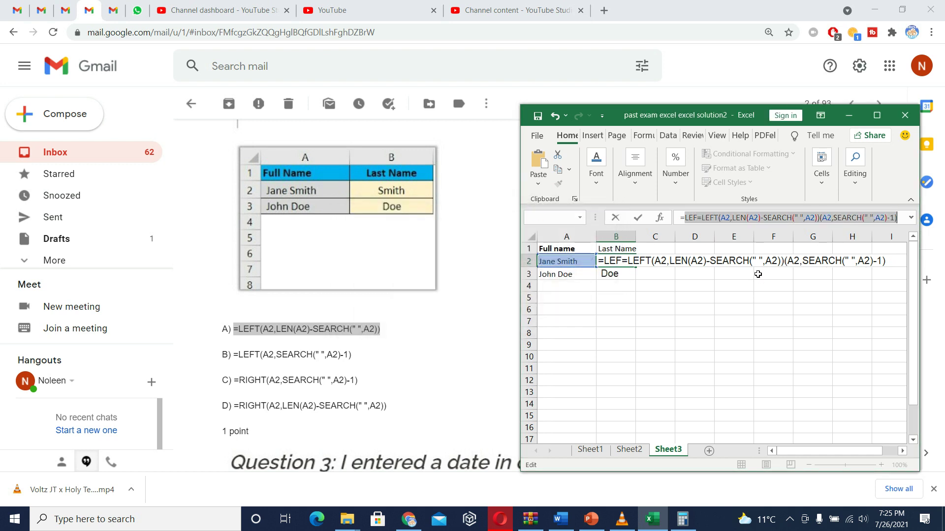
key(ctrl+v)
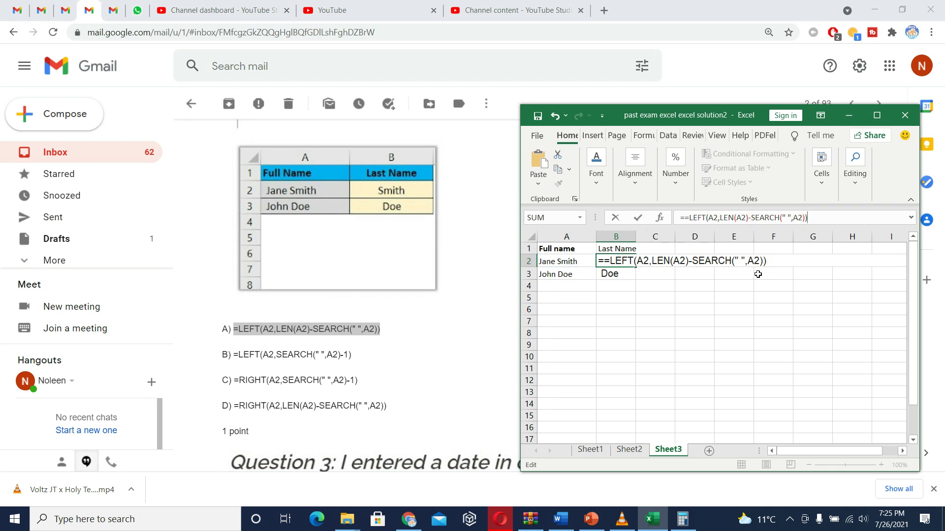
key(Return)
click(449, 305)
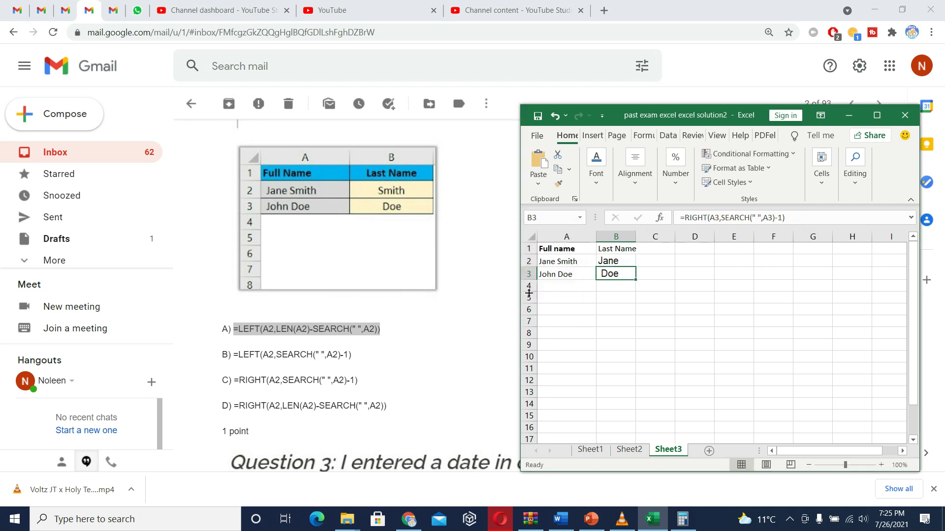
click(618, 267)
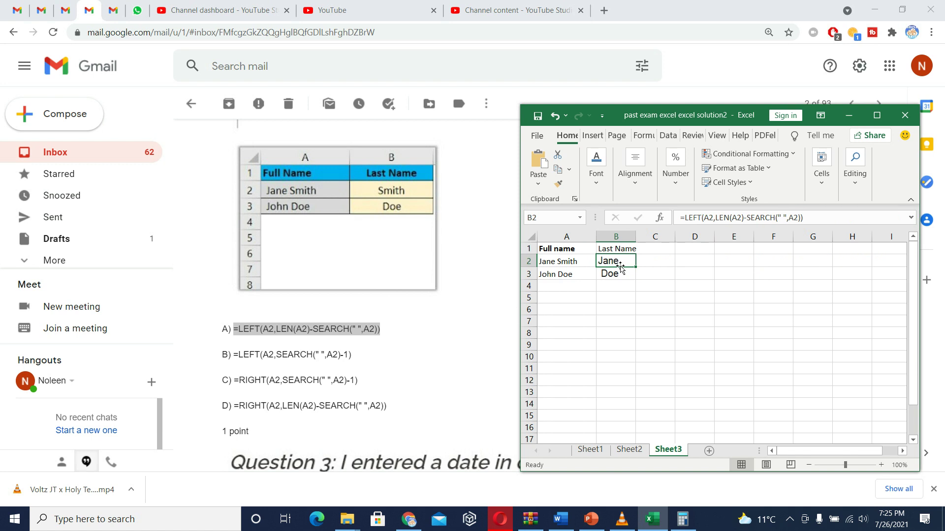
- Copy option D's formula =RIGHT(A2,LEN(A2)-SEARCH(" ",A2)) from the email into B2 in Excel and fill it down to B3
drag(389, 408, 234, 405)
key(ctrl+c)
click(653, 519)
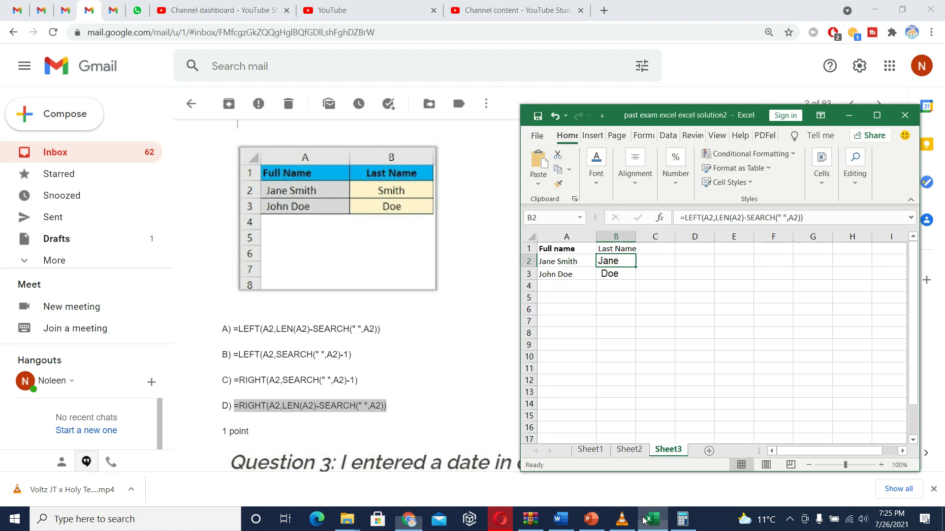
key(ctrl+v)
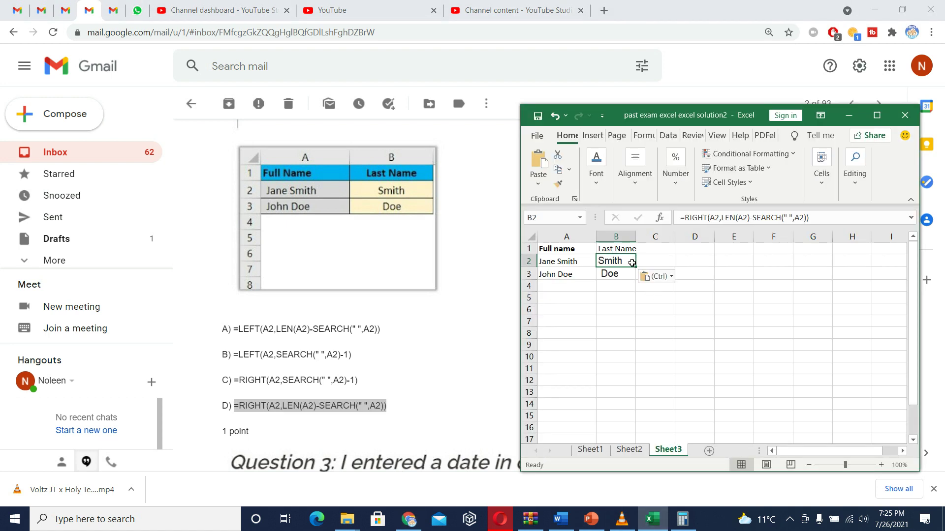
click(624, 277)
click(644, 276)
click(625, 262)
click(630, 262)
drag(635, 266, 635, 279)
click(630, 320)
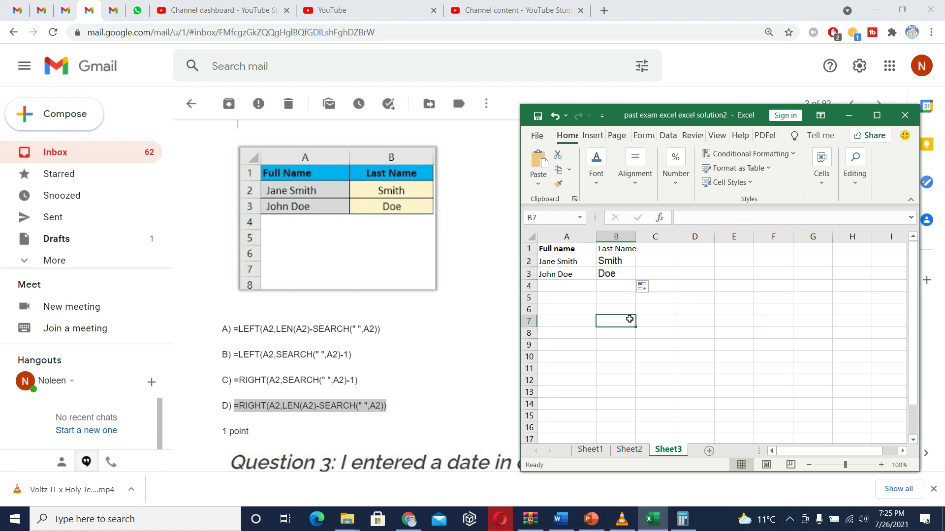
- Read Question 3 in the Gmail message in Chrome, examining its sales table image and the answer options
click(433, 412)
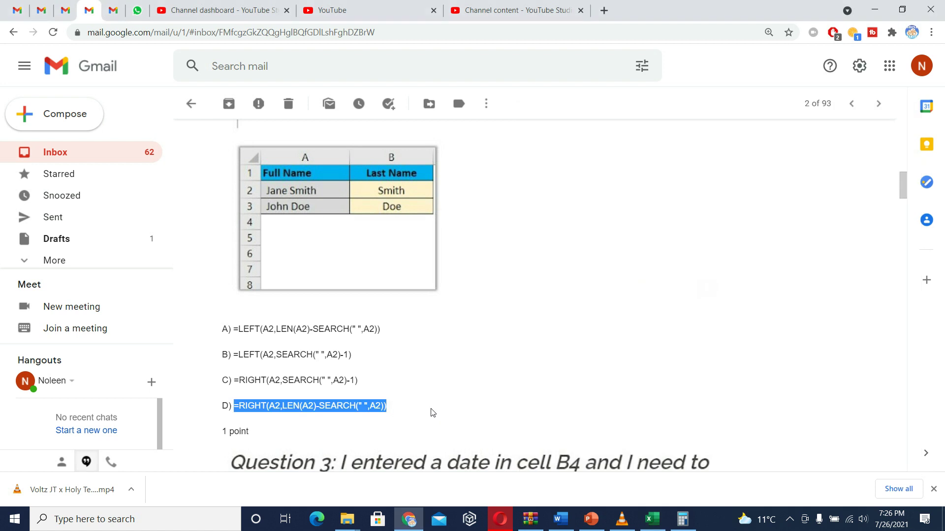
scroll(432, 412, down, 6)
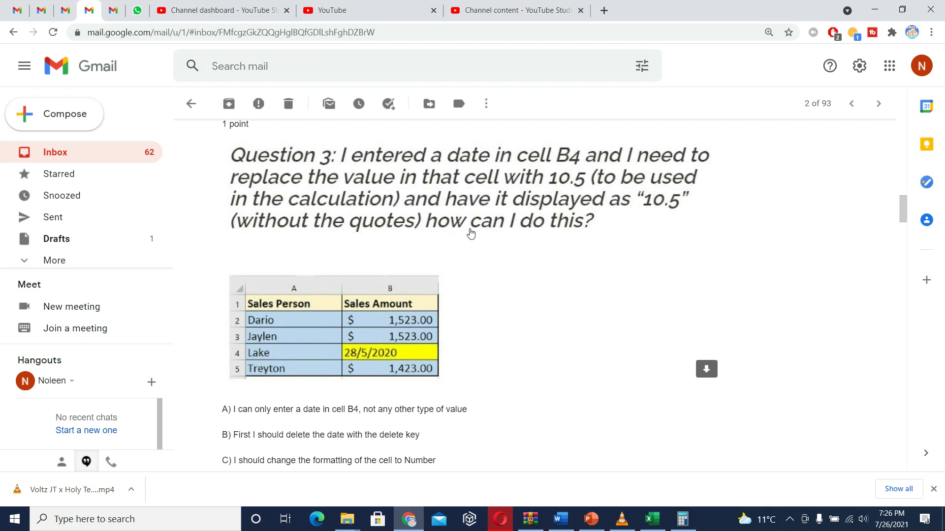
scroll(576, 254, down, 3)
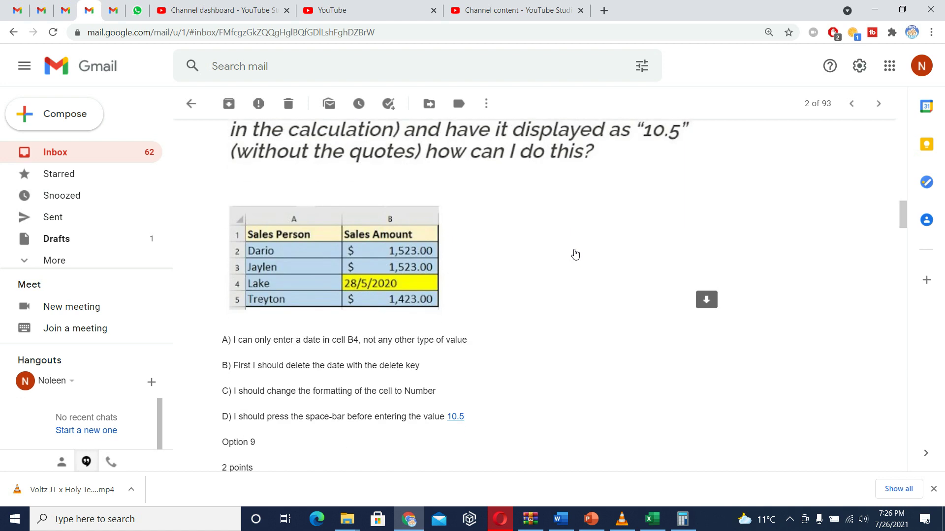
scroll(576, 254, up, 1)
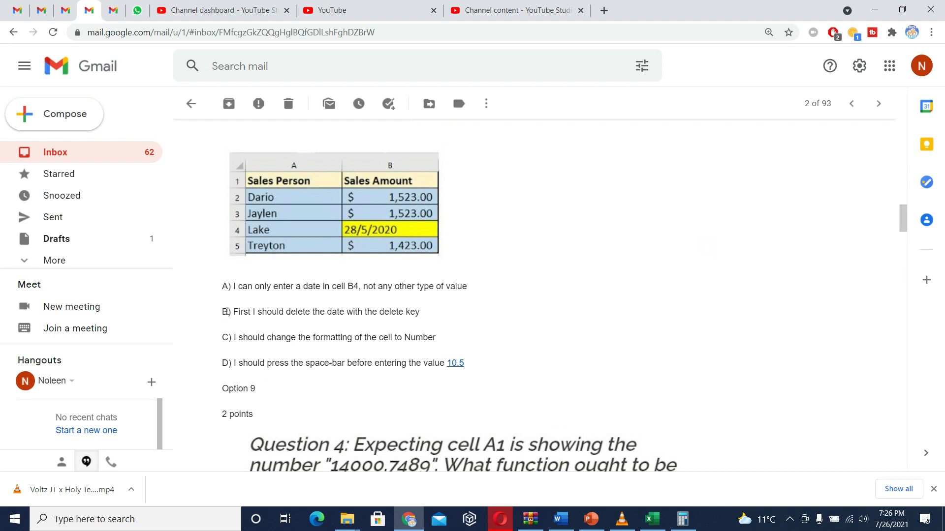
scroll(358, 310, up, 1)
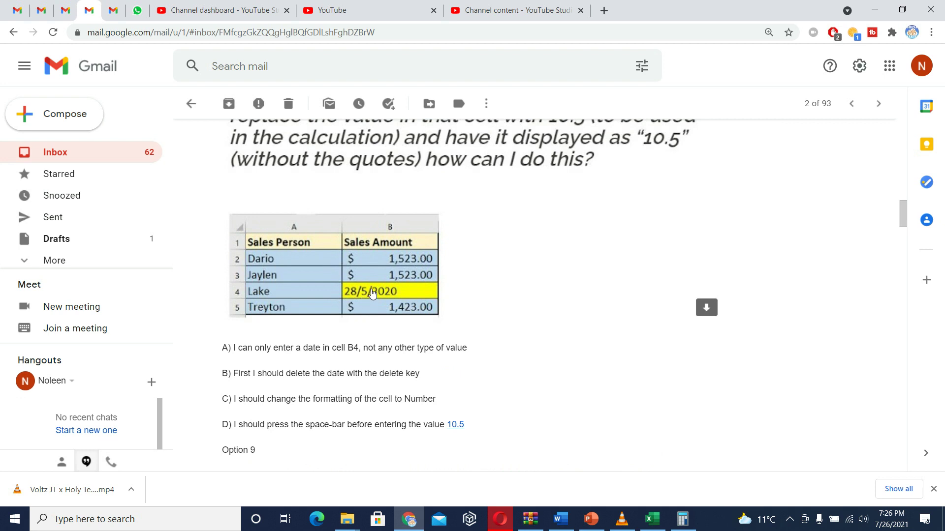
click(371, 292)
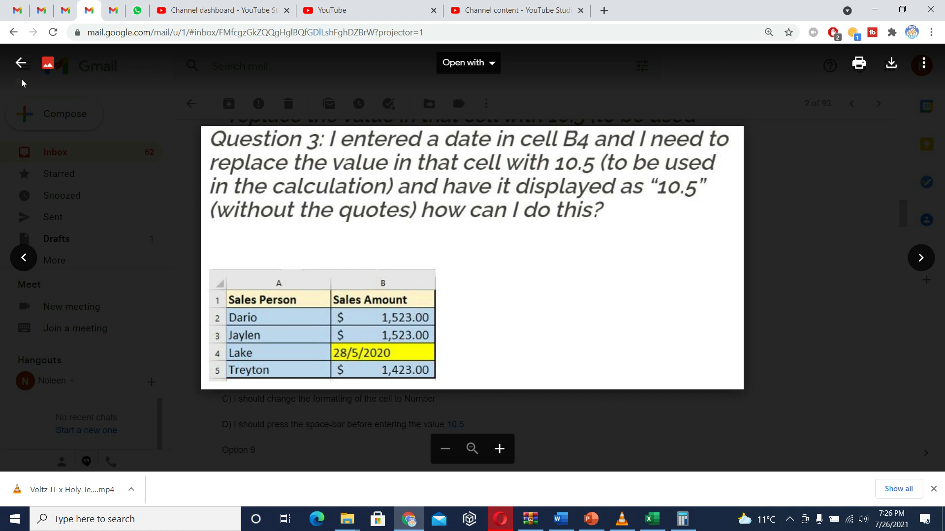
click(21, 63)
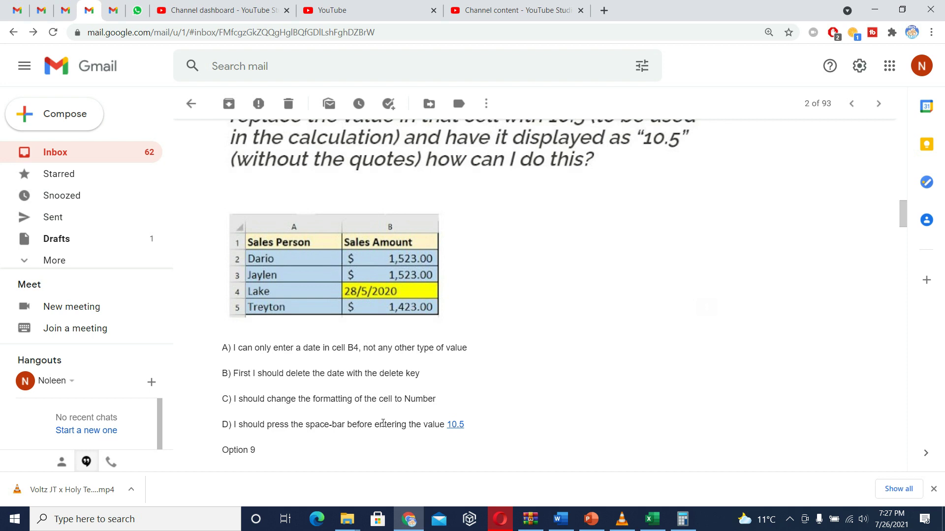
scroll(481, 403, down, 1)
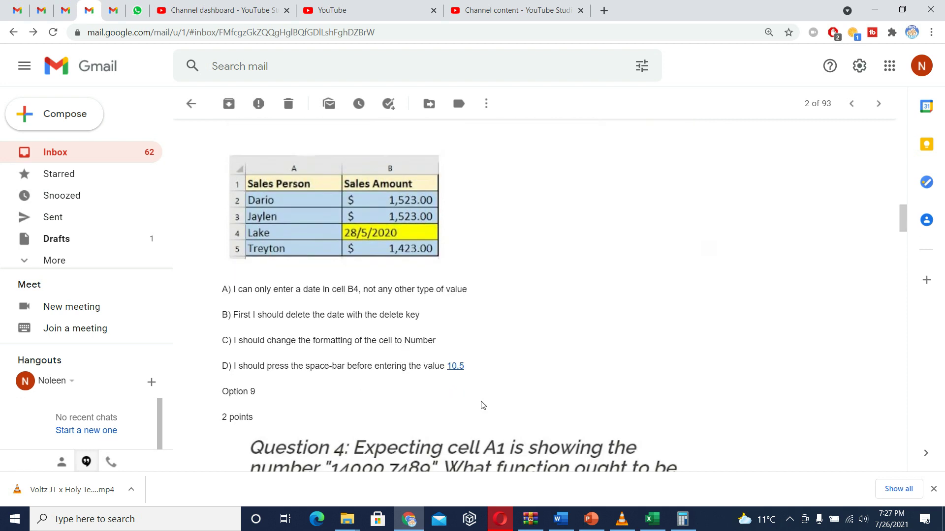
scroll(481, 396, down, 1)
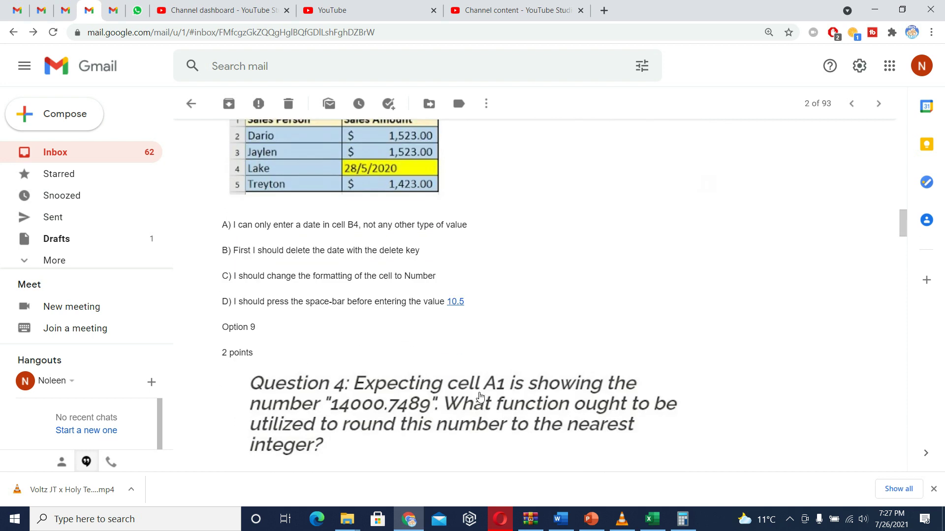
scroll(480, 394, up, 1)
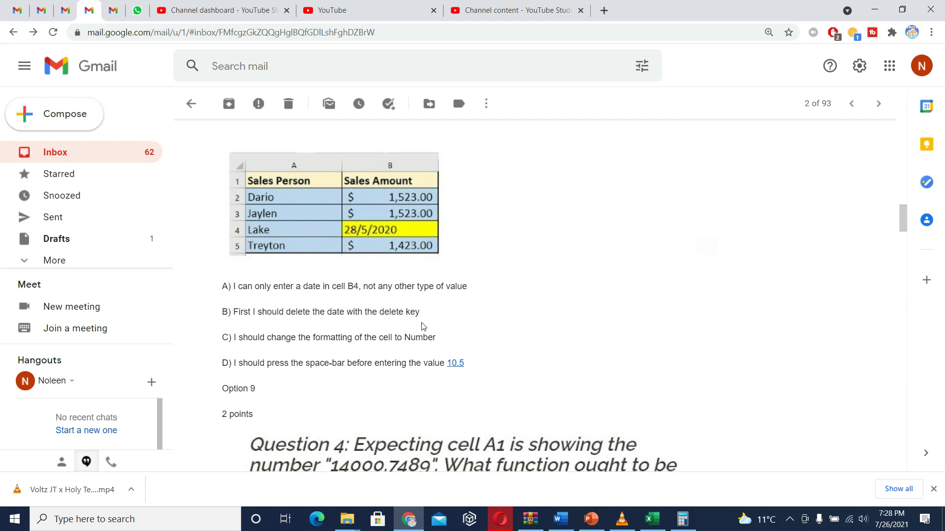
- Add a new worksheet in Excel, enter the headers Sales Person in A1 and Sales Amount in B1, and widen column A
click(653, 519)
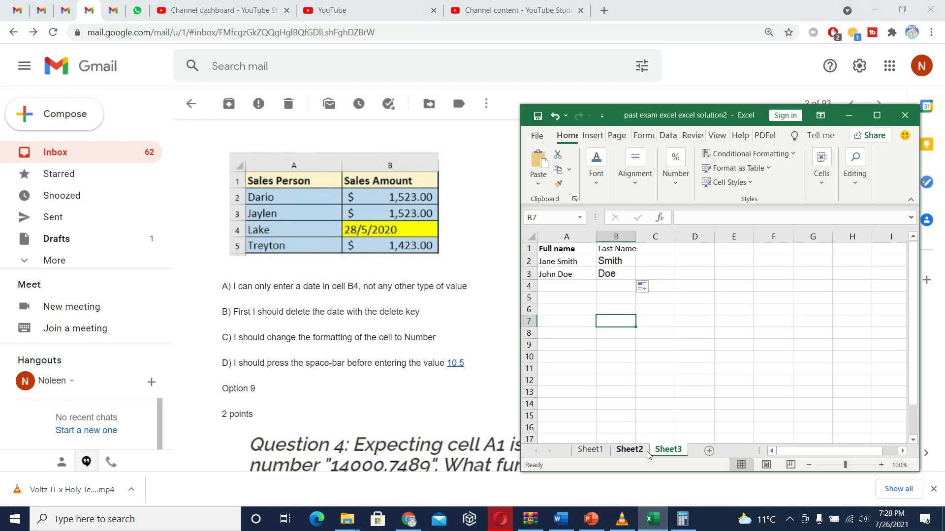
click(743, 450)
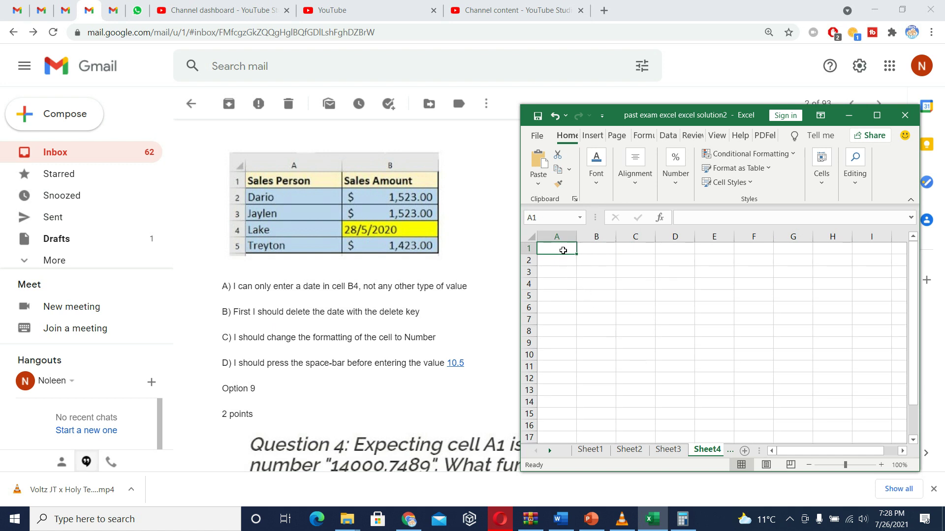
text(Sales)
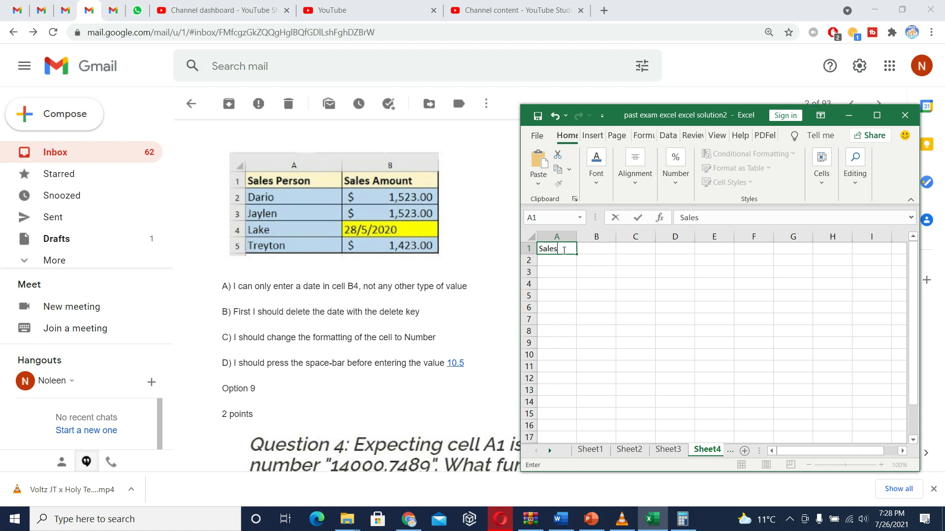
text( Person)
key(Tab)
text(Sale)
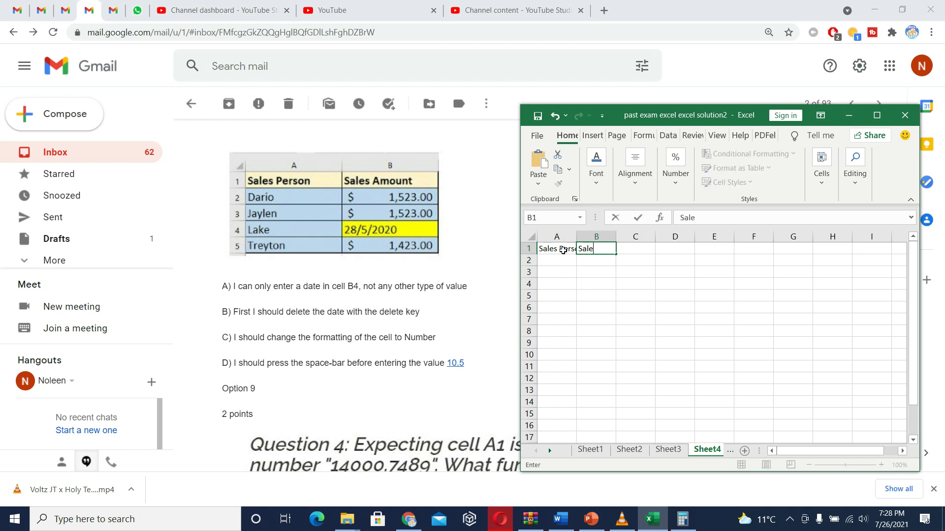
text(s Amount)
click(573, 237)
drag(577, 237, 596, 237)
- Enter the four salespeople's names from the email's table image in A2 to A5, in the same order
click(585, 260)
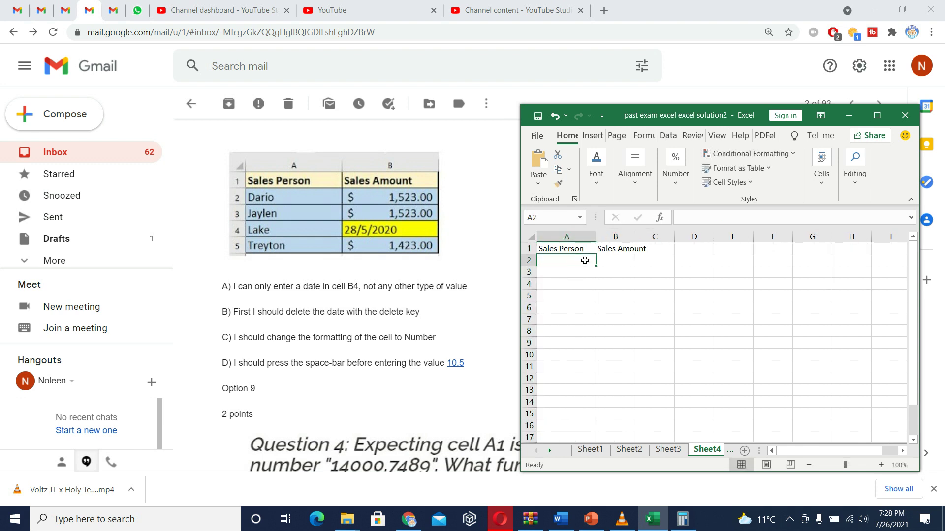
text(Dario)
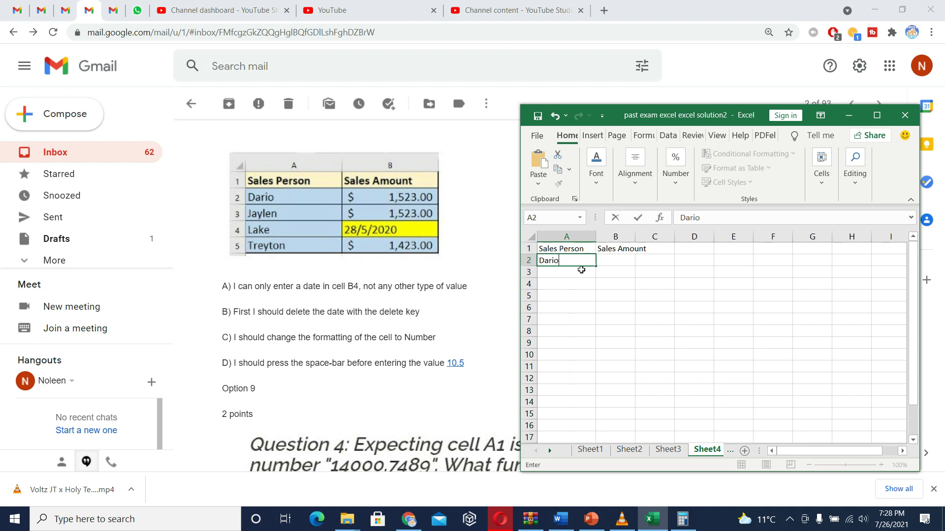
click(580, 271)
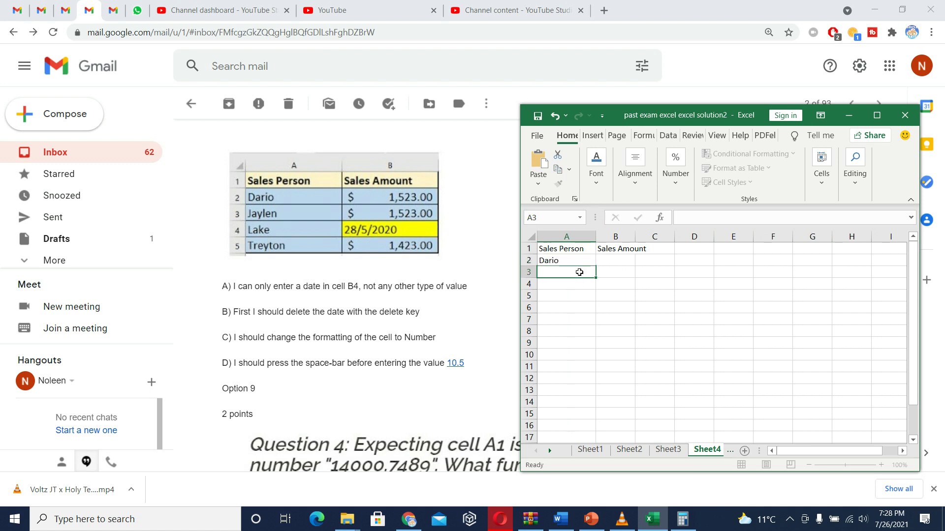
text(Jaylen)
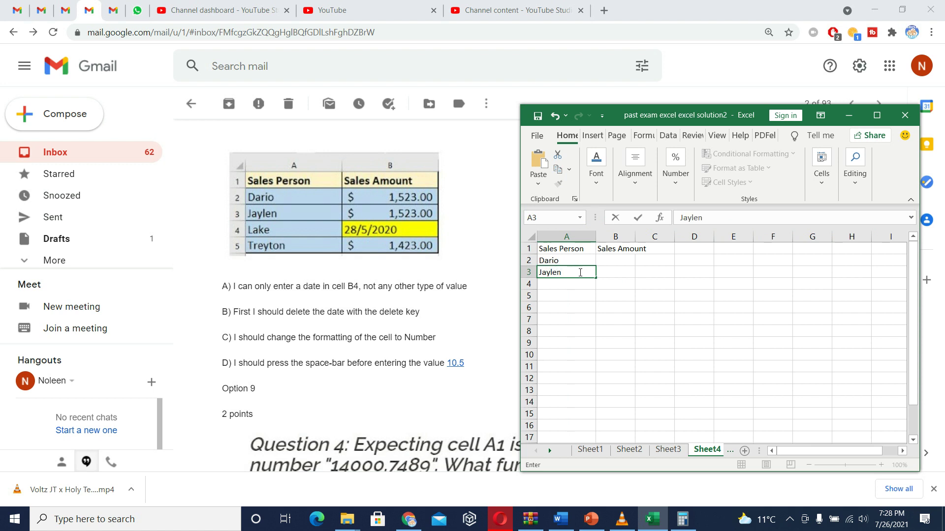
key(Return)
text(Lake)
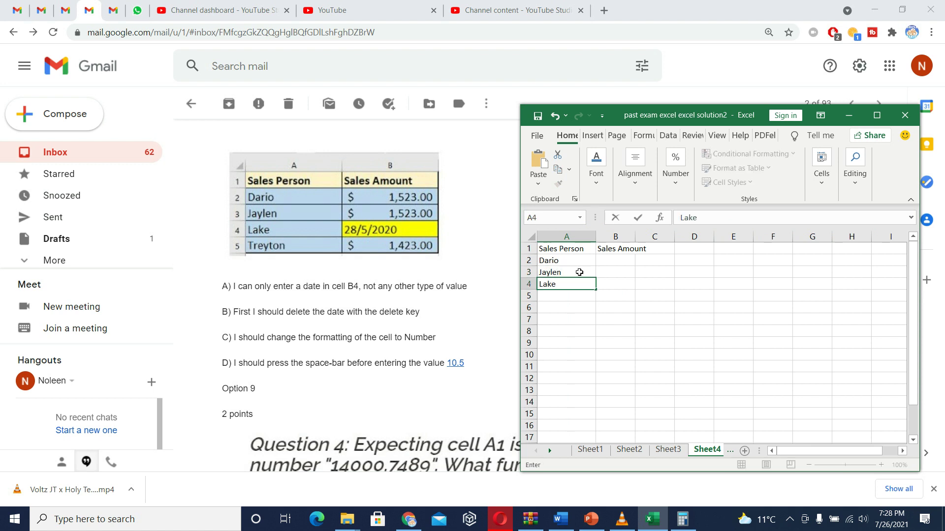
key(Return)
text(Tr)
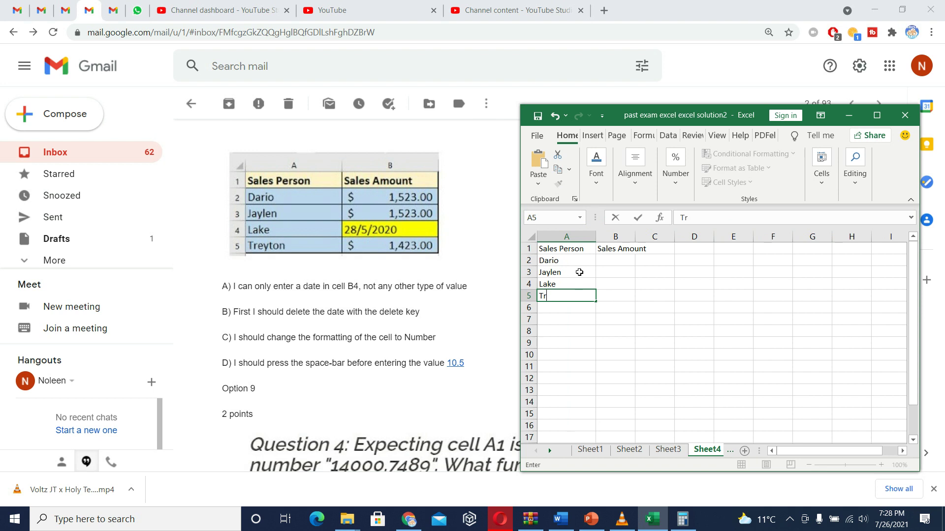
text(eyton)
- Widen column B to fit its header and enter the sales amount 1523 in both B2 and B3
click(609, 261)
drag(635, 237, 655, 237)
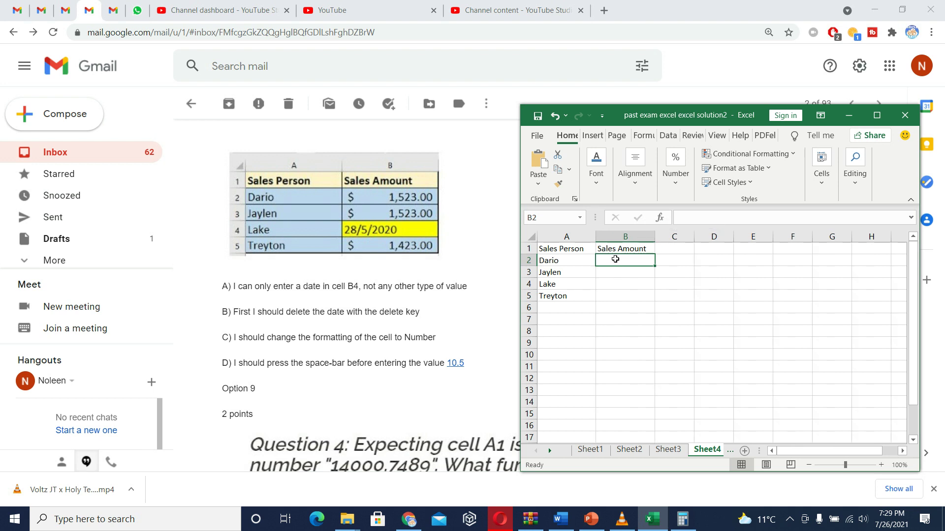
text(1523)
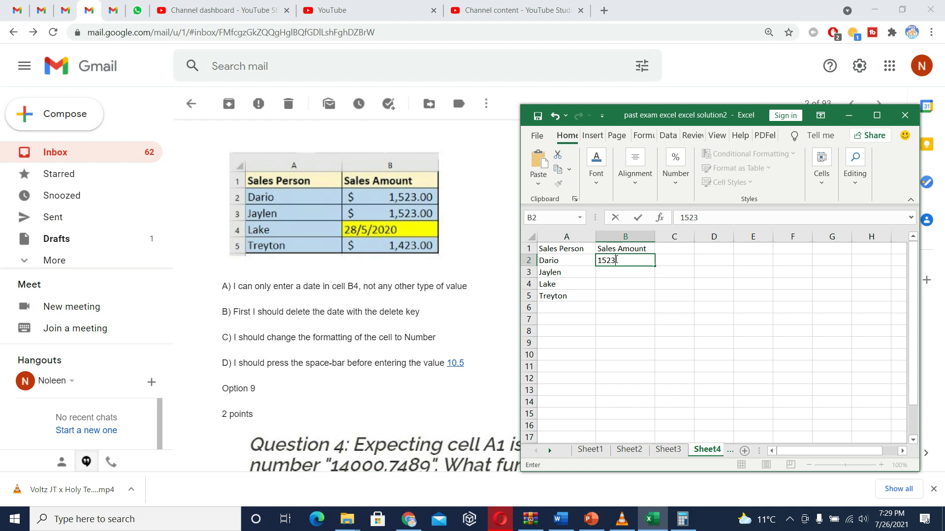
key(Return)
text(1)
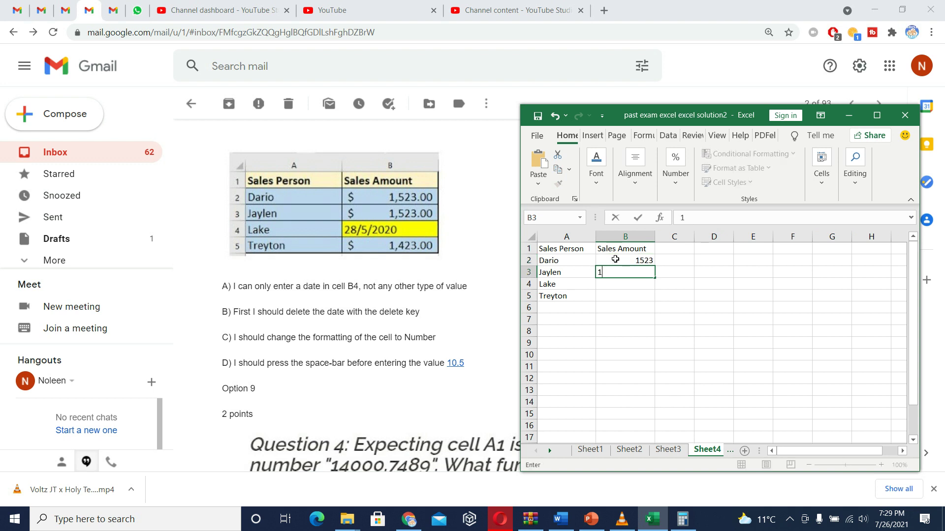
text(523)
key(Return)
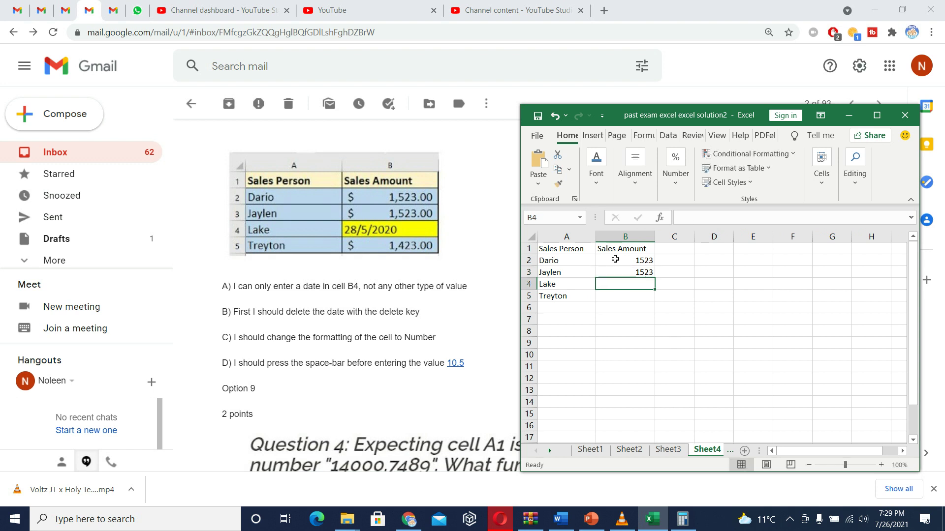
- Enter 28/5/202 in B4 and the sales amount 1423 in B5
text(2)
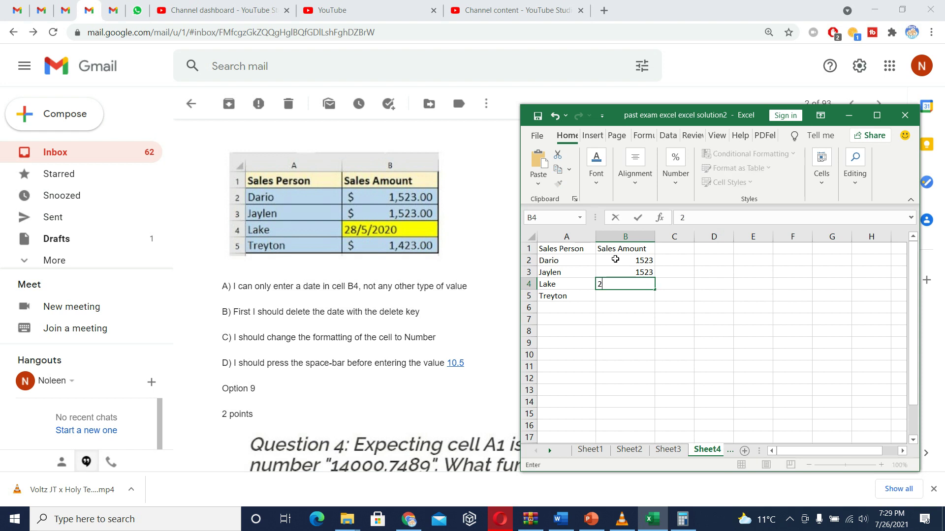
text(8/5/202)
key(Return)
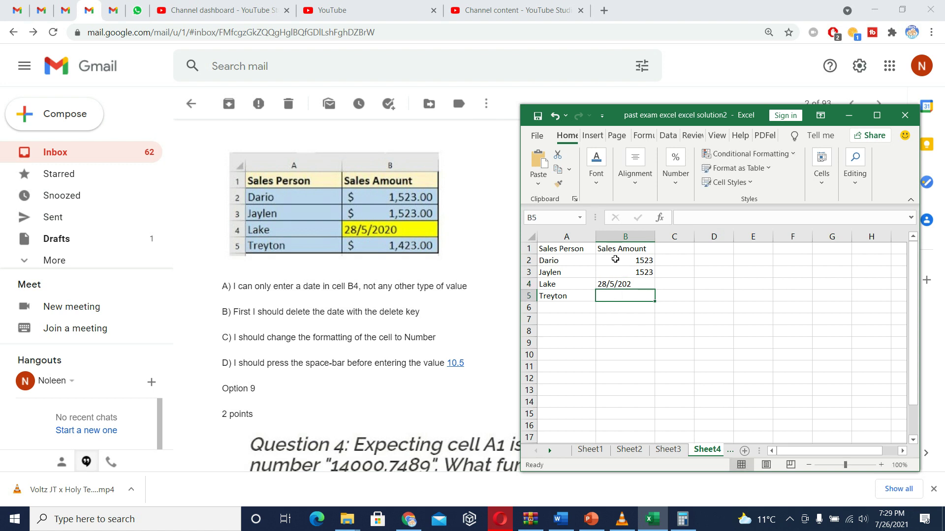
text(14)
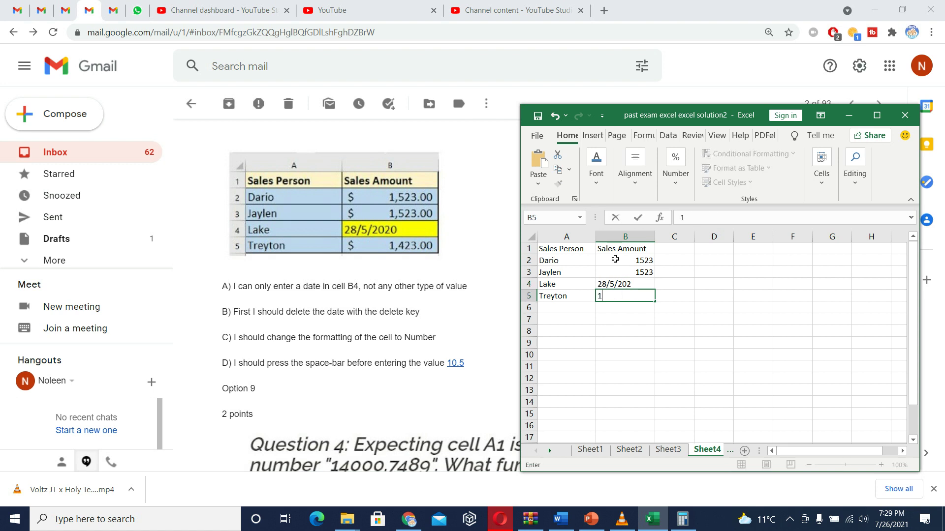
text(23)
key(Return)
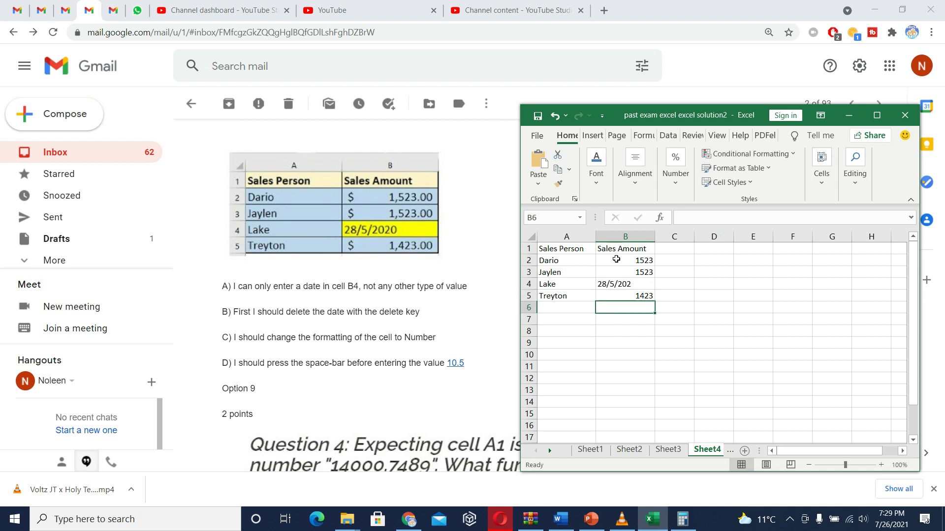
- Maximize the Excel window and apply the dollar Accounting format to the amounts in B2:B3 and B5
drag(616, 259, 637, 272)
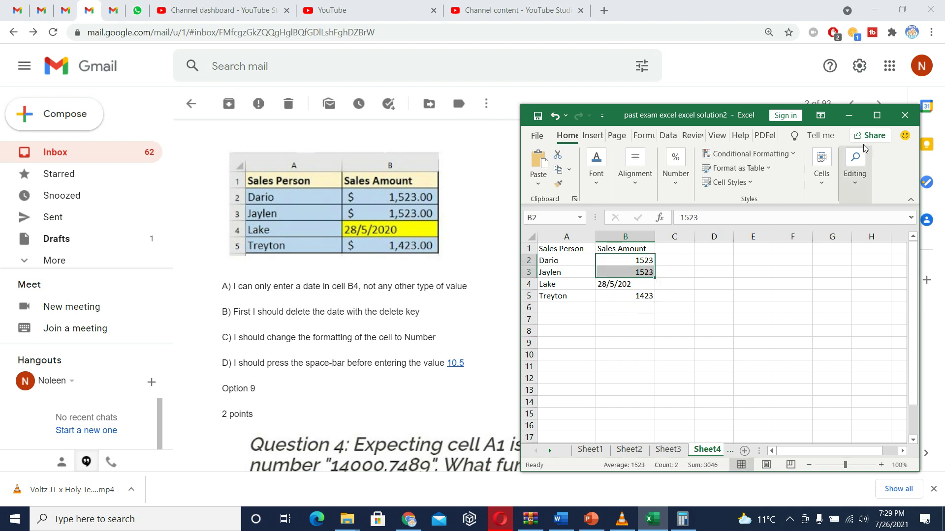
click(877, 115)
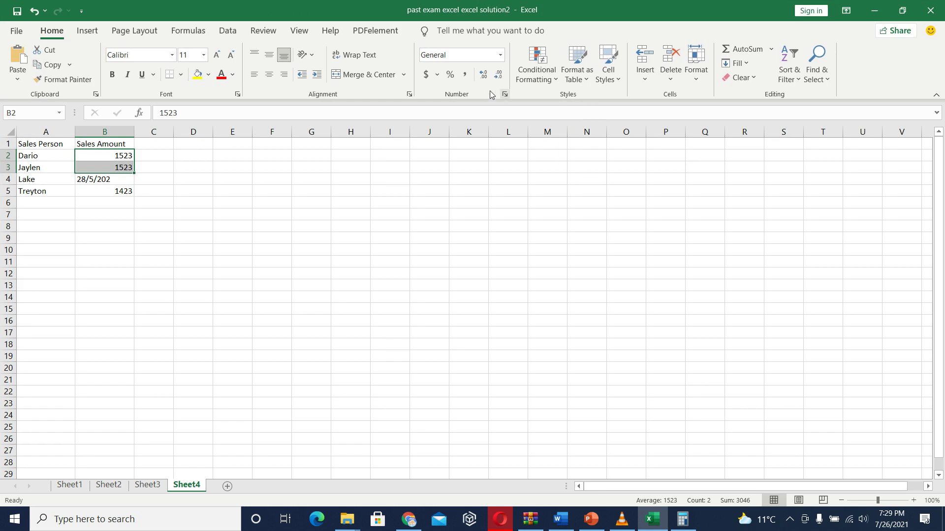
click(426, 74)
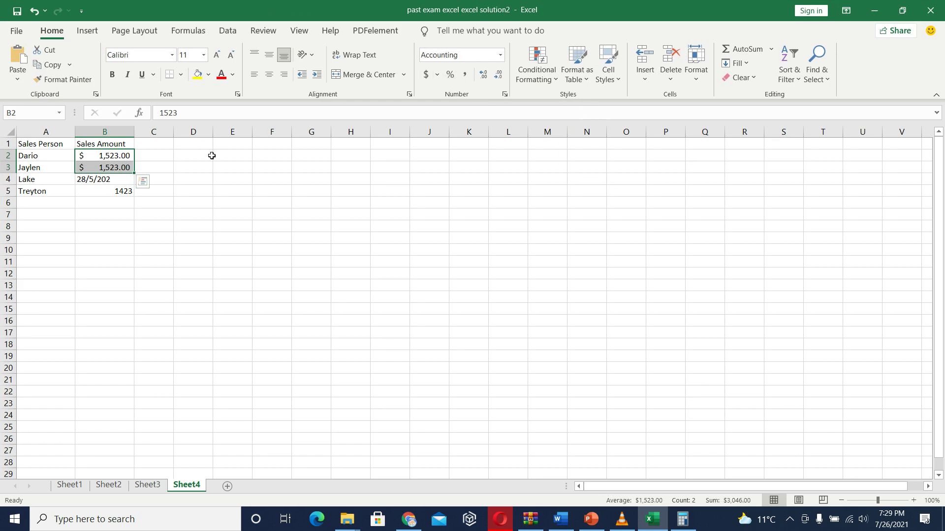
click(110, 193)
click(427, 74)
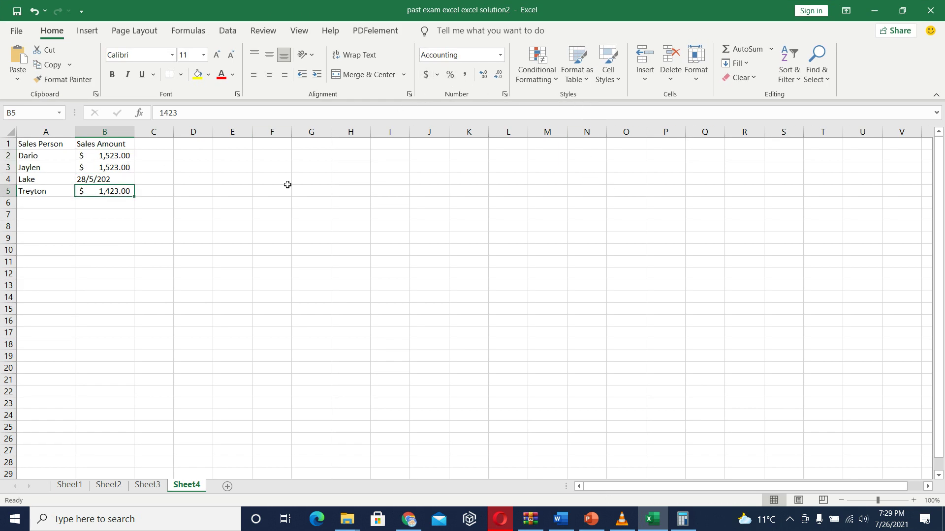
- Overwrite the date in B4 directly with 10.5
click(98, 180)
click(122, 226)
click(109, 181)
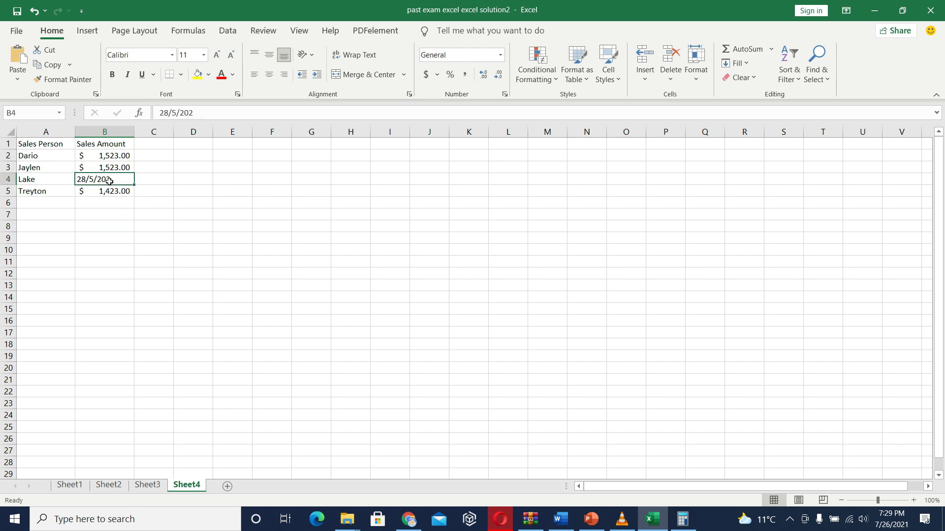
text(10)
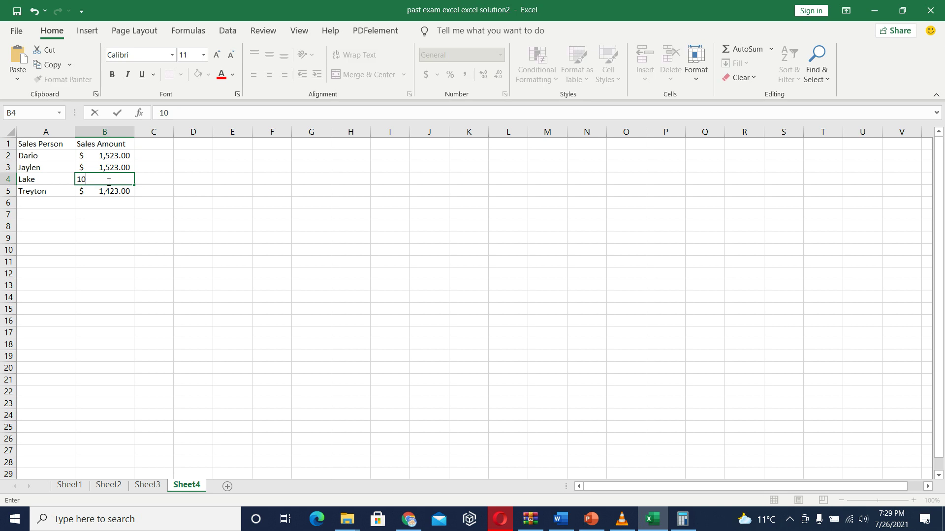
text(.5)
key(Return)
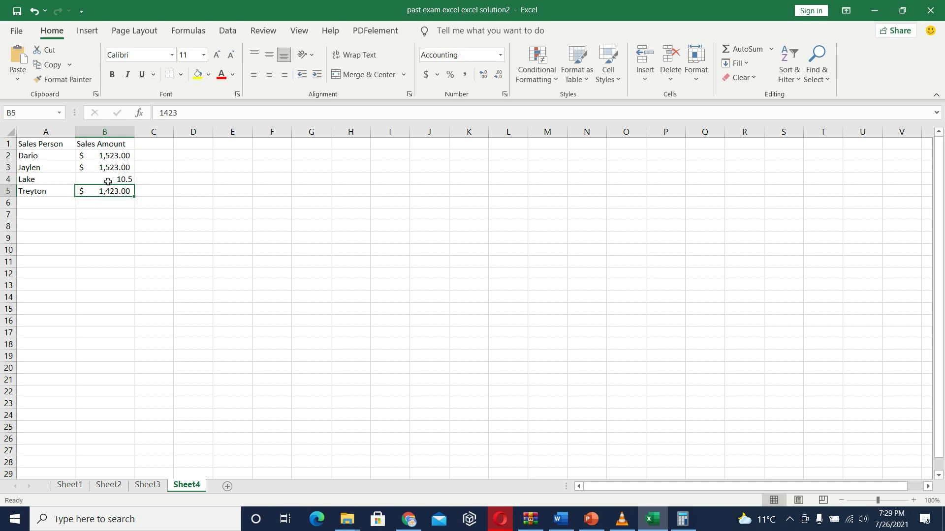
- Shrink the Excel window to uncover the email in Chrome and highlight answer options D and B of Question 3
drag(554, 10, 763, 260)
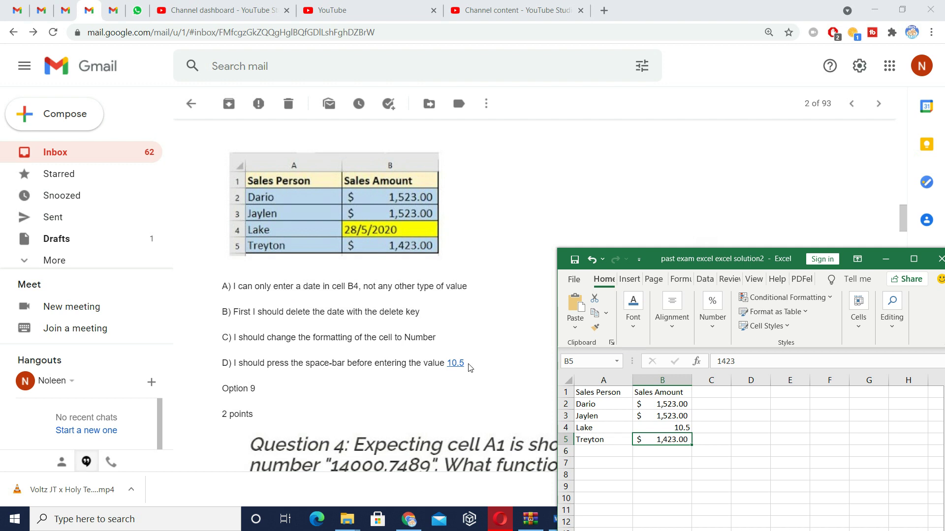
drag(470, 367, 234, 363)
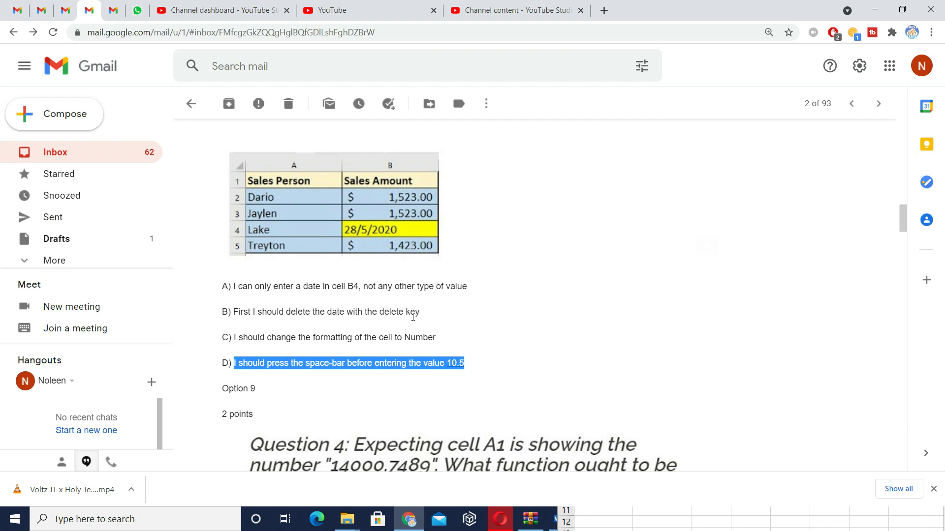
drag(436, 314, 236, 312)
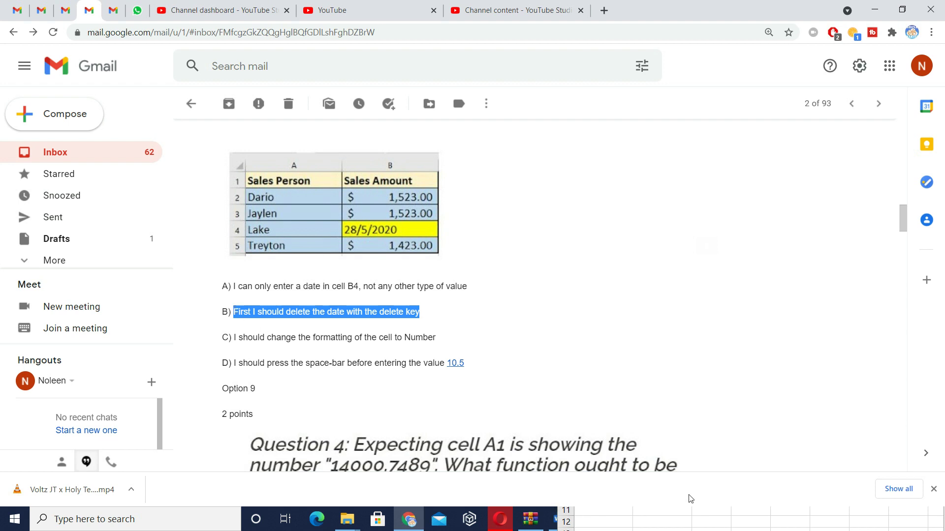
- Test option B in Excel by undoing the last B4 entry, clearing the date from the cell and entering 10.5
click(570, 520)
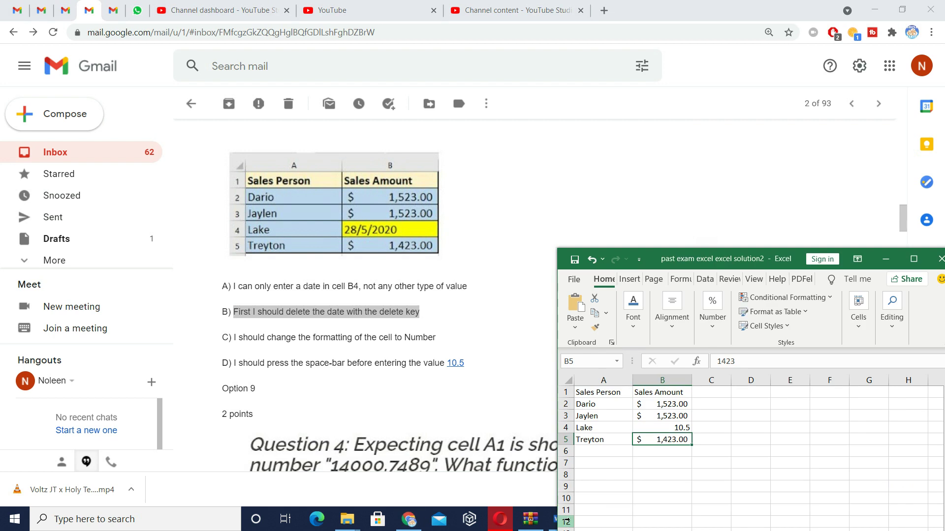
click(680, 427)
key(ctrl+z)
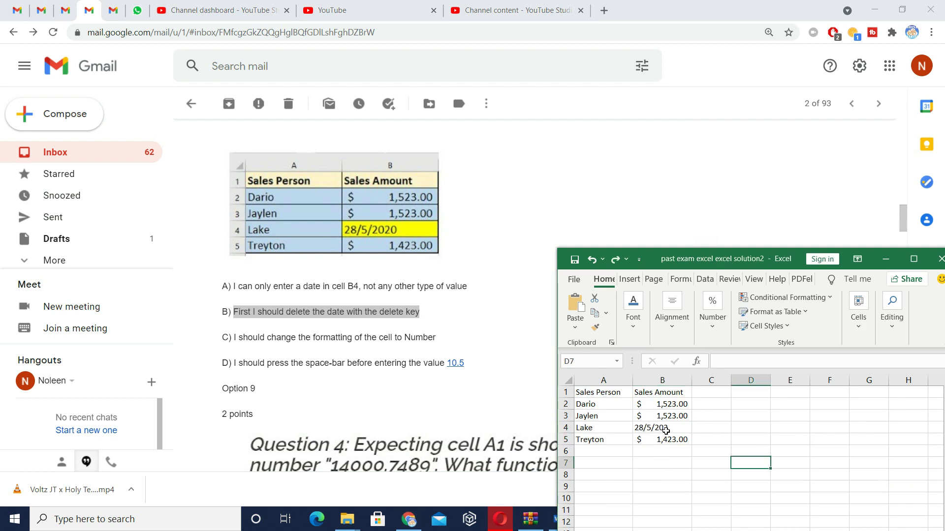
key(Delete)
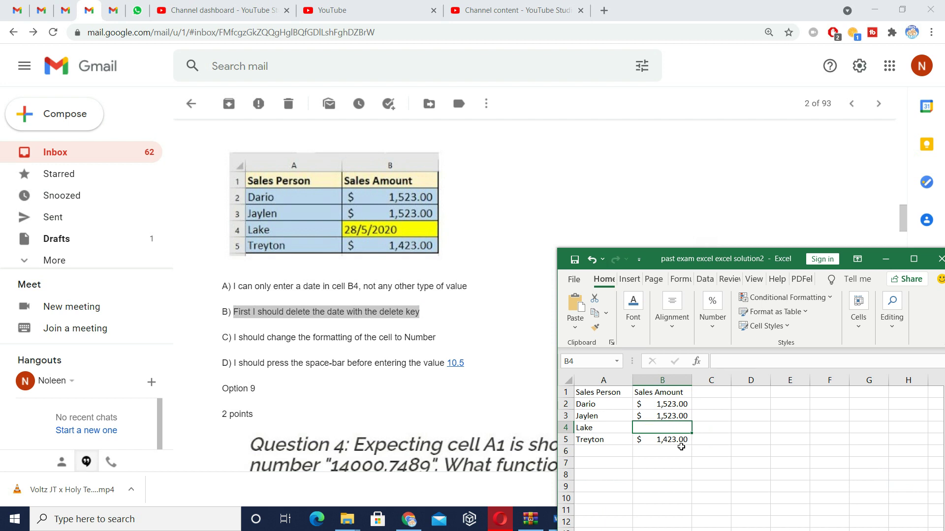
text(10.5)
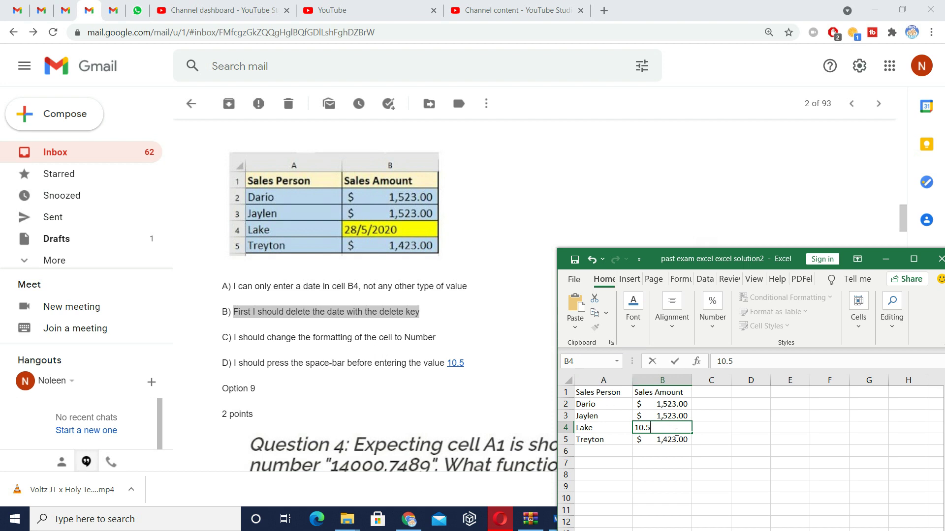
- Undo the option B test in B4 to bring back the date
key(ctrl+z)
key(ctrl+y)
click(702, 449)
key(ctrl+z)
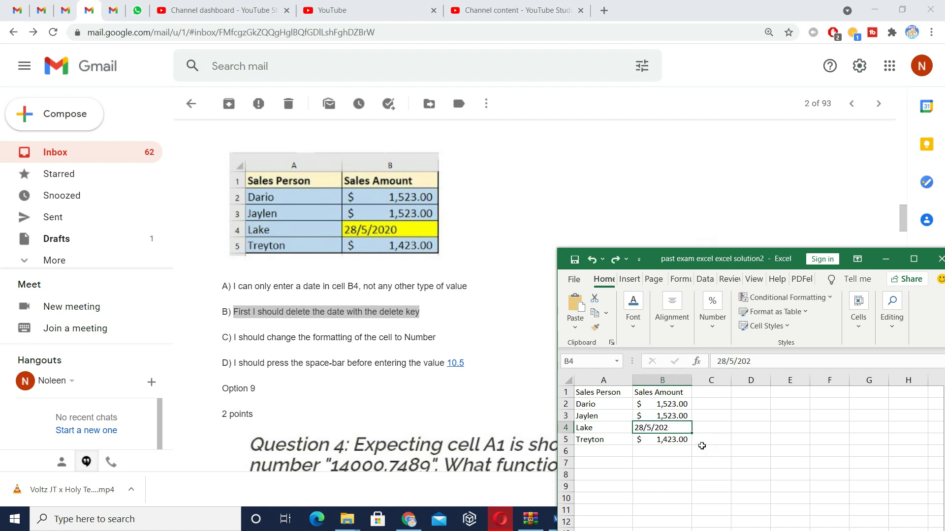
- Test option C in Excel by formatting B4 as Number and replacing its date with 10.5
right_click(674, 430)
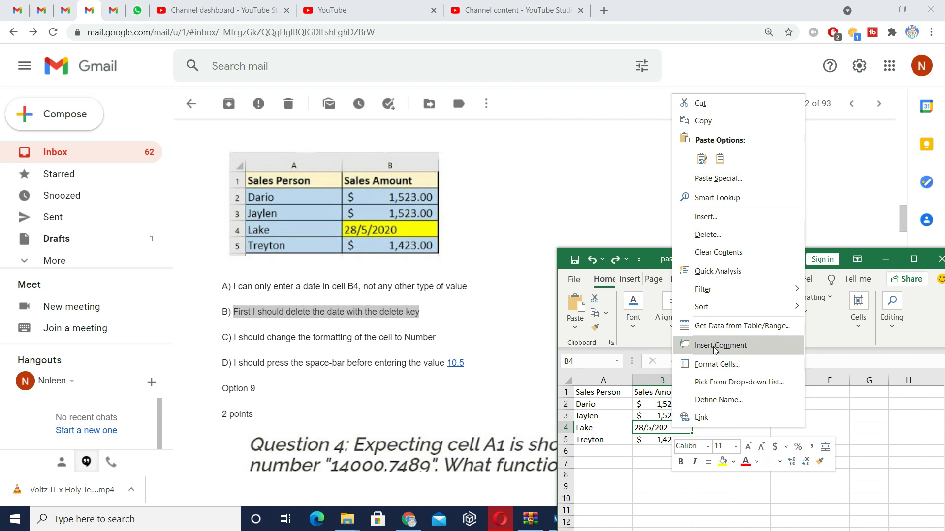
click(717, 365)
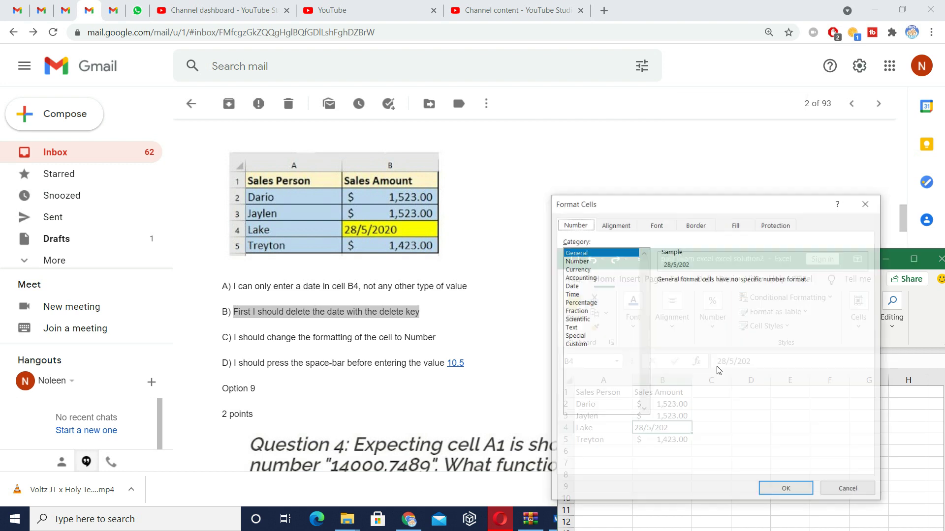
click(576, 261)
click(786, 489)
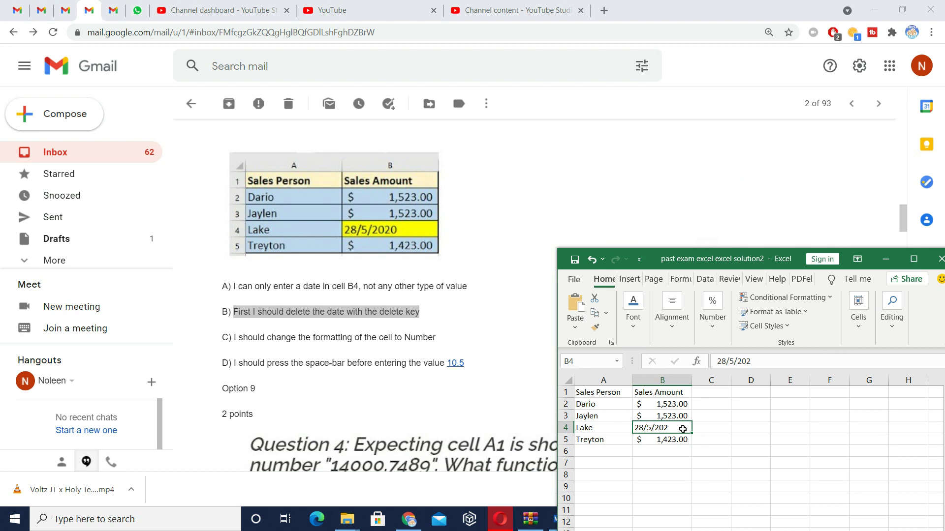
key(BackSpace)
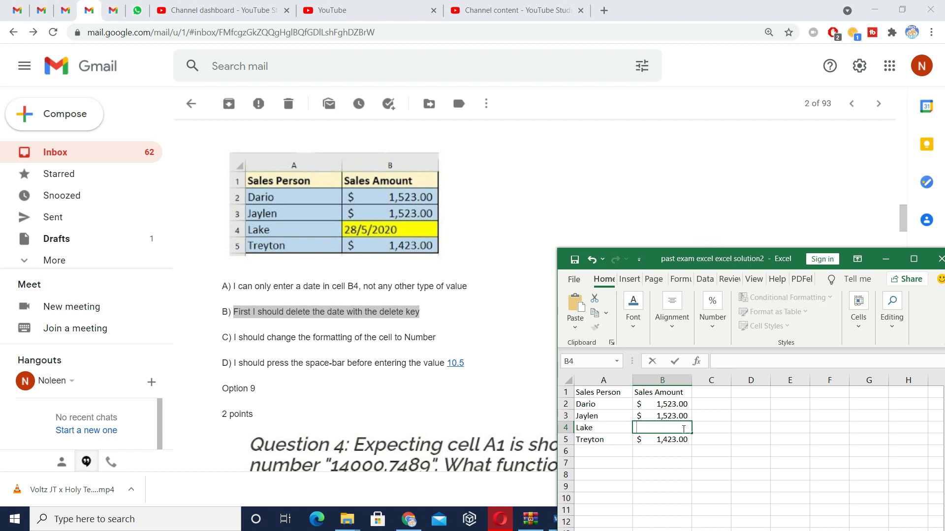
text(10.5)
key(Return)
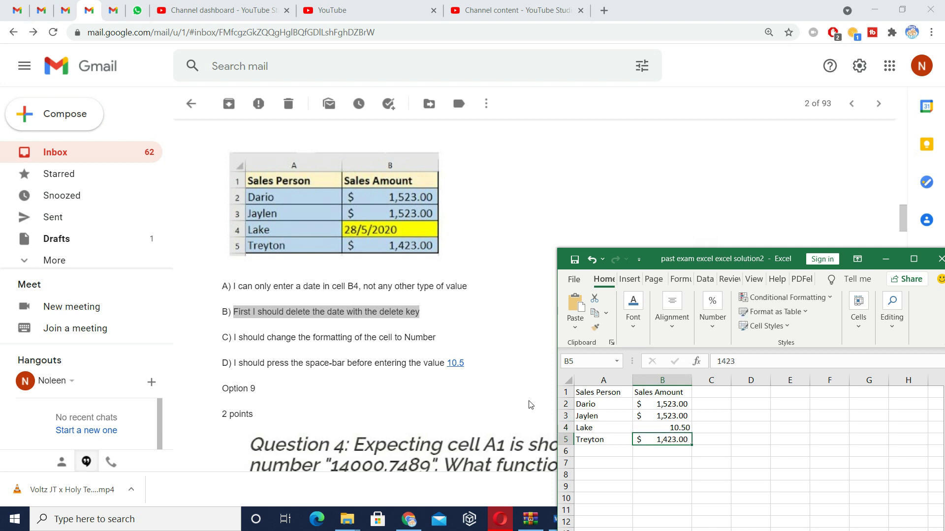
- Highlight option D of Question 3 in the Chrome email, and read Question 4 on rounding 14000.7489 with its answer options
drag(464, 363, 234, 360)
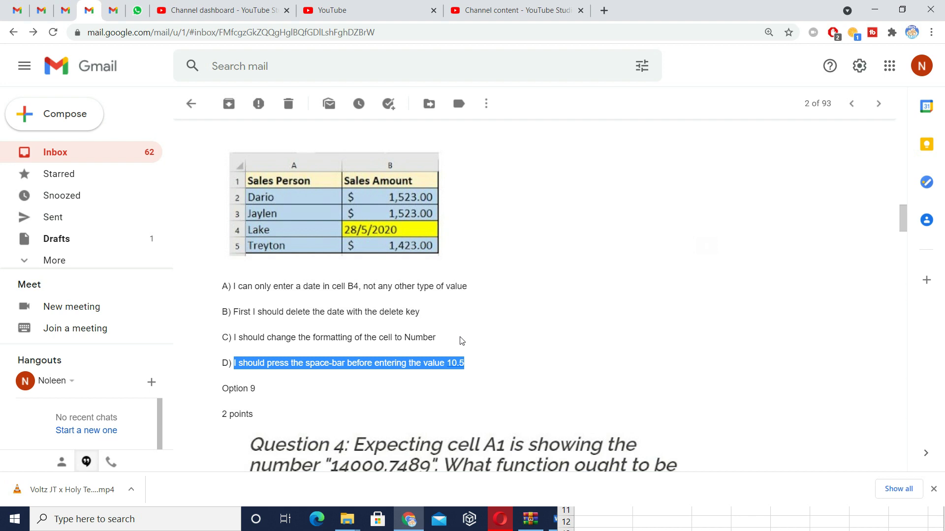
scroll(344, 380, down, 4)
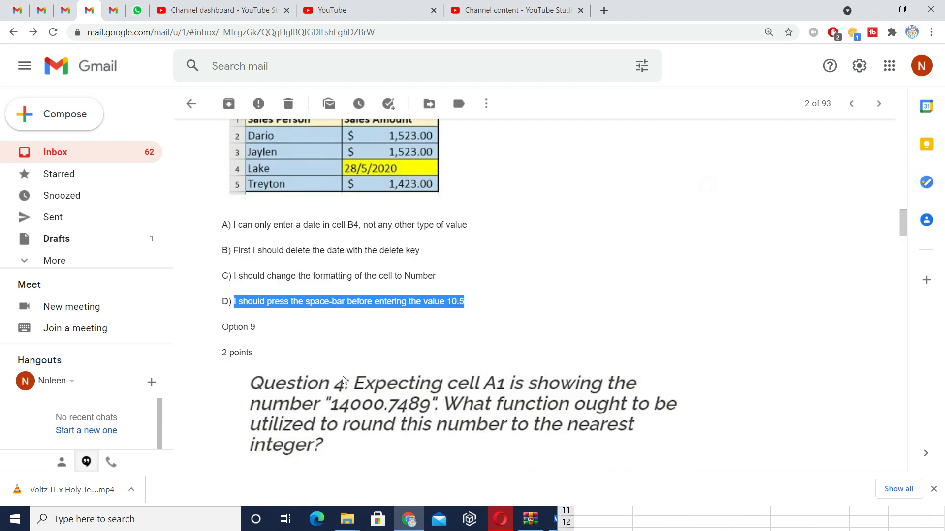
scroll(345, 380, down, 4)
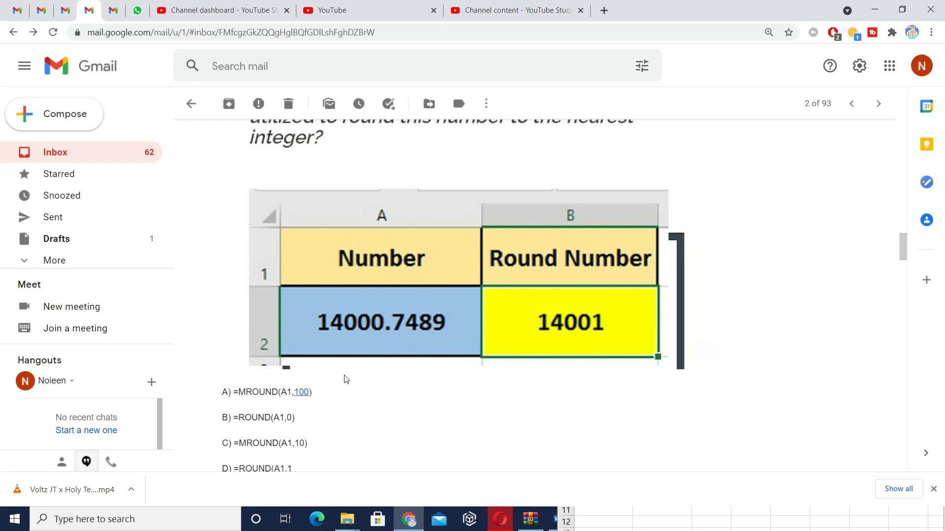
scroll(344, 379, up, 2)
scroll(344, 379, down, 3)
scroll(344, 379, up, 4)
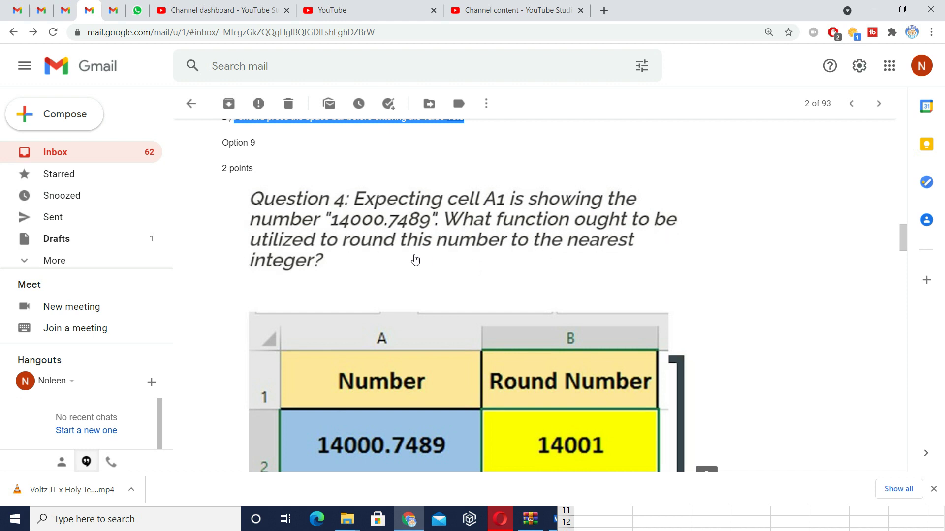
scroll(417, 248, down, 7)
scroll(416, 248, up, 5)
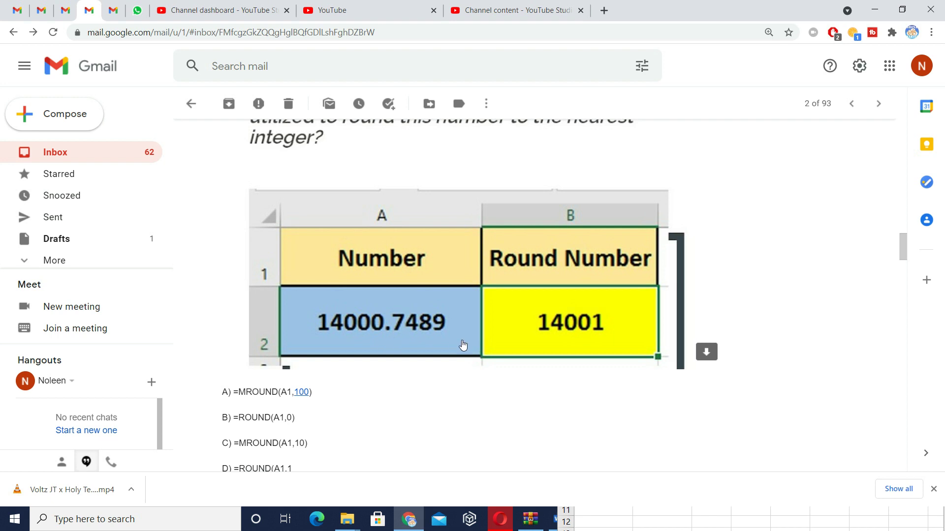
scroll(336, 364, down, 1)
scroll(336, 363, up, 1)
scroll(334, 363, up, 2)
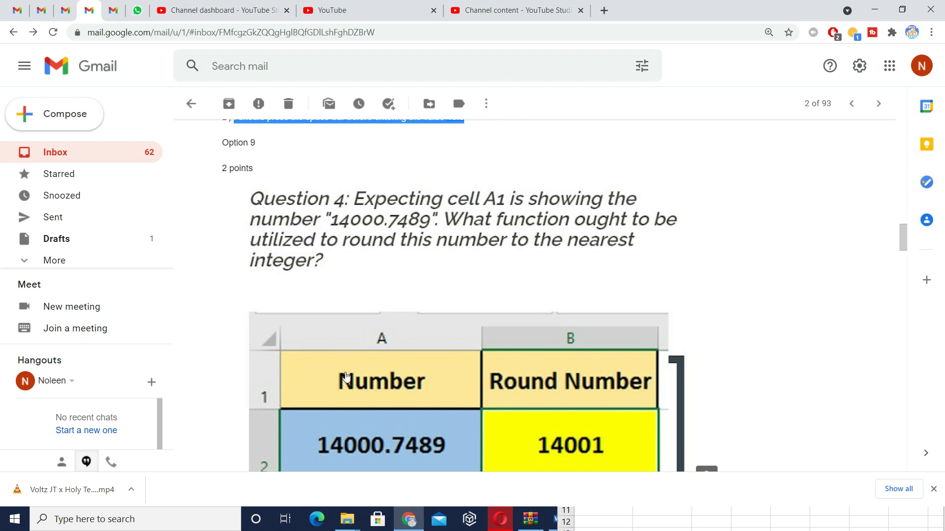
scroll(371, 361, down, 3)
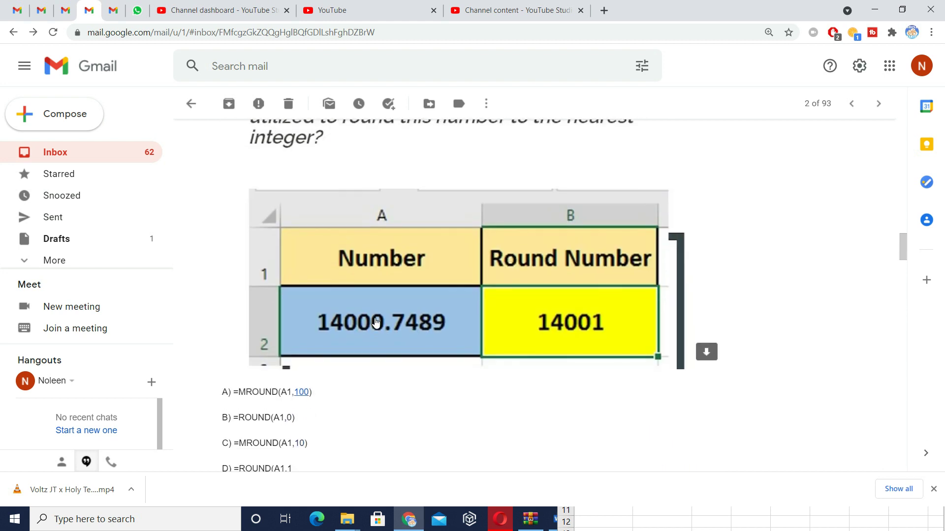
scroll(376, 322, up, 1)
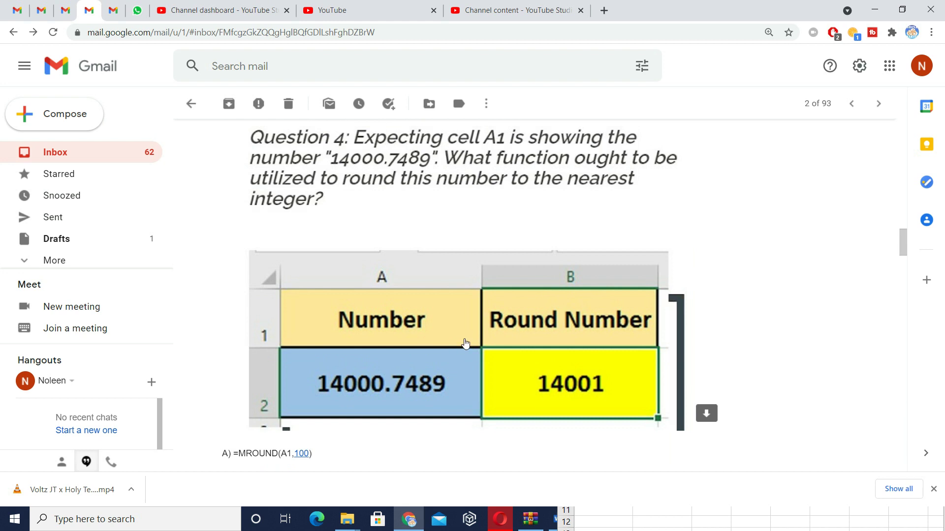
scroll(465, 343, down, 1)
scroll(465, 343, down, 1)
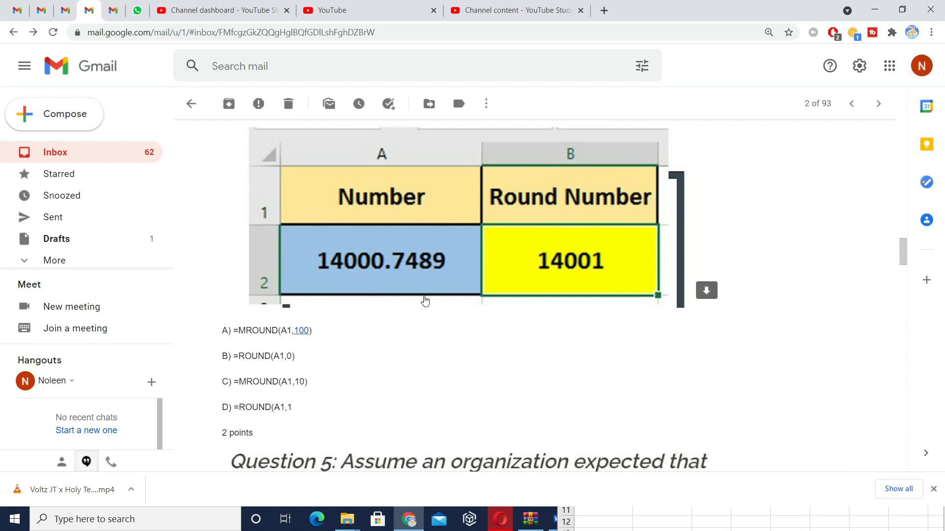
scroll(369, 398, up, 1)
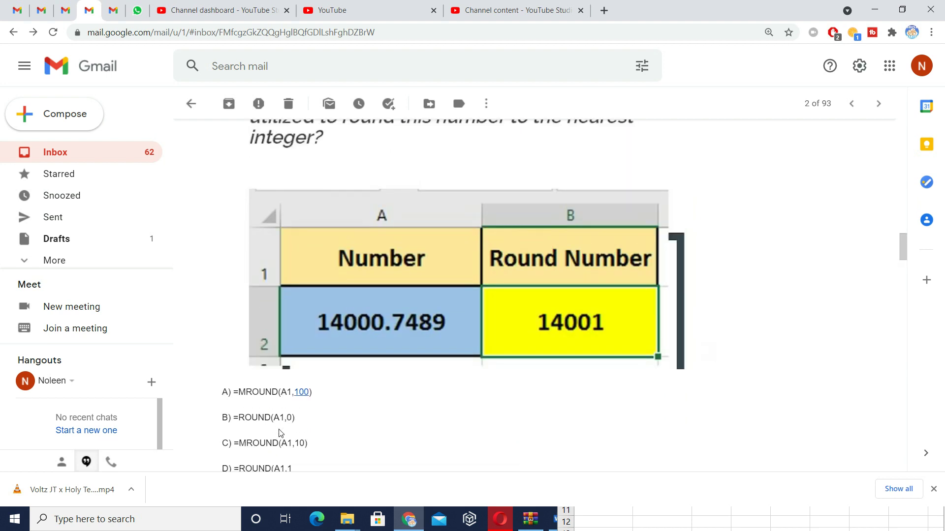
scroll(303, 445, down, 2)
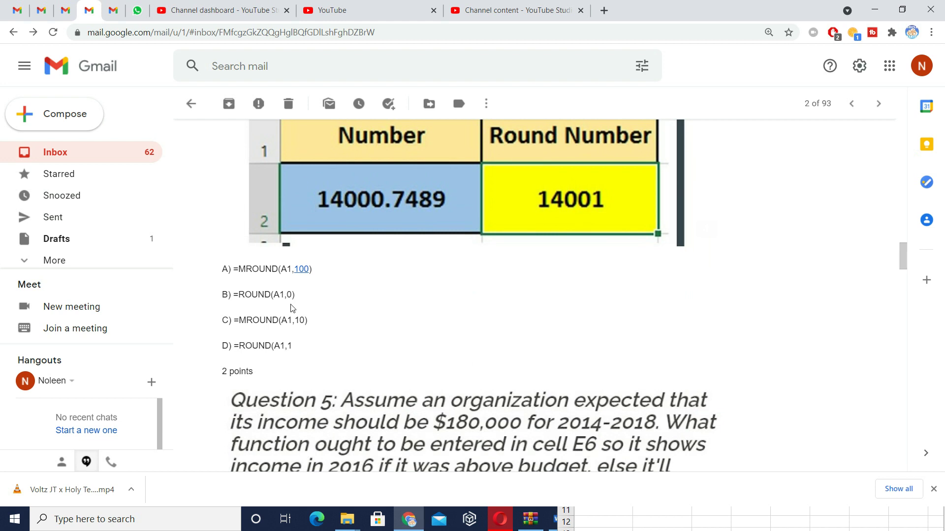
- Highlight answer option B, =ROUND(A1,0), under Question 4 in the email
drag(288, 294, 292, 295)
scroll(386, 343, up, 1)
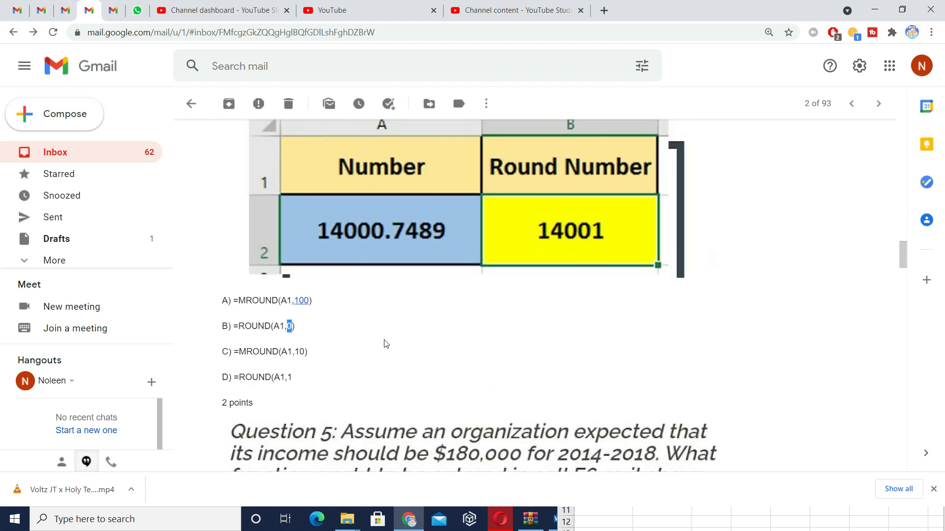
drag(284, 356, 236, 355)
drag(297, 359, 231, 358)
drag(295, 356, 222, 356)
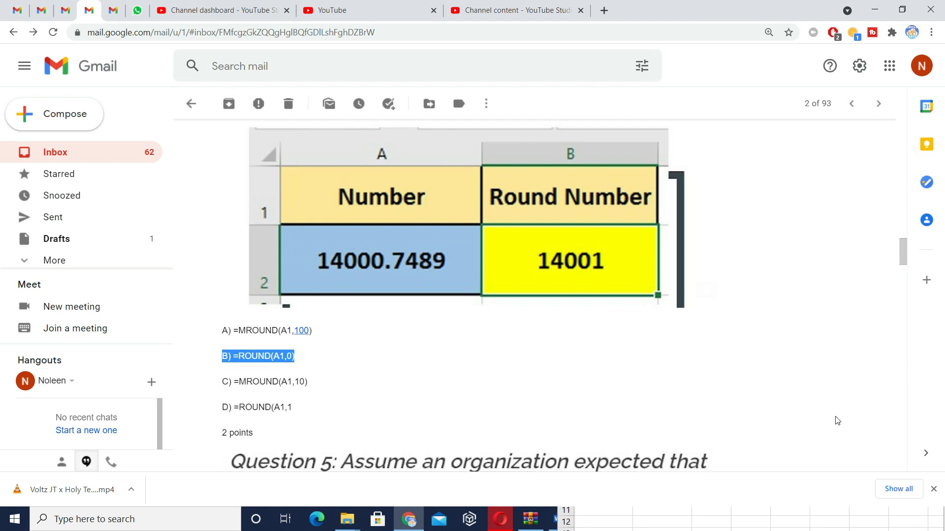
scroll(838, 419, up, 1)
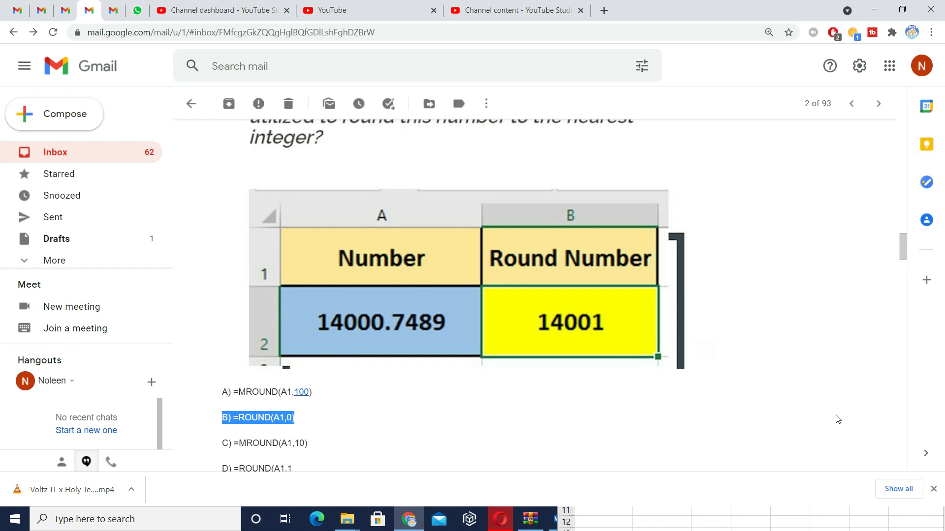
- Switch to Excel, add a new worksheet and move the window aside to uncover the Question 4 table
click(745, 528)
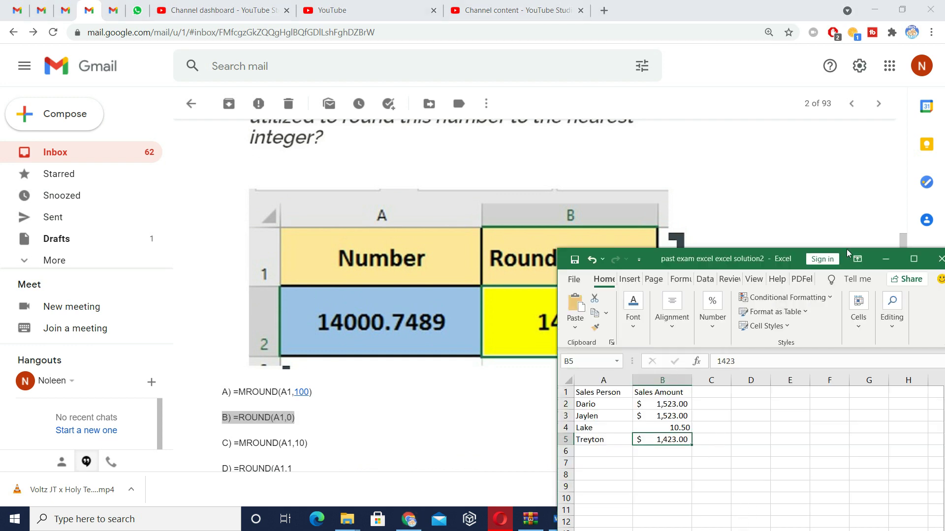
drag(799, 255, 747, 94)
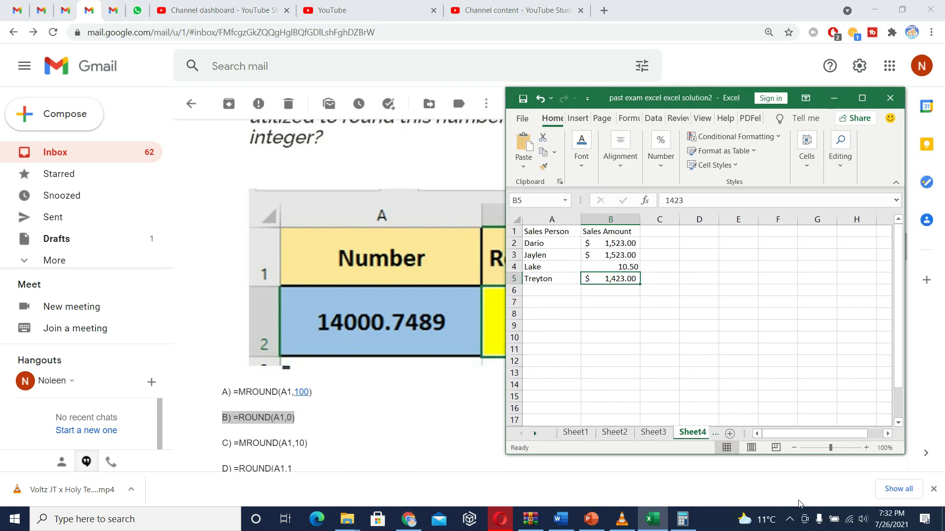
click(730, 434)
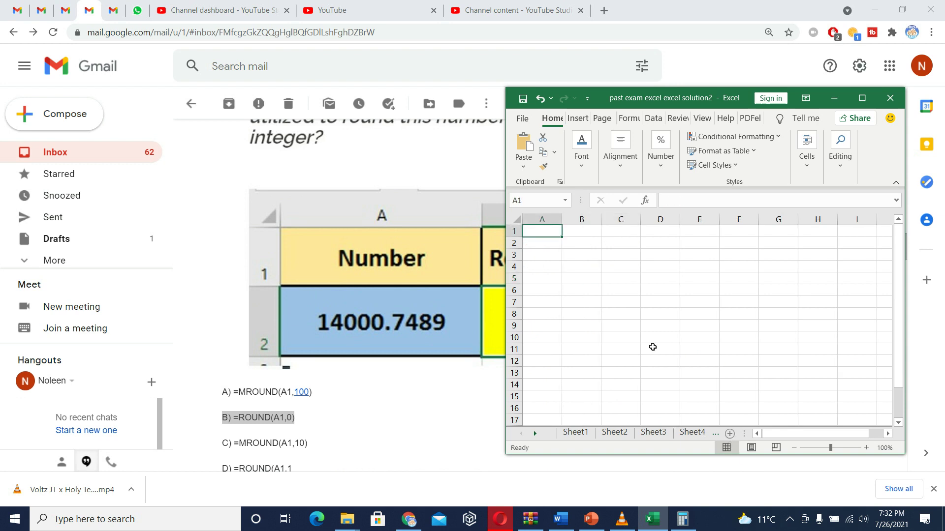
drag(642, 99, 786, 114)
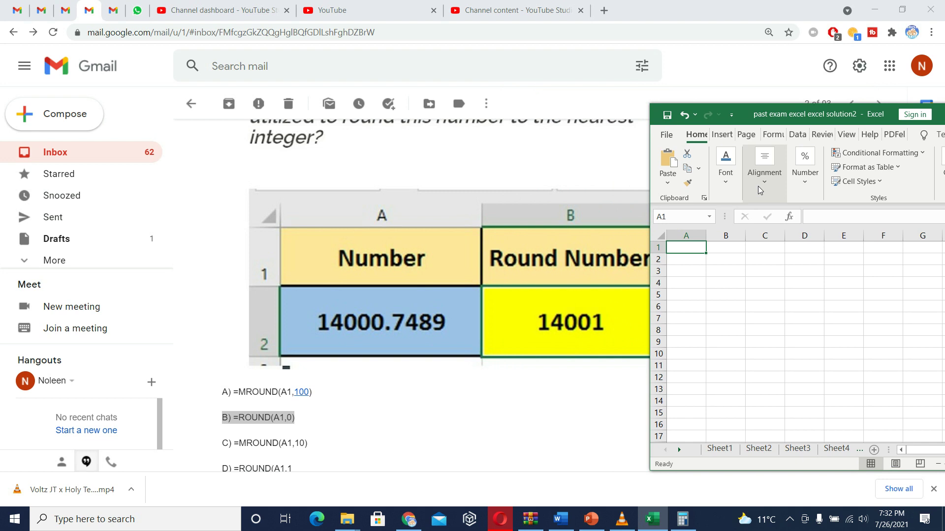
- Enter the headers Number in A1 and Round Number in B1, and the value 14000.7489 in A2
text(Number)
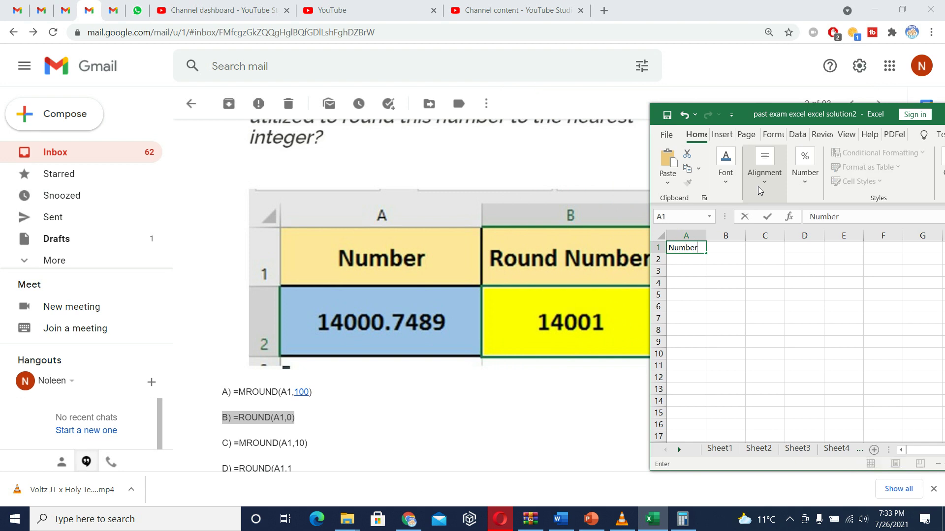
key(Tab)
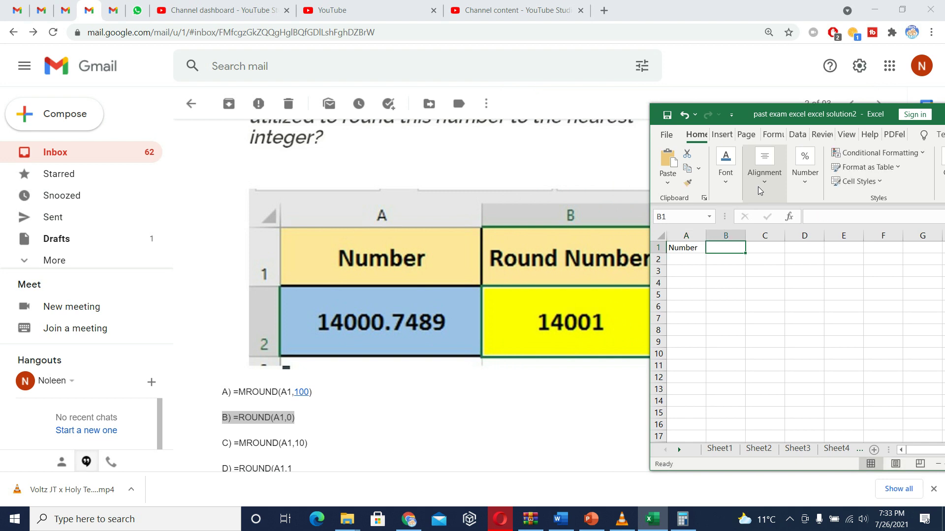
text(Round Number)
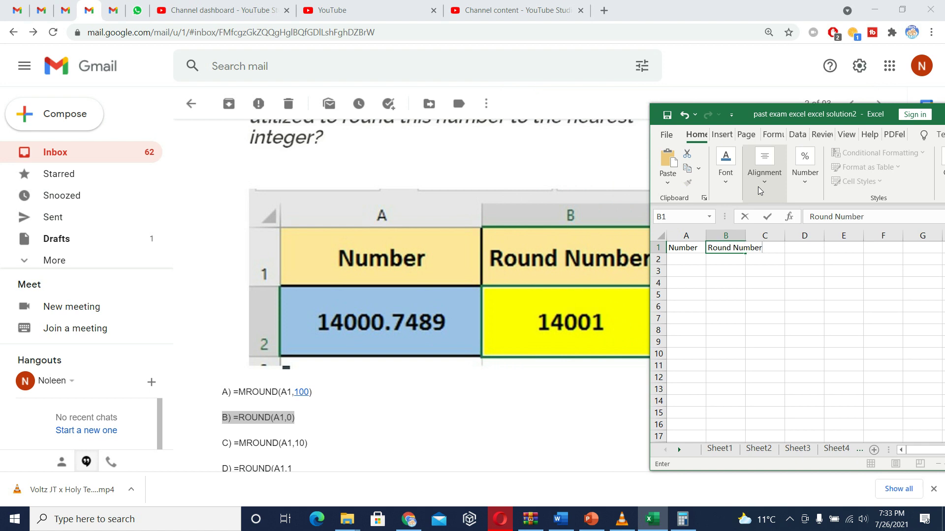
key(Return)
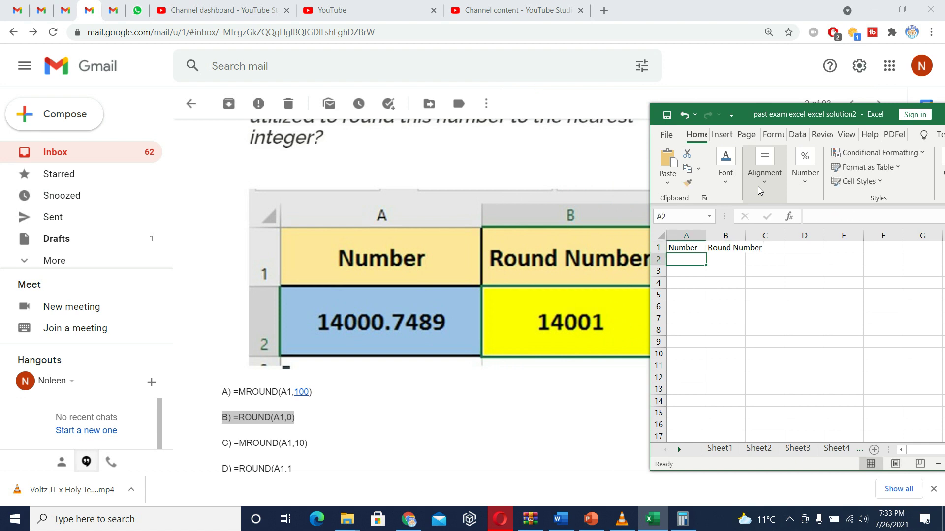
text(14000)
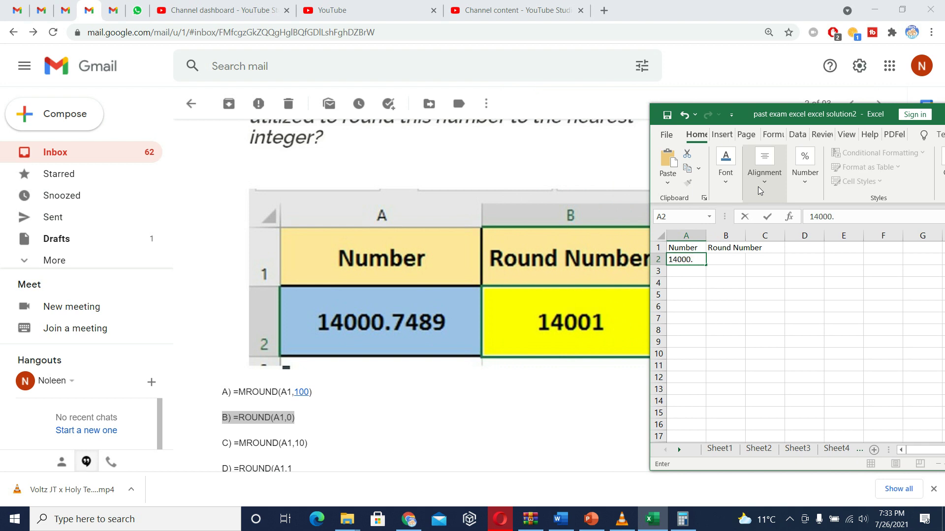
text(.7489)
key(Tab)
- Round the number in A2 to the nearest integer by entering =ROUND(A2,0) in B2
text(=)
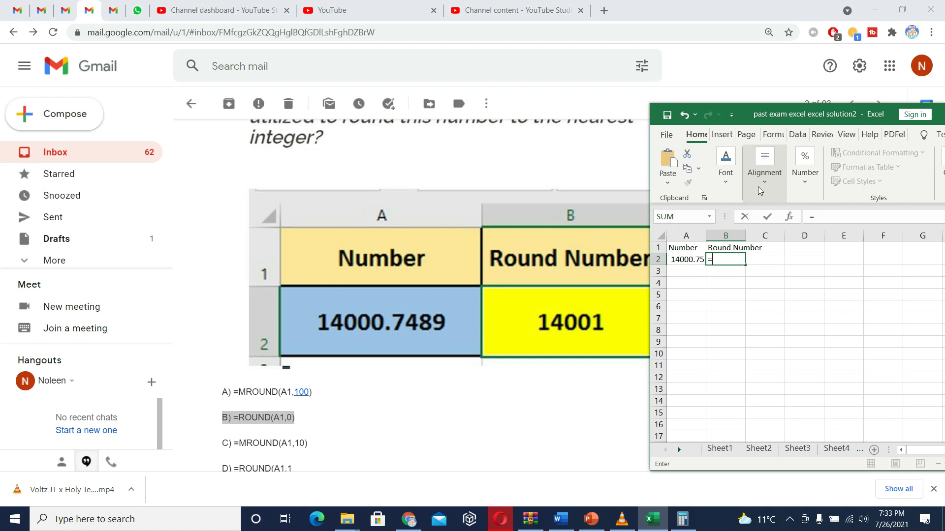
text(ROUNF)
key(BackSpace)
text(D)
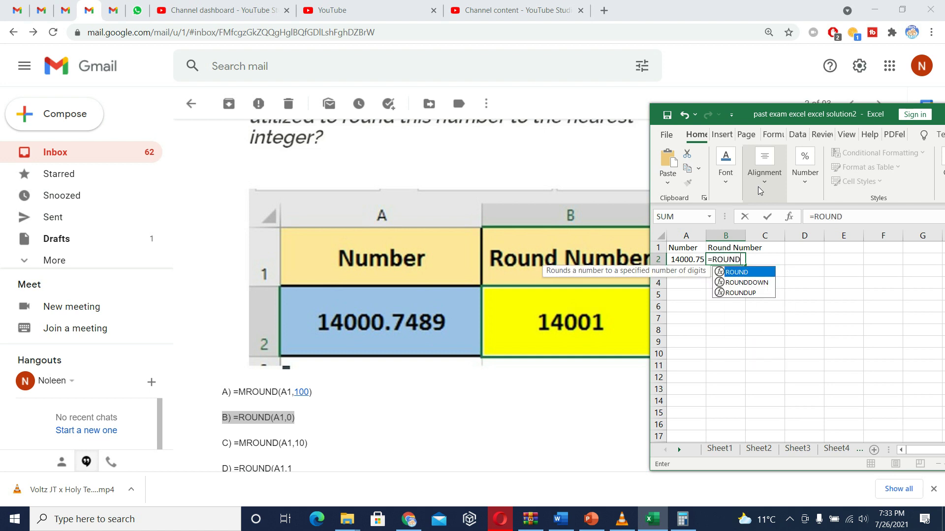
text(()
click(688, 260)
text(,)
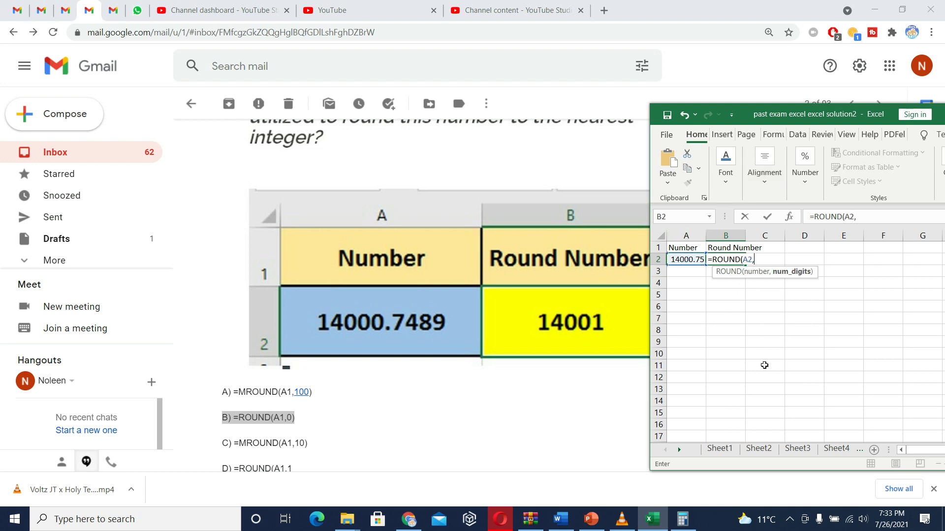
text(0))
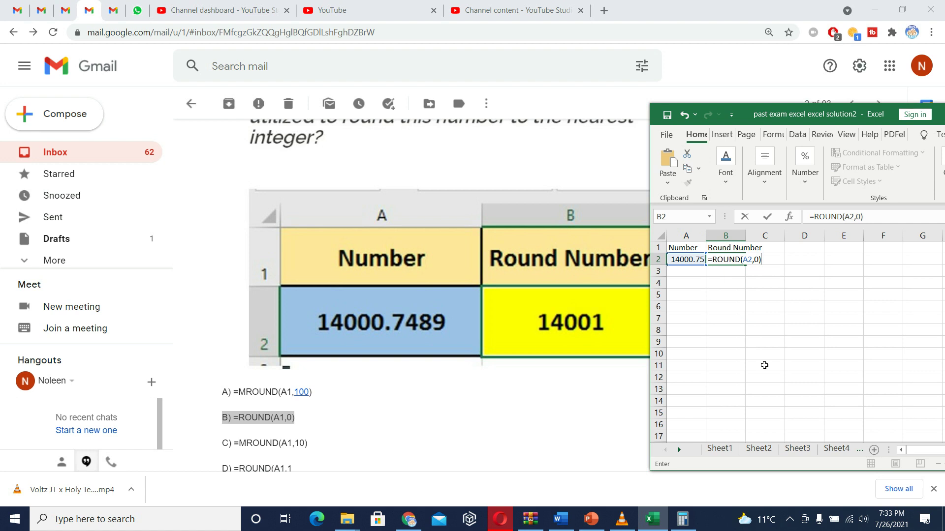
key(Return)
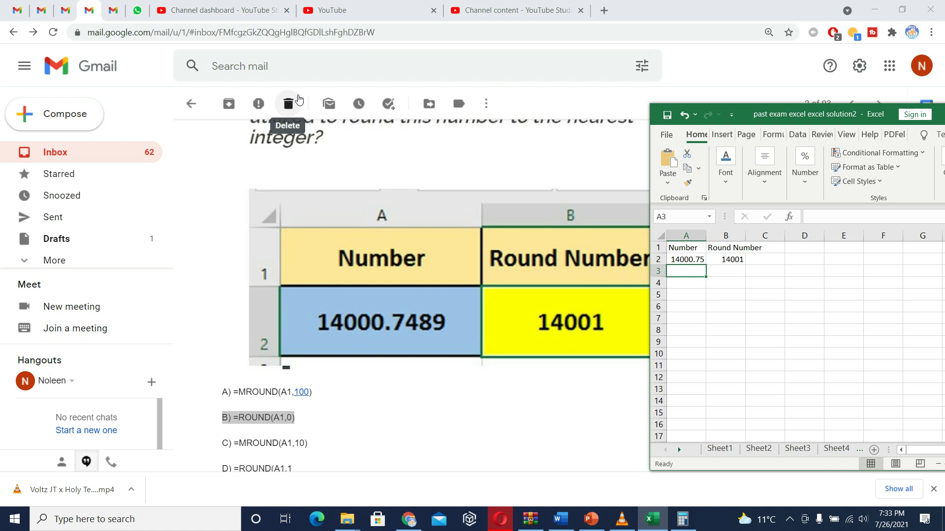
- Switch back to the exam email in Chrome at Question 4
key(ctrl+F11)
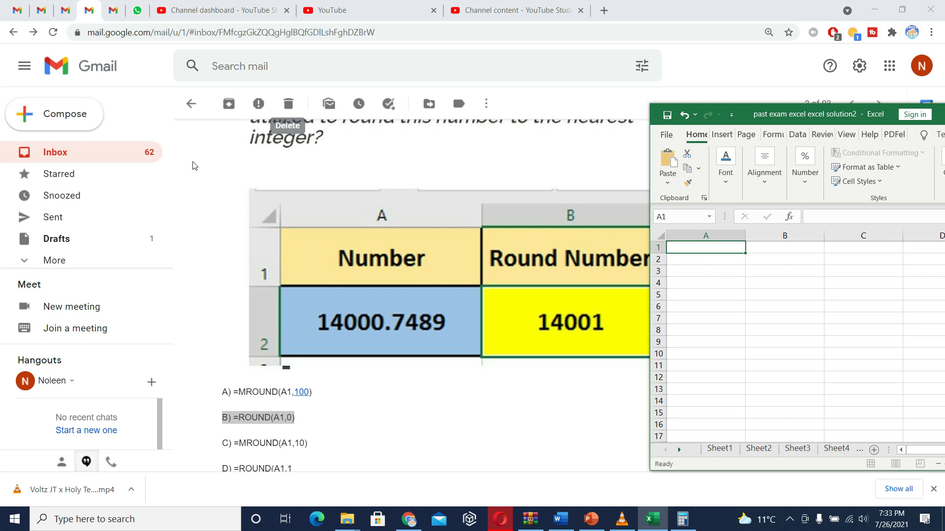
click(386, 375)
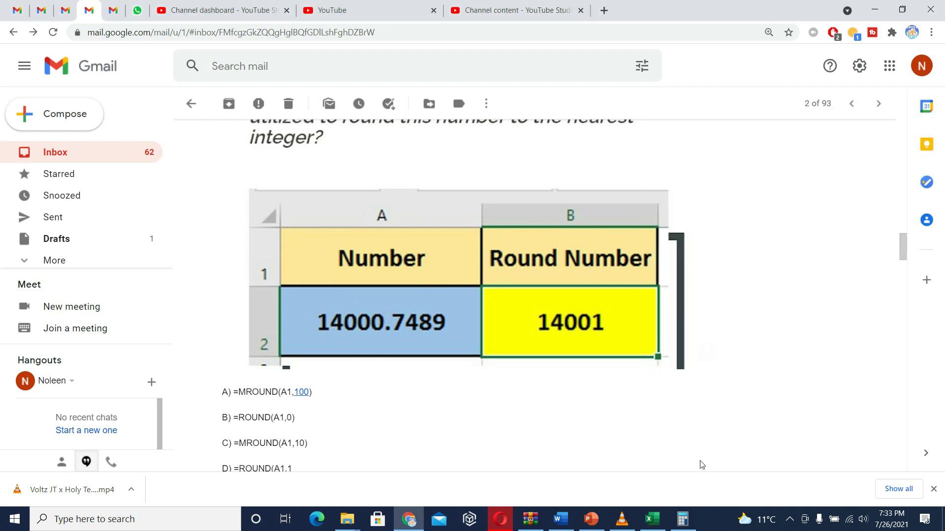
click(790, 520)
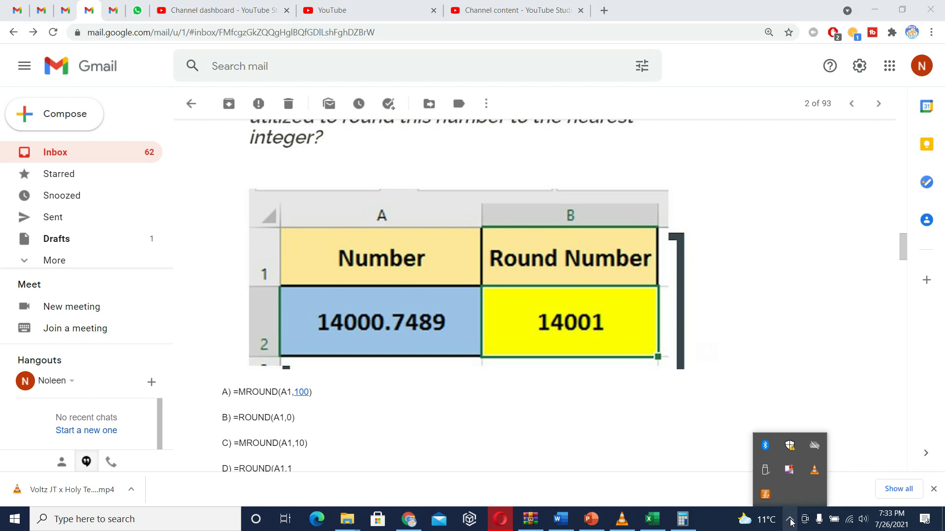
right_click(789, 470)
click(623, 423)
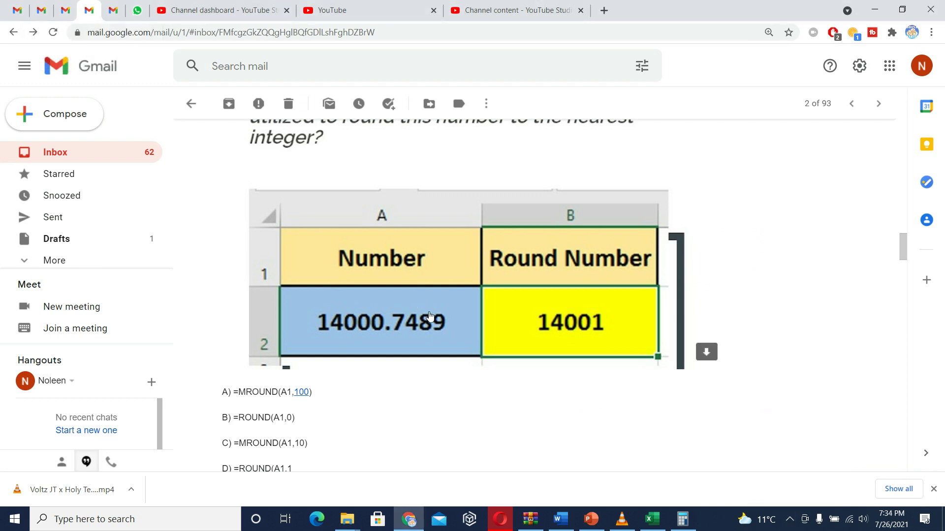
- Switch to Excel, open Sheet5 and select B2 to view the ROUND formula
click(653, 519)
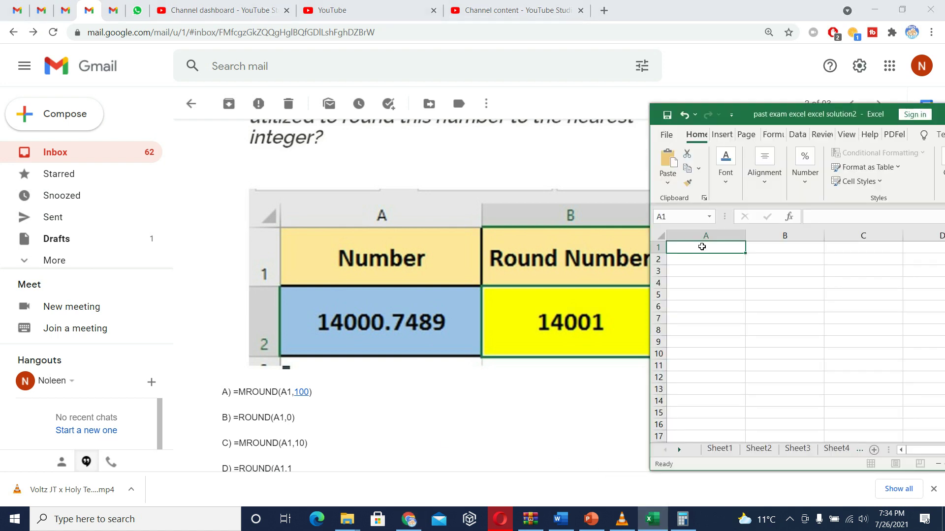
click(838, 449)
click(839, 449)
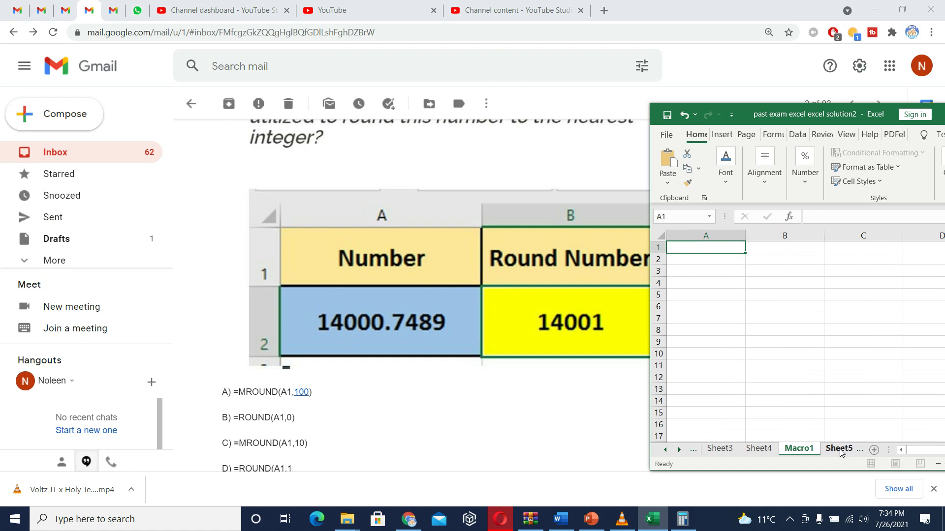
click(839, 449)
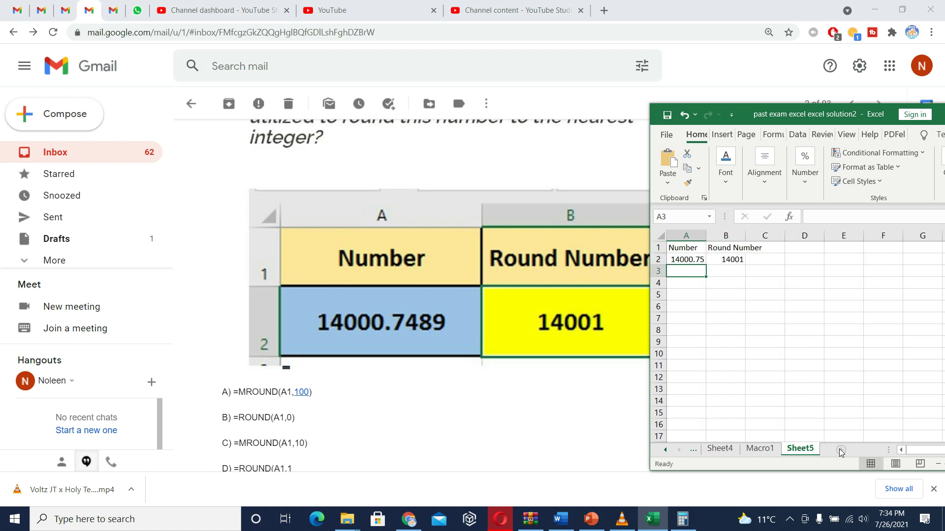
click(719, 260)
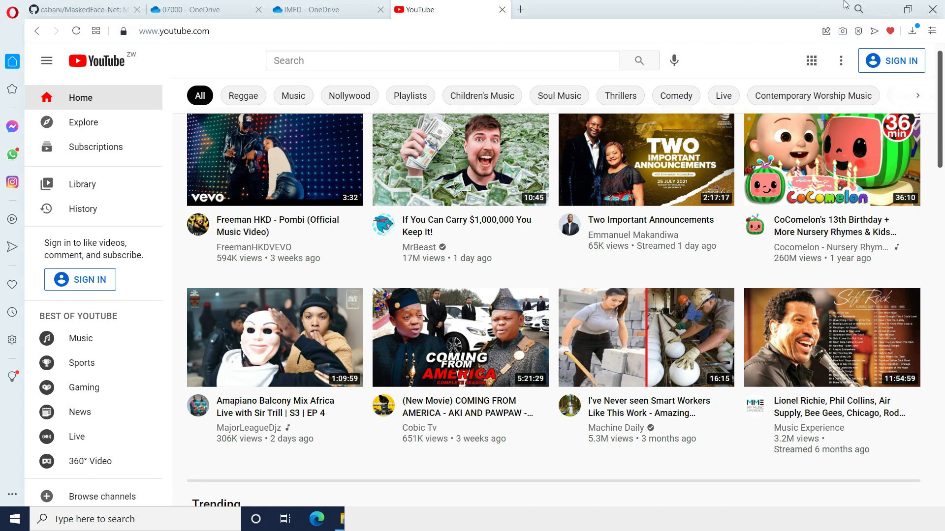
- Minimize the Opera window showing YouTube and bring the Excel workbook to the front
click(887, 10)
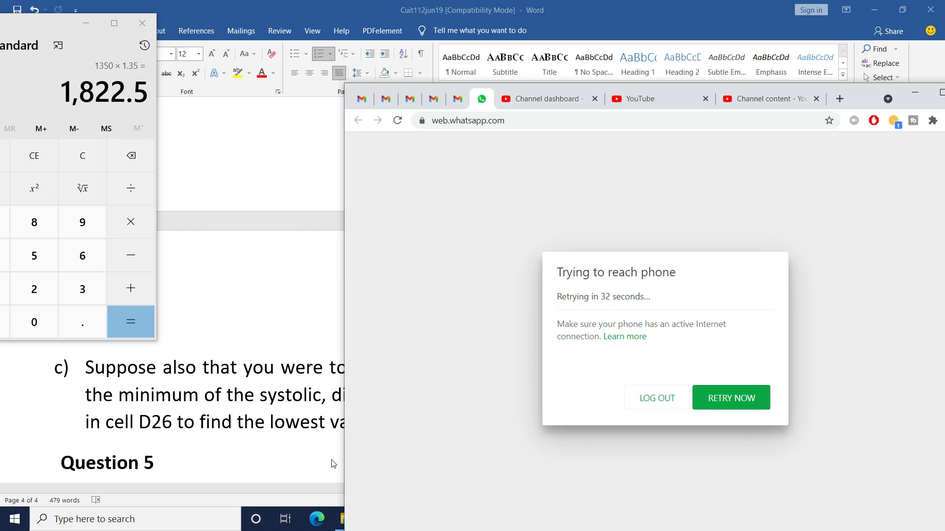
key(super)
click(653, 519)
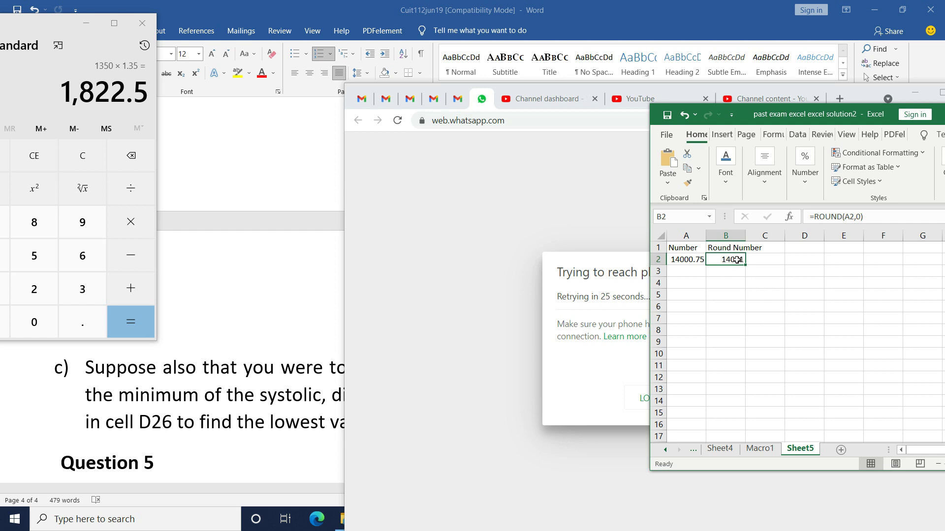
- Switch to Chrome and reopen the exam email at Question 4
click(415, 381)
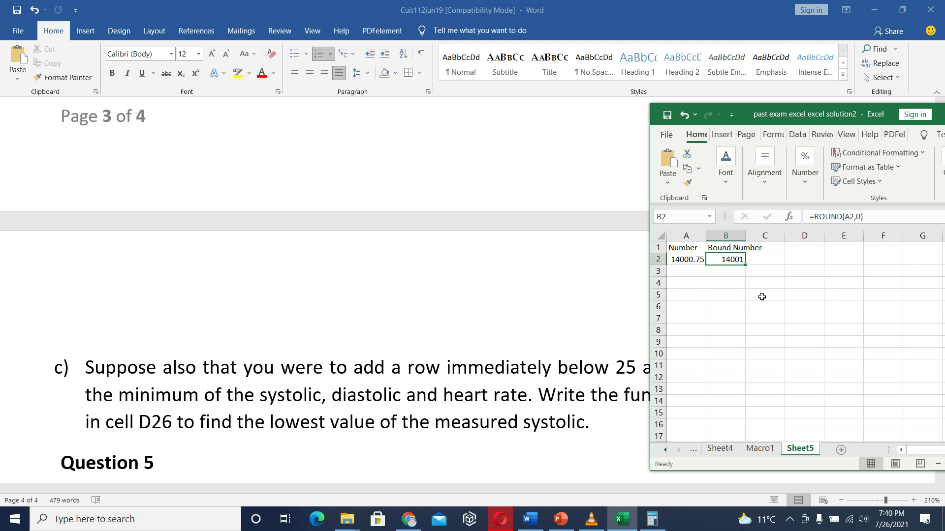
click(409, 519)
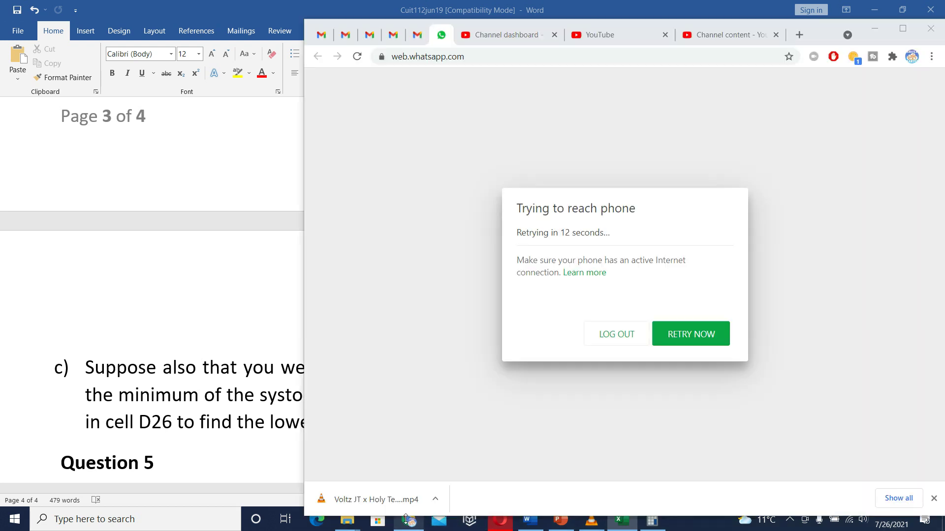
click(370, 33)
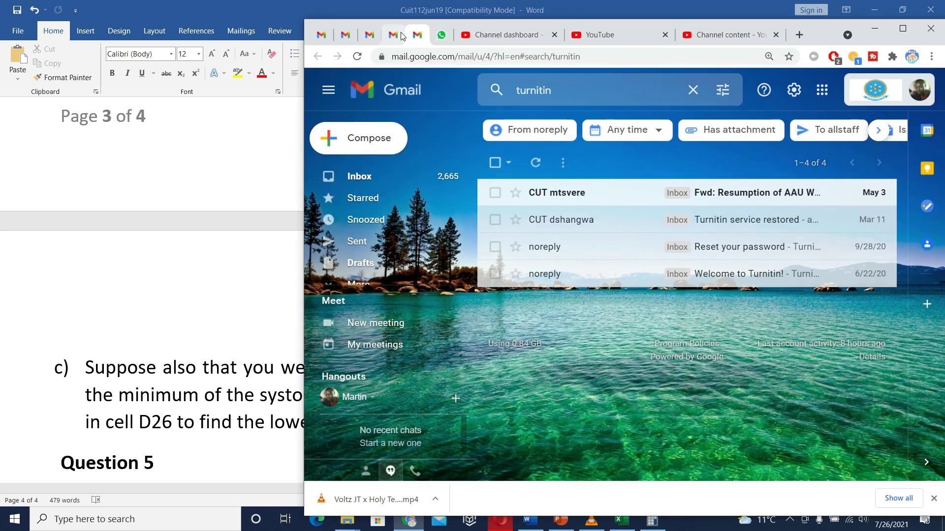
click(393, 34)
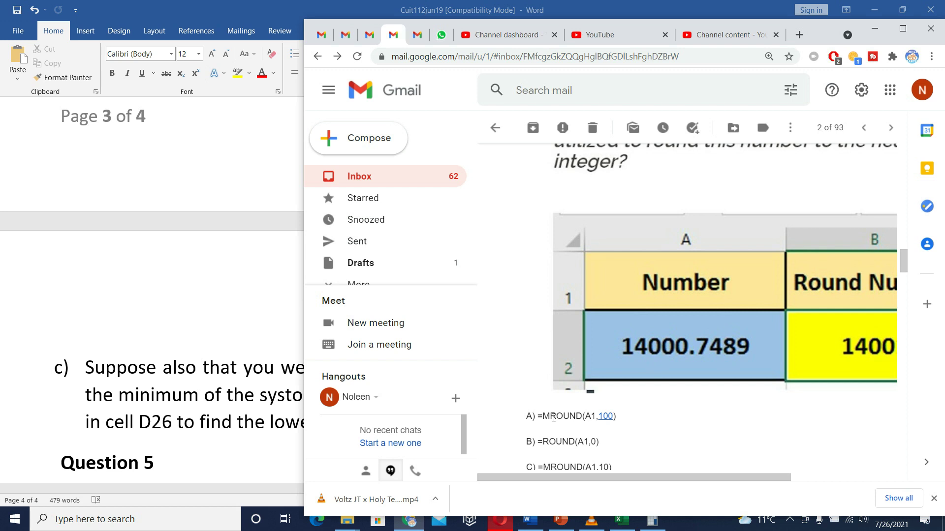
- Switch to Excel and test option A by changing the formula in B2 to =MROUND(A2,100)
click(621, 525)
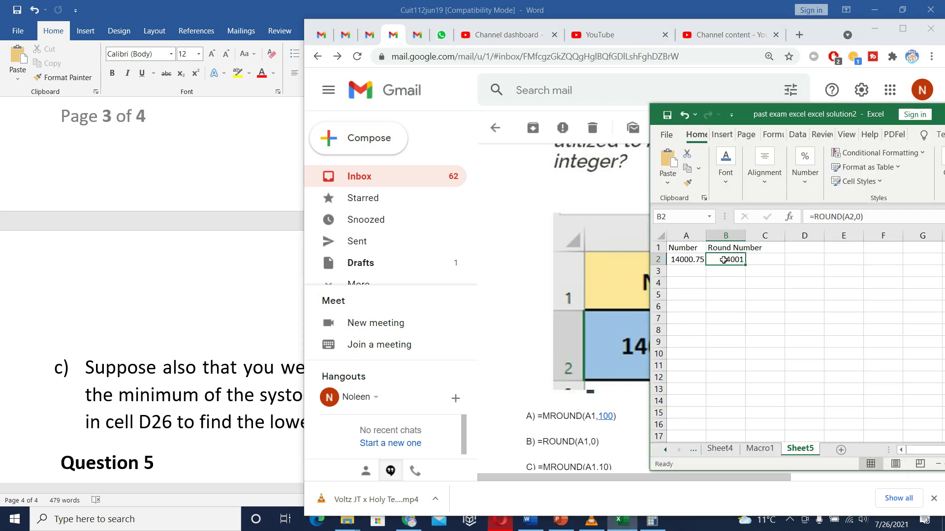
click(817, 217)
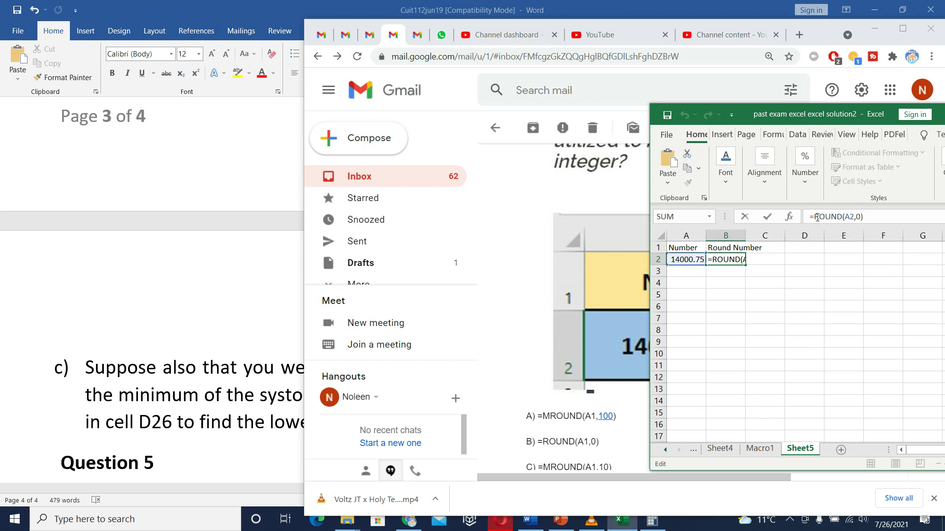
text(M)
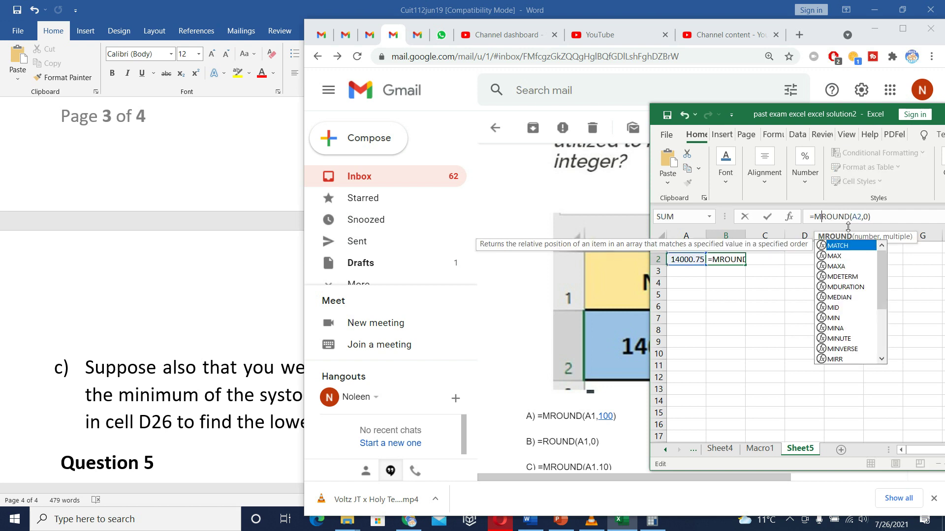
click(864, 217)
text(10)
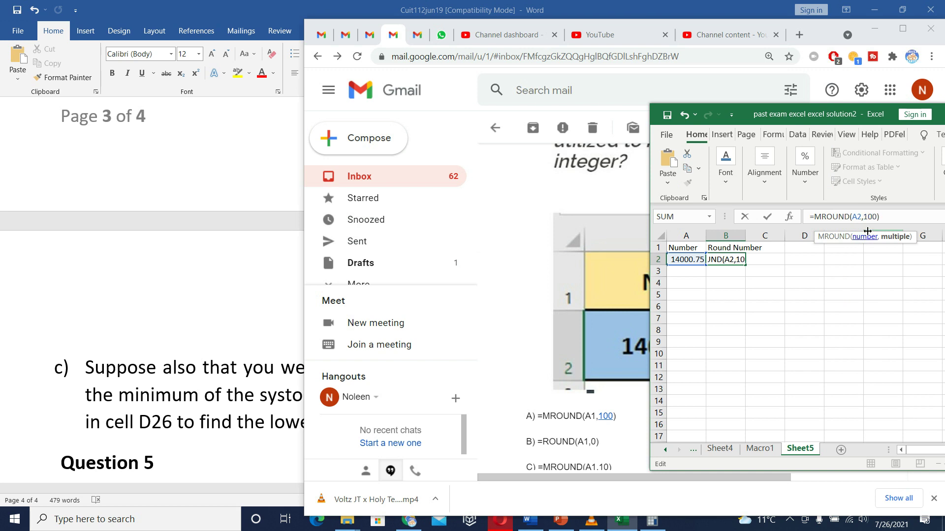
key(Return)
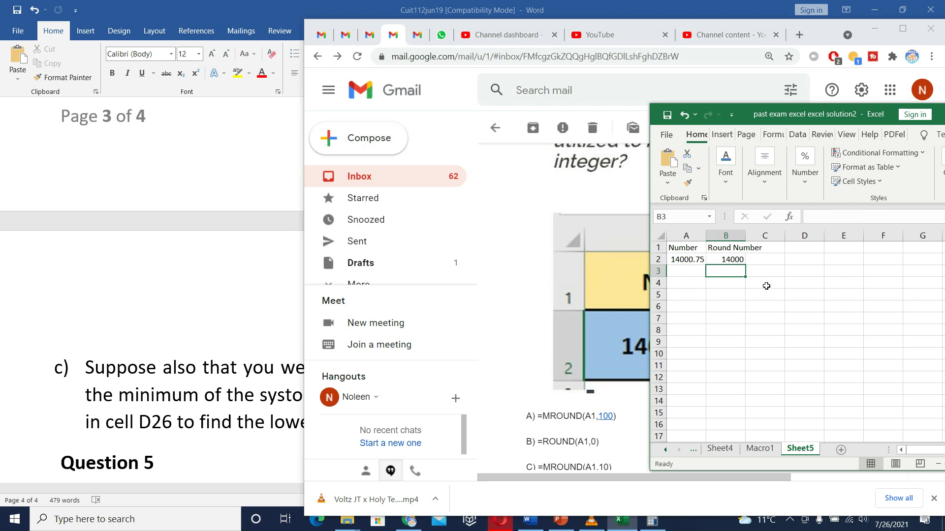
- Test option C by changing the formula in B2 to =MROUND(A2,10), and reselect the cell to view it
click(735, 257)
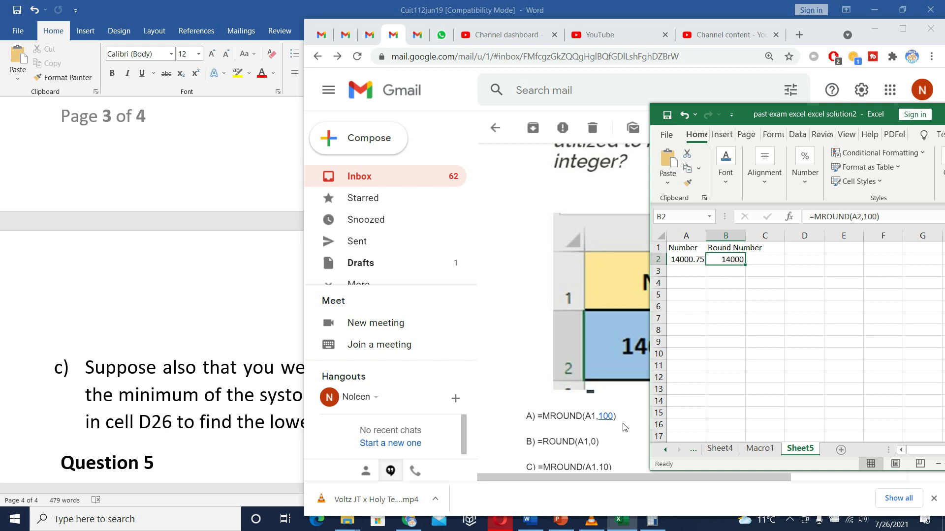
scroll(624, 427, down, 1)
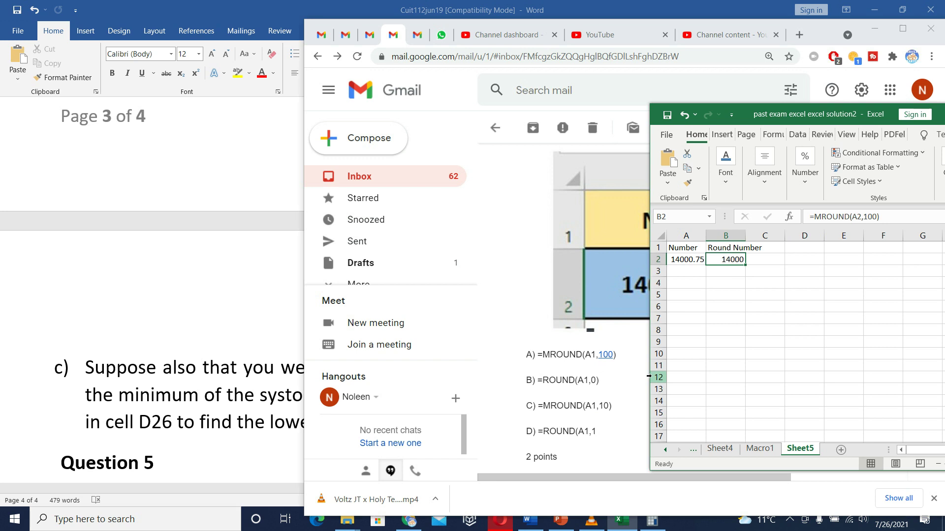
scroll(652, 374, down, 1)
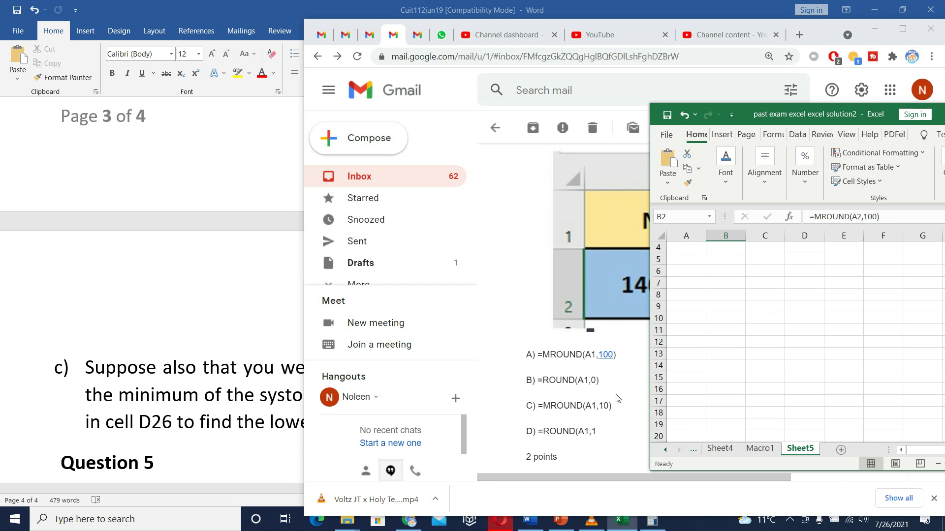
scroll(812, 244, up, 1)
click(872, 217)
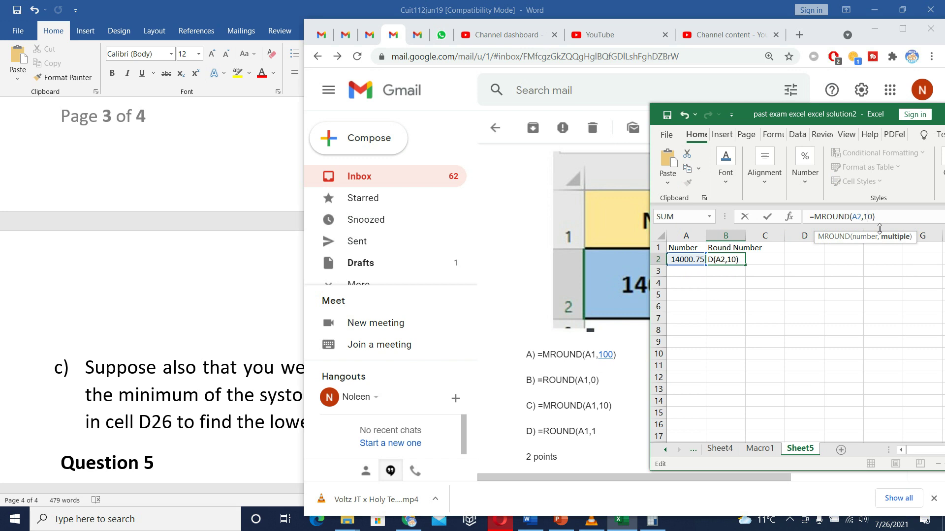
key(Return)
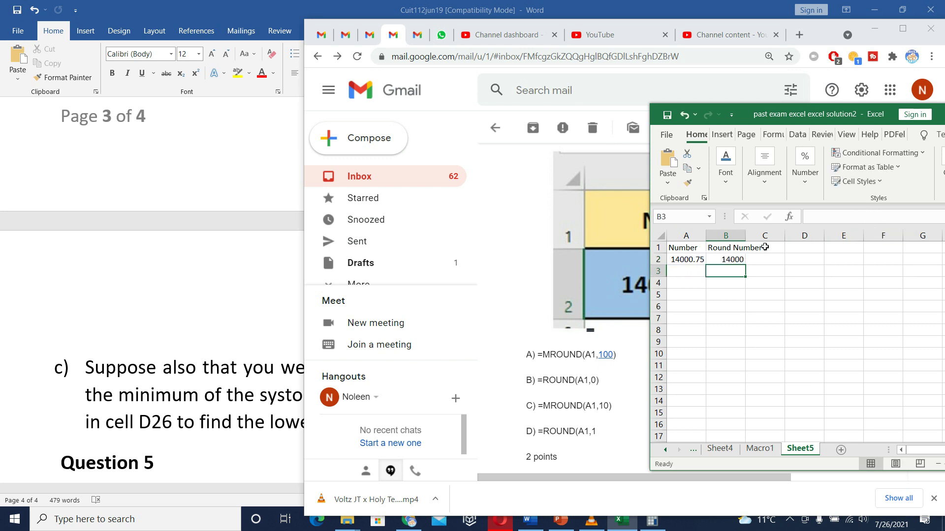
click(733, 256)
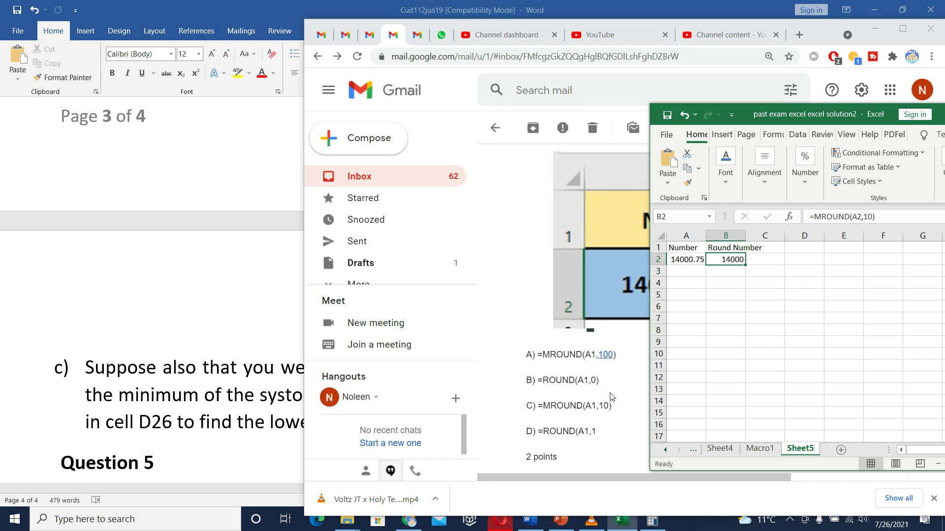
- Go on to Question 5 in the exam email, maximize the Chrome window and examine the budget table and answer options
scroll(603, 412, down, 3)
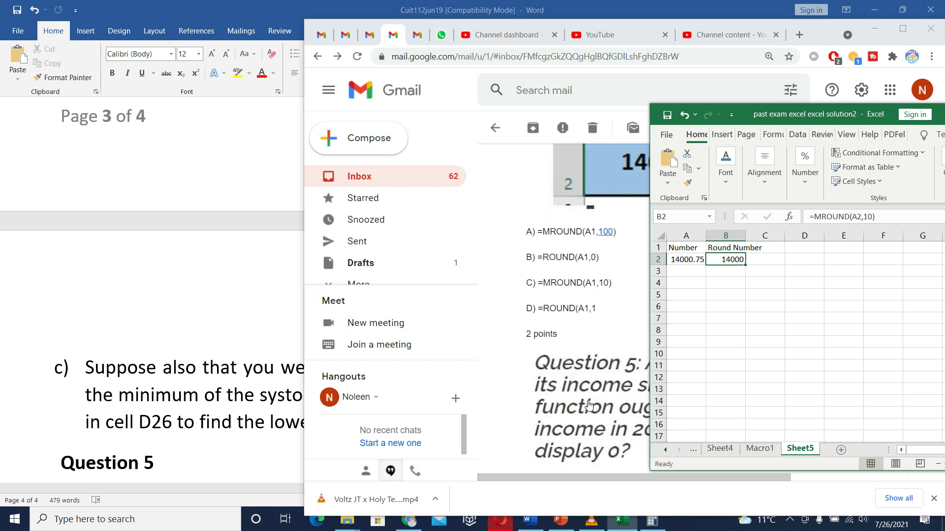
click(585, 372)
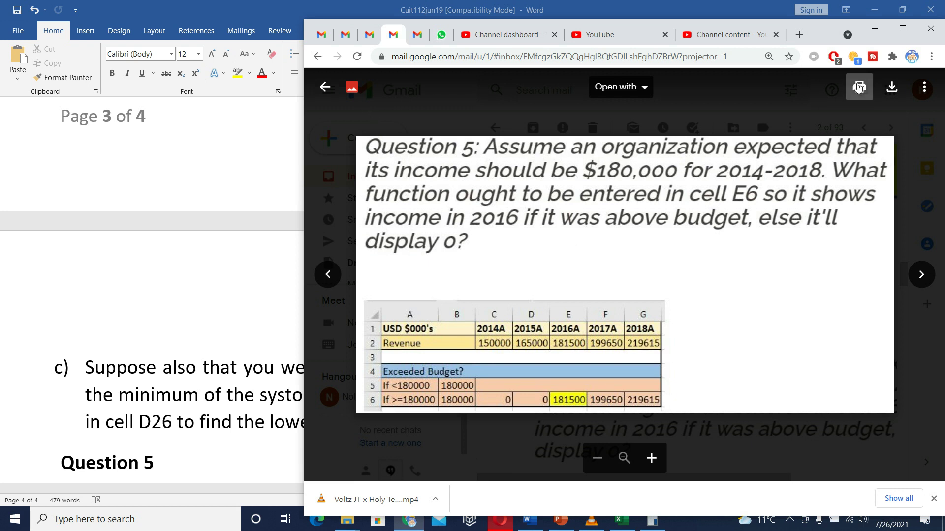
click(902, 28)
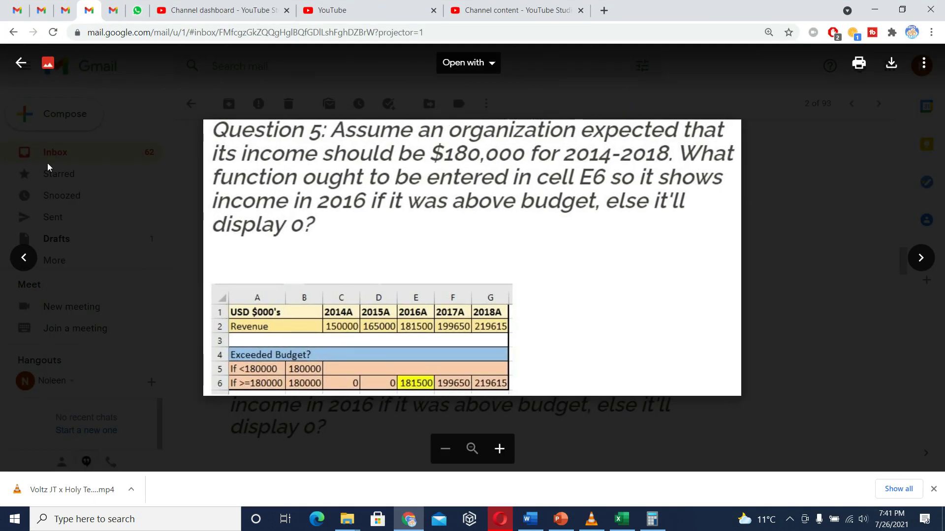
click(19, 64)
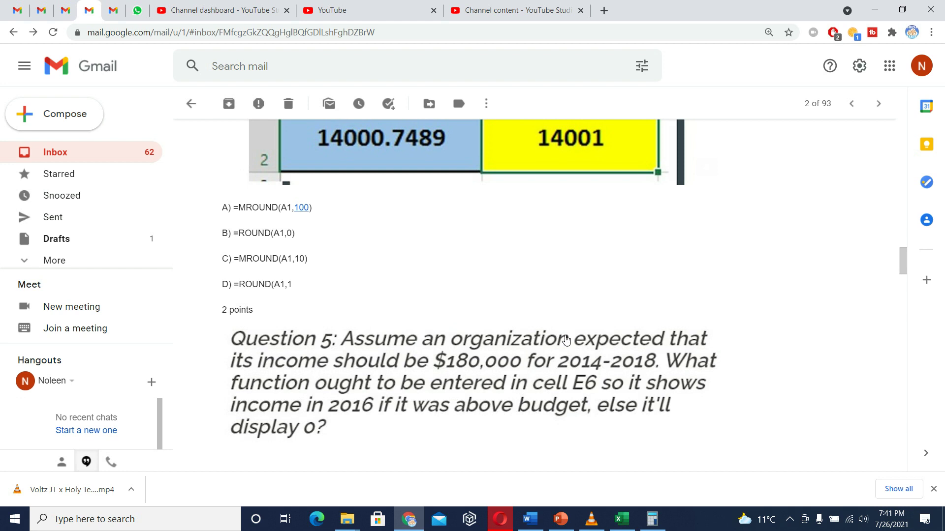
scroll(331, 353, down, 2)
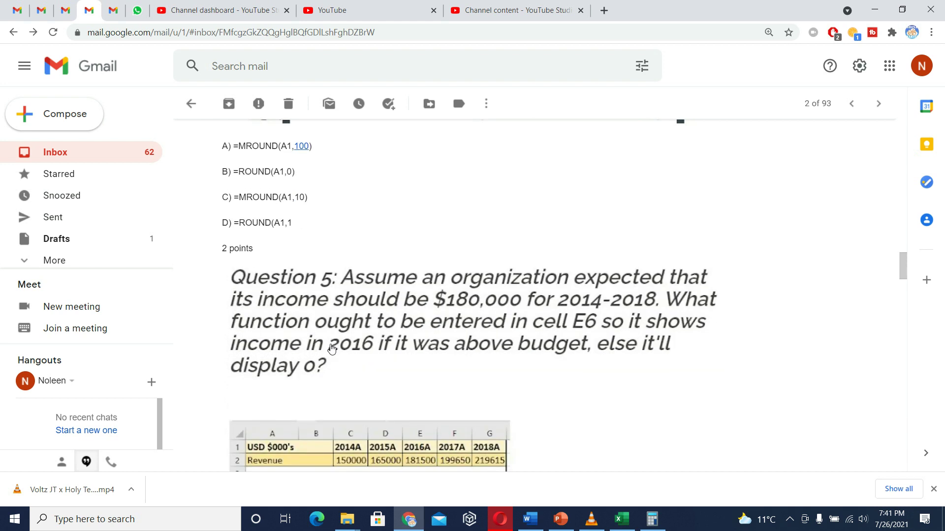
scroll(340, 339, down, 2)
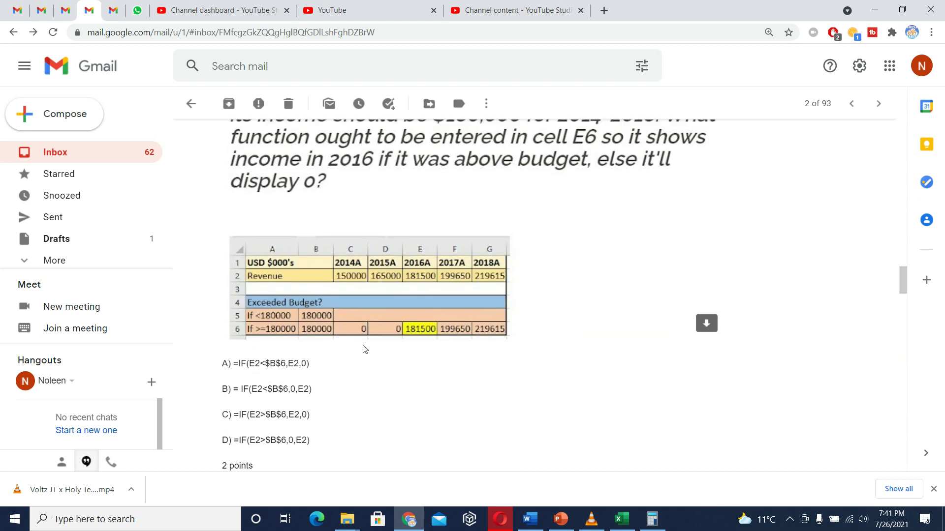
- Switch to Word and close the Cuit112jun19 document
click(530, 520)
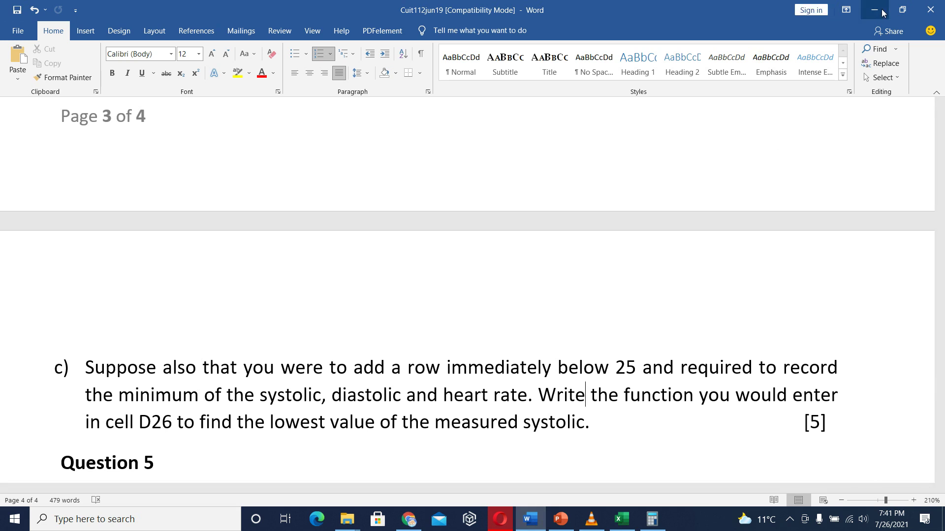
click(939, 6)
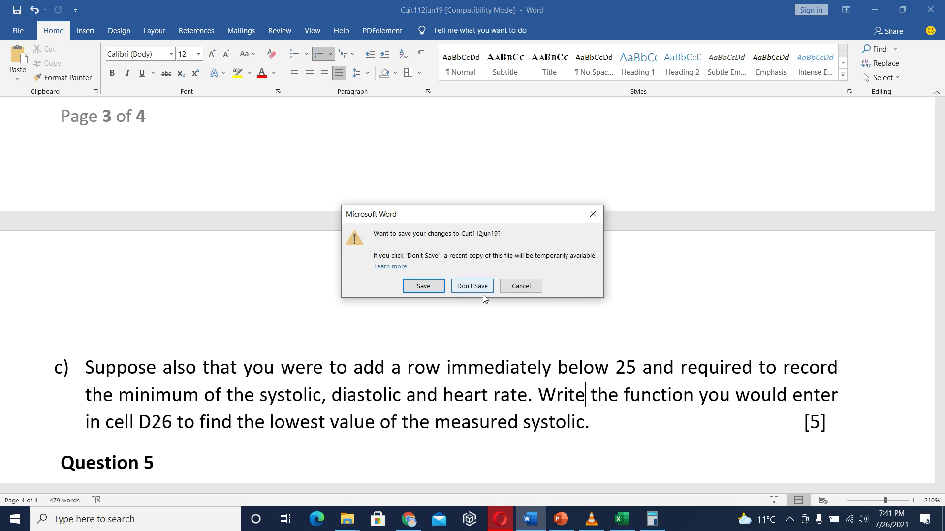